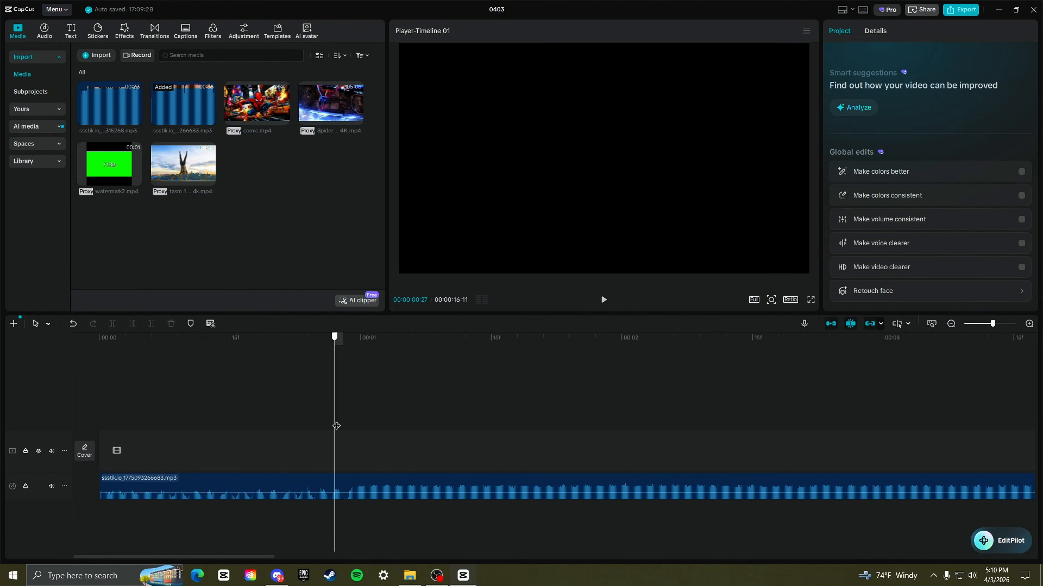
# - Add the first beat marker to the audio clip where the waveform kicks in, at about 00:00:00:29
pyautogui.moveTo(1002, 322); pyautogui.dragTo(1014, 325)
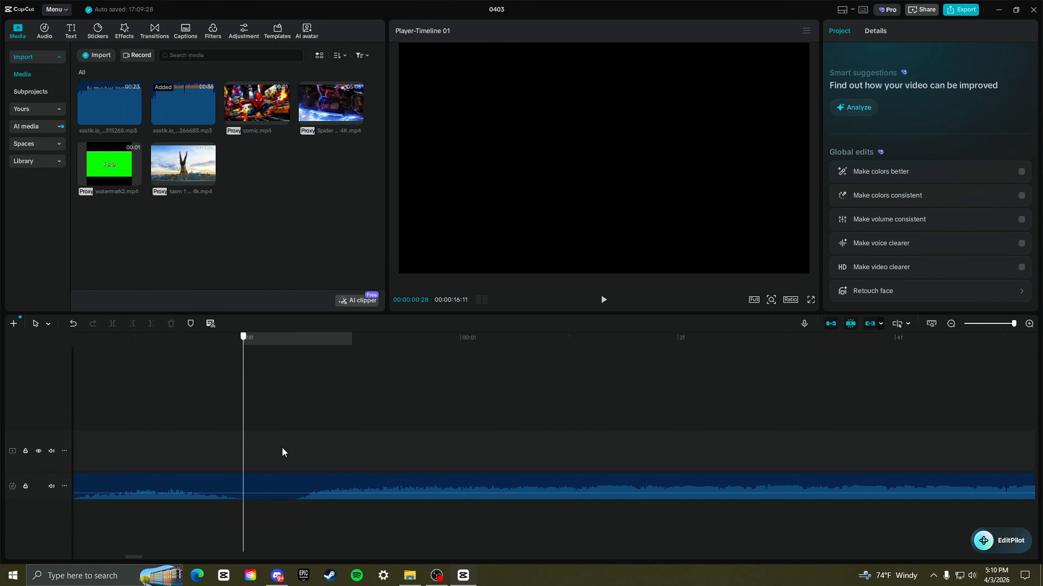
pyautogui.click(356, 478)
pyautogui.press('m')
pyautogui.click(244, 417)
pyautogui.click(539, 423)
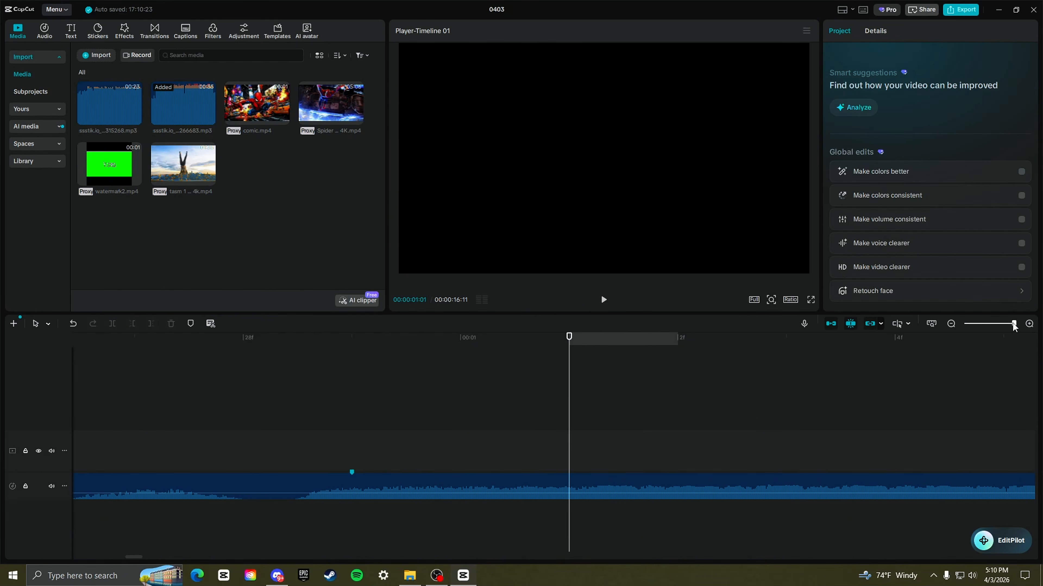
# - Play the audio on from the first marker and add a beat marker to the clip at 00:00:01:20
pyautogui.moveTo(1014, 324)
pyautogui.mouseDown()
pyautogui.moveTo(982, 328)
pyautogui.moveTo(1004, 327)
pyautogui.mouseUp()
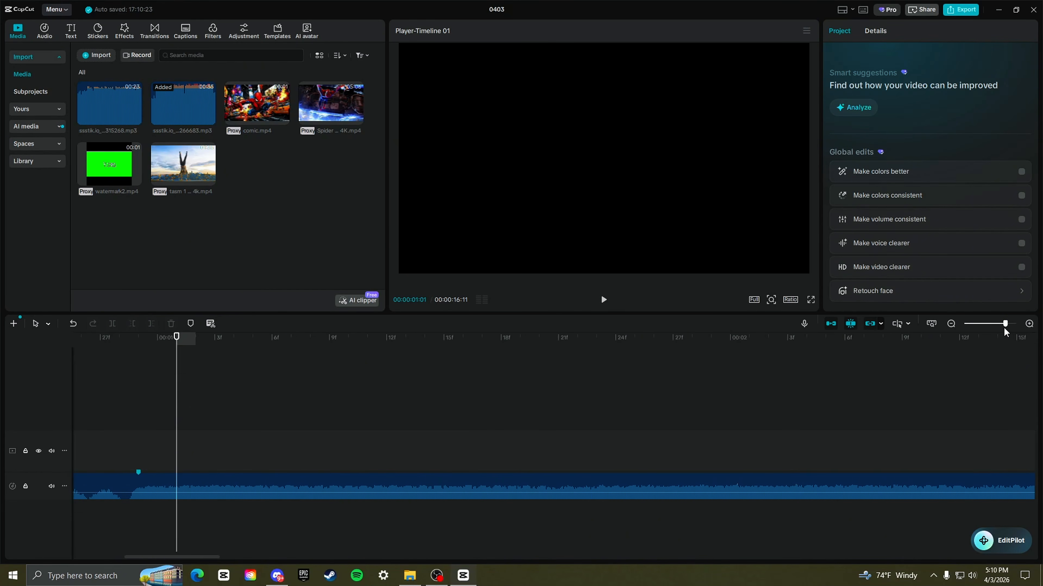
pyautogui.press('space')
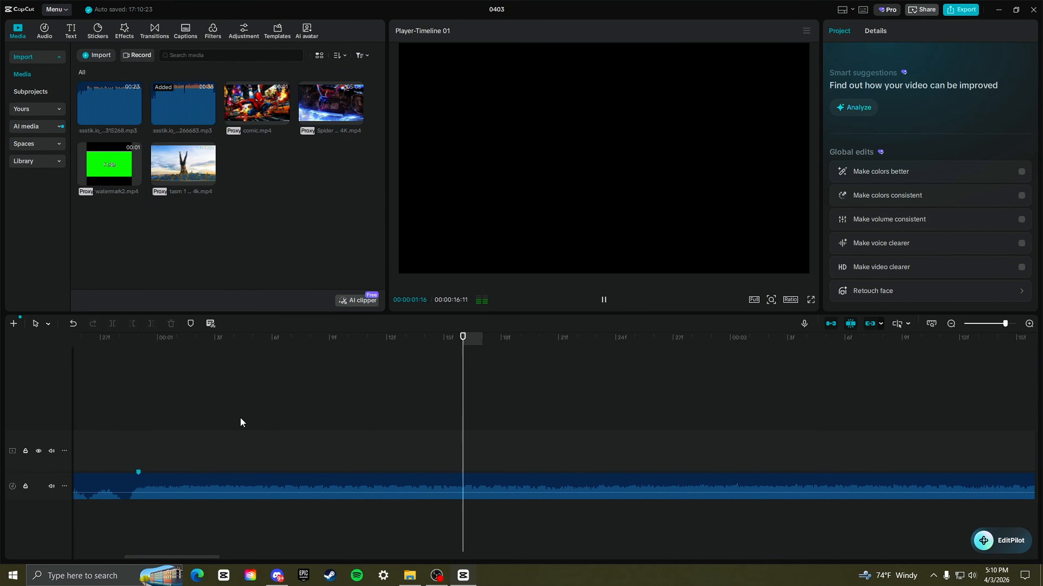
pyautogui.press('space')
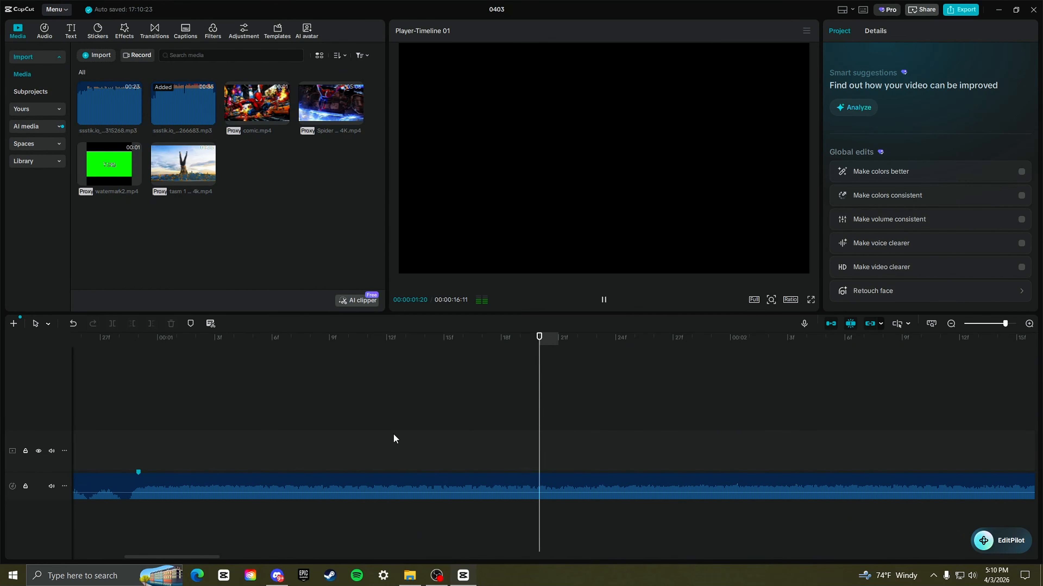
pyautogui.click(543, 483)
pyautogui.press('m')
# - Replay the audio from the first marker to find the beats and add a marker to the clip at 00:00:03:11
pyautogui.click(497, 428)
pyautogui.click(420, 441)
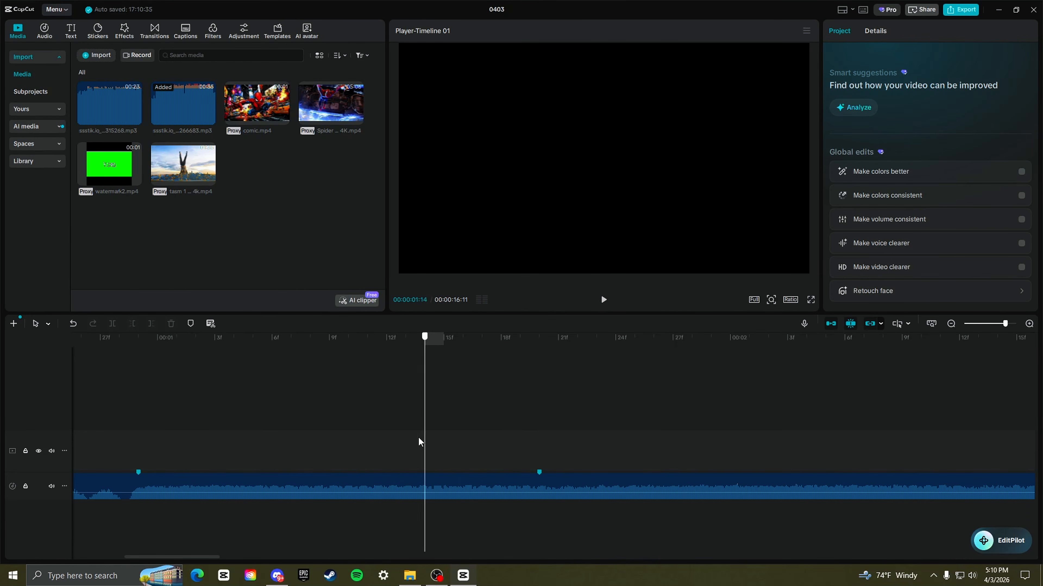
pyautogui.moveTo(419, 441); pyautogui.dragTo(139, 449)
pyautogui.press('space')
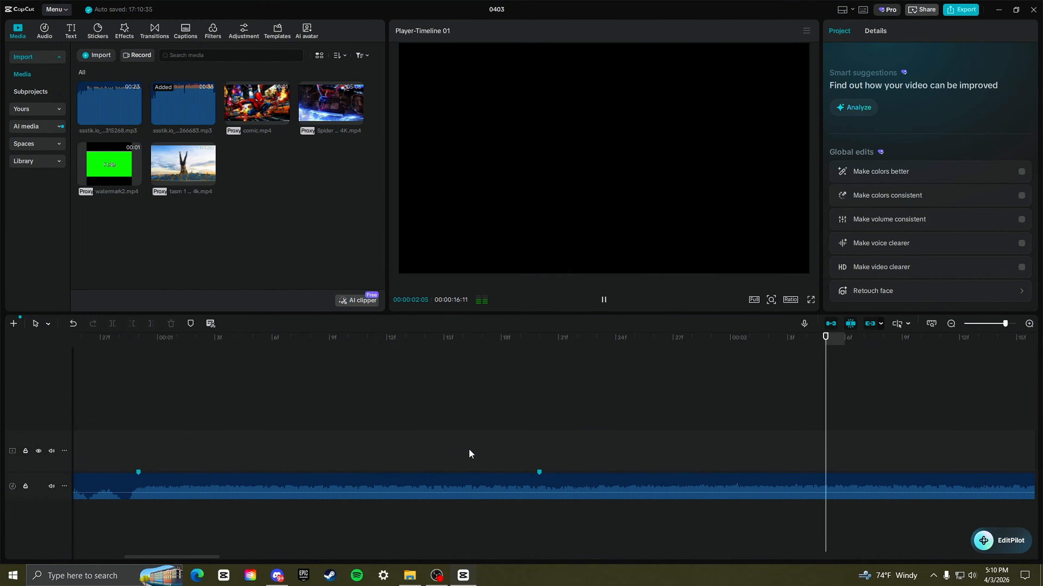
pyautogui.press('space')
pyautogui.click(287, 445)
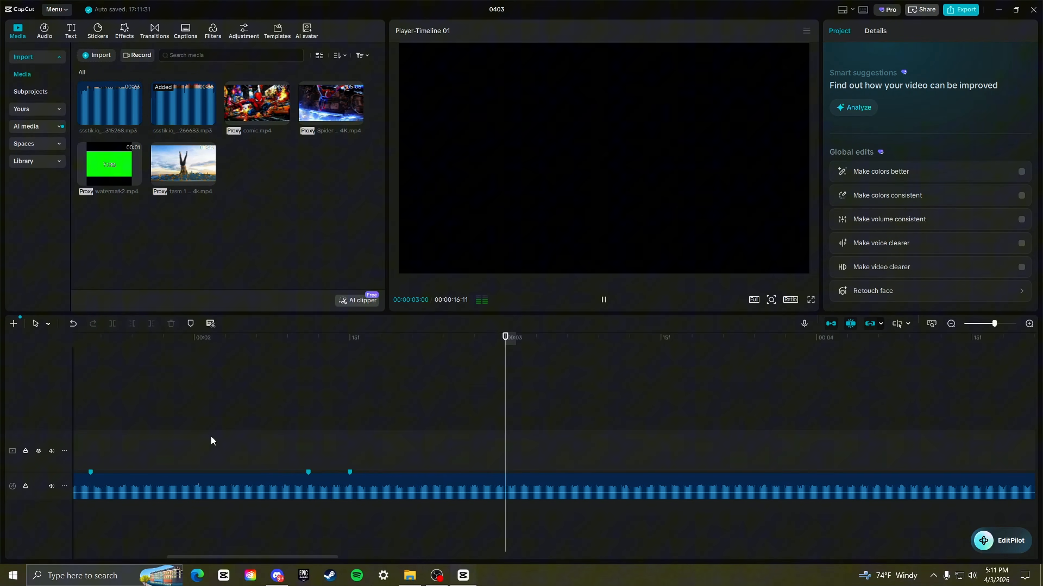
pyautogui.click(206, 434)
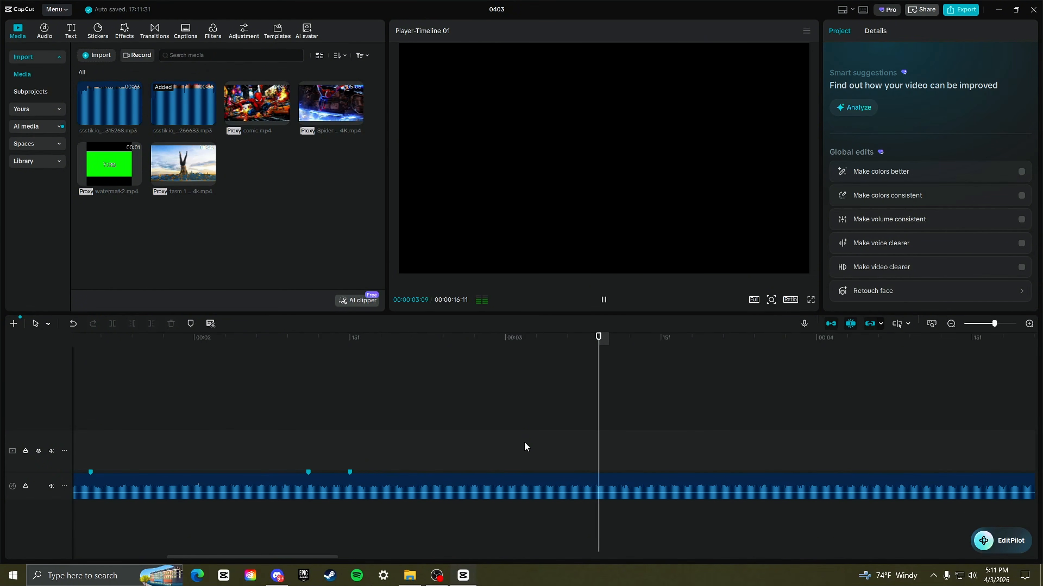
pyautogui.press('space')
pyautogui.click(617, 463)
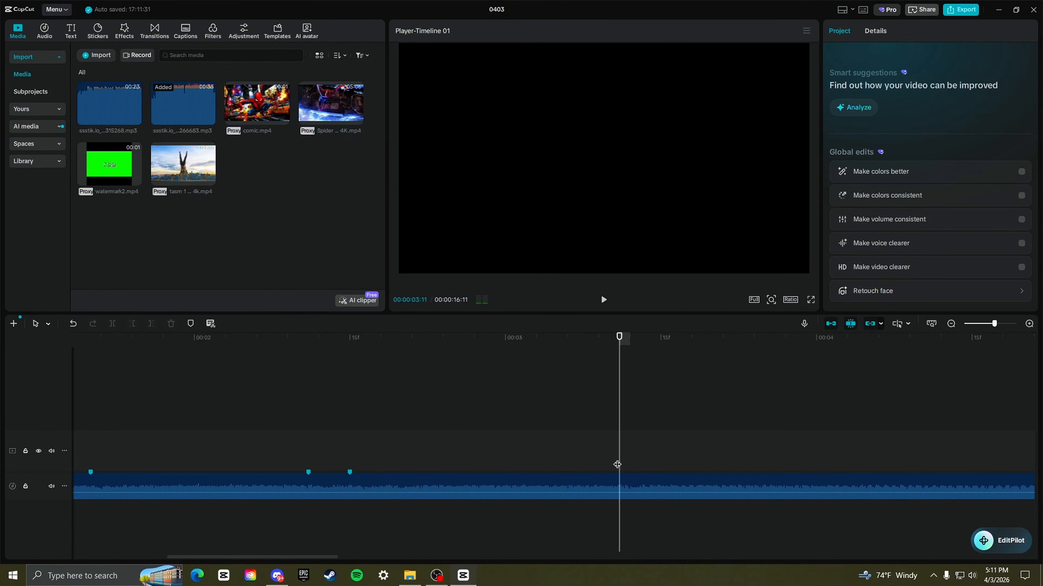
pyautogui.click(623, 496)
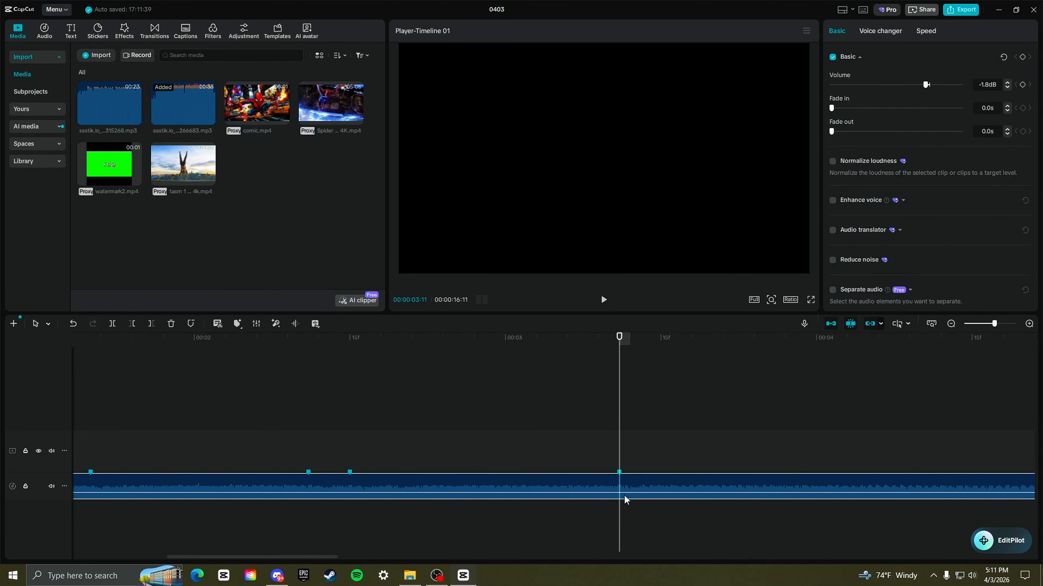
# - Replay the marked section from about 00:00:01:13 and add a beat marker to the audio clip at 00:00:05:14
pyautogui.click(284, 440)
pyautogui.moveTo(286, 445); pyautogui.dragTo(149, 452)
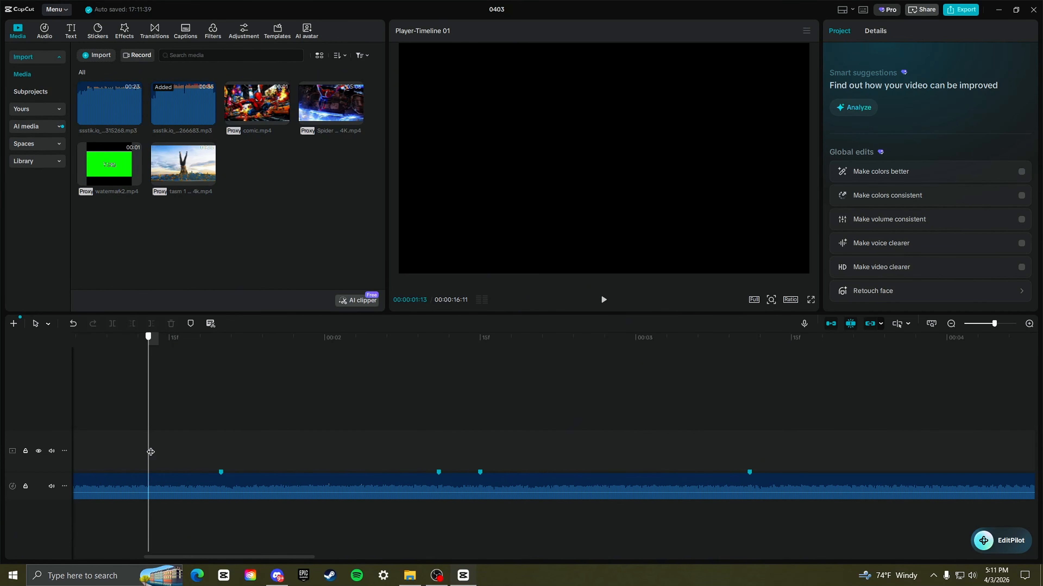
pyautogui.press('space')
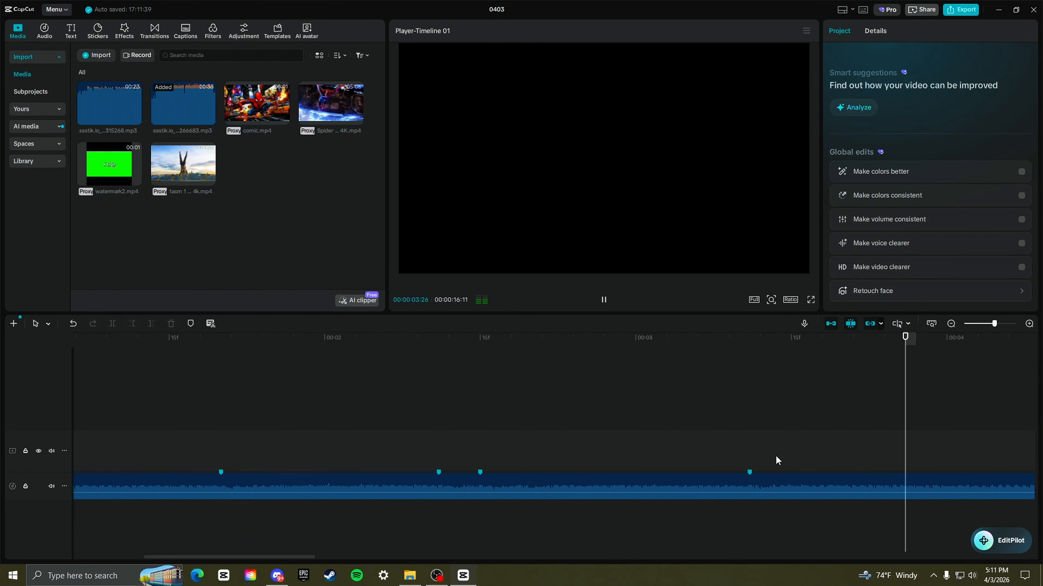
pyautogui.click(512, 442)
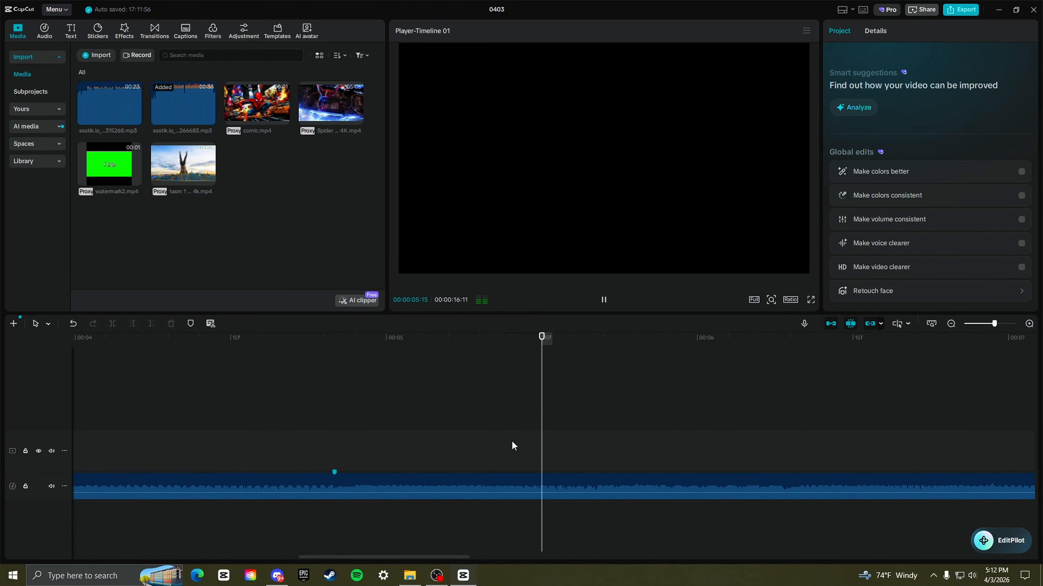
pyautogui.press('space')
pyautogui.click(538, 450)
pyautogui.moveTo(540, 459); pyautogui.dragTo(531, 463)
pyautogui.click(540, 489)
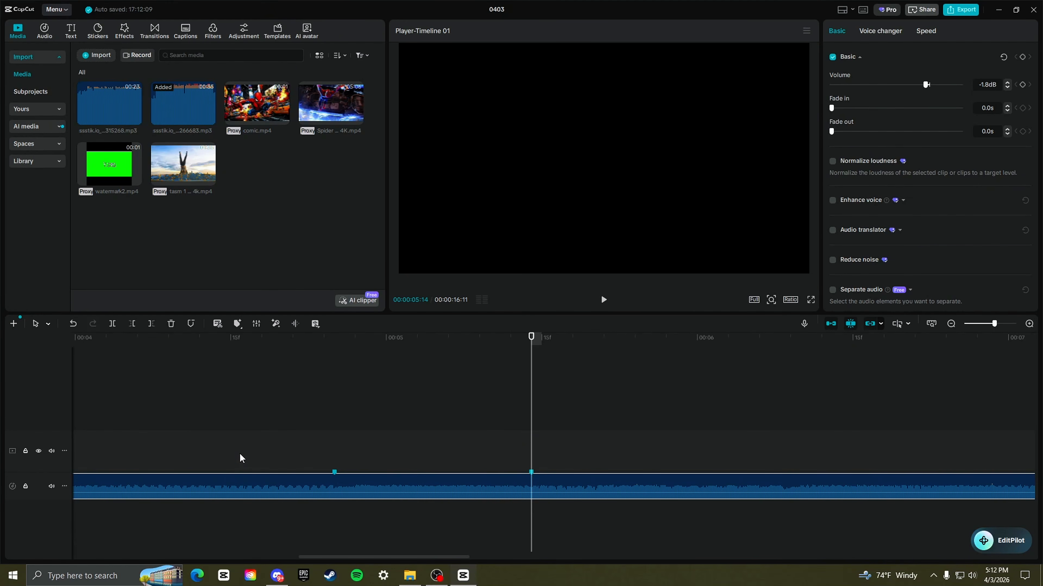
# - Find the following beat in the audio clip and add a marker to it at 00:00:06:10
pyautogui.click(779, 465)
pyautogui.press('space')
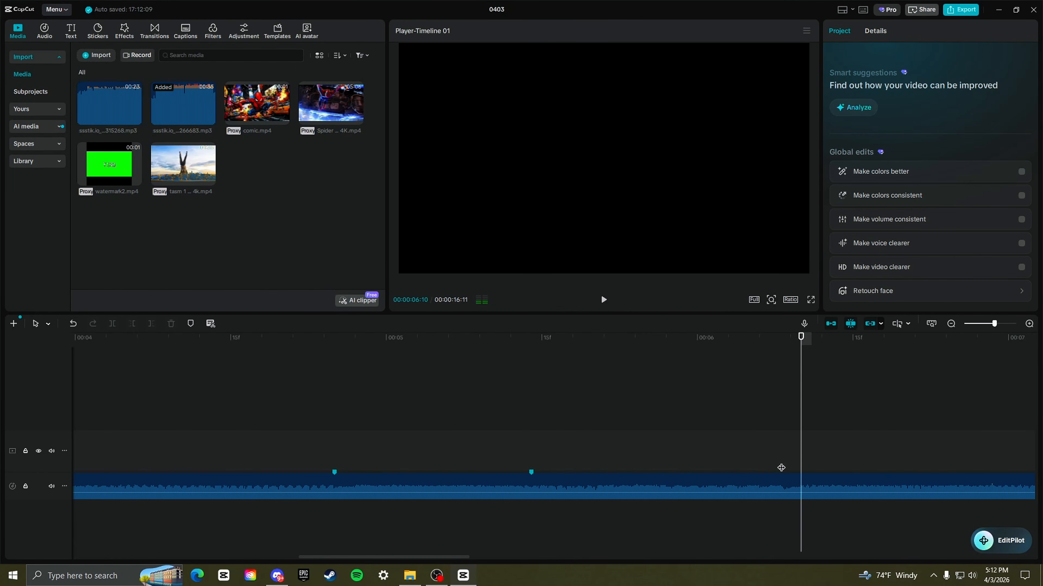
pyautogui.click(805, 477)
pyautogui.press('m')
# - Fine-tune the playhead on the following beat and add a marker to the audio clip at 00:00:07:08
pyautogui.click(213, 463)
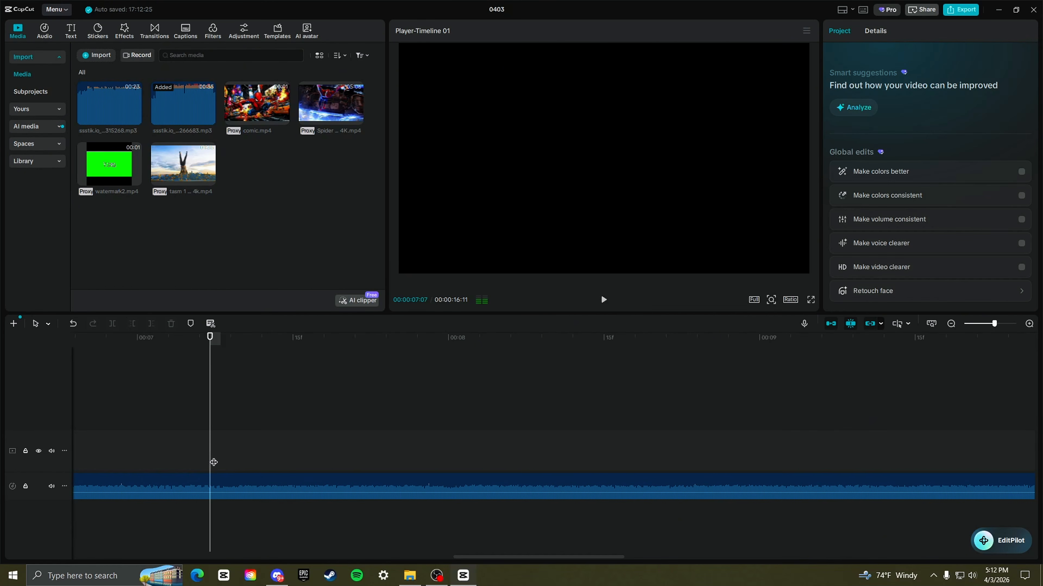
pyautogui.press('space')
pyautogui.click(213, 463)
pyautogui.click(220, 462)
pyautogui.click(232, 486)
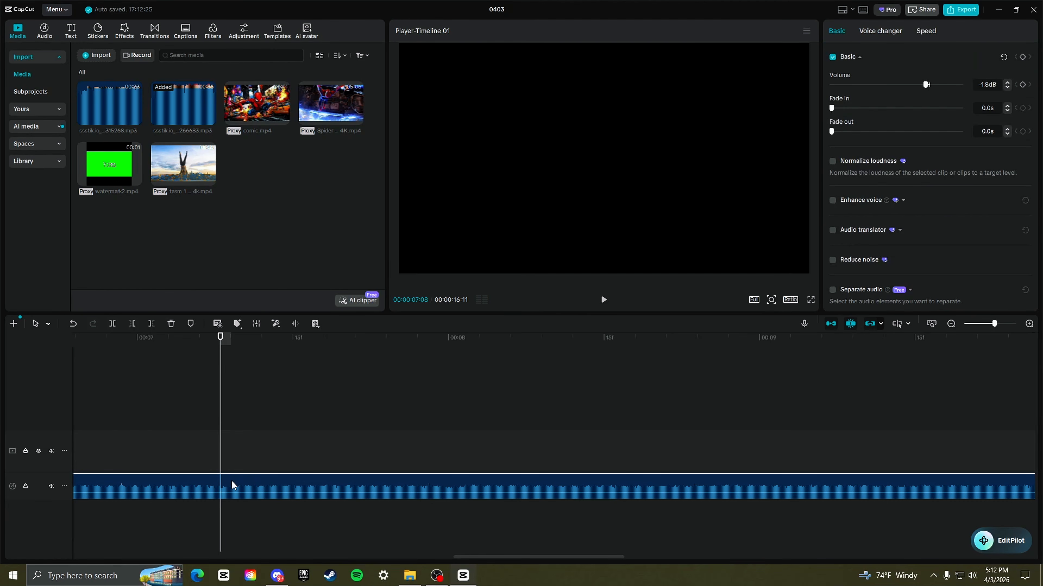
# - Replay the audio through all existing markers and add a beat marker to the clip at 00:00:07:29
pyautogui.click(984, 324)
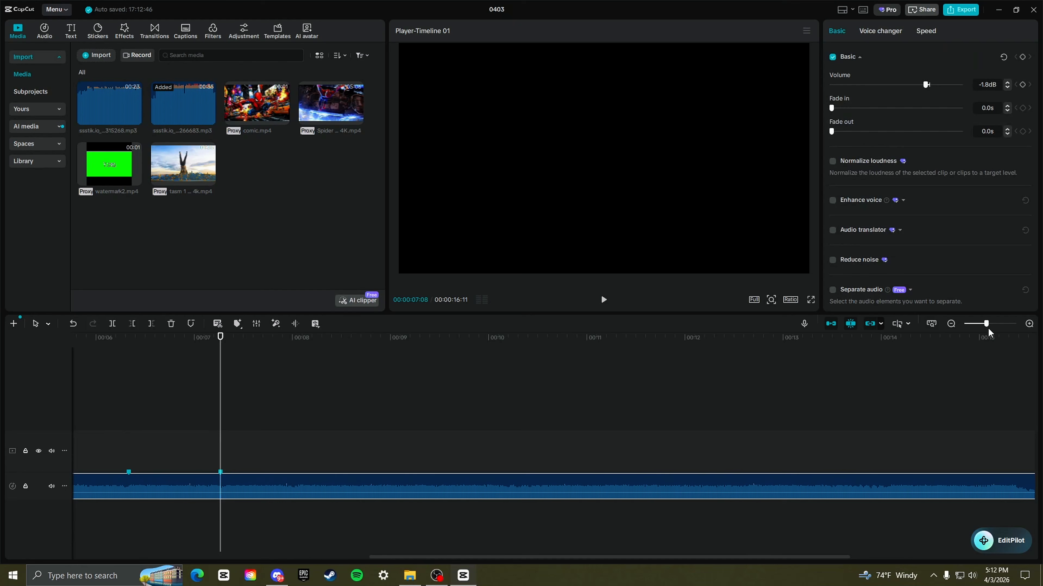
pyautogui.click(97, 448)
pyautogui.moveTo(98, 447); pyautogui.dragTo(157, 448)
pyautogui.press('space')
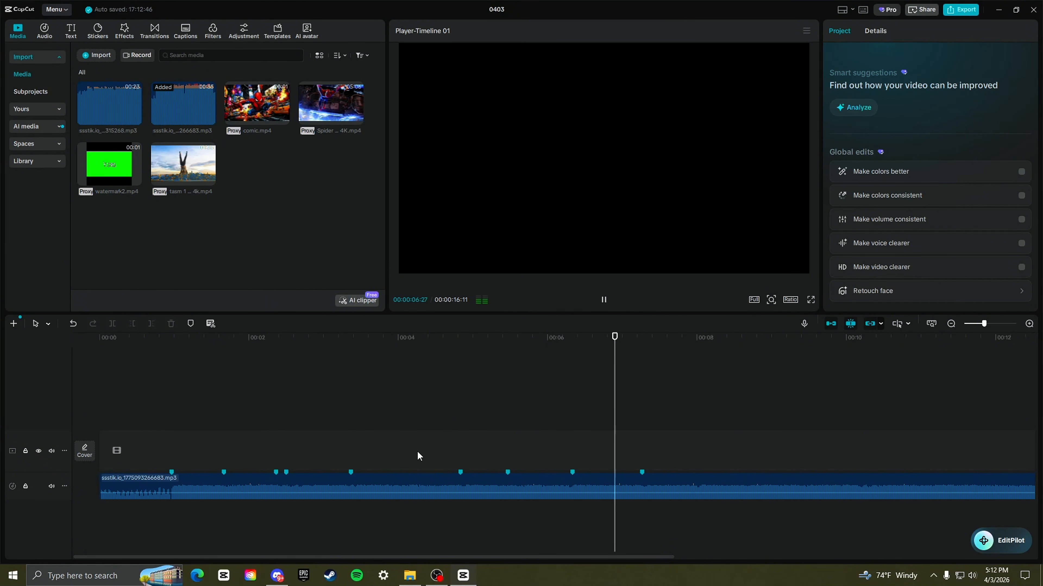
pyautogui.press('space')
pyautogui.click(665, 443)
pyautogui.press('space')
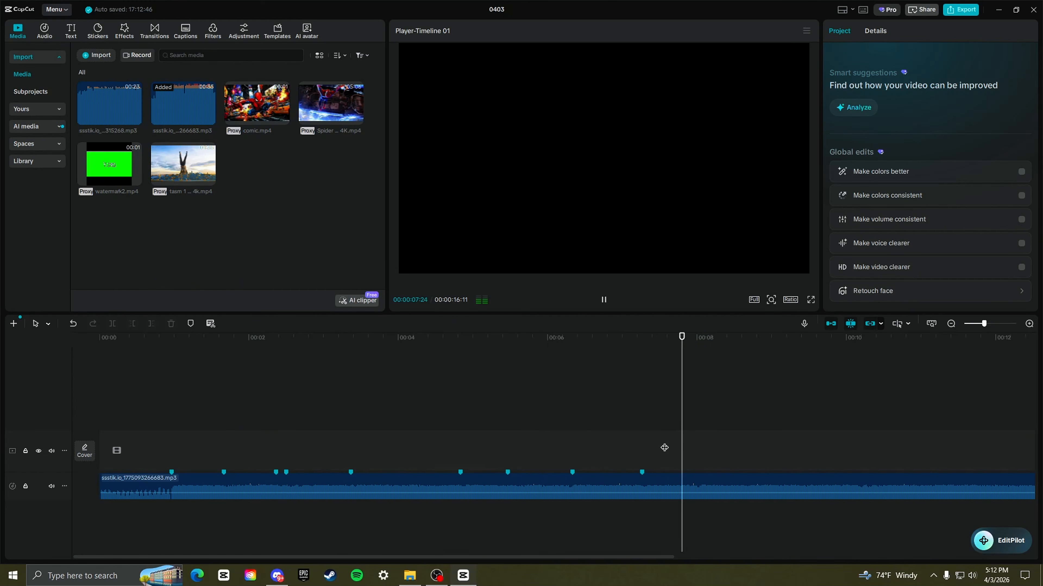
pyautogui.press('space')
pyautogui.moveTo(983, 326); pyautogui.dragTo(995, 326)
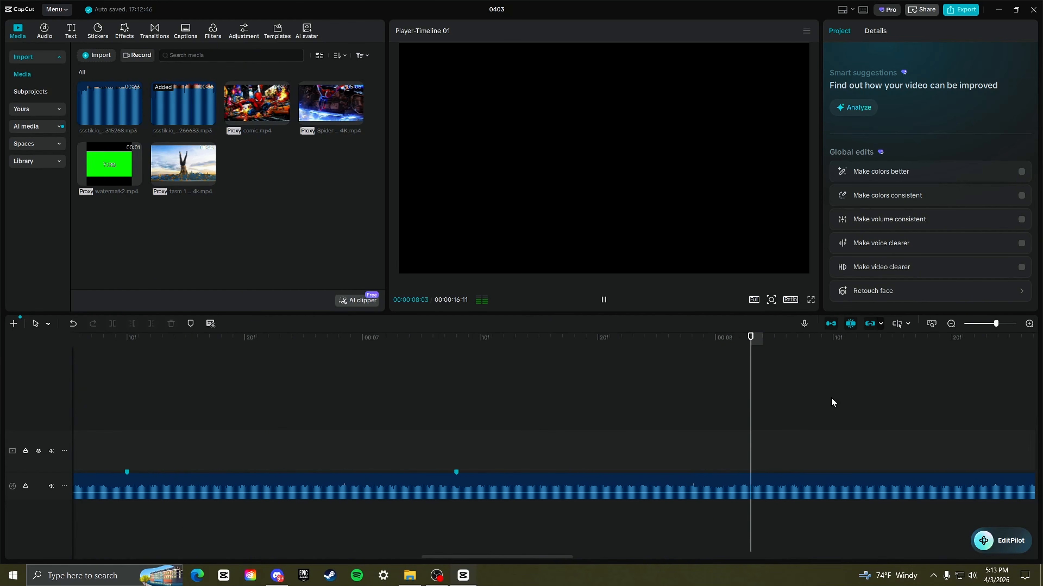
pyautogui.press('Left')
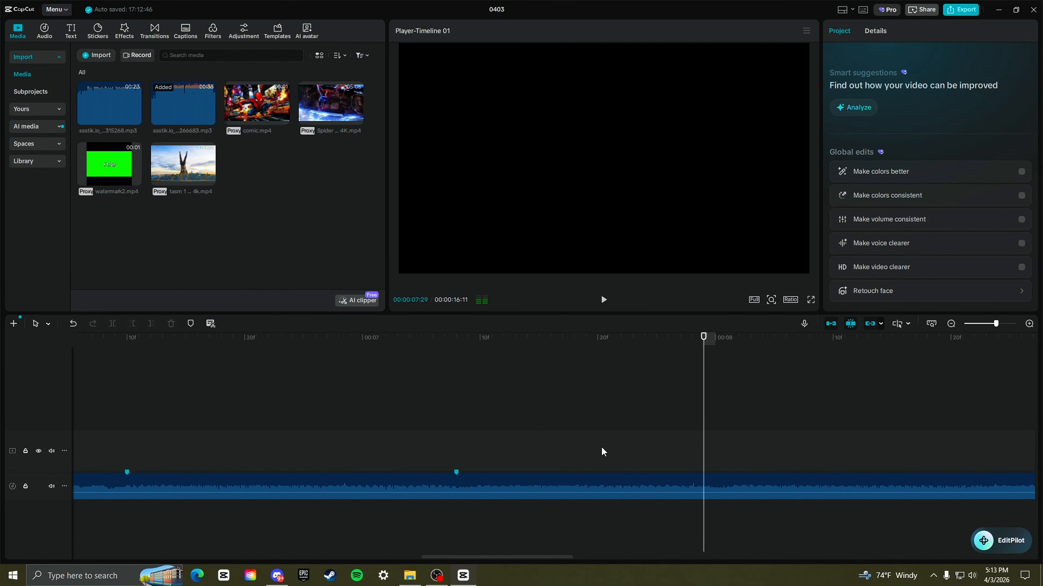
pyautogui.click(700, 475)
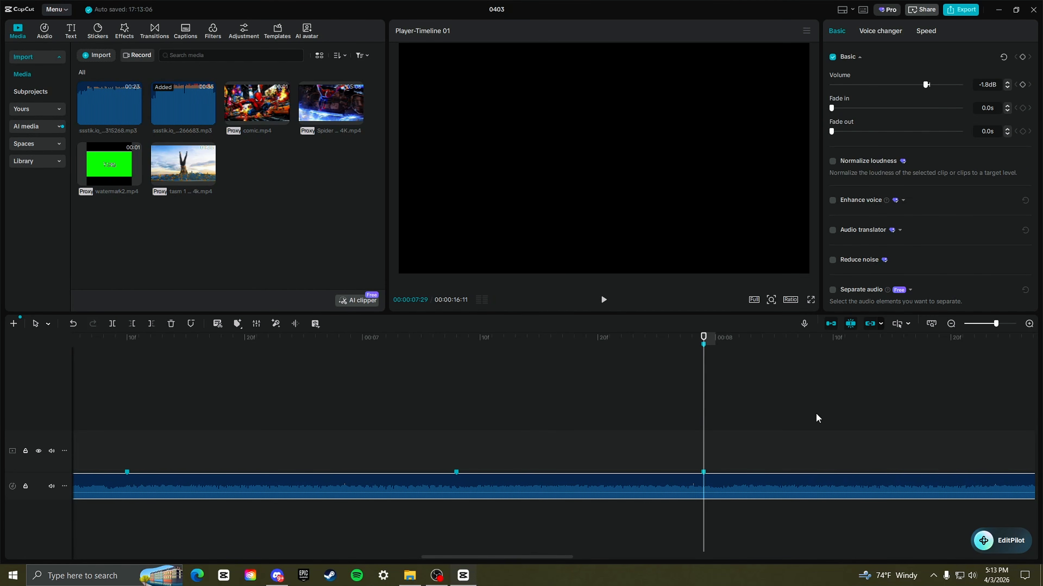
# - Play the audio around the newest beat and delete the stray timeline marker above the tracks at 00:00:07:29
pyautogui.moveTo(993, 326); pyautogui.dragTo(985, 327)
pyautogui.press('space')
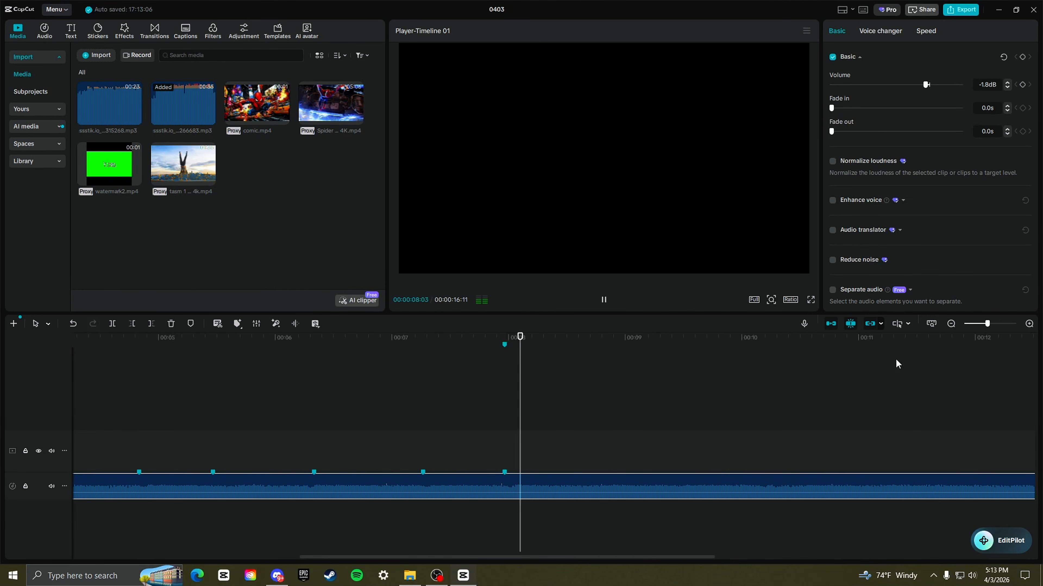
pyautogui.click(415, 436)
pyautogui.press('space')
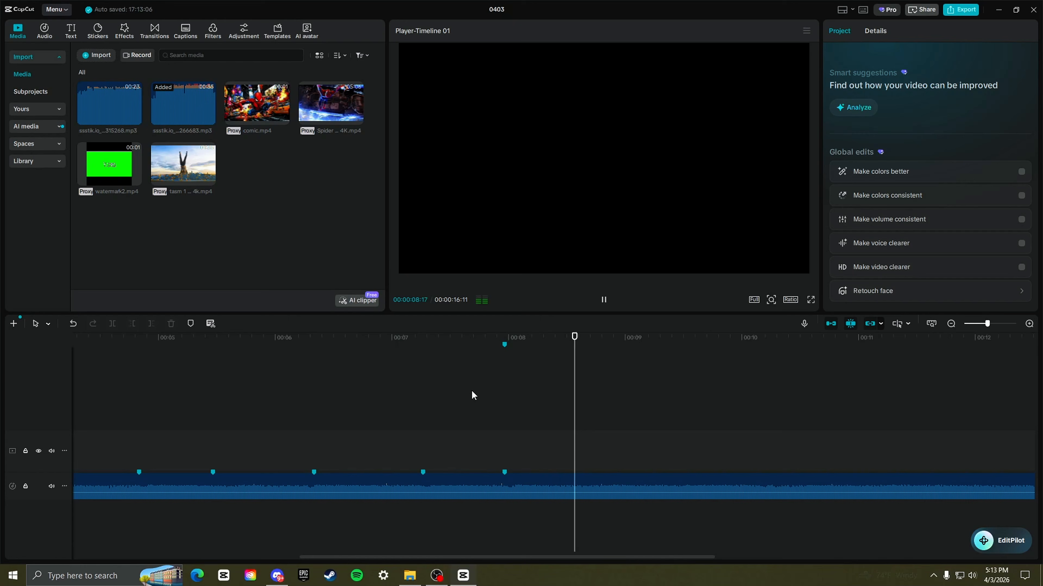
pyautogui.press('space')
pyautogui.rightClick(505, 350)
pyautogui.click(524, 359)
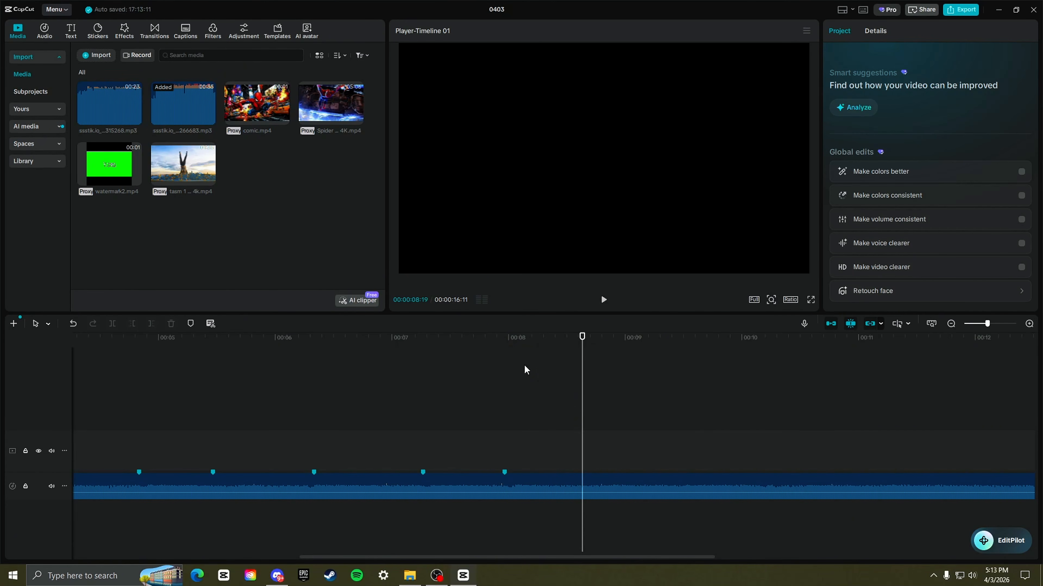
pyautogui.moveTo(325, 406); pyautogui.dragTo(691, 413)
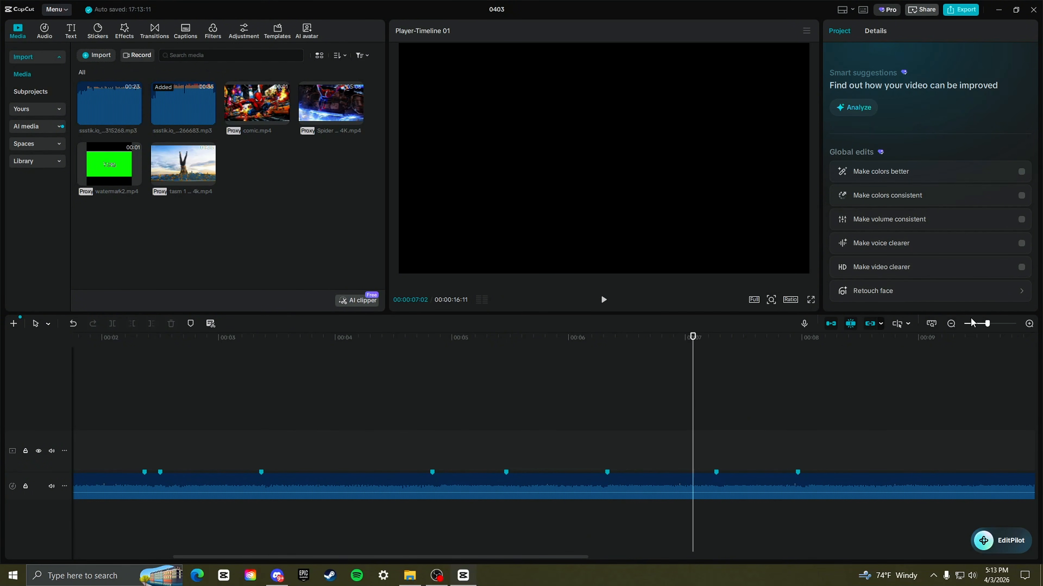
pyautogui.moveTo(986, 324)
pyautogui.mouseDown()
pyautogui.moveTo(973, 325)
pyautogui.moveTo(990, 333)
pyautogui.mouseUp()
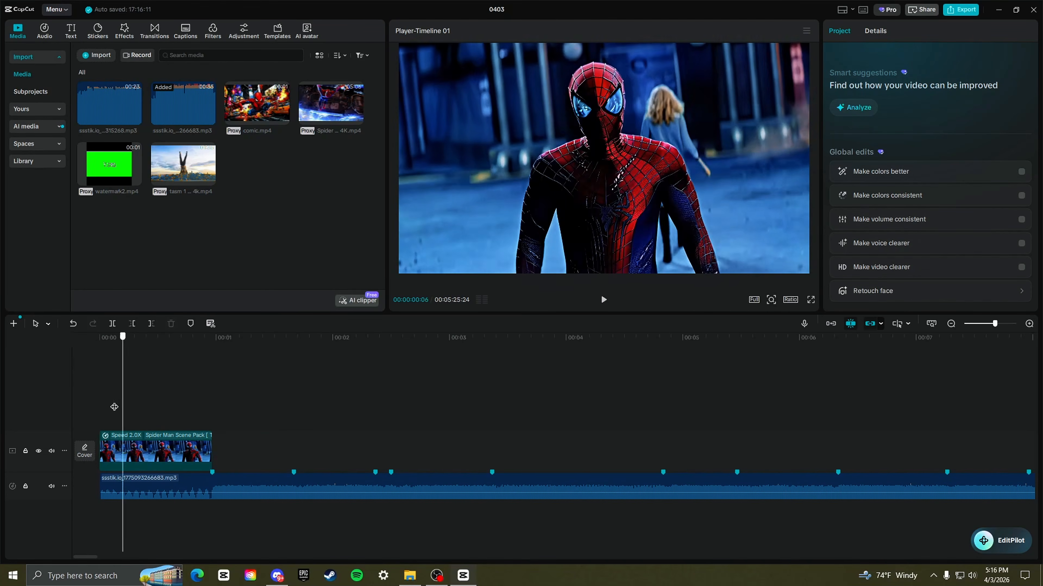
# - Paste a copy of the Spider-Man clip on a track above at 00:00:00:00 and move the lower clip to start at the first beat marker
pyautogui.moveTo(114, 405); pyautogui.dragTo(83, 379)
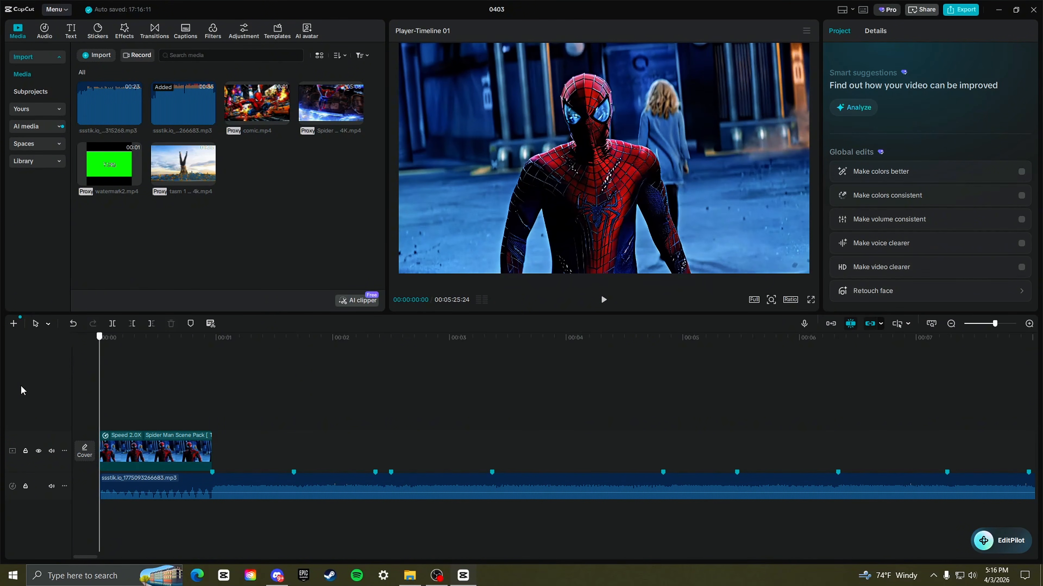
pyautogui.click(129, 465)
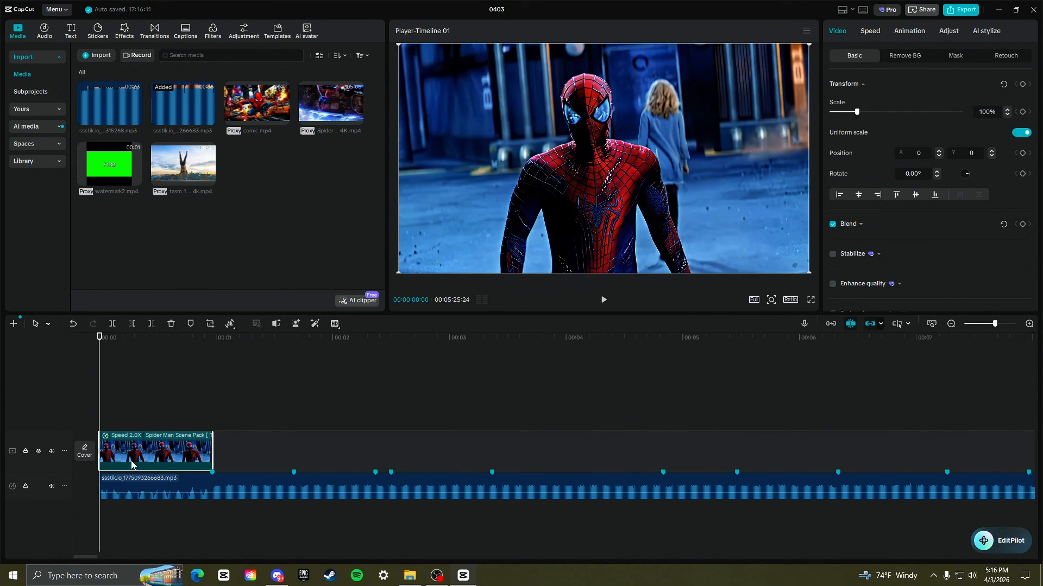
pyautogui.hotkey('ctrl', 'v')
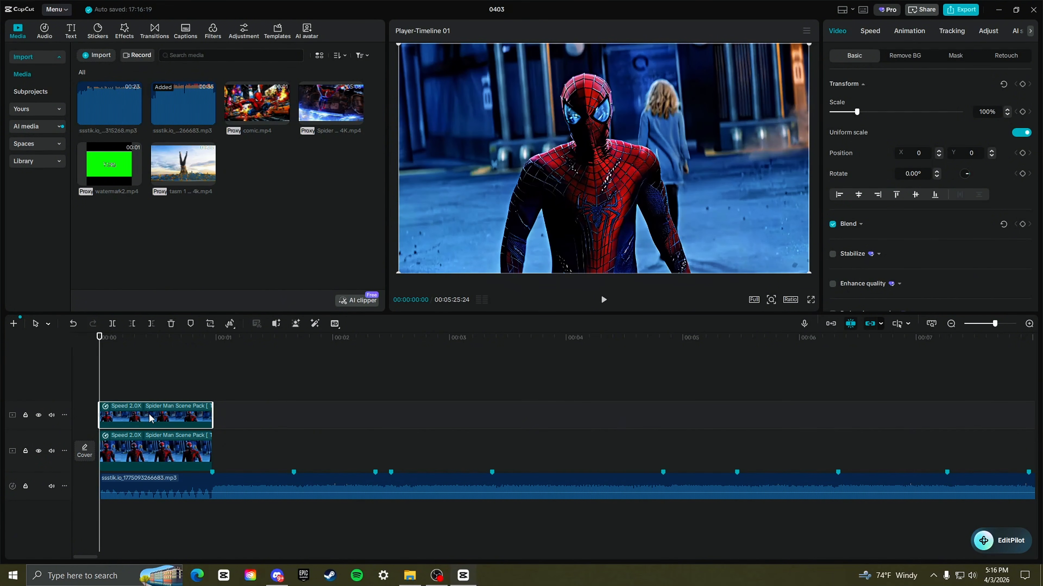
pyautogui.moveTo(150, 455); pyautogui.dragTo(263, 454)
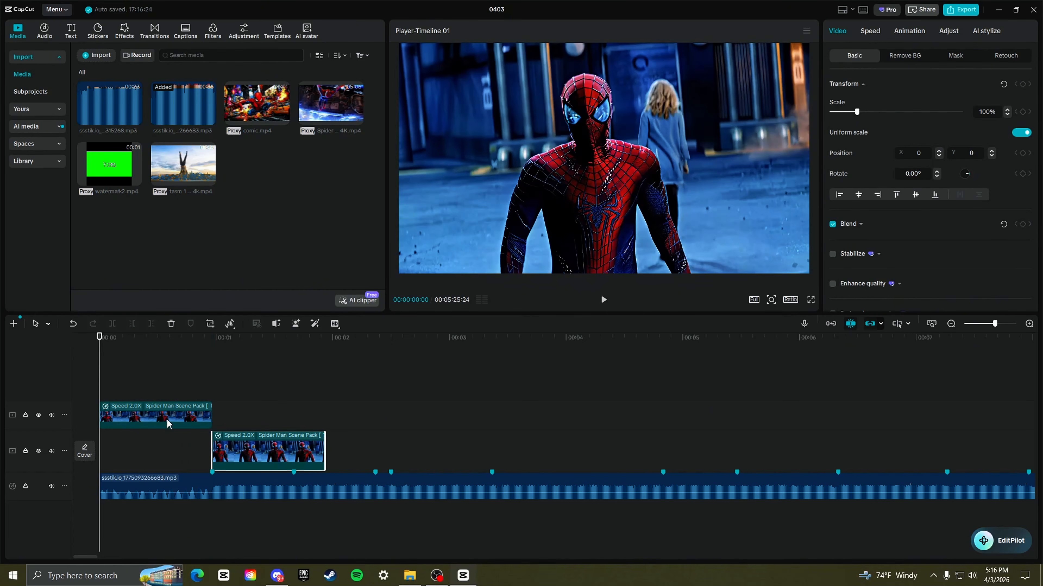
# - Turn on custom background removal for the upper Spider-Man clip and set the brush size to 62
pyautogui.click(905, 57)
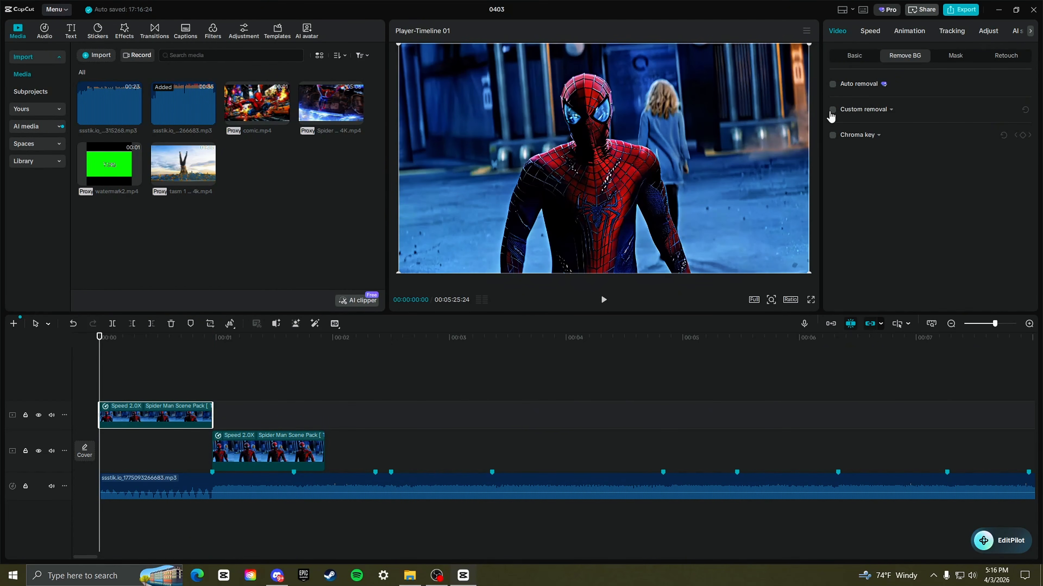
pyautogui.click(832, 109)
pyautogui.click(923, 156)
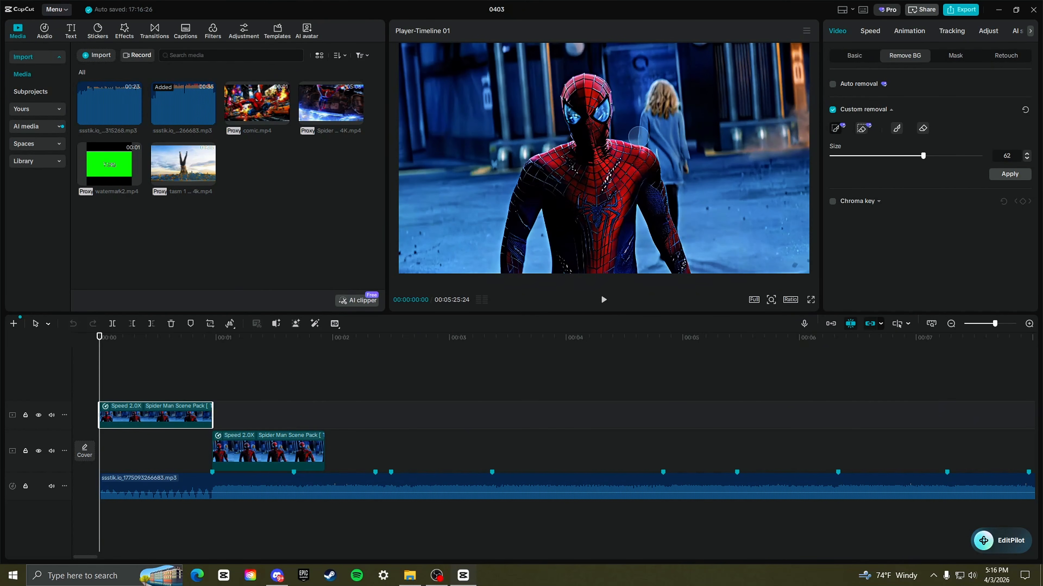
# - Brush over Spider-Man's head and body with the smart brush at 00:00:00:02 to mark him for the custom cutout
pyautogui.moveTo(593, 105); pyautogui.dragTo(610, 251)
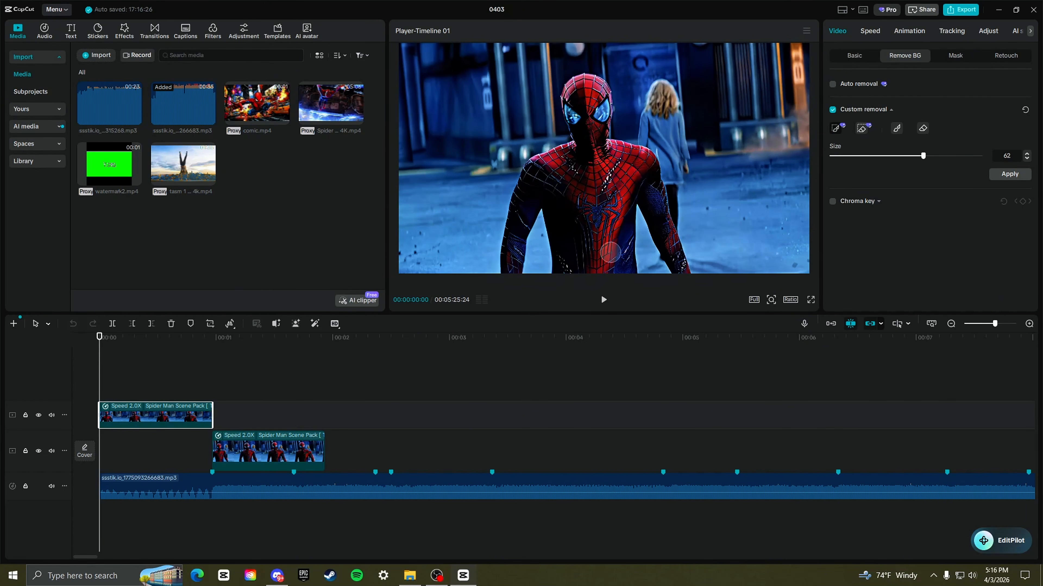
pyautogui.moveTo(118, 418); pyautogui.dragTo(98, 405)
pyautogui.press('Right')
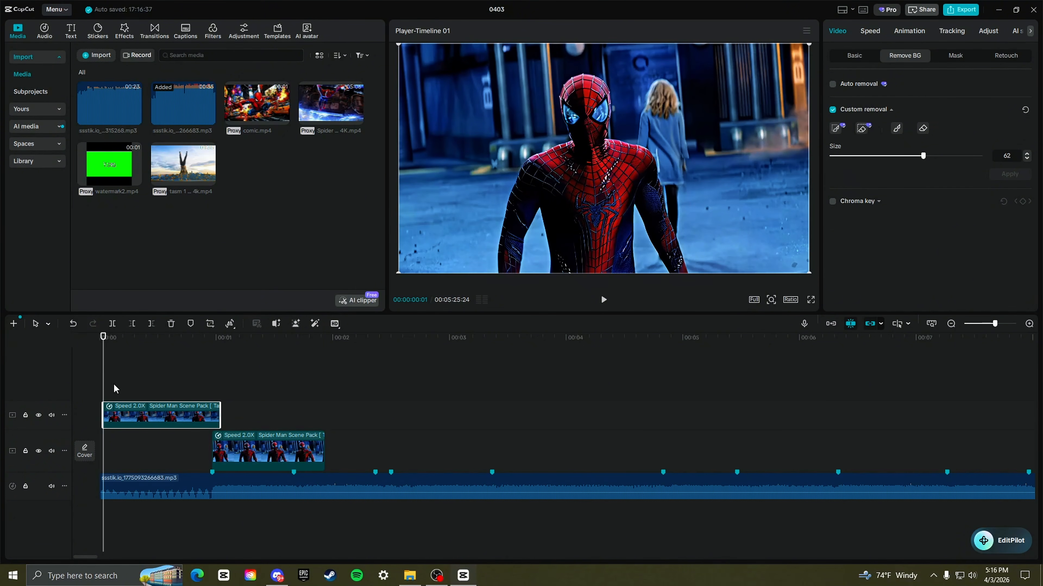
pyautogui.press('Right')
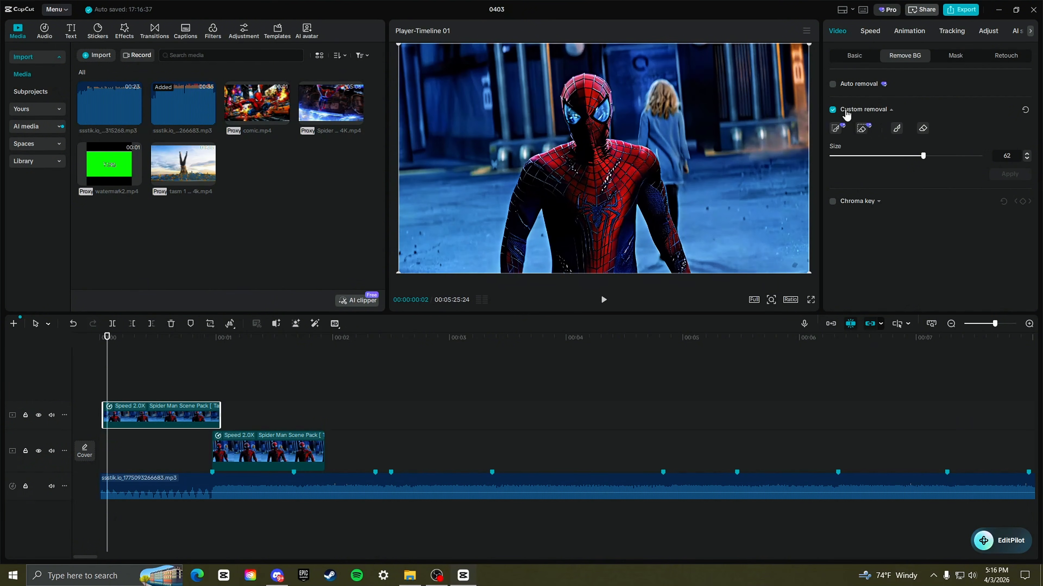
pyautogui.click(836, 128)
pyautogui.moveTo(583, 101); pyautogui.dragTo(578, 248)
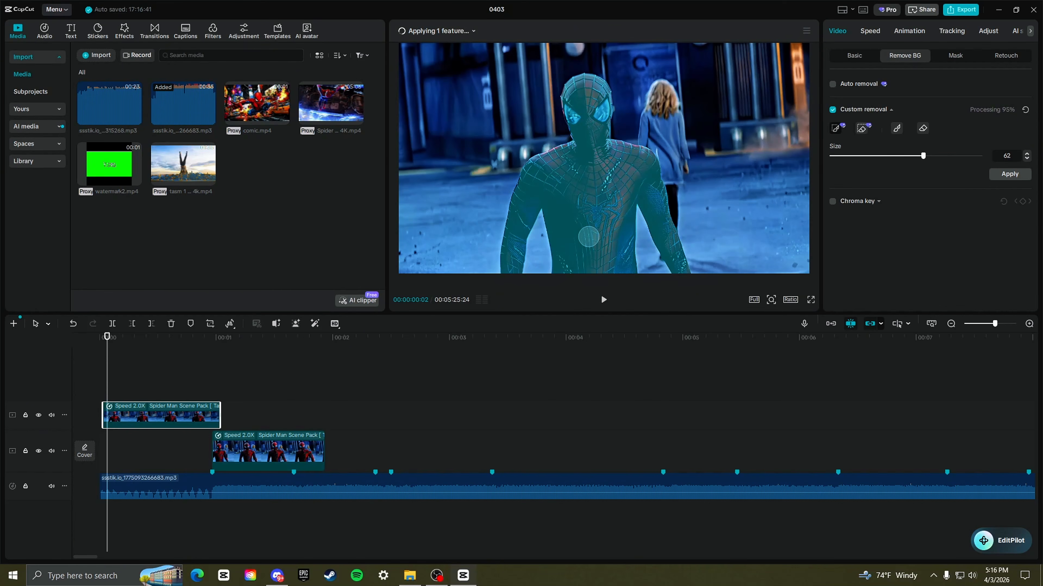
# - At 00:00:00:06, set the smart eraser size to 15 and erase the stray background area beside Spider-Man's arm from the cutout
pyautogui.press('Right')
pyautogui.press('Right')
pyautogui.press('Right')
pyautogui.press('Right')
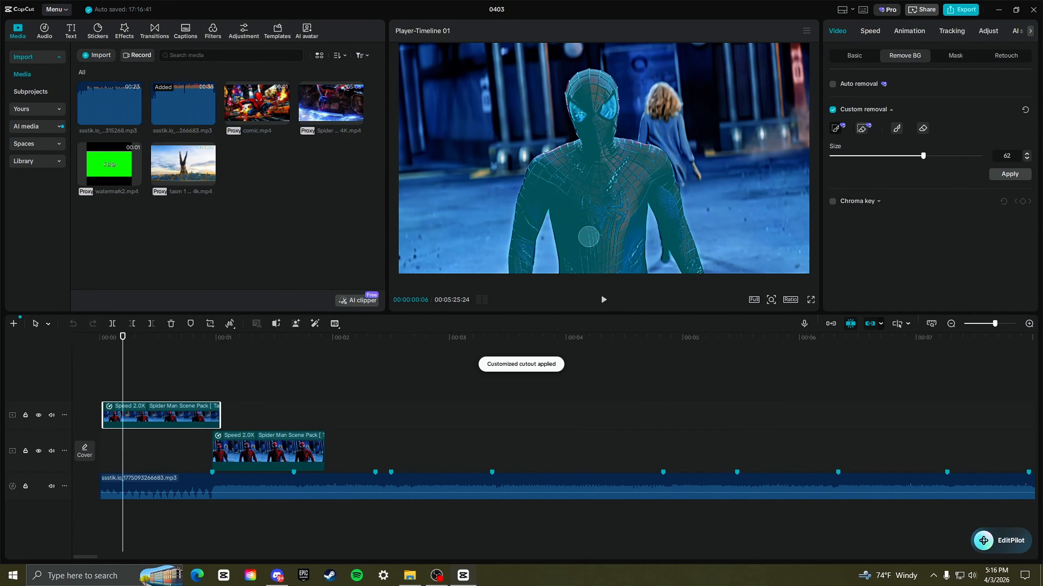
pyautogui.click(853, 156)
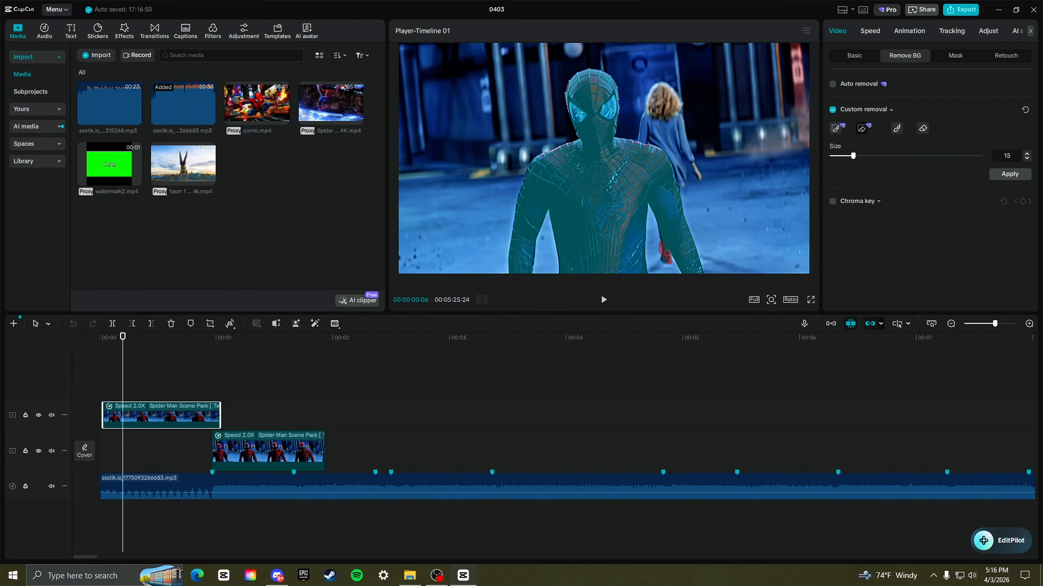
pyautogui.moveTo(661, 258); pyautogui.dragTo(665, 262)
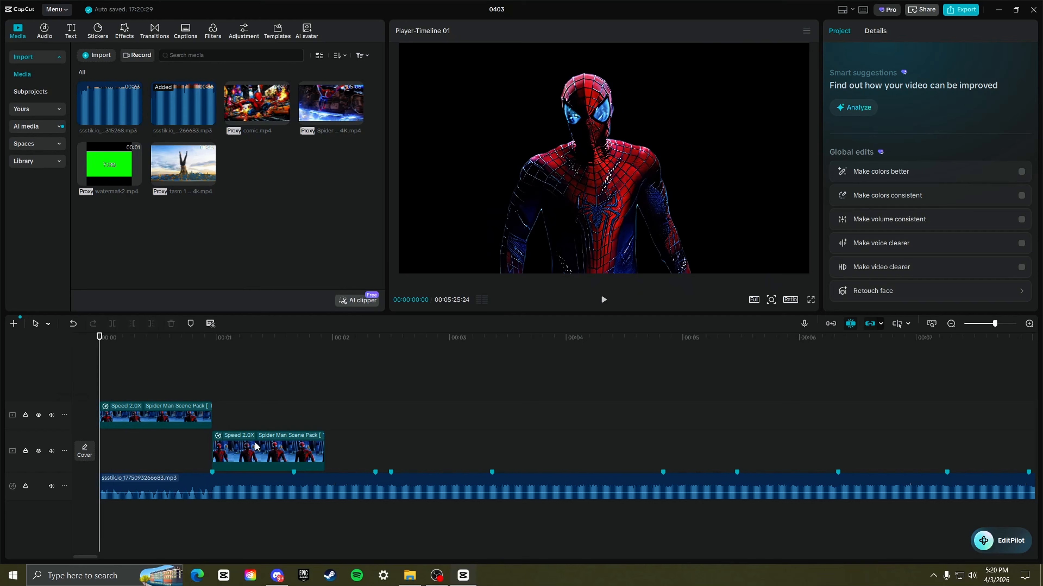
# - Move the lower Spider-Man clip to 00:00:00:00 beneath the cutout and apply the White Flash effect to it at speed 100
pyautogui.moveTo(288, 451); pyautogui.dragTo(174, 451)
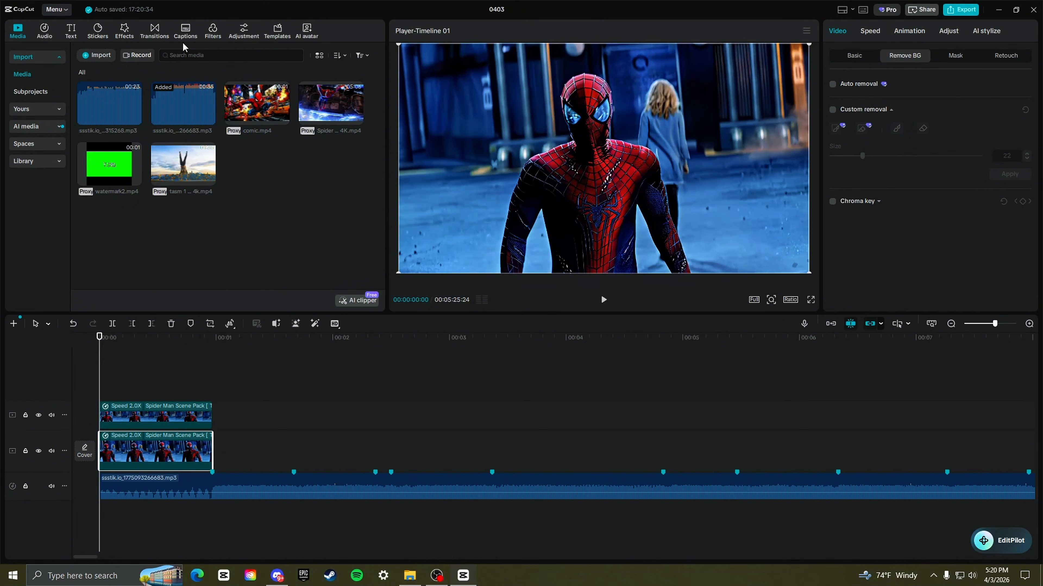
pyautogui.click(124, 31)
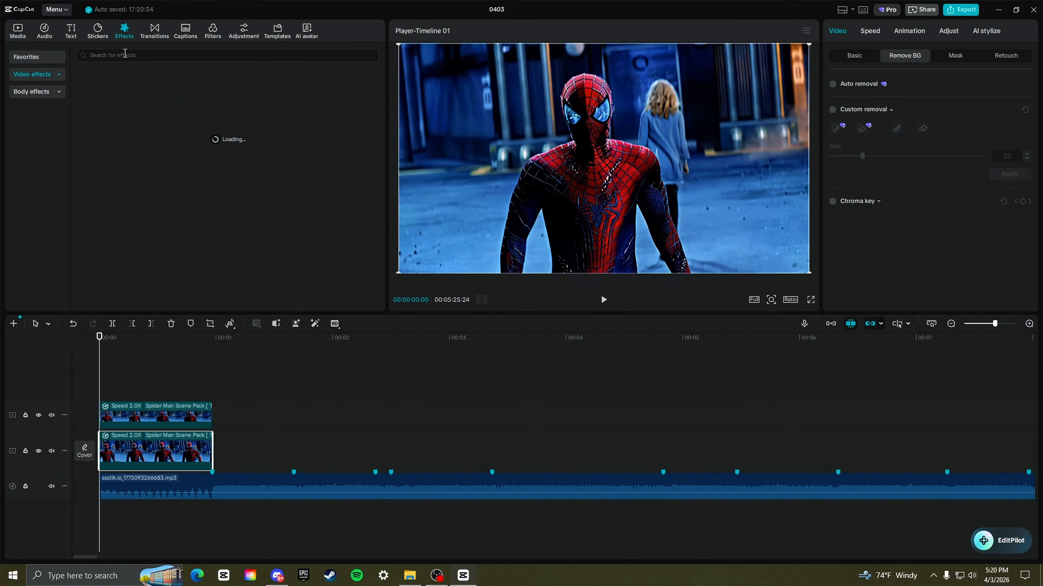
pyautogui.click(125, 55)
pyautogui.write('white fla')
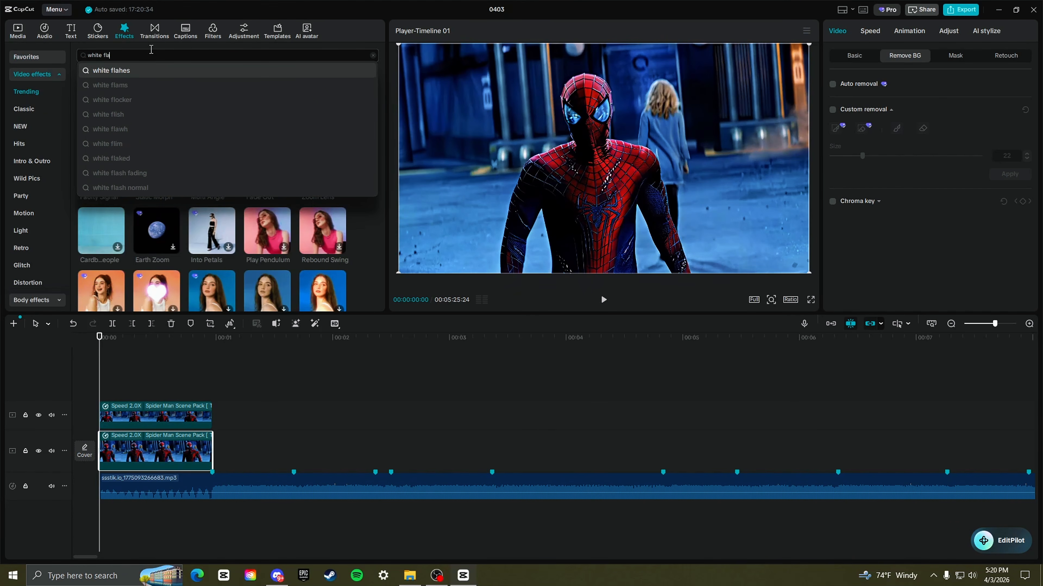
pyautogui.write('sh')
pyautogui.press('Return')
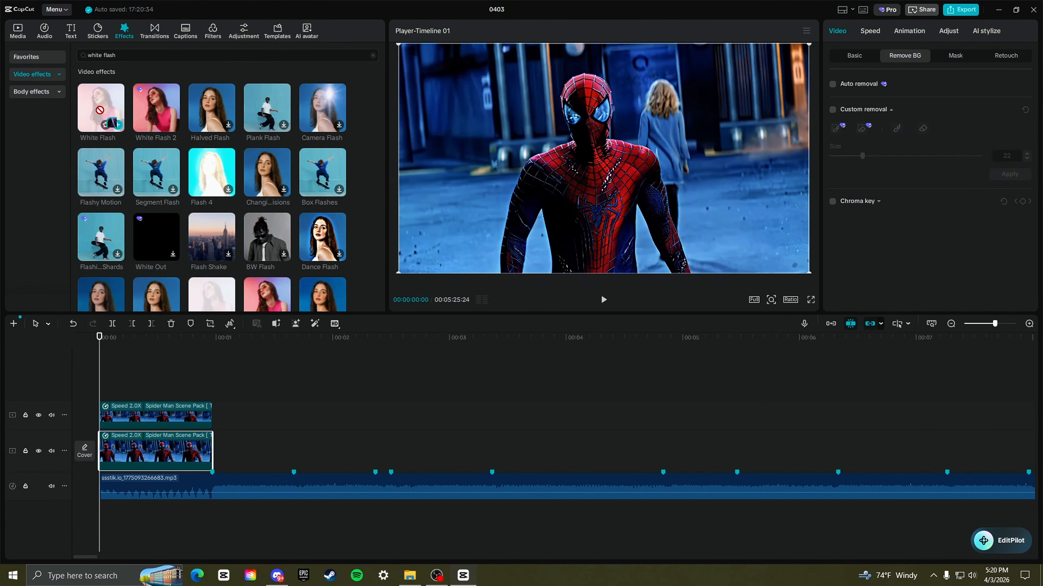
pyautogui.moveTo(111, 123); pyautogui.dragTo(139, 450)
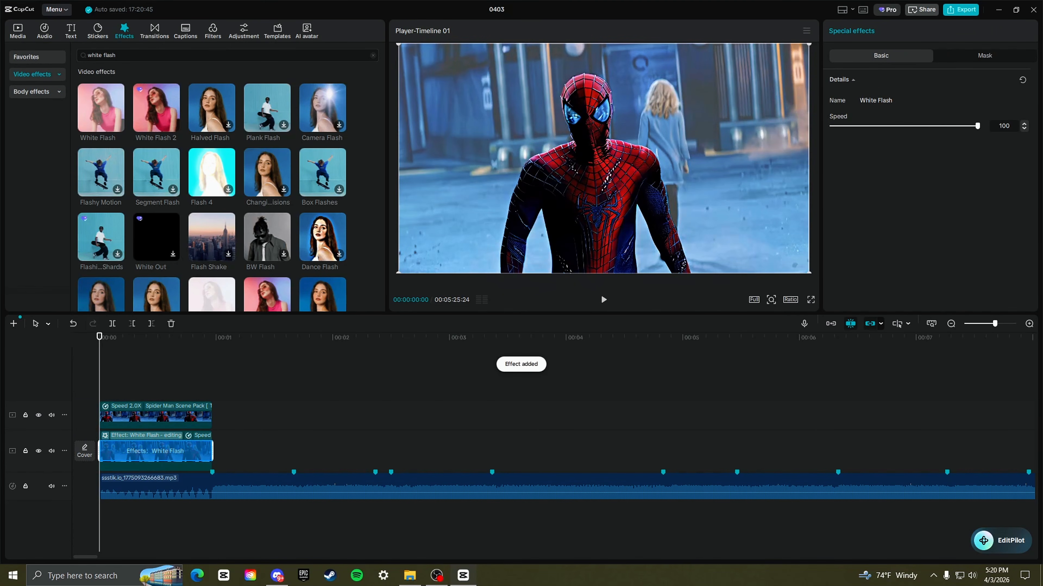
pyautogui.click(193, 470)
# - Play the edit from the start and scrub through the clip to examine the white flash behind Spider-Man
pyautogui.moveTo(164, 340); pyautogui.dragTo(14, 388)
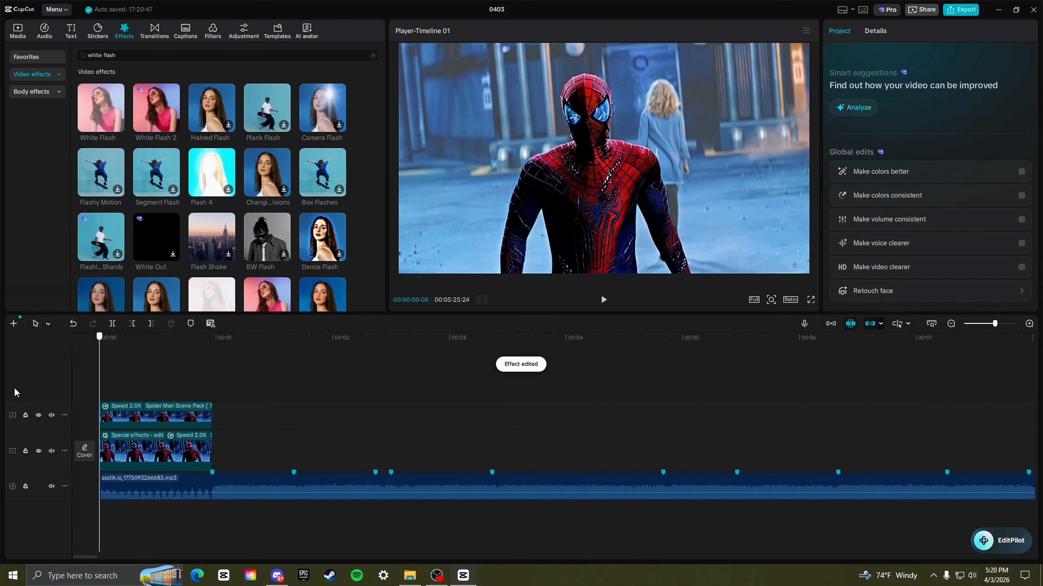
pyautogui.press('space')
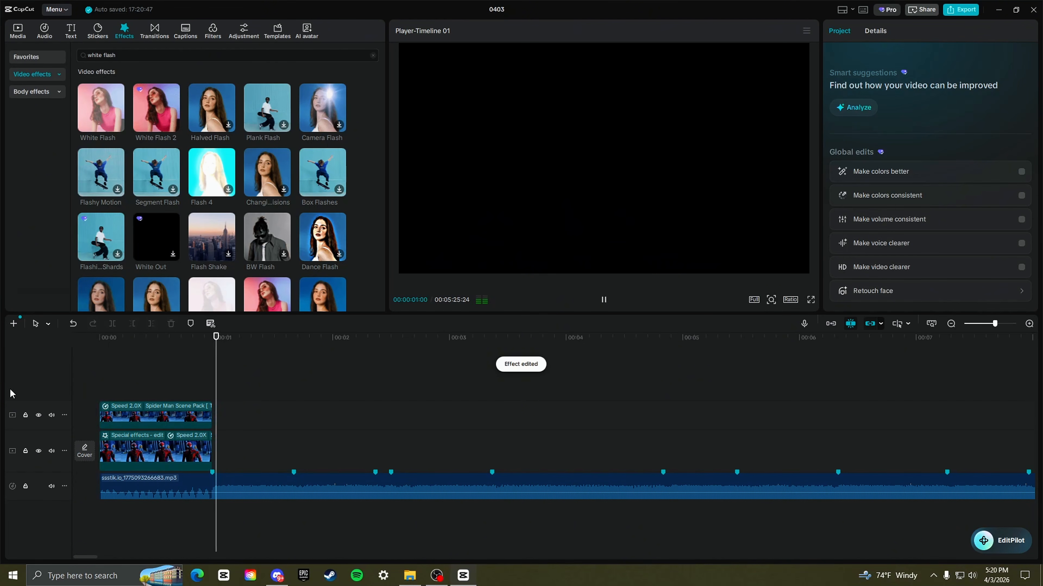
pyautogui.moveTo(165, 379); pyautogui.dragTo(151, 354)
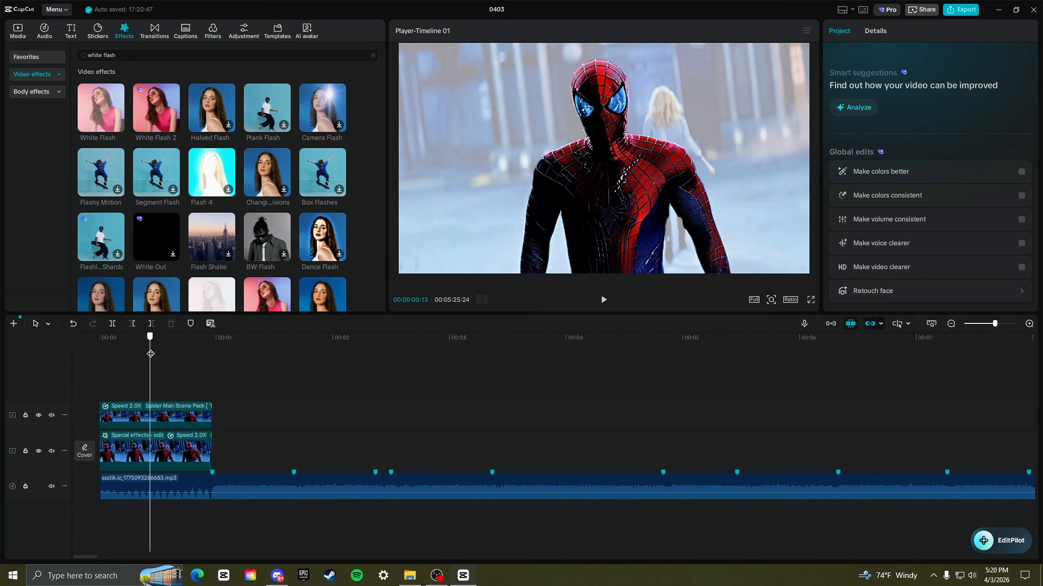
# - Place the tasm 1 clip on a new track above at 00:00:00:15 and set its speed to 2.0x
pyautogui.click(18, 30)
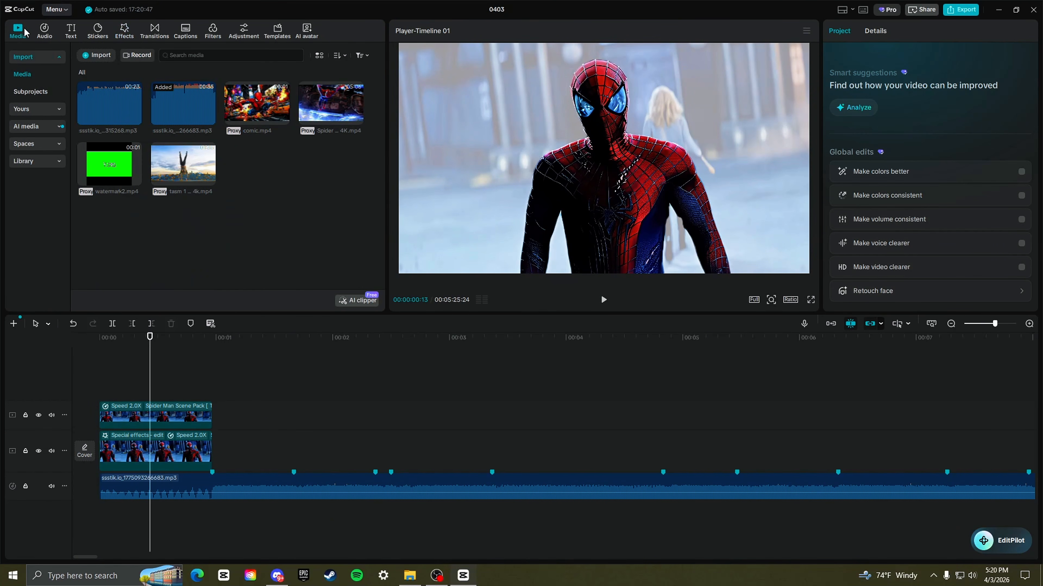
pyautogui.moveTo(994, 325); pyautogui.dragTo(990, 324)
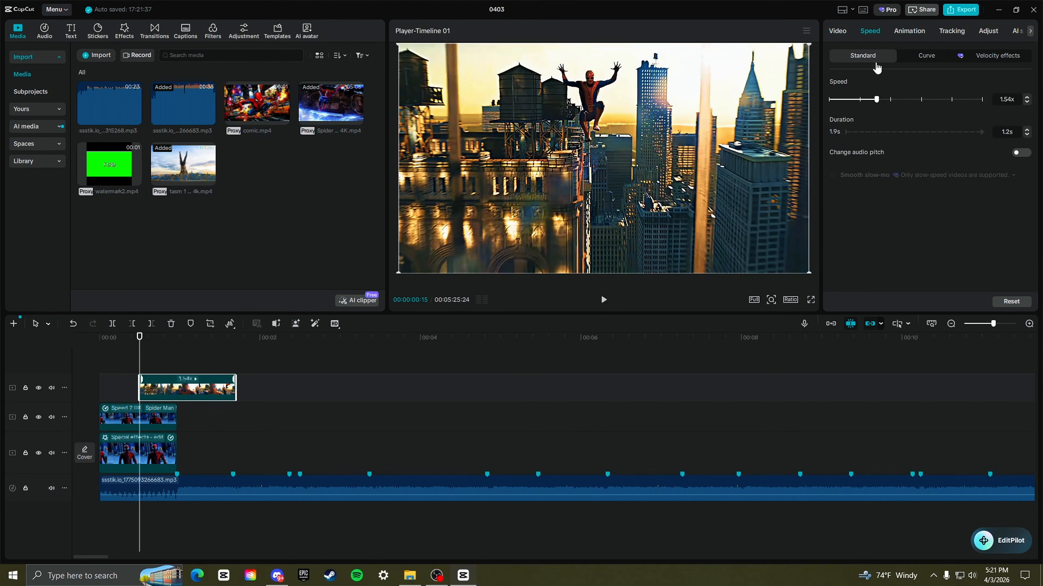
pyautogui.moveTo(886, 102); pyautogui.dragTo(890, 100)
# - Preview the tasm 1 clip, mark its blurred close-up frame at 00:00:00:25, and align that marker with the first beat at 00:00:00:29
pyautogui.click(132, 378)
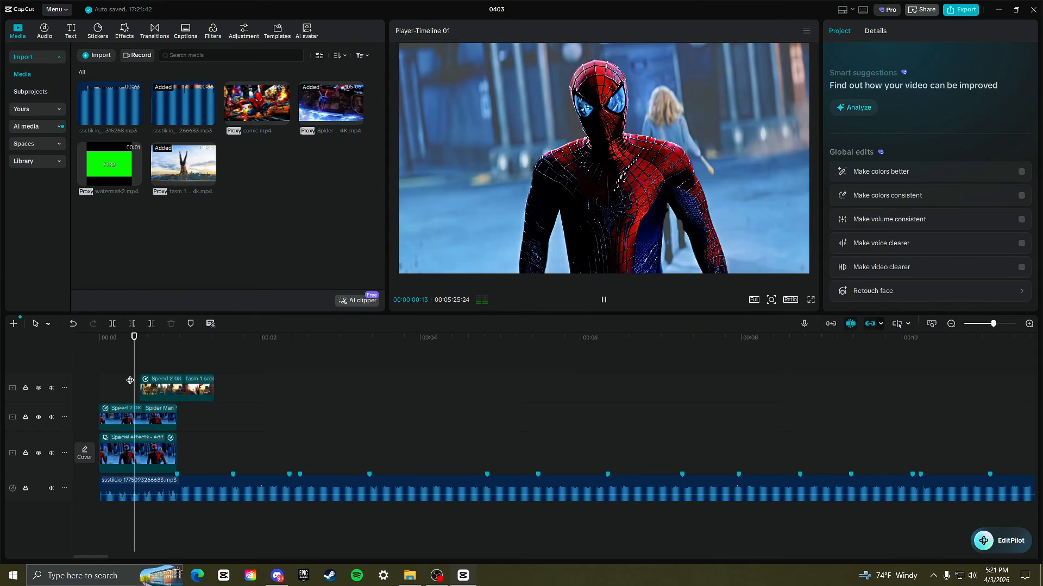
pyautogui.press('space')
pyautogui.press('space')
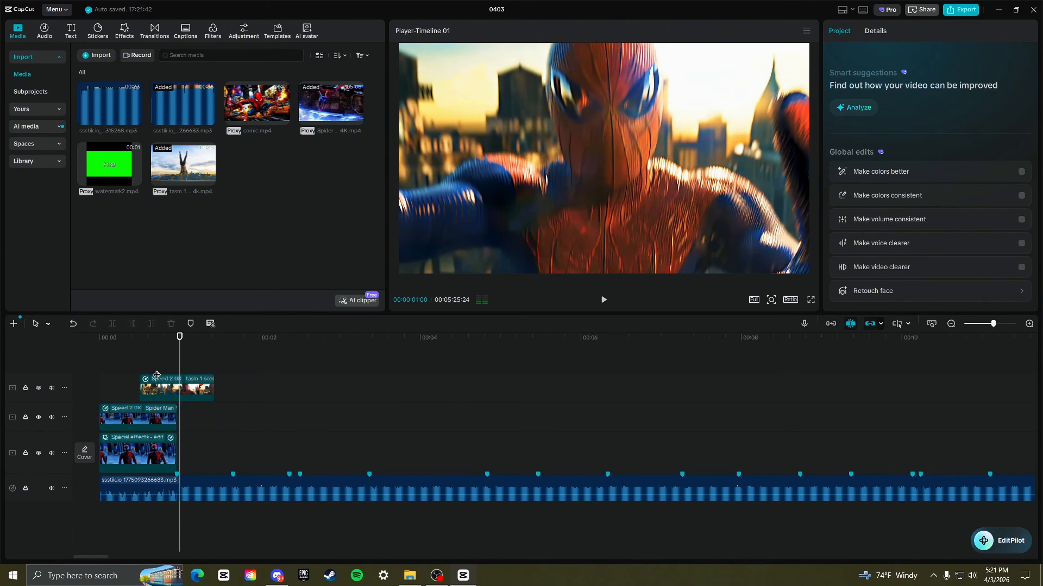
pyautogui.press('Left')
pyautogui.press('Left')
pyautogui.press('Left')
pyautogui.press('Left')
pyautogui.press('Left')
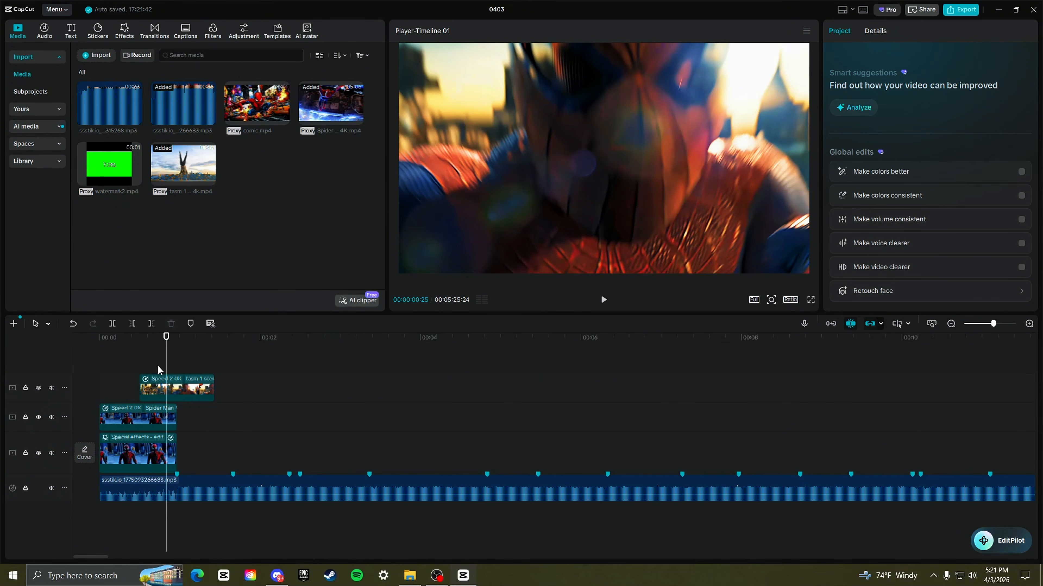
pyautogui.press('Left')
pyautogui.press('Right')
pyautogui.click(171, 395)
pyautogui.moveTo(171, 395); pyautogui.dragTo(176, 370)
# - Step back frame by frame from the first beat to the tasm 1 clip's start at 00:00:00:19 to examine the jump
pyautogui.press('Left')
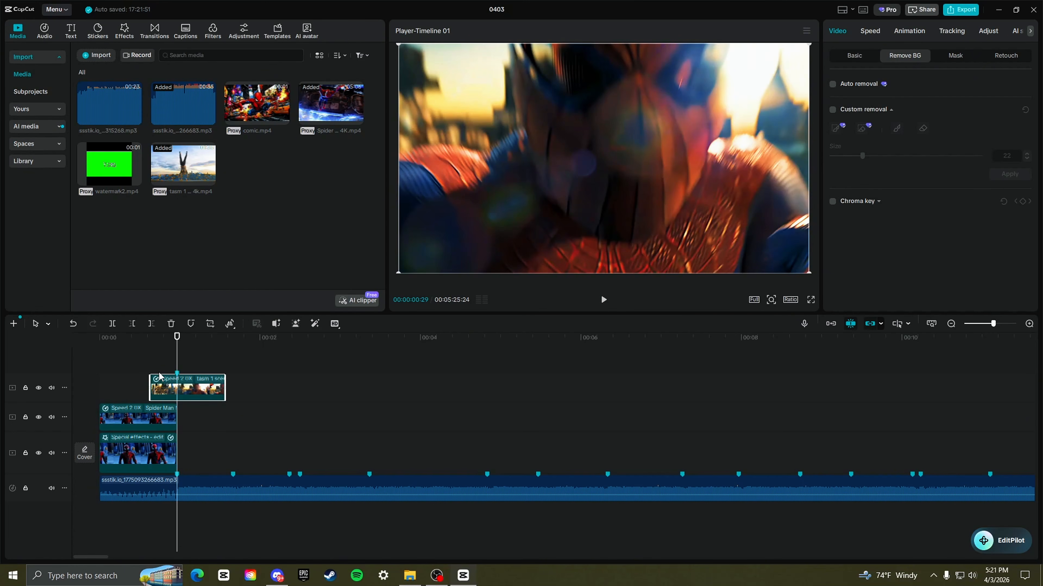
pyautogui.press('Left')
pyautogui.press('Left')
pyautogui.press('Left')
pyautogui.press('Left')
pyautogui.press('Left')
pyautogui.press('Left')
pyautogui.press('Left')
pyautogui.press('Left')
pyautogui.press('Left')
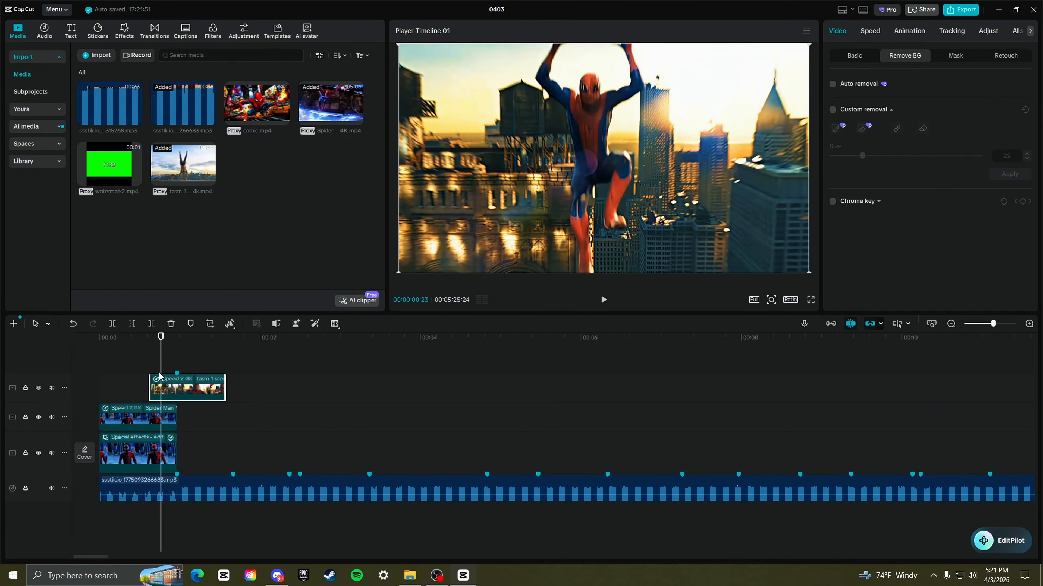
pyautogui.press('Left')
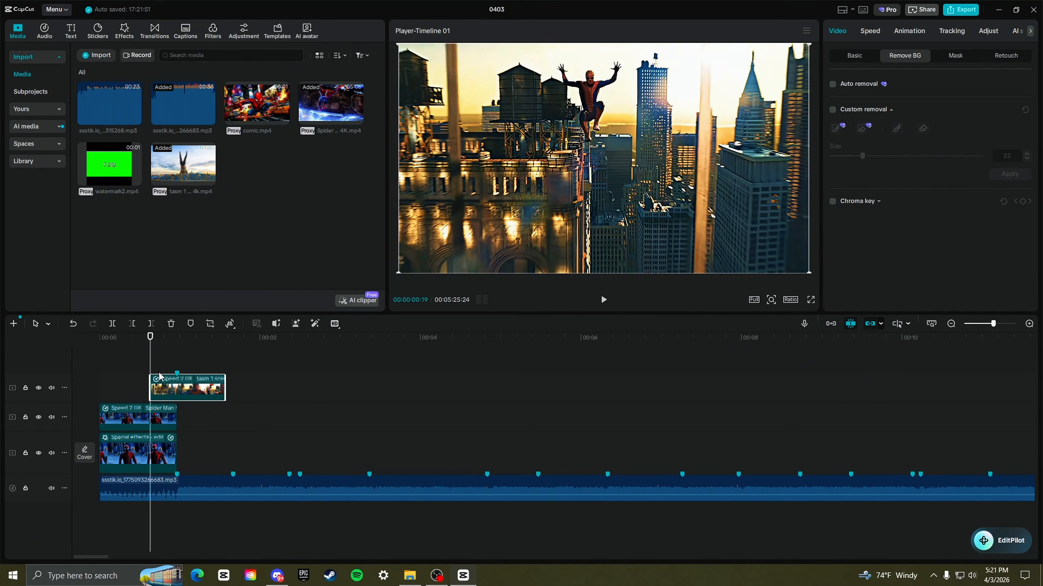
pyautogui.click(126, 378)
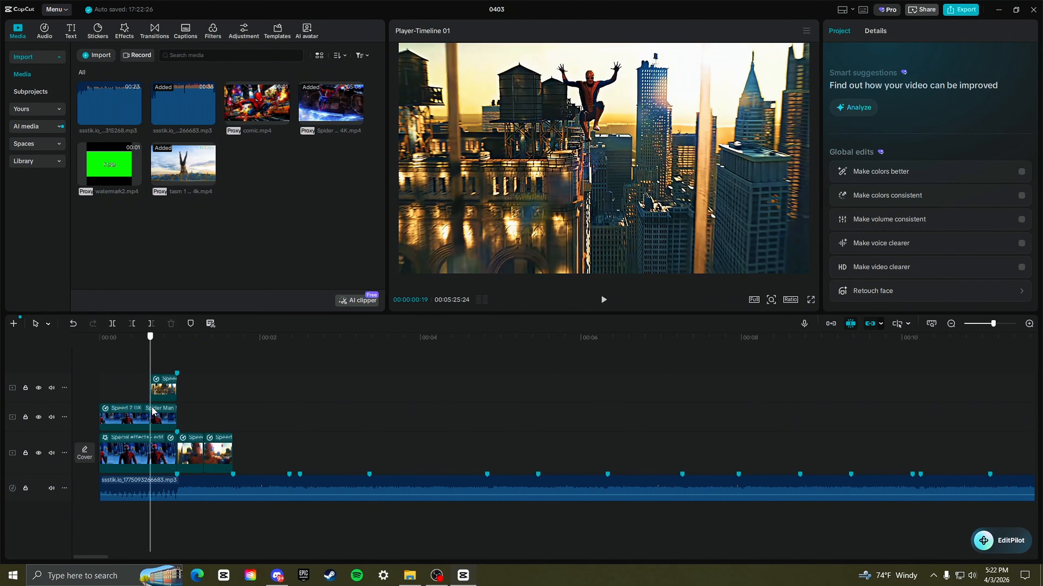
# - Turn on auto and custom background removal for the short top-track clip and brush over the jumping Spider-Man with brush size 26
pyautogui.click(163, 389)
pyautogui.click(903, 58)
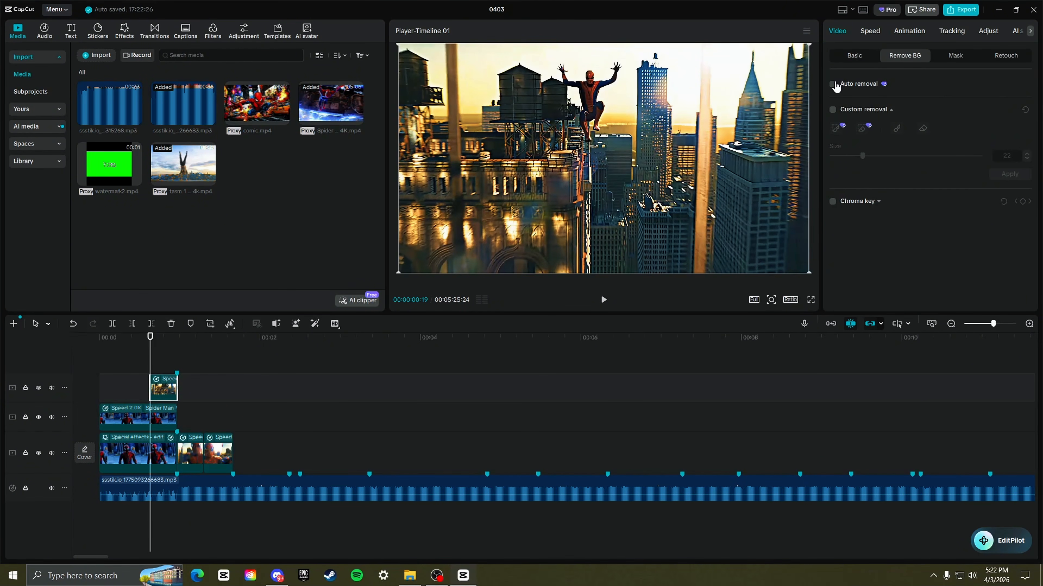
pyautogui.click(833, 84)
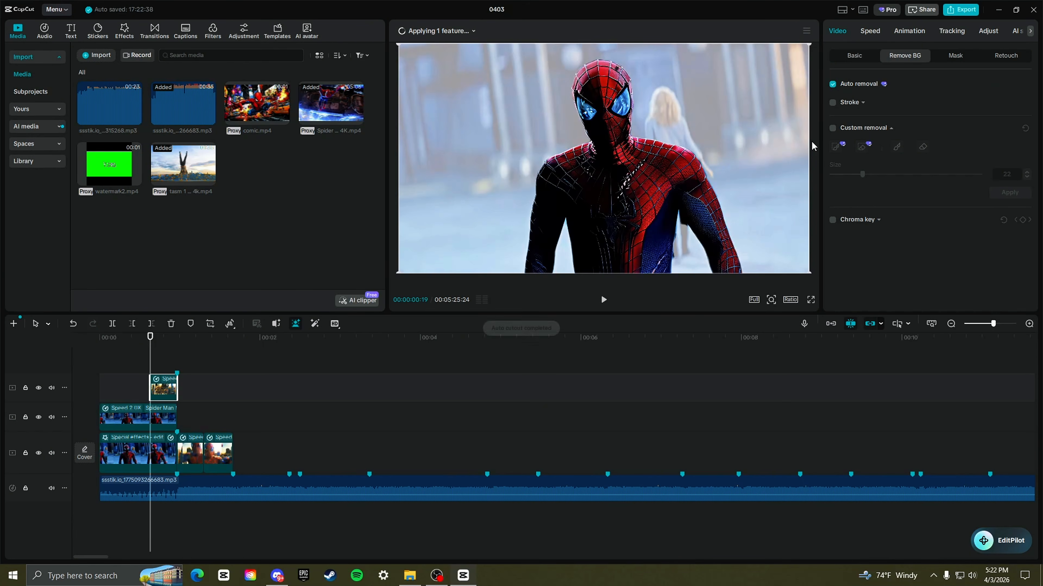
pyautogui.click(832, 127)
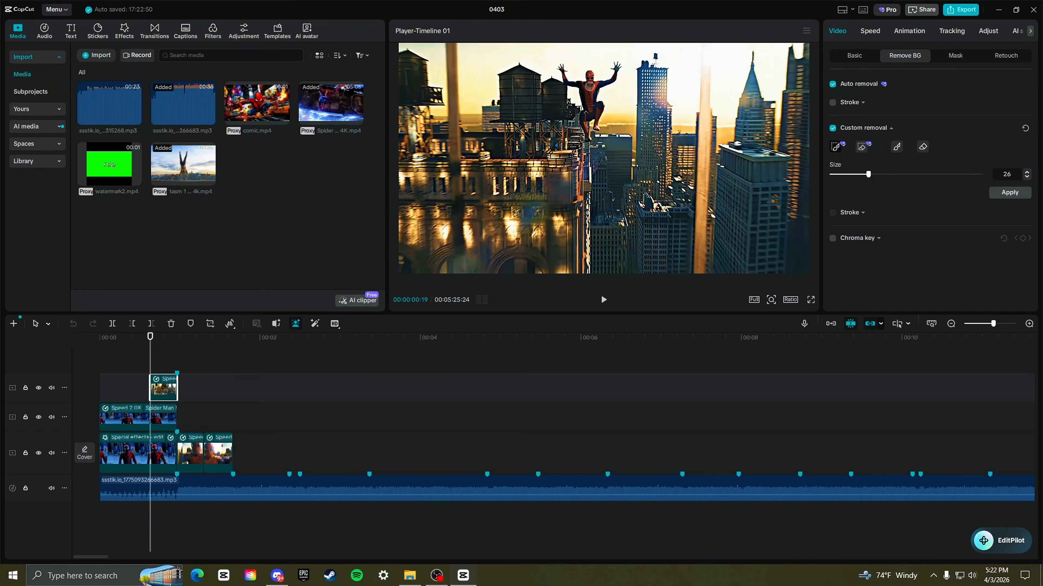
pyautogui.moveTo(590, 110); pyautogui.dragTo(590, 112)
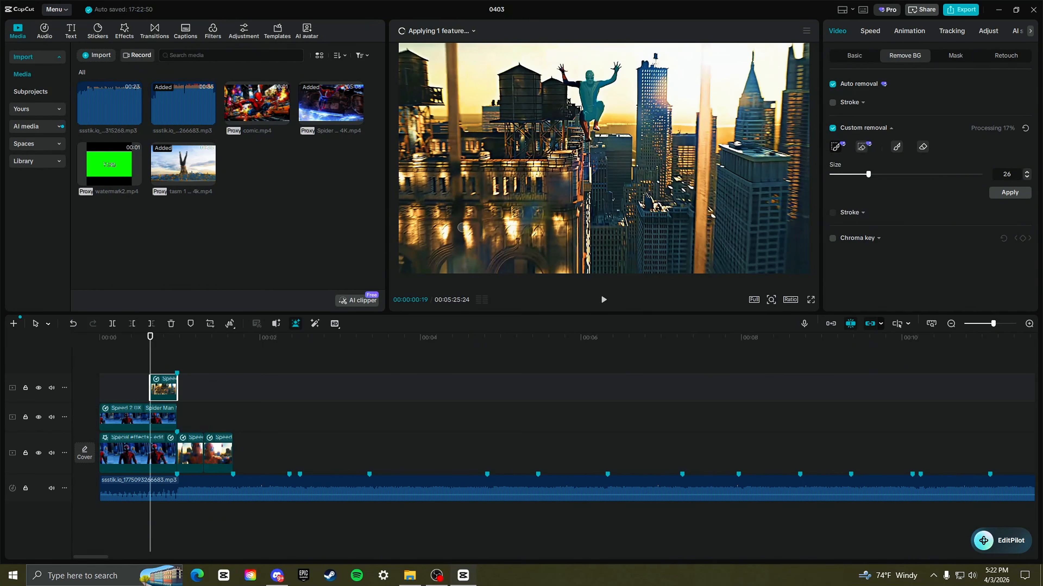
pyautogui.click(841, 174)
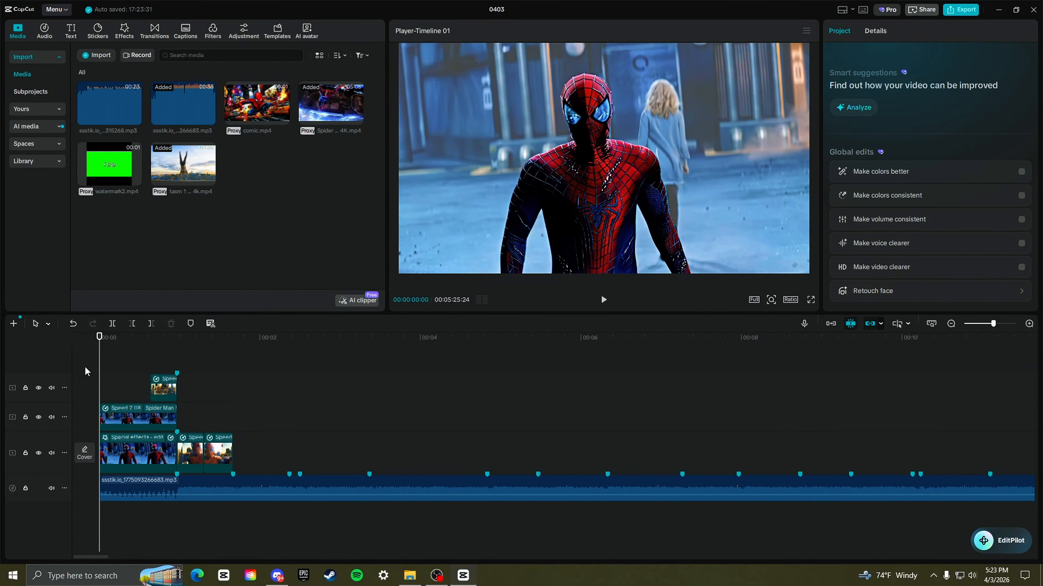
# - Play the edit from the start and check the jumping Spider-Man cutout between 00:00:00:19 and 00:00:00:22
pyautogui.press('space')
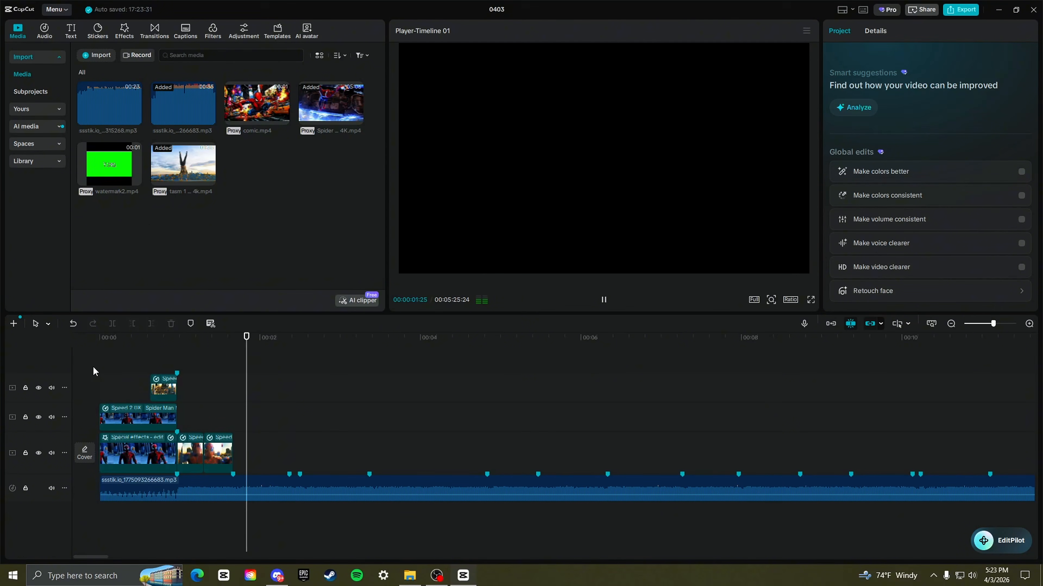
pyautogui.click(158, 369)
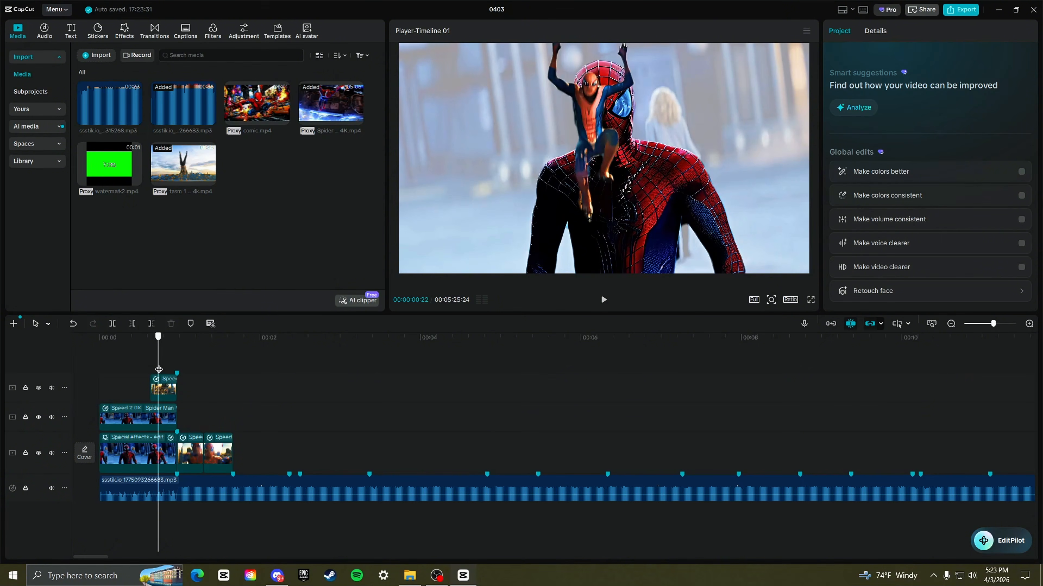
pyautogui.press('space')
pyautogui.click(149, 368)
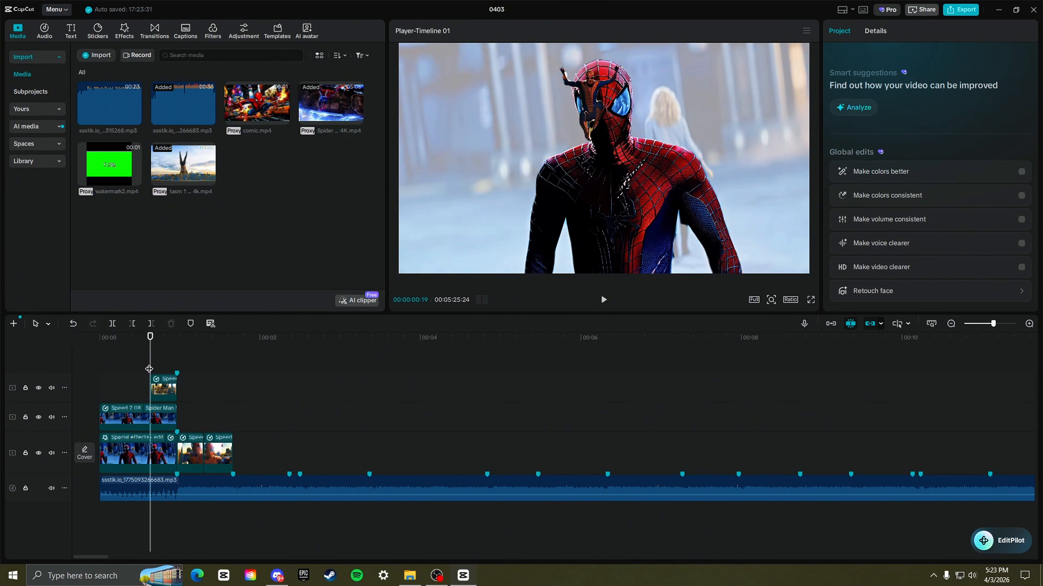
# - Apply the White Flash effect to the short top-track cutout clip, set its speed to maximum, and play back the result
pyautogui.click(125, 37)
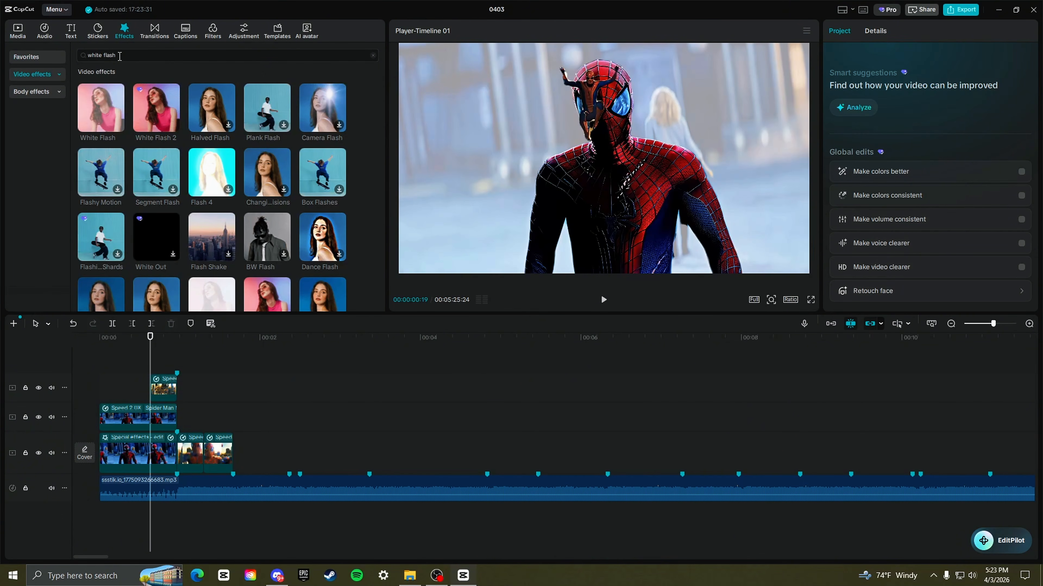
pyautogui.moveTo(100, 108); pyautogui.dragTo(167, 391)
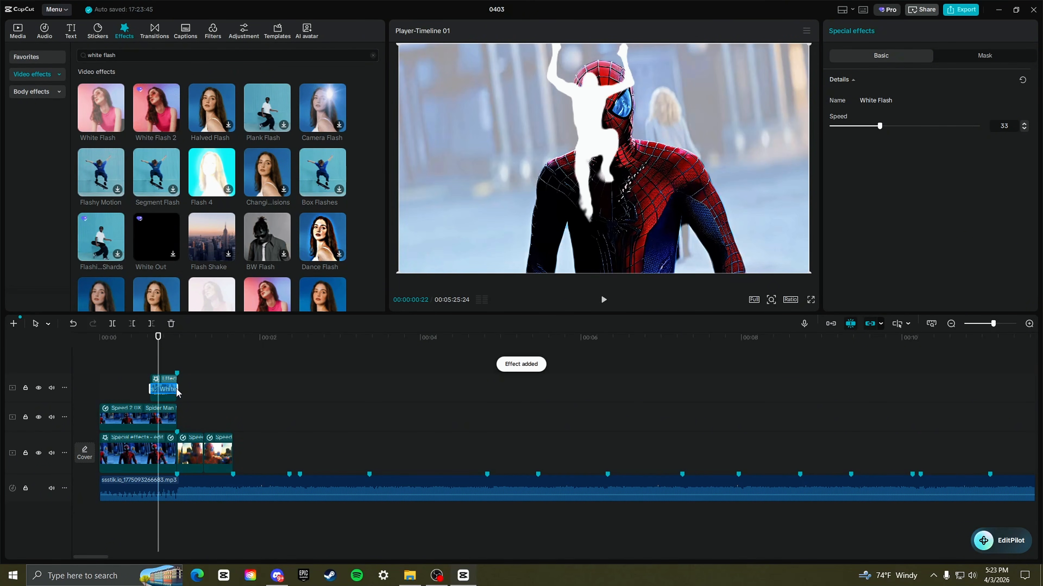
pyautogui.moveTo(879, 126); pyautogui.dragTo(977, 126)
pyautogui.click(164, 397)
pyautogui.click(120, 393)
pyautogui.press('space')
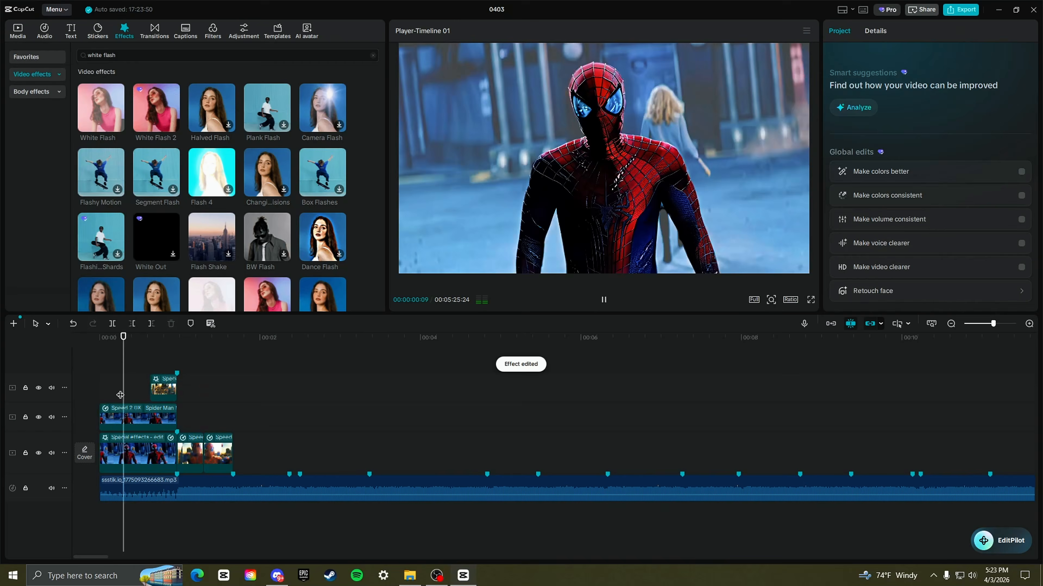
# - Turn on auto and custom background removal for the compound clip after the first beat and brush over Spider-Man's face and shoulders
pyautogui.moveTo(190, 372); pyautogui.dragTo(177, 374)
pyautogui.moveTo(993, 323); pyautogui.dragTo(1000, 323)
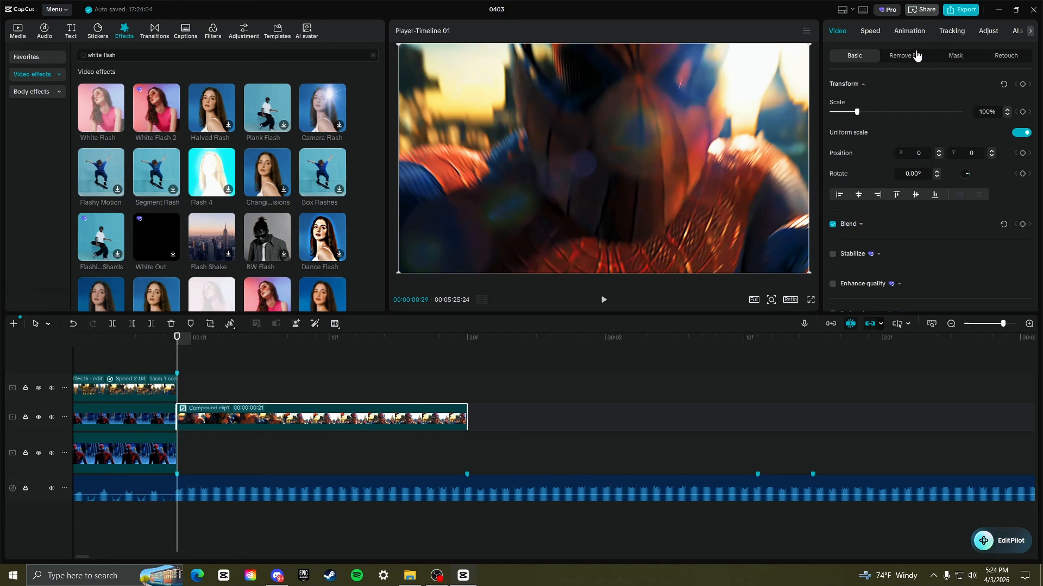
pyautogui.click(905, 57)
pyautogui.click(833, 84)
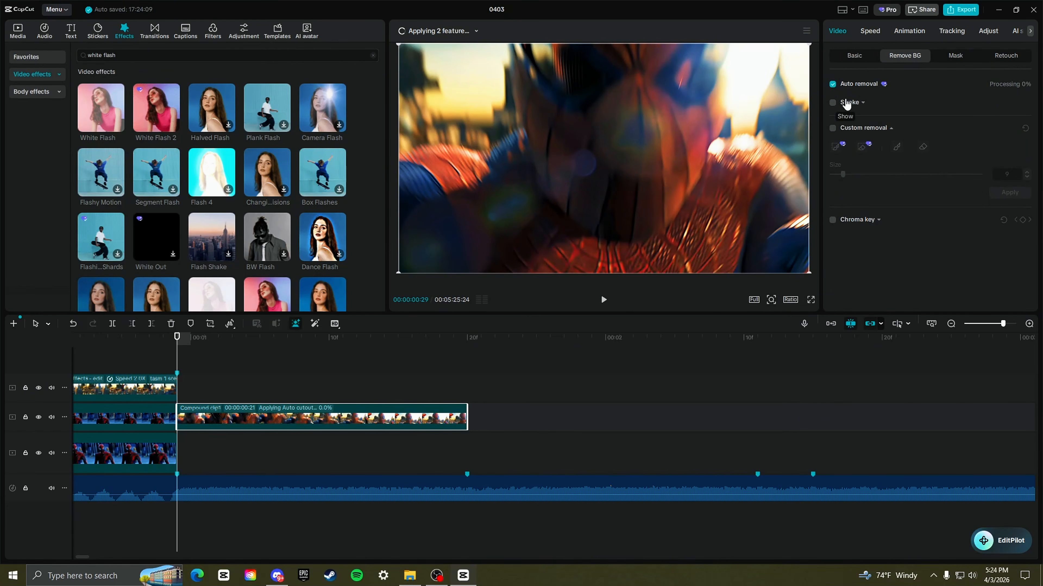
pyautogui.click(832, 130)
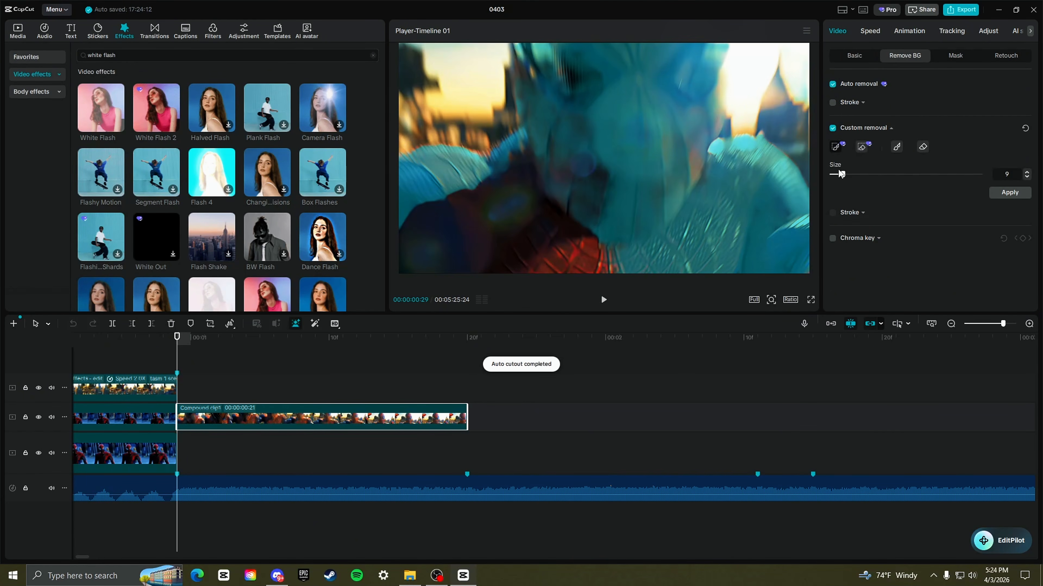
pyautogui.moveTo(478, 196)
pyautogui.mouseDown()
pyautogui.moveTo(501, 189)
pyautogui.moveTo(564, 82)
pyautogui.moveTo(581, 193)
pyautogui.moveTo(545, 267)
pyautogui.moveTo(497, 222)
pyautogui.mouseUp()
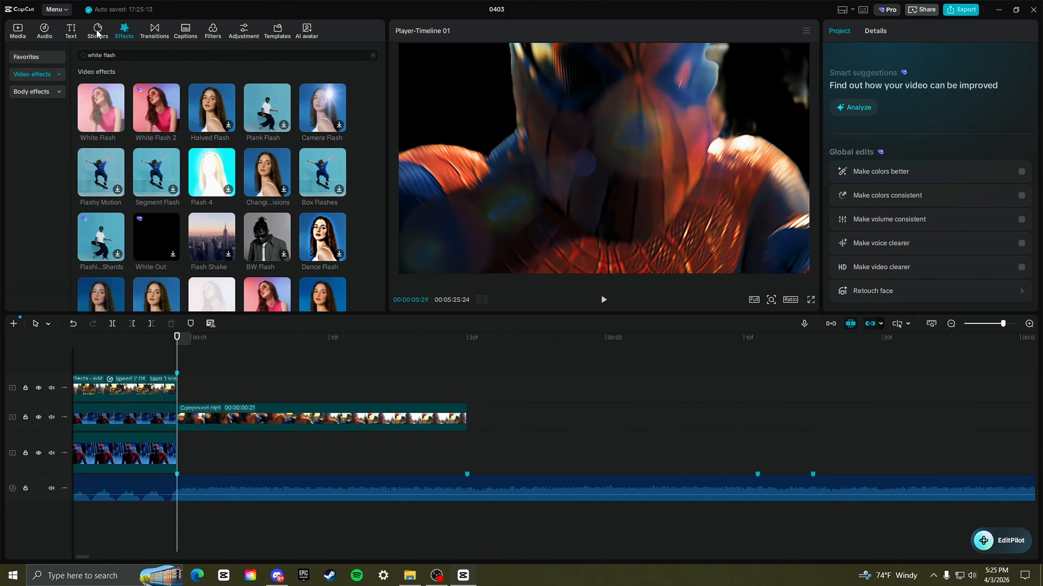
# - Add comic.mp4 to the main track beneath the compound clip cutout and place a copy directly after it
pyautogui.click(23, 35)
pyautogui.moveTo(256, 104); pyautogui.dragTo(183, 454)
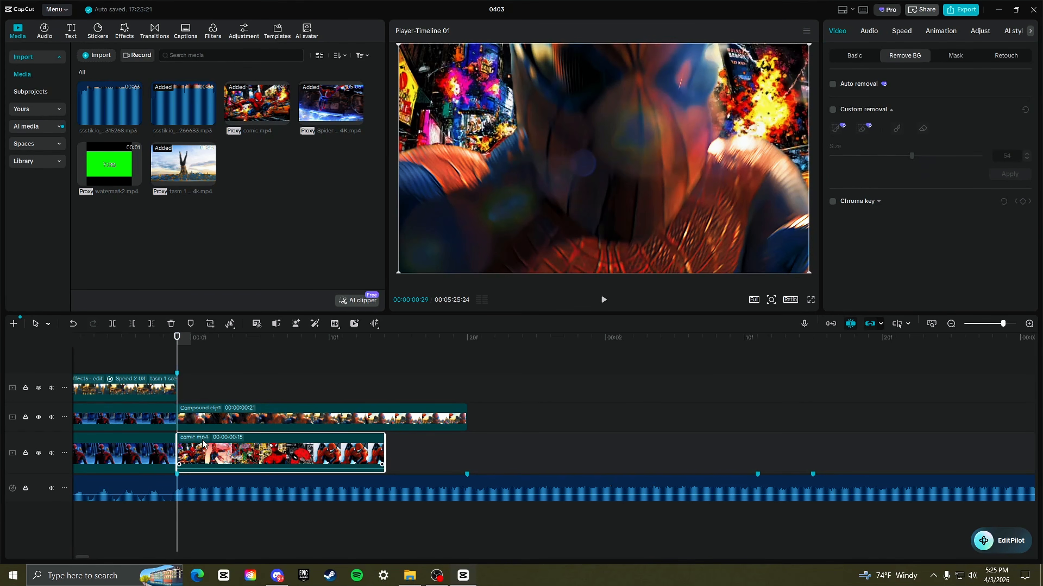
pyautogui.hotkey('ctrl', 'c')
pyautogui.click(386, 397)
pyautogui.hotkey('ctrl', 'v')
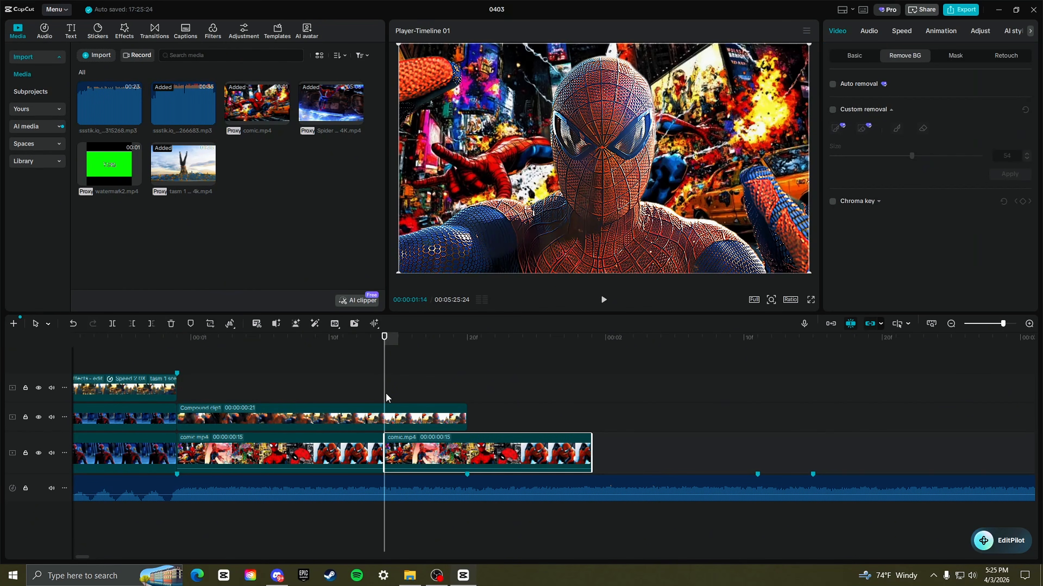
# - Speed up the first comic.mp4 clip to 1.7x and the second to 1.25x so the second ends on the beat at 00:00:01:20
pyautogui.moveTo(384, 394); pyautogui.dragTo(467, 393)
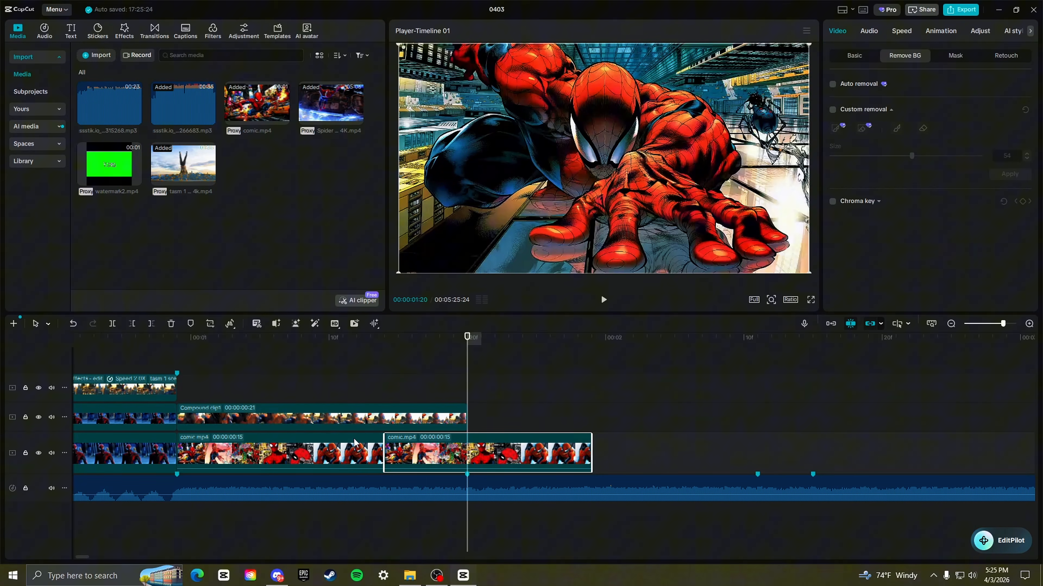
pyautogui.click(284, 455)
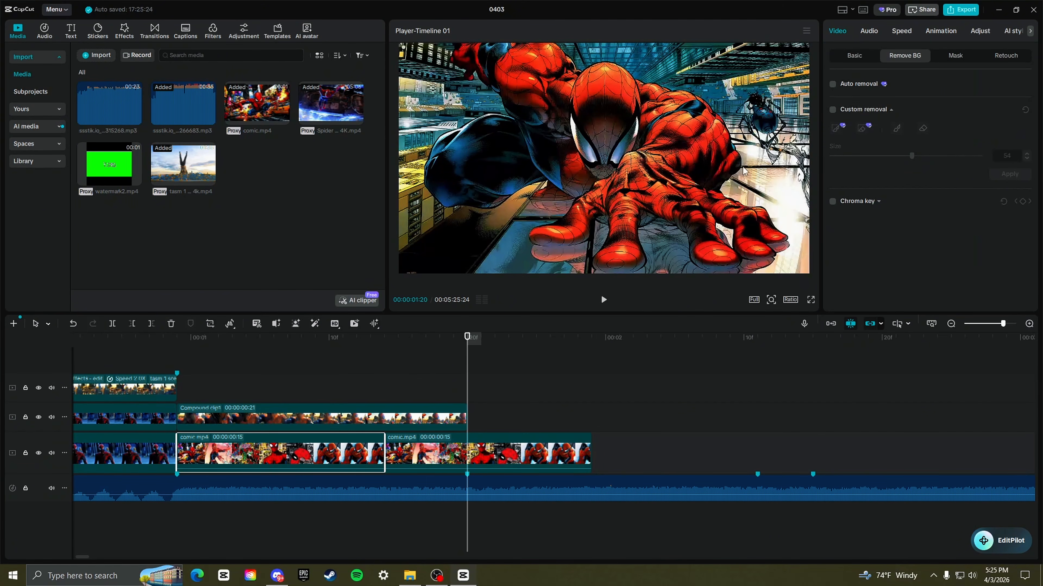
pyautogui.click(896, 33)
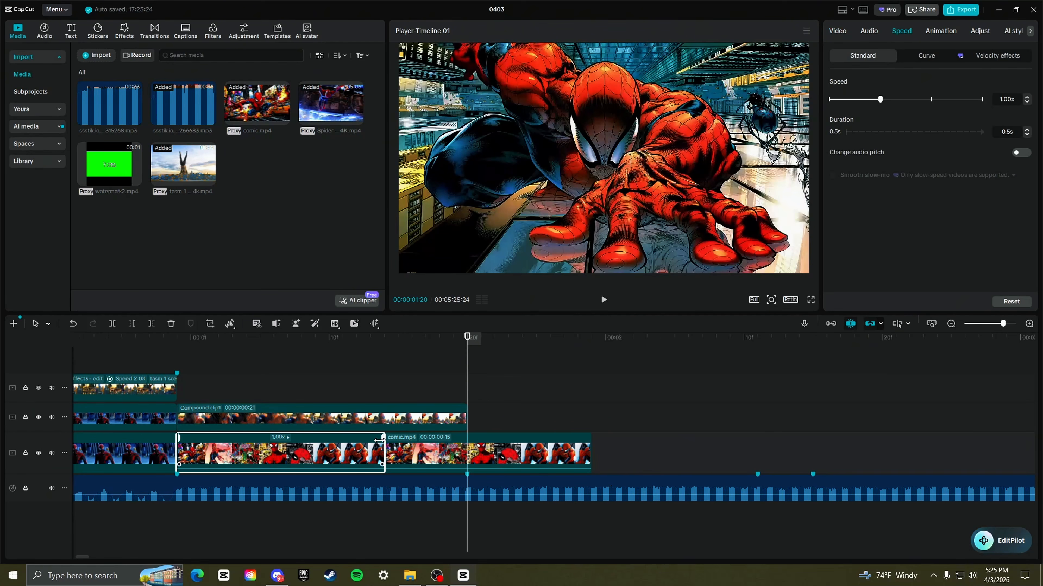
pyautogui.moveTo(377, 440); pyautogui.dragTo(302, 441)
pyautogui.click(468, 444)
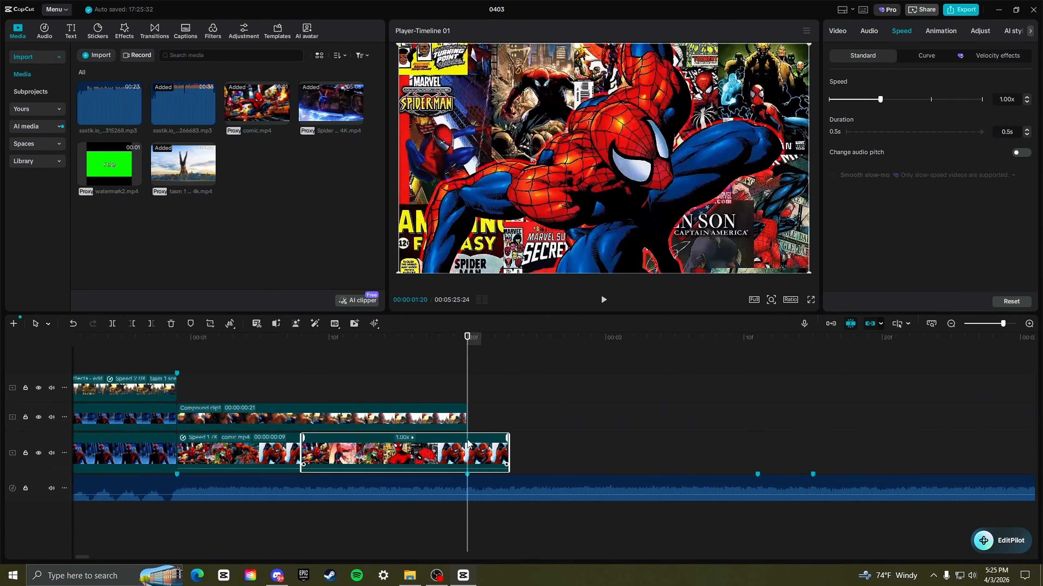
pyautogui.moveTo(507, 438); pyautogui.dragTo(467, 439)
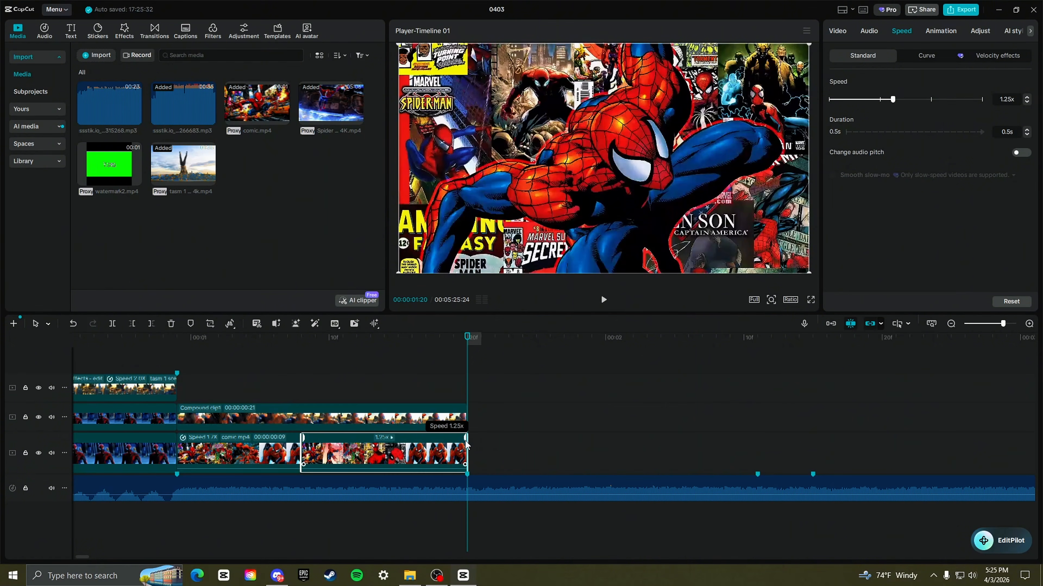
# - Play the edit from the start and check the cutout over the comic background
pyautogui.click(496, 394)
pyautogui.click(229, 395)
pyautogui.moveTo(229, 396); pyautogui.dragTo(37, 363)
pyautogui.press('space')
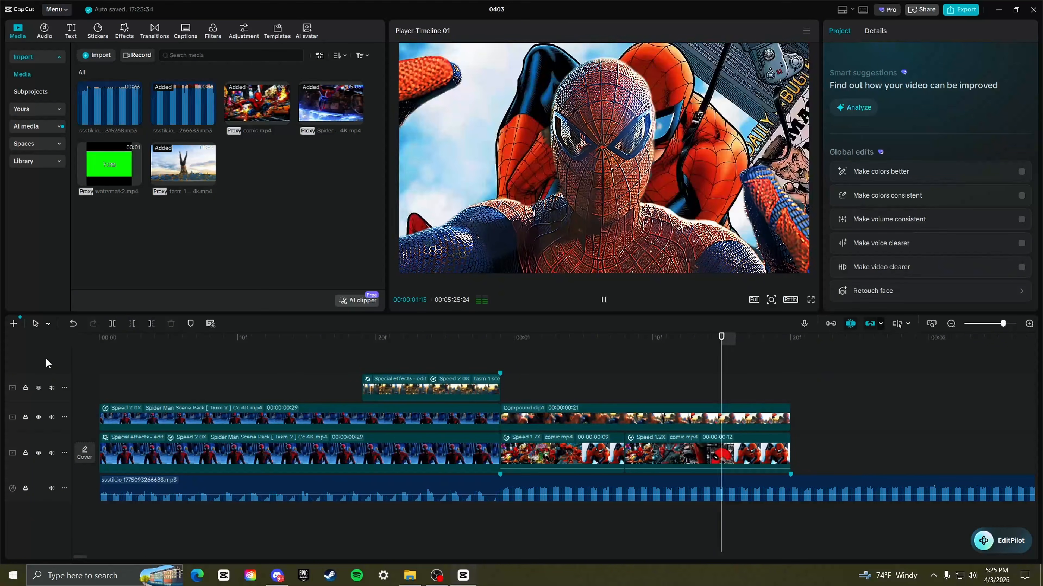
pyautogui.click(197, 381)
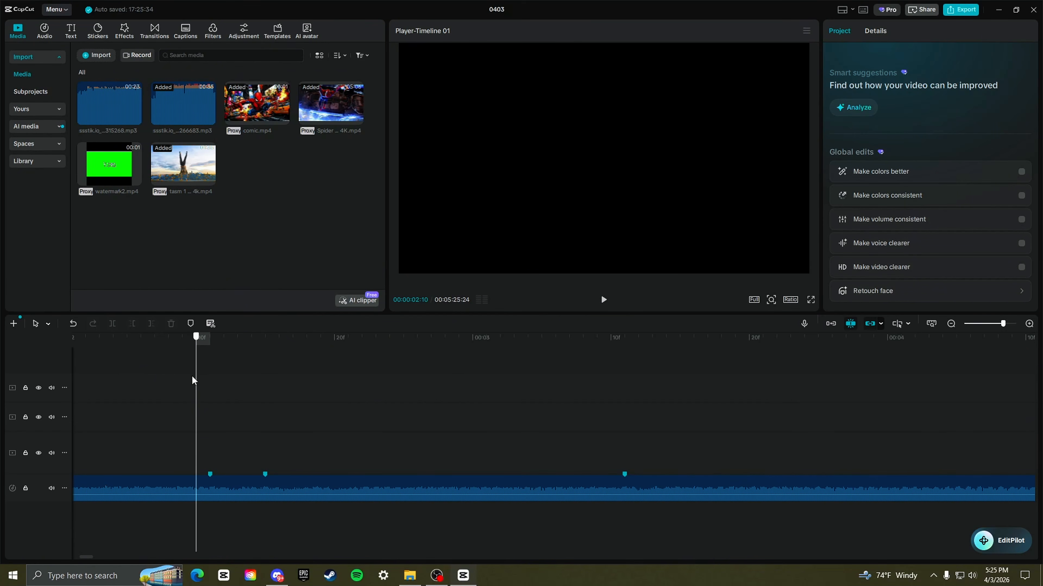
pyautogui.moveTo(193, 377); pyautogui.dragTo(549, 380)
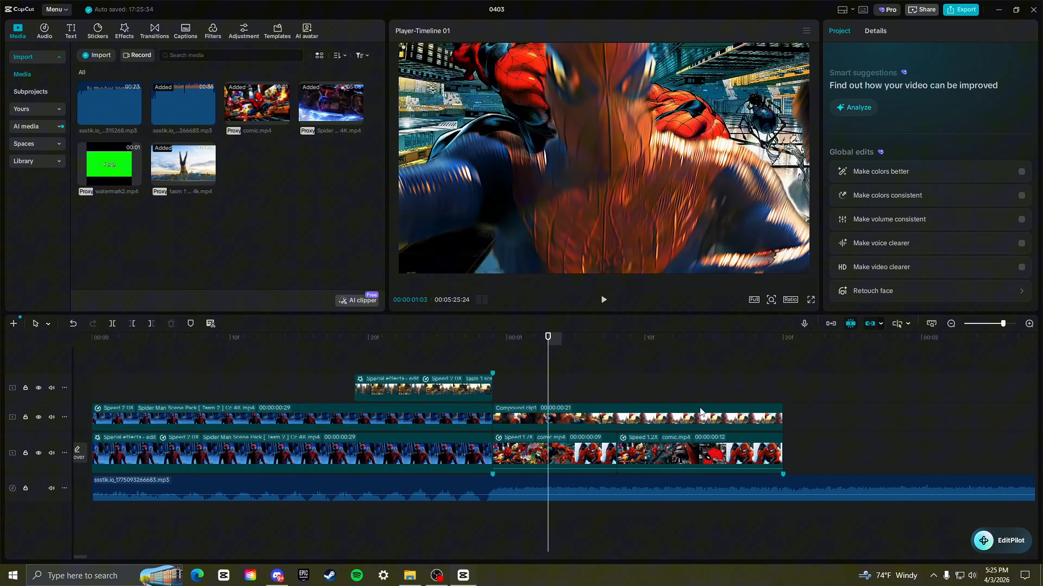
# - Combine the two comic.mp4 clips into one compound clip and check the frames just after the first beat
pyautogui.click(729, 452)
pyautogui.hotkey('alt', 'g')
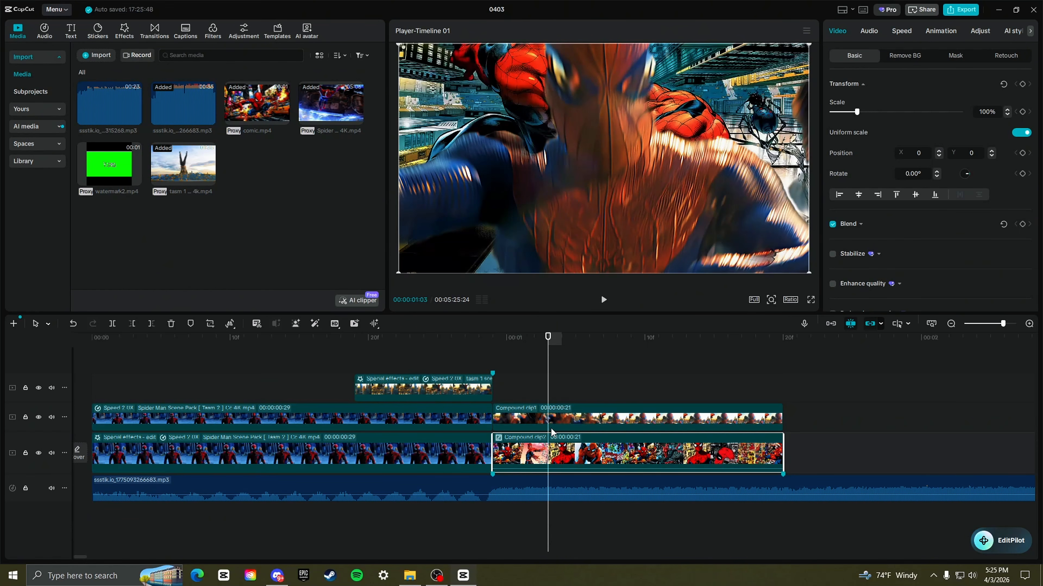
pyautogui.moveTo(518, 394); pyautogui.dragTo(536, 419)
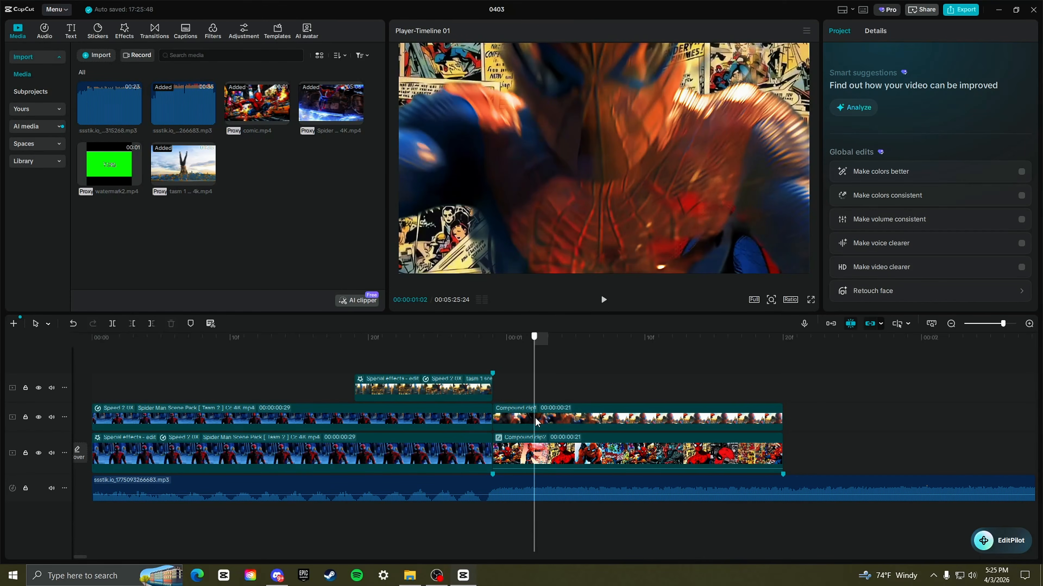
# - Apply White Flash to the comic compound clip, shorten the effect to end at 00:00:01:01 and set its speed to 100
pyautogui.click(557, 449)
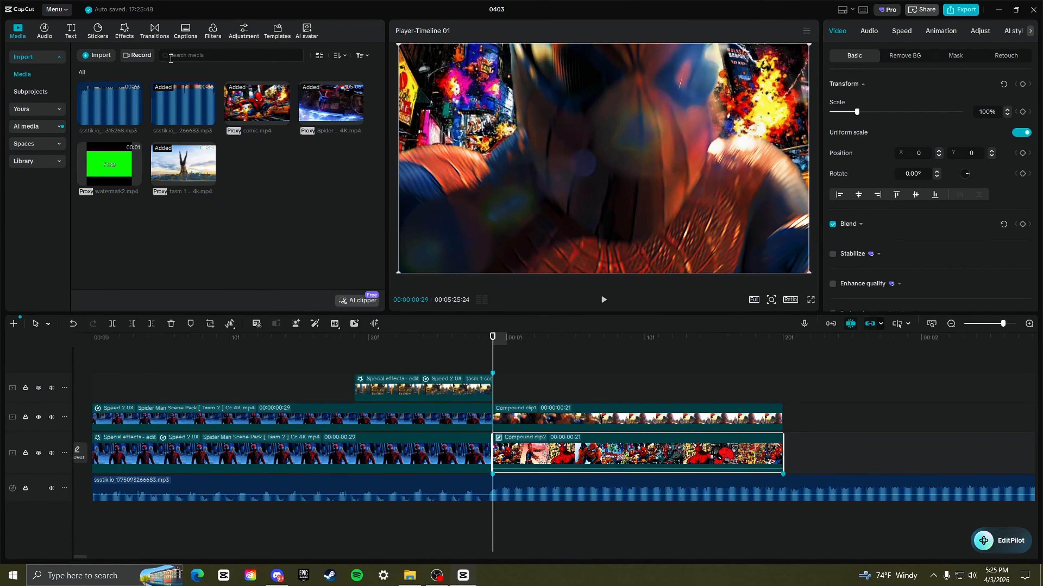
pyautogui.click(120, 33)
pyautogui.moveTo(103, 103); pyautogui.dragTo(519, 448)
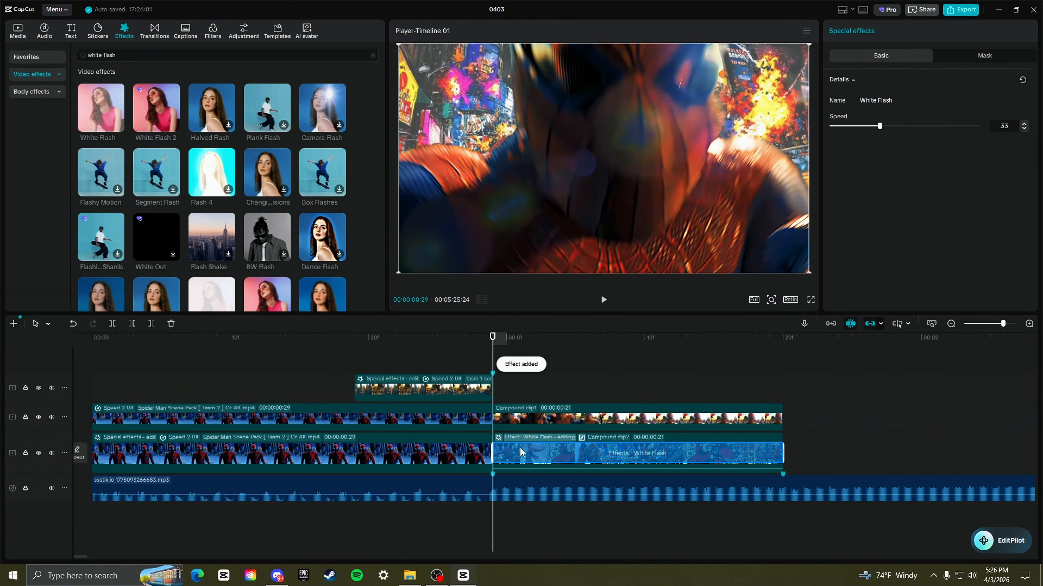
pyautogui.click(520, 451)
pyautogui.moveTo(784, 454); pyautogui.dragTo(520, 455)
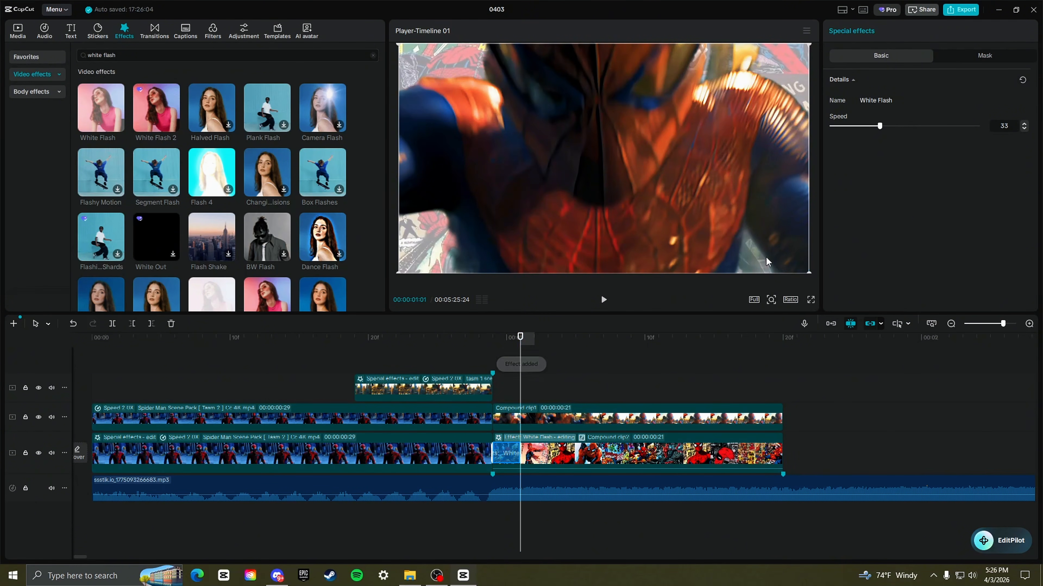
pyautogui.moveTo(879, 126); pyautogui.dragTo(977, 126)
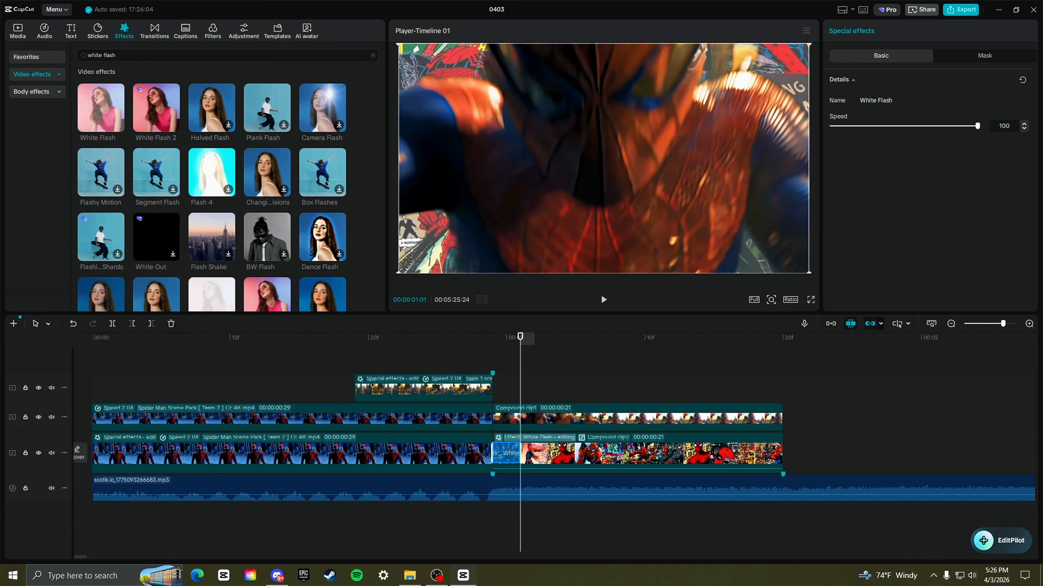
pyautogui.click(358, 367)
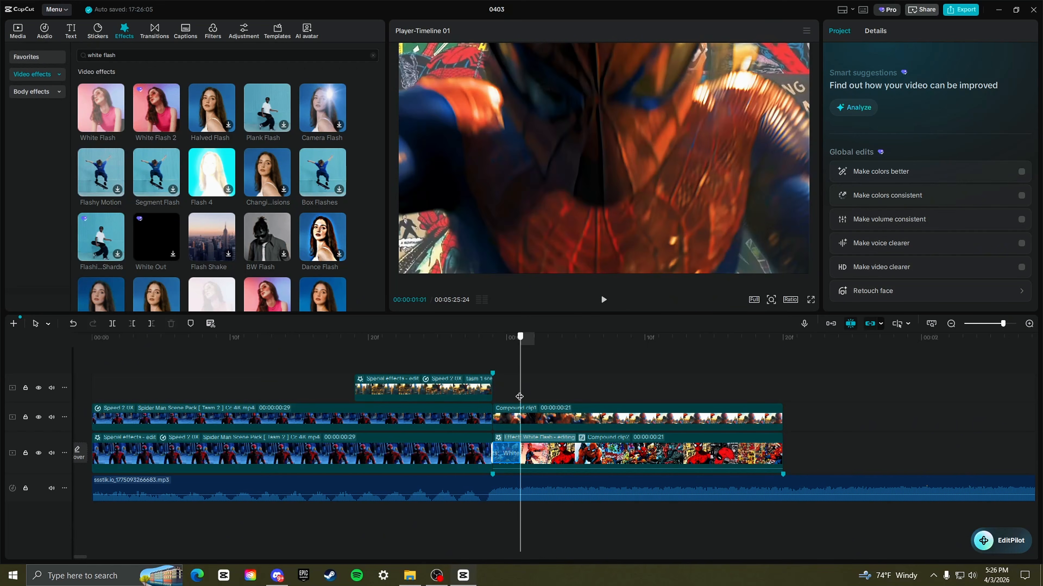
pyautogui.click(515, 447)
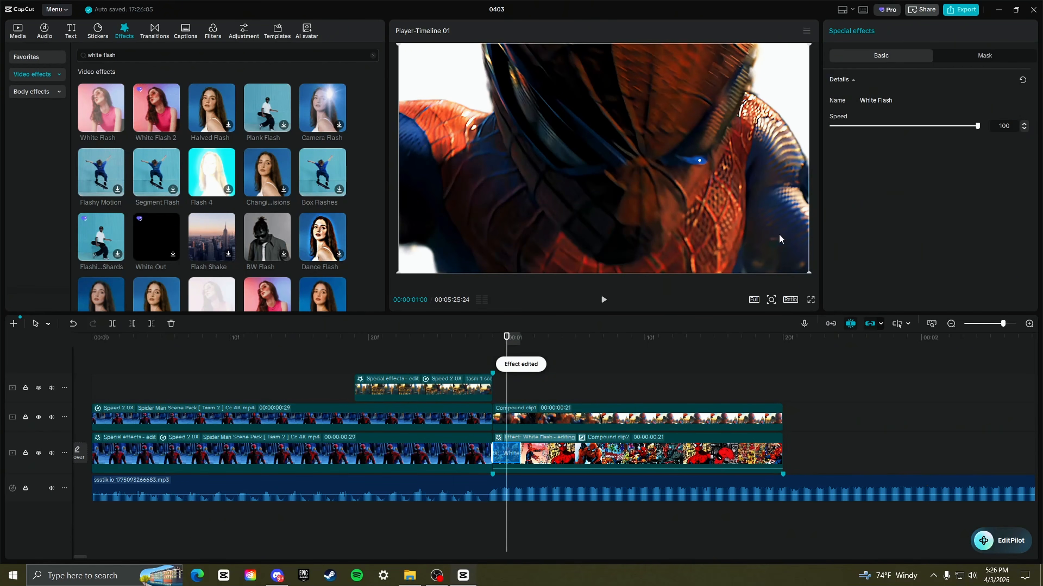
# - Apply White Flash to the Spider-Man cutout compound clip, end the effect at 00:00:01:01 and set its speed to 100
pyautogui.moveTo(101, 108); pyautogui.dragTo(506, 401)
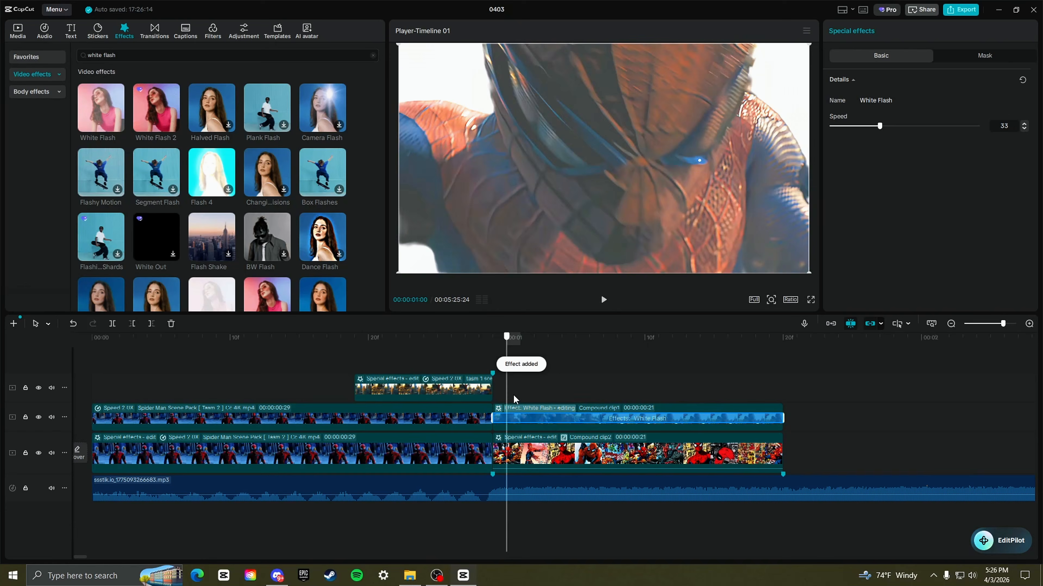
pyautogui.press('Right')
pyautogui.moveTo(780, 421); pyautogui.dragTo(520, 421)
pyautogui.moveTo(864, 129); pyautogui.dragTo(1034, 120)
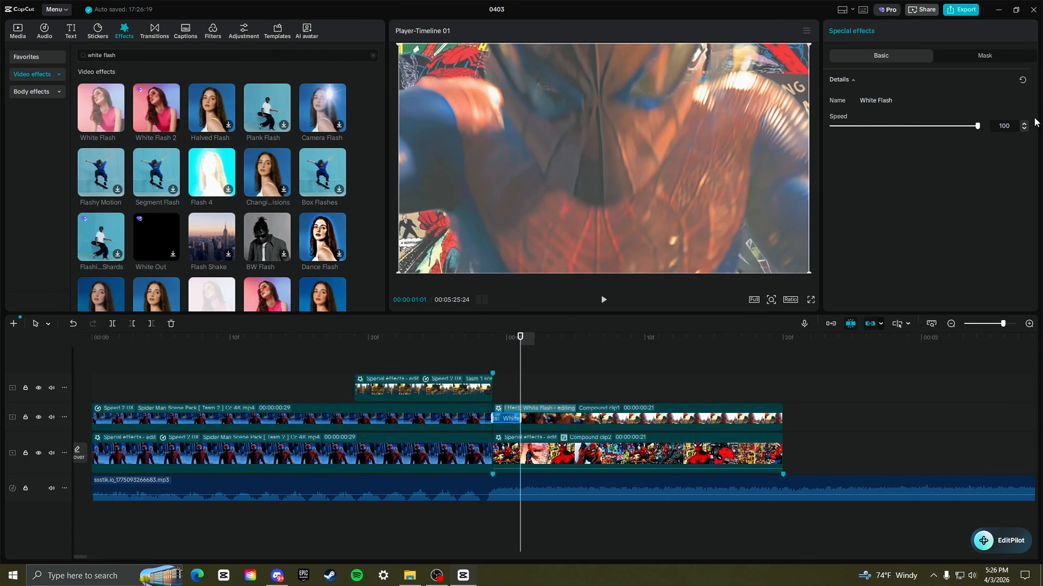
# - Add 0.1 s Zoom Shake transitions at the first-beat cut on both the cutout track and the main track
pyautogui.click(154, 33)
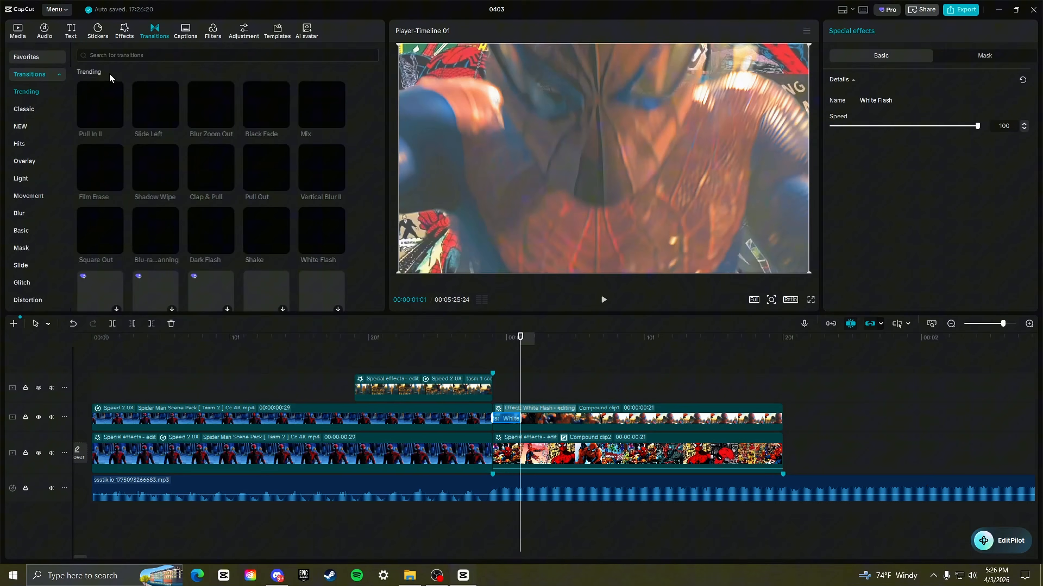
pyautogui.click(107, 56)
pyautogui.write('zoom shake')
pyautogui.press('Return')
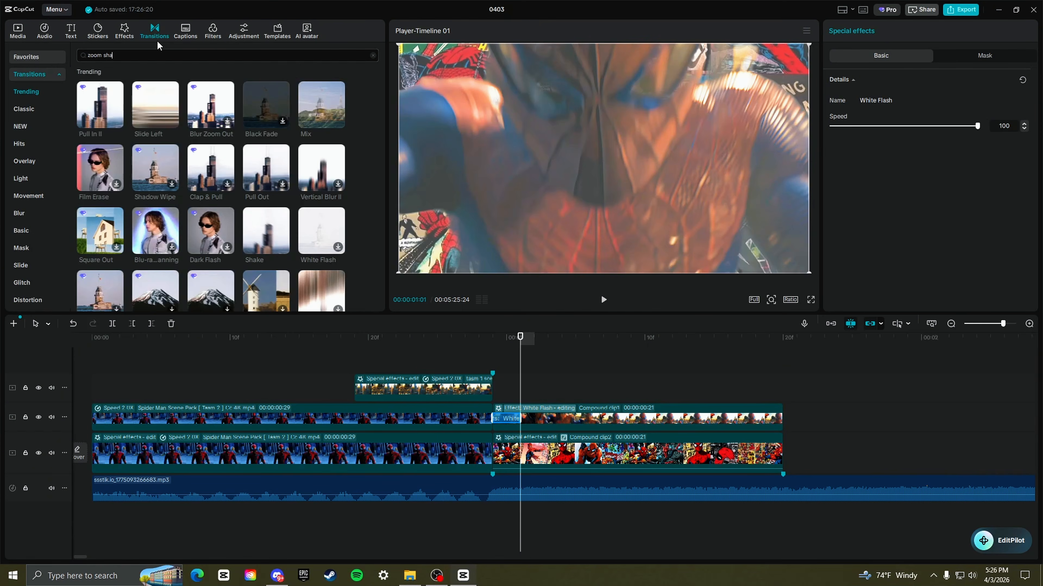
pyautogui.moveTo(101, 93); pyautogui.dragTo(465, 417)
pyautogui.click(566, 320)
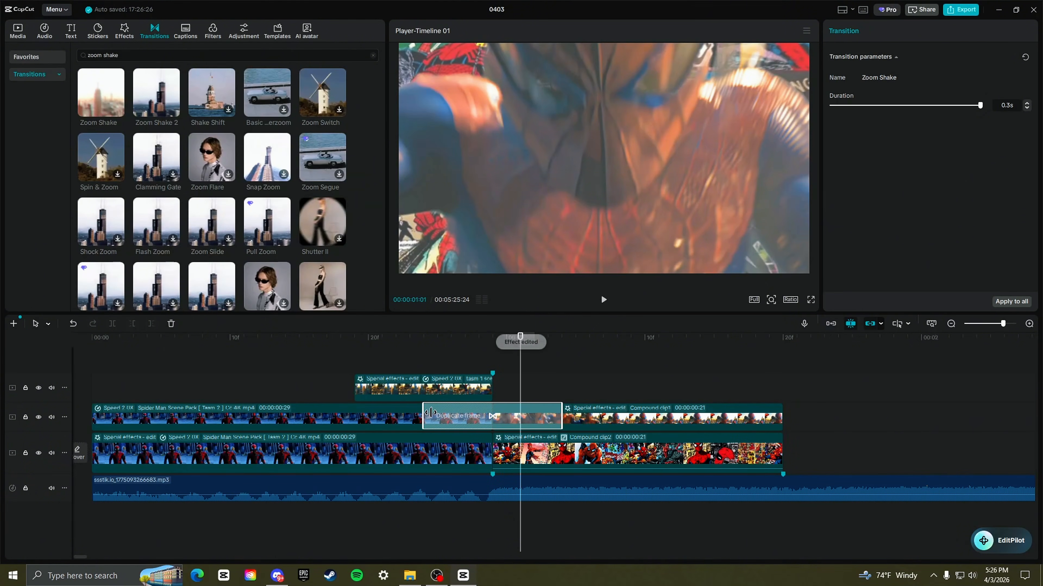
pyautogui.moveTo(101, 93); pyautogui.dragTo(446, 451)
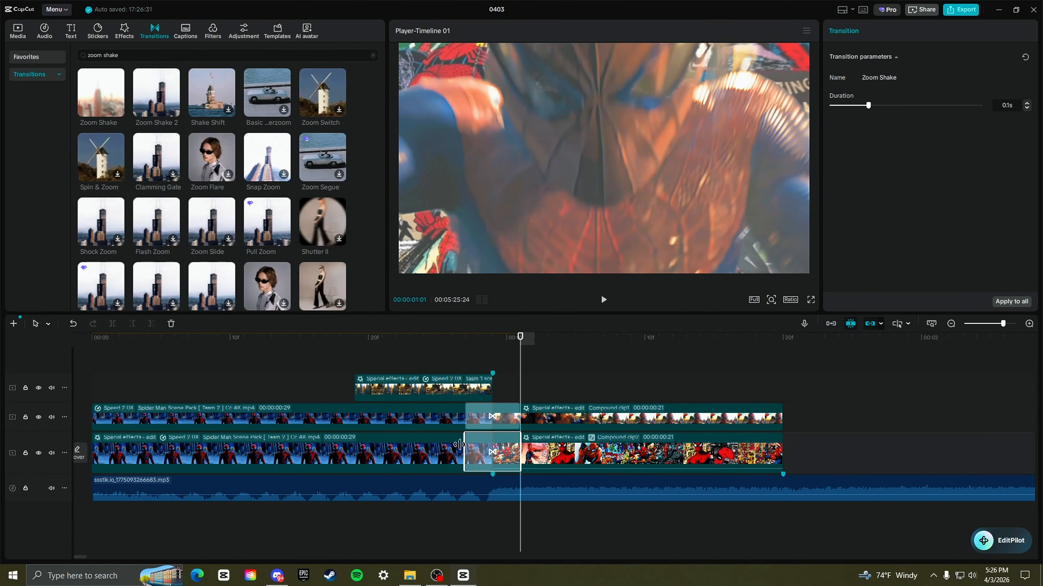
# - Play back the first-beat cut to check the Zoom Shake transitions with the white flashes
pyautogui.click(414, 367)
pyautogui.press('space')
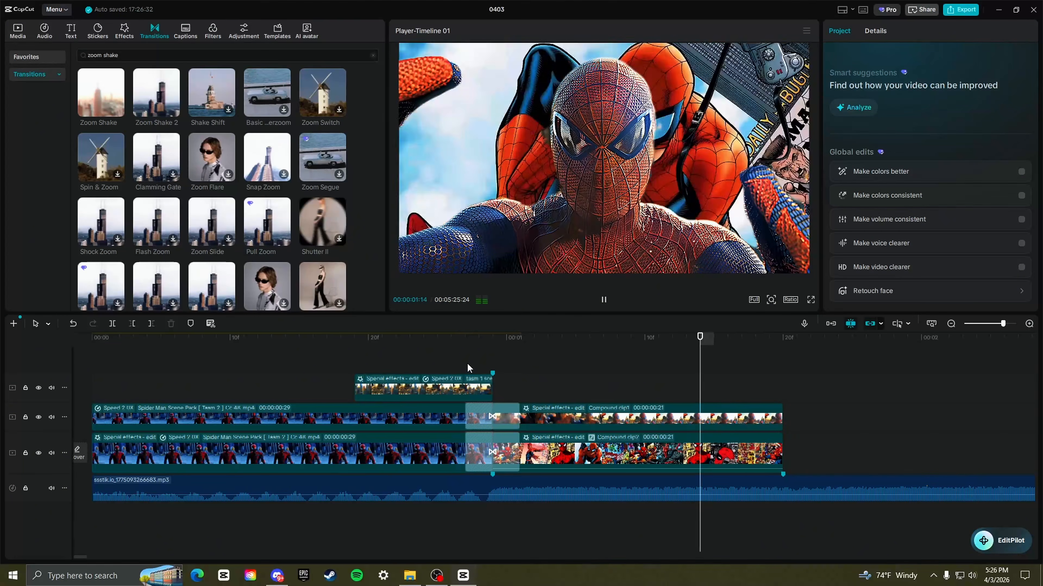
pyautogui.press('space')
# - Apply the Radial Blur 2 effect to the comic compound clip and set its strength to 75
pyautogui.click(489, 355)
pyautogui.click(589, 465)
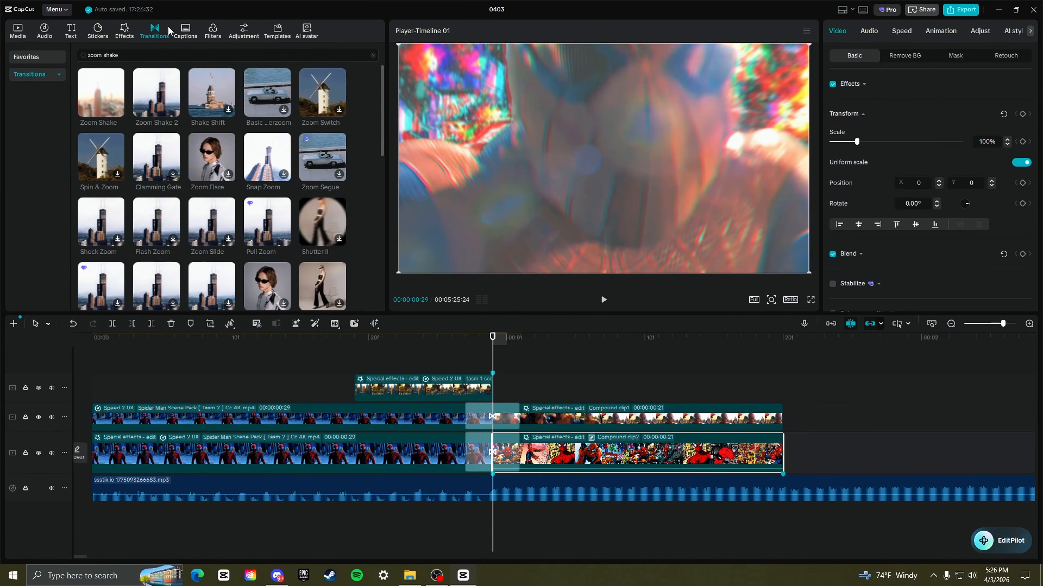
pyautogui.click(134, 54)
pyautogui.click(124, 29)
pyautogui.click(79, 58)
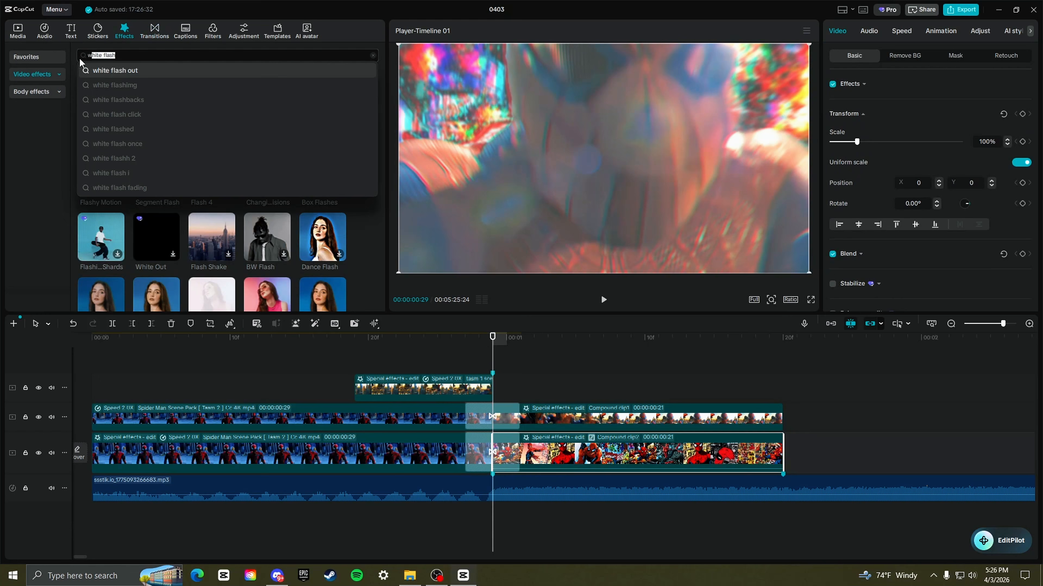
pyautogui.write('radial blur')
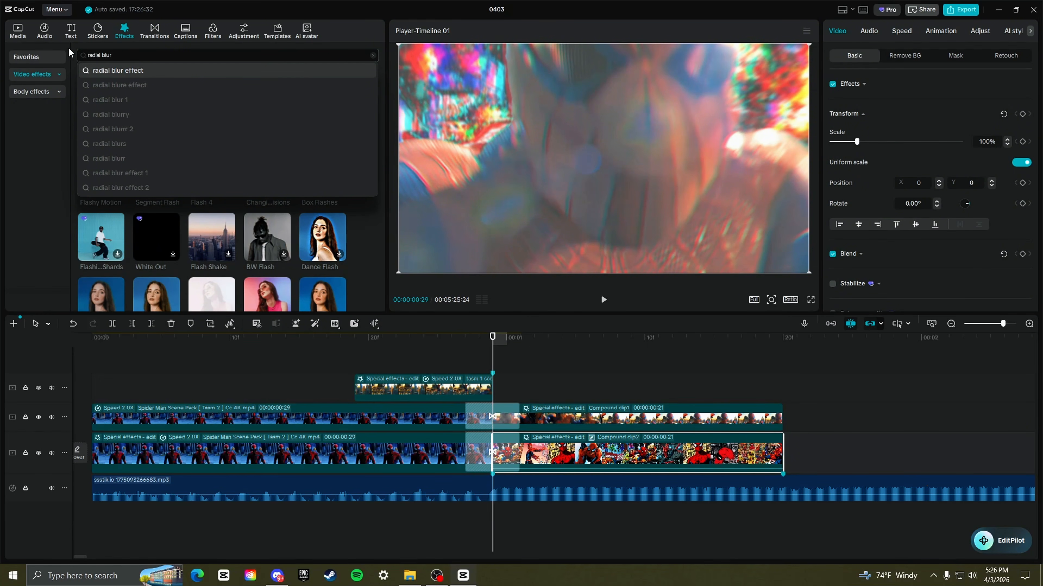
pyautogui.press('Return')
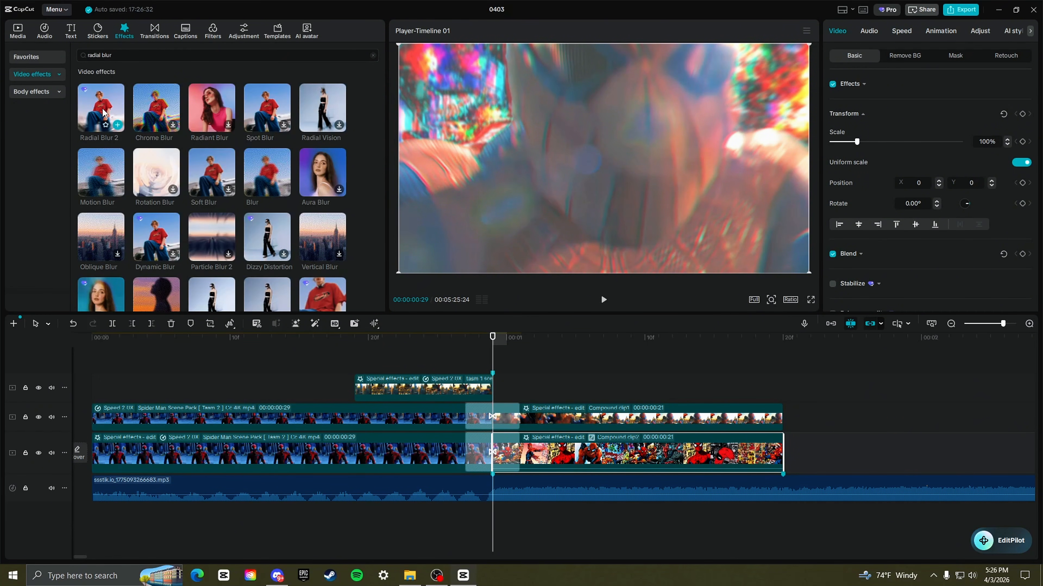
pyautogui.moveTo(103, 113); pyautogui.dragTo(575, 452)
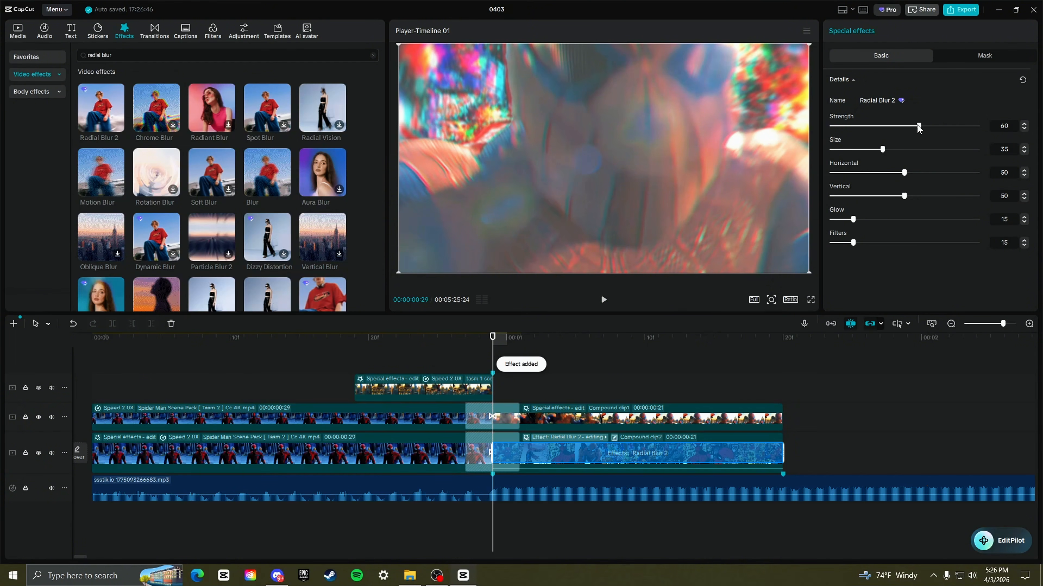
pyautogui.moveTo(941, 131); pyautogui.dragTo(942, 127)
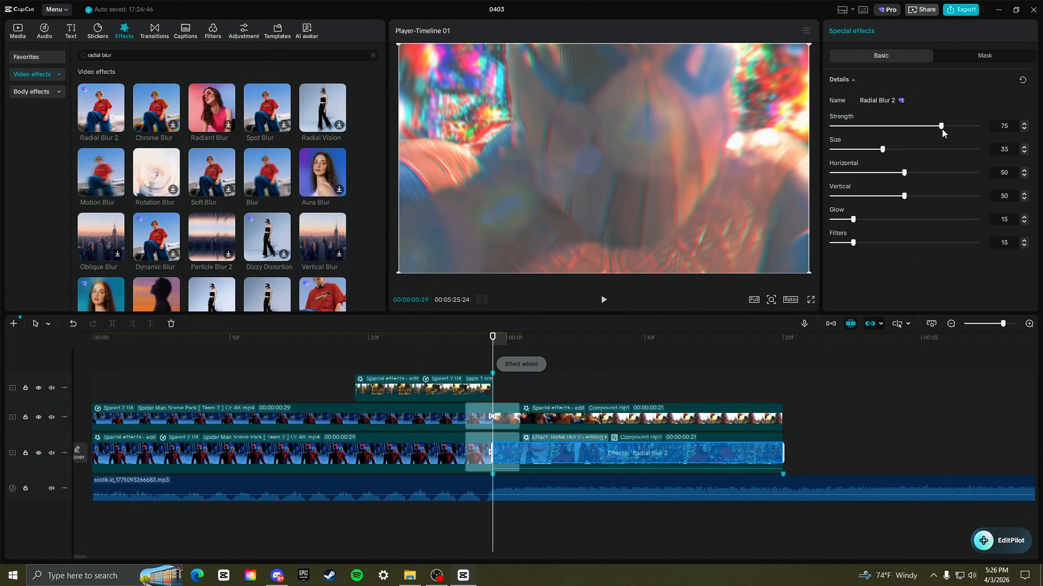
# - Set the Radial Blur 2 size to 50 and its glow and filters to 20, and play back the comic background
pyautogui.moveTo(882, 149); pyautogui.dragTo(905, 149)
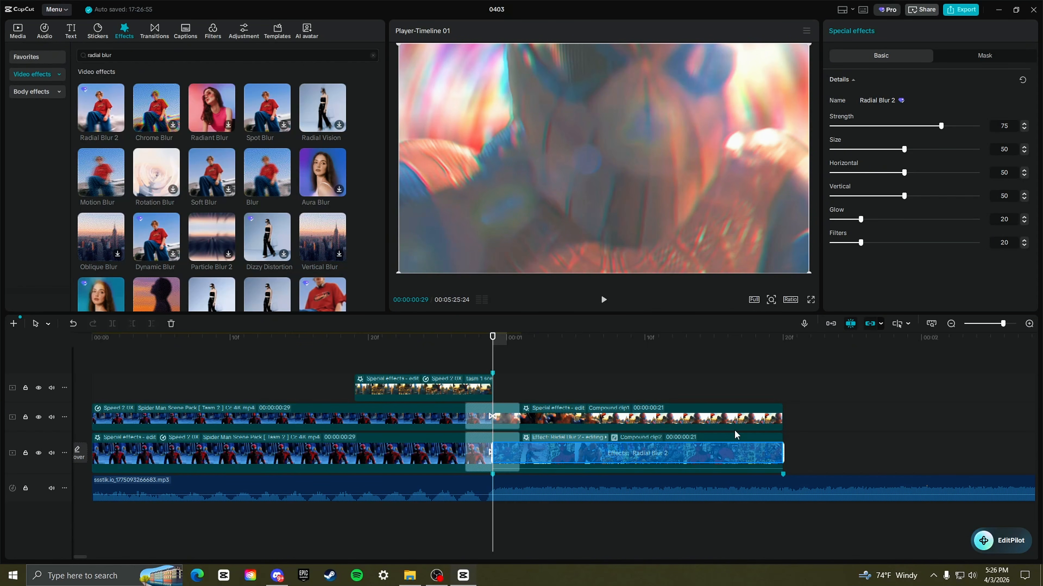
pyautogui.click(617, 470)
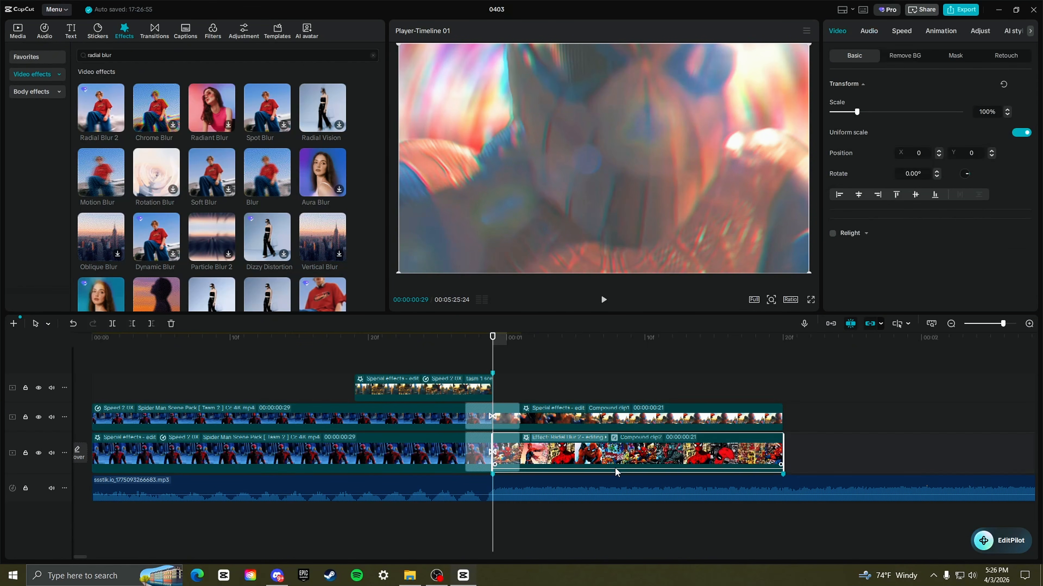
pyautogui.click(443, 366)
pyautogui.press('space')
pyautogui.press('space')
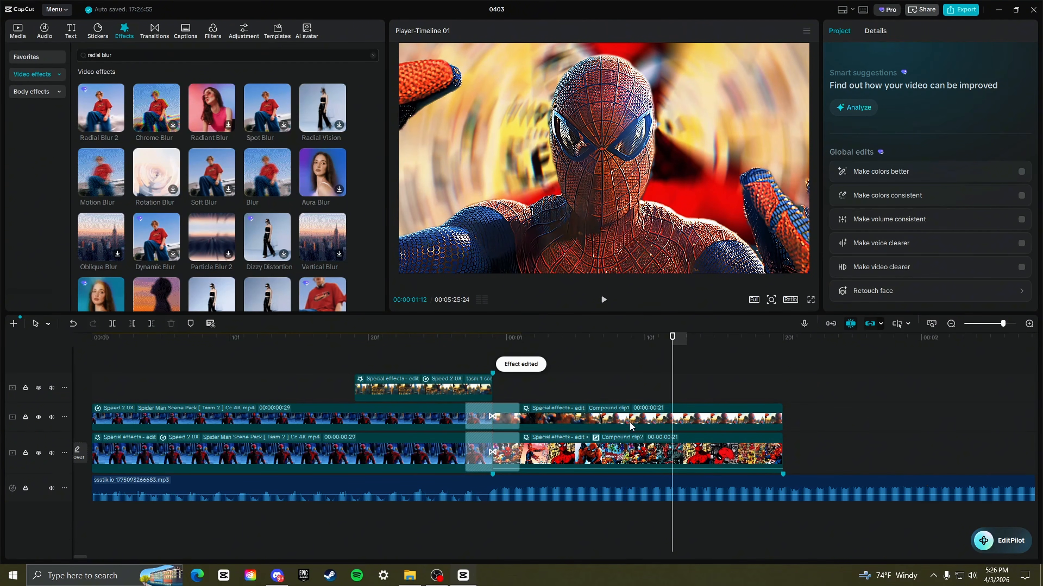
# - Set the comic clip's Radial Blur 2 horizontal to 46 and vertical to 54, and play back the result
pyautogui.click(659, 427)
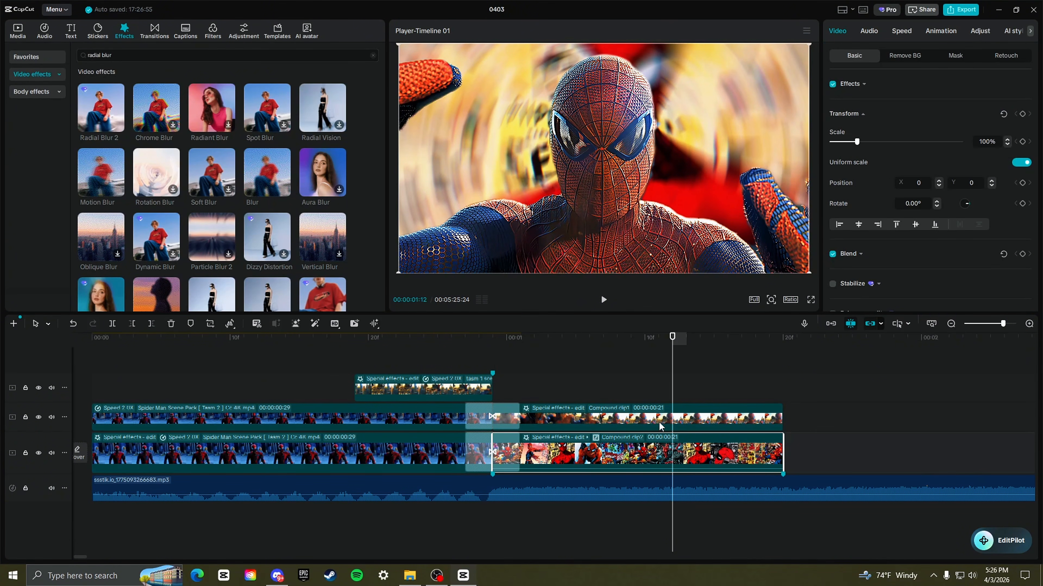
pyautogui.click(523, 440)
pyautogui.click(526, 450)
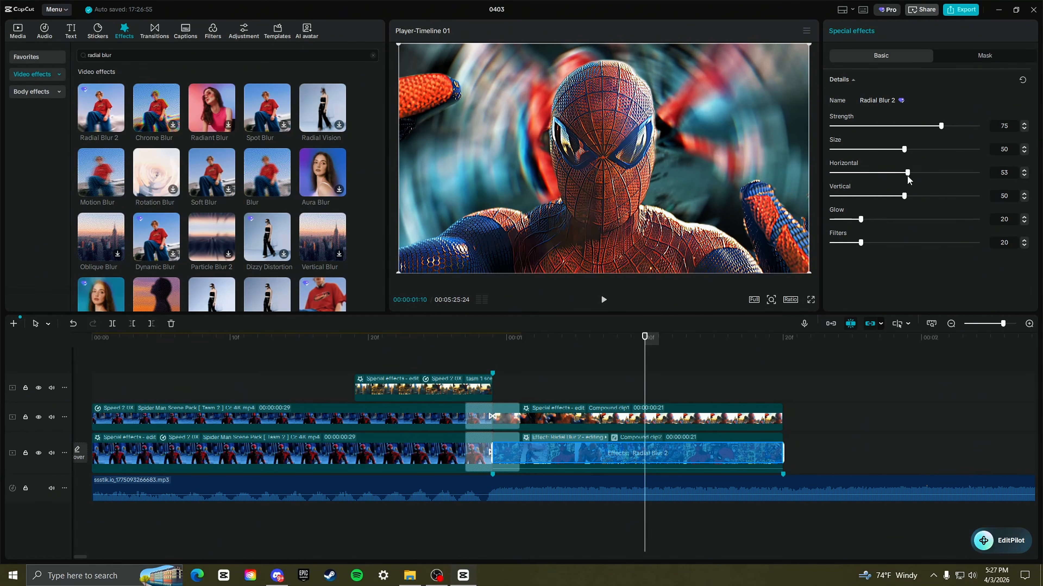
pyautogui.moveTo(904, 196); pyautogui.dragTo(897, 174)
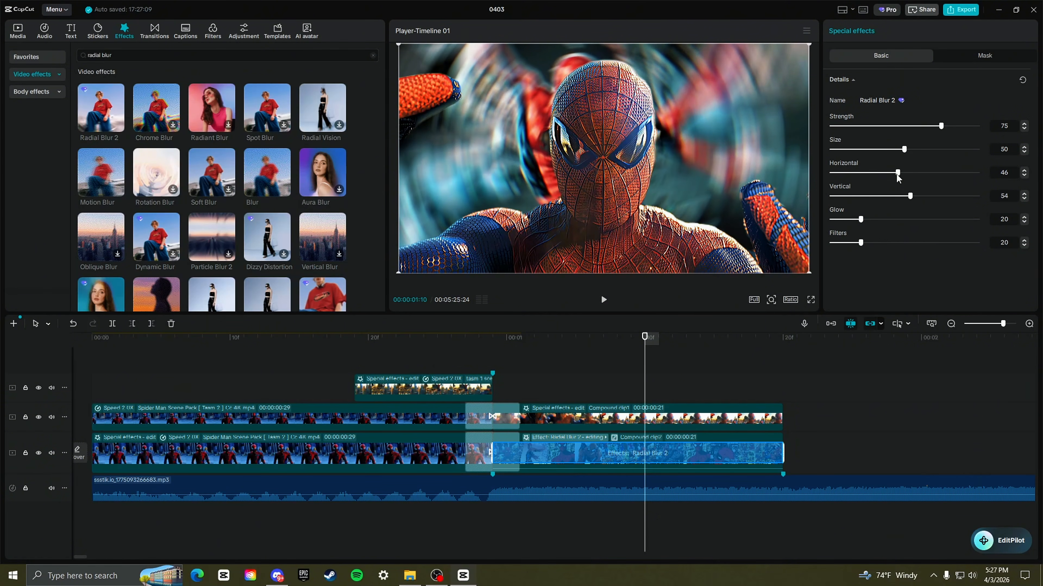
pyautogui.click(565, 470)
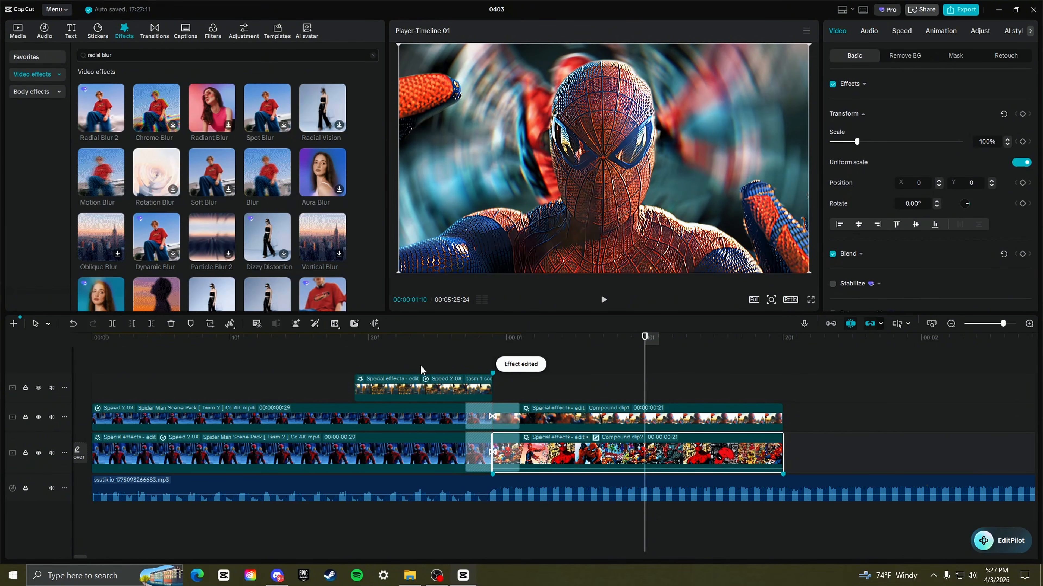
pyautogui.click(420, 365)
pyautogui.press('space')
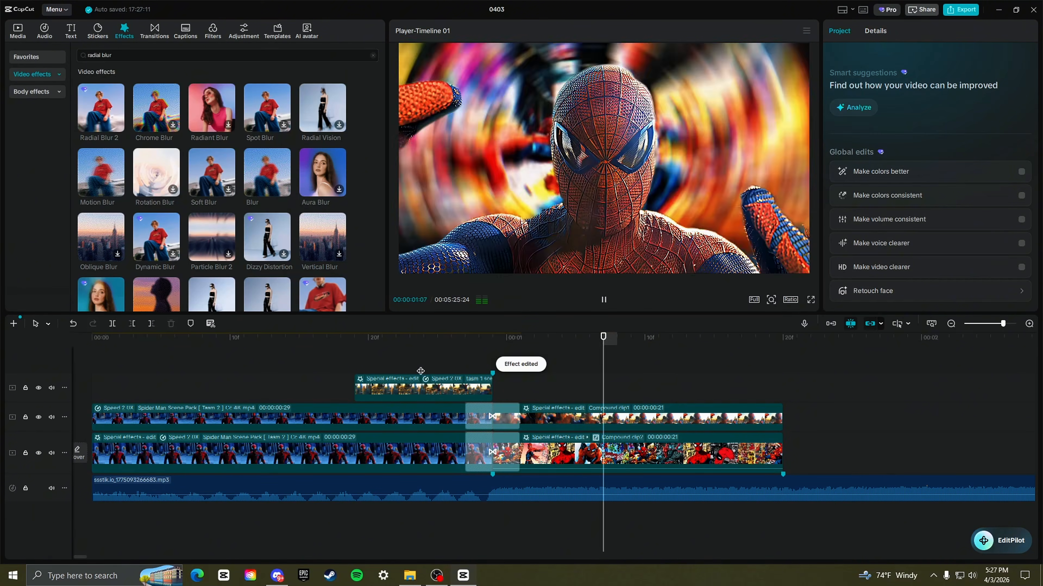
# - Place the Spider-Man car and lightning clip on the main track directly after the comic compound clip at 00:00:01:20
pyautogui.moveTo(1003, 324); pyautogui.dragTo(995, 325)
pyautogui.moveTo(146, 369); pyautogui.dragTo(296, 371)
pyautogui.click(20, 37)
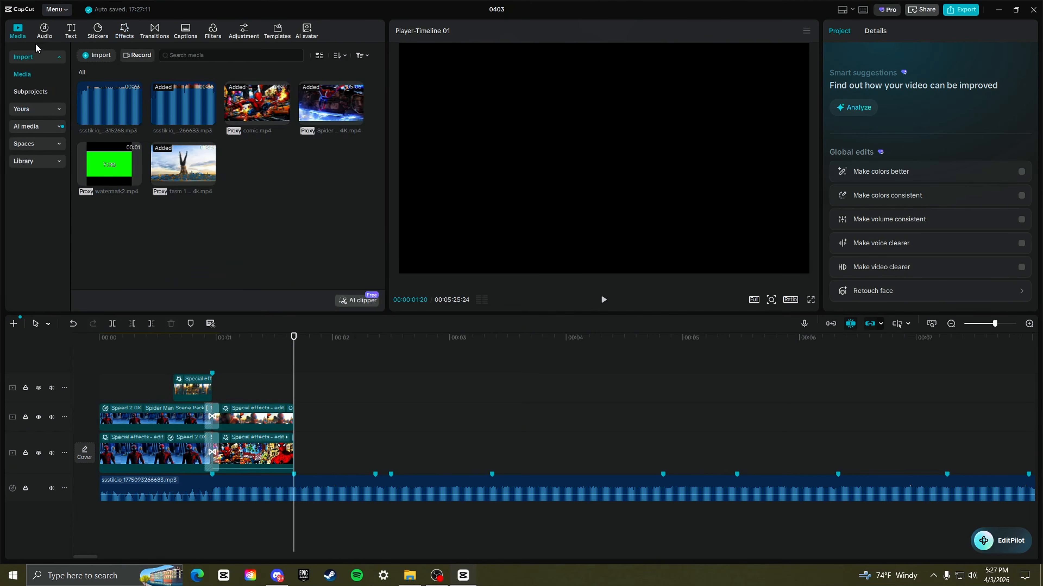
pyautogui.moveTo(996, 325); pyautogui.dragTo(983, 325)
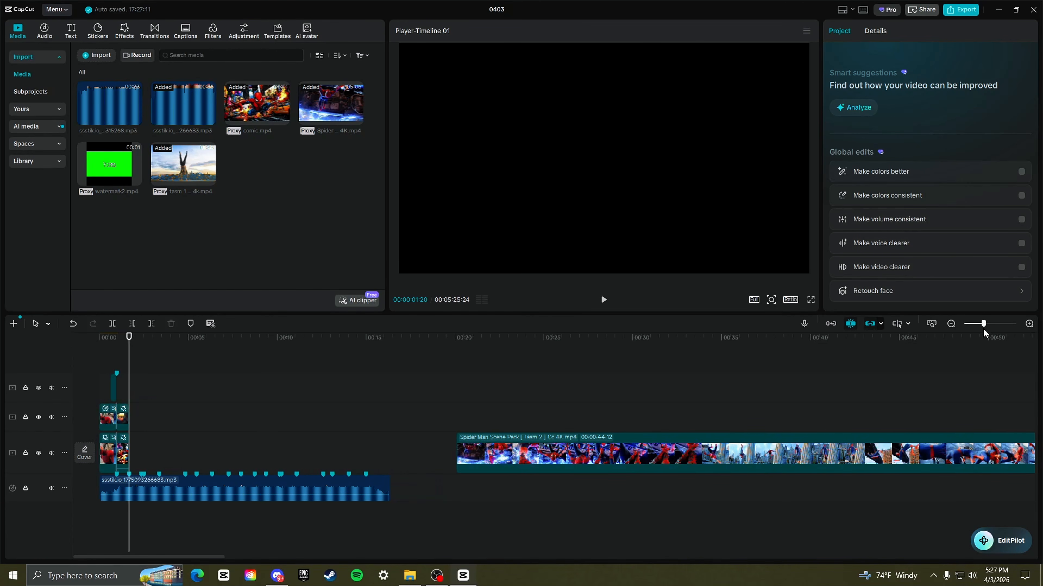
pyautogui.click(459, 416)
pyautogui.moveTo(459, 420); pyautogui.dragTo(465, 421)
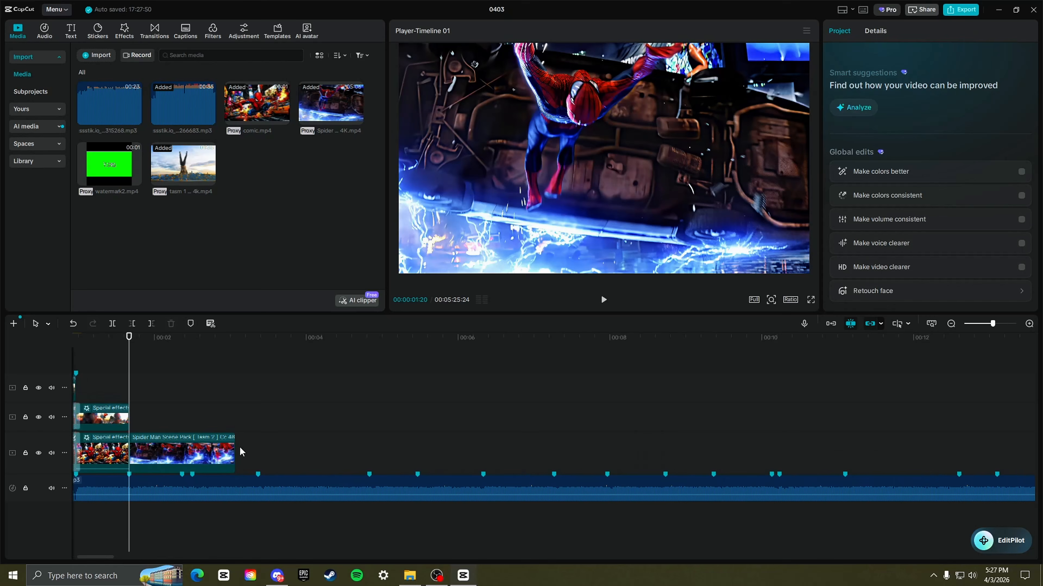
pyautogui.click(200, 463)
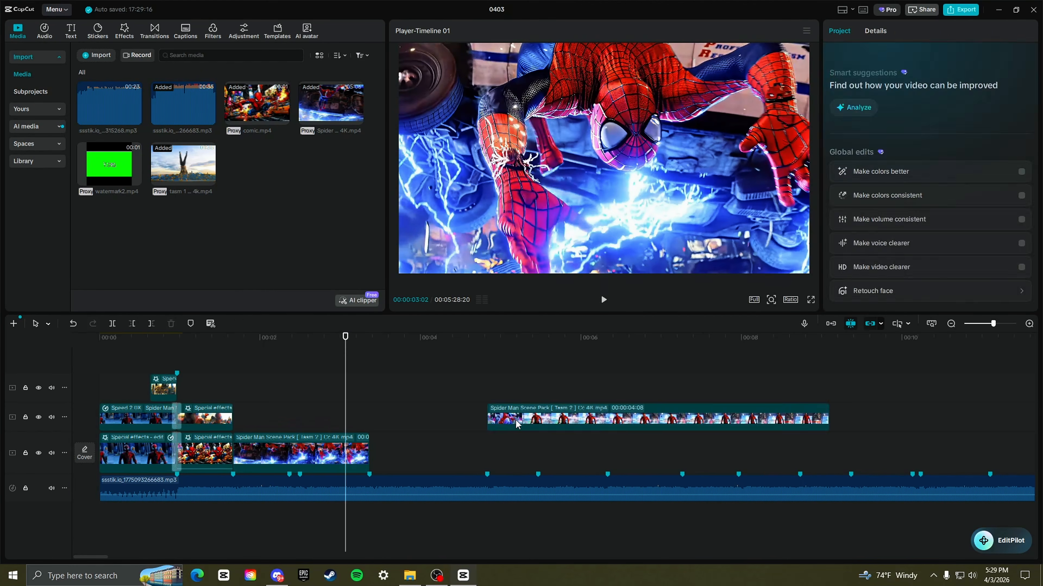
# - Start the standing Spider-Man clip at the 00:00:02:11 beat, split it at 00:00:03:11 and move the second part to the main track
pyautogui.moveTo(534, 418); pyautogui.dragTo(332, 418)
pyautogui.click(277, 400)
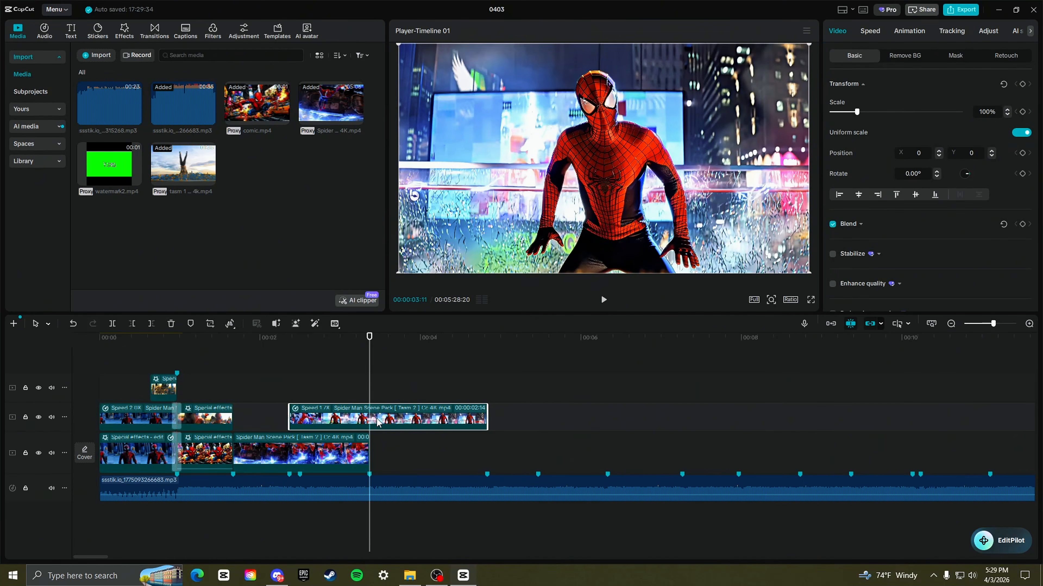
pyautogui.hotkey('ctrl', 'b')
pyautogui.moveTo(377, 423); pyautogui.dragTo(378, 452)
# - Add a rectangle mask to the standing Spider-Man overlay at 00:00:02:11, with position Y 500 and size 3600 by 750
pyautogui.click(287, 393)
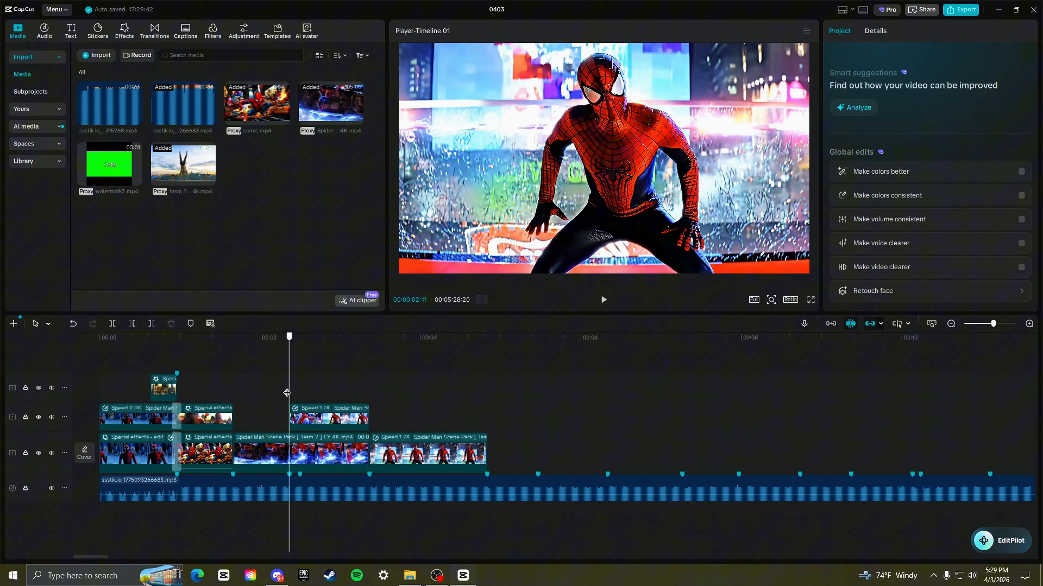
pyautogui.click(312, 417)
pyautogui.click(932, 59)
pyautogui.click(855, 103)
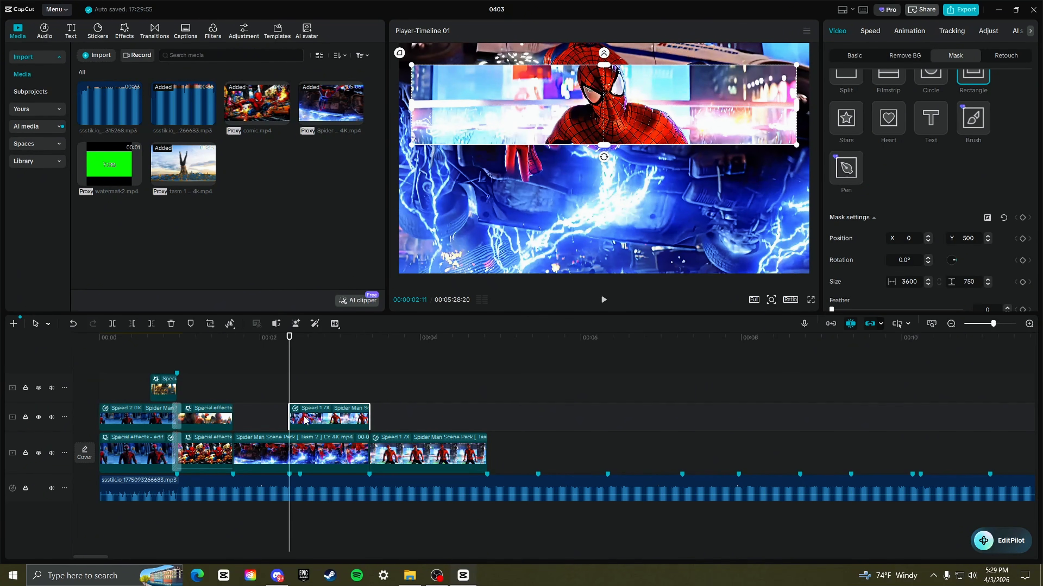
# - Duplicate the masked overlay onto the track above and set the copy's mask position Y to -500
pyautogui.hotkey('ctrl', 'c')
pyautogui.hotkey('ctrl', 'v')
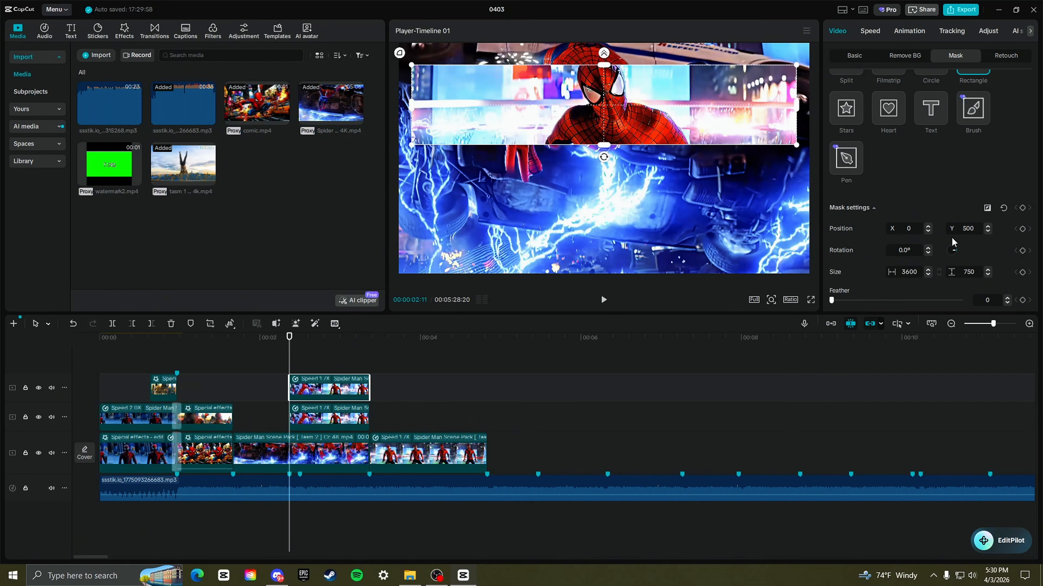
pyautogui.write('-')
pyautogui.press('Return')
# - Trim the start of the lower-strip overlay to the next beat marker and play back the two-strip reveal
pyautogui.moveTo(285, 386); pyautogui.dragTo(300, 386)
pyautogui.click(257, 394)
pyautogui.press('space')
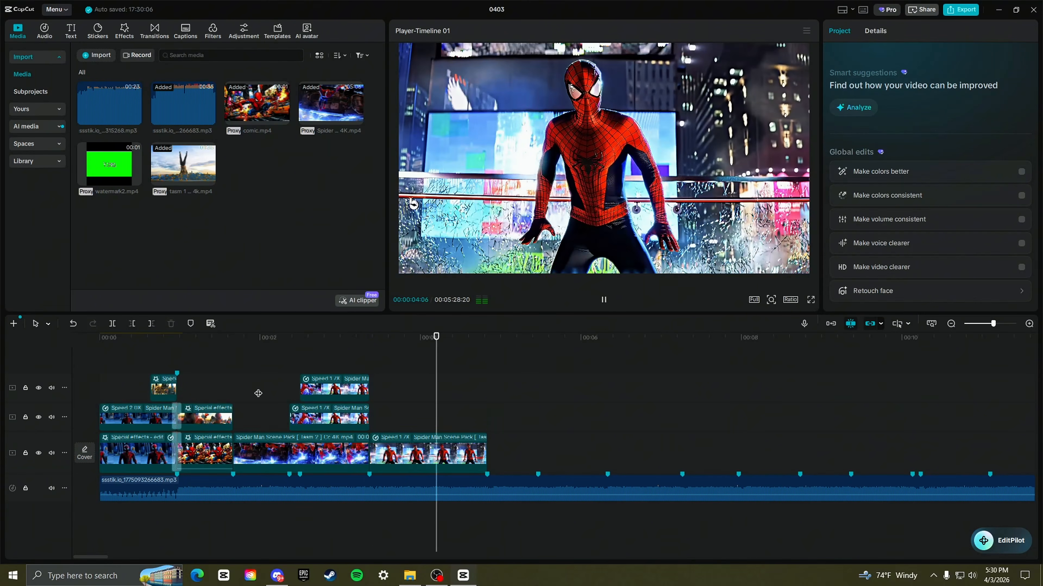
pyautogui.click(242, 397)
# - Duplicate the main-track car and lightning clip at 00:00:01:20 and move the copy to the topmost track
pyautogui.click(232, 397)
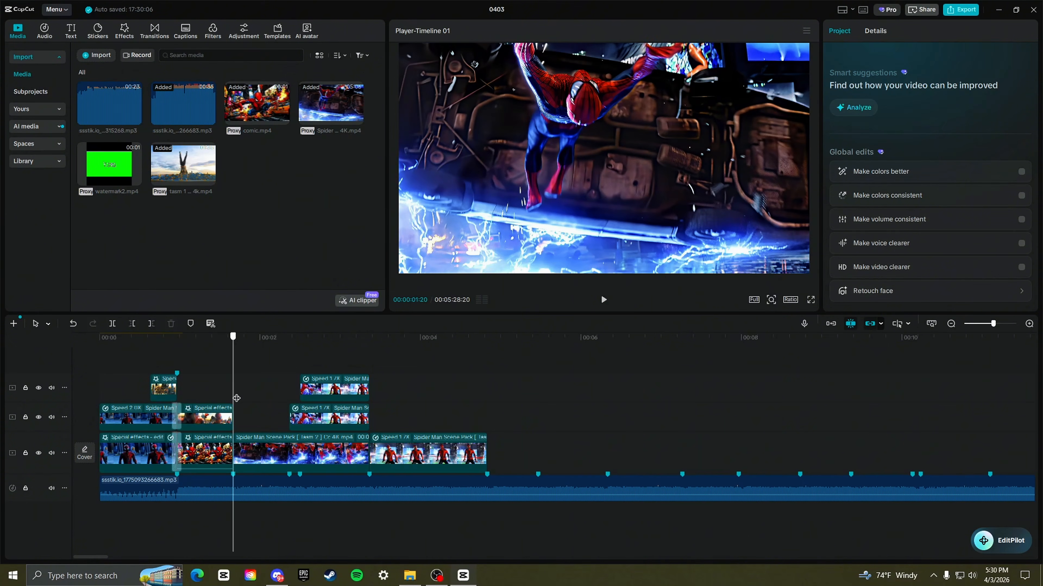
pyautogui.click(262, 454)
pyautogui.click(414, 386)
pyautogui.hotkey('ctrl', 'v')
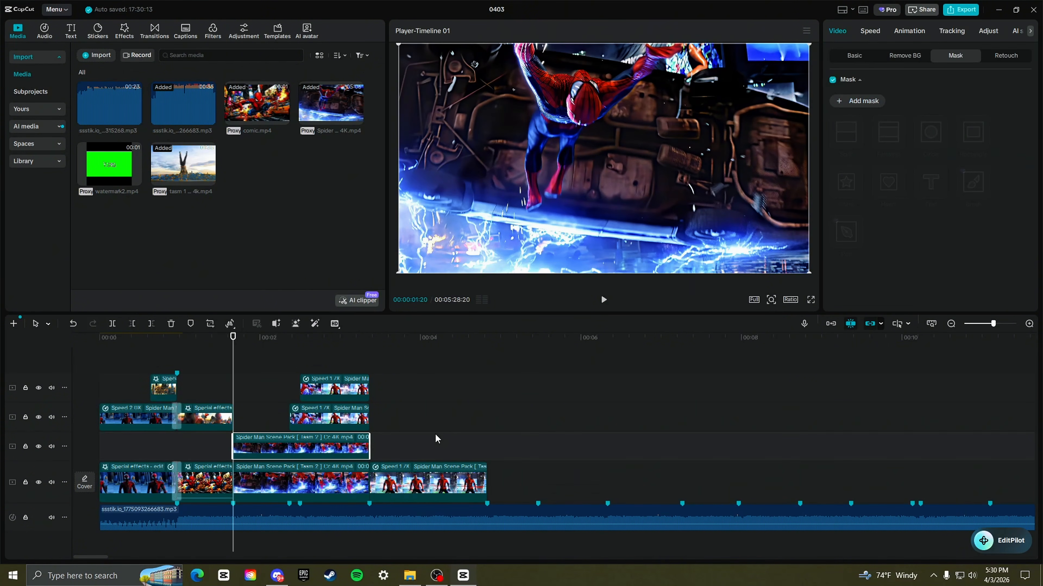
pyautogui.moveTo(329, 453); pyautogui.dragTo(330, 372)
pyautogui.moveTo(324, 373); pyautogui.dragTo(325, 374)
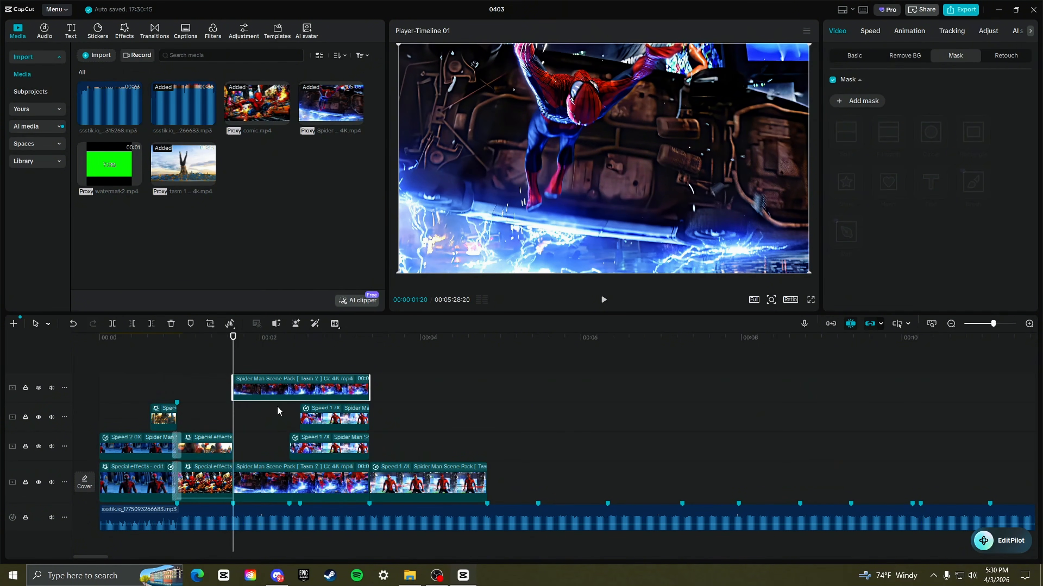
# - Trim the start of the topmost copy to just before the first strip overlay and apply auto background removal to it
pyautogui.moveTo(234, 384); pyautogui.dragTo(285, 382)
pyautogui.click(287, 367)
pyautogui.click(296, 384)
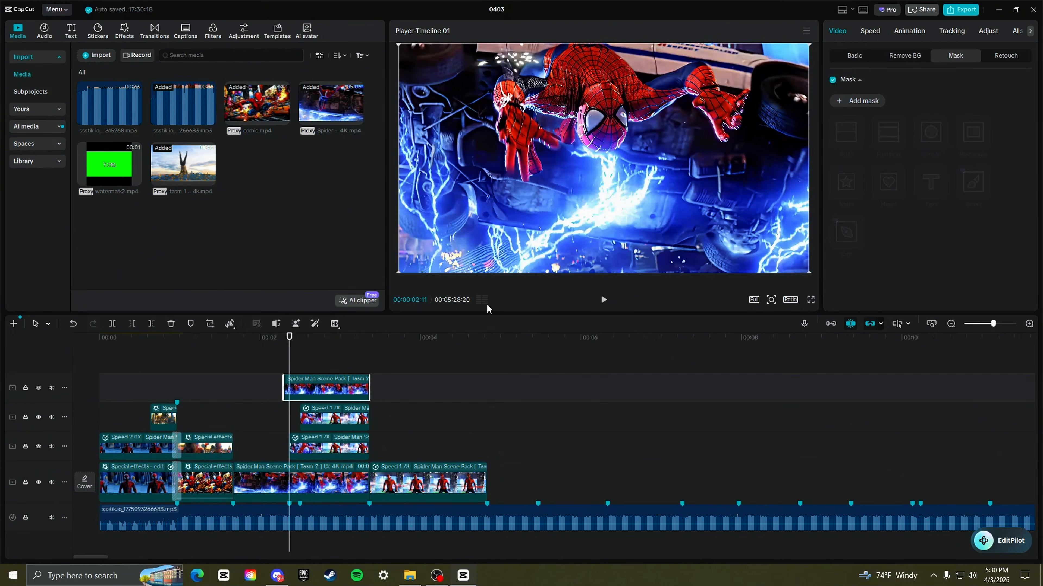
pyautogui.click(898, 58)
pyautogui.click(834, 84)
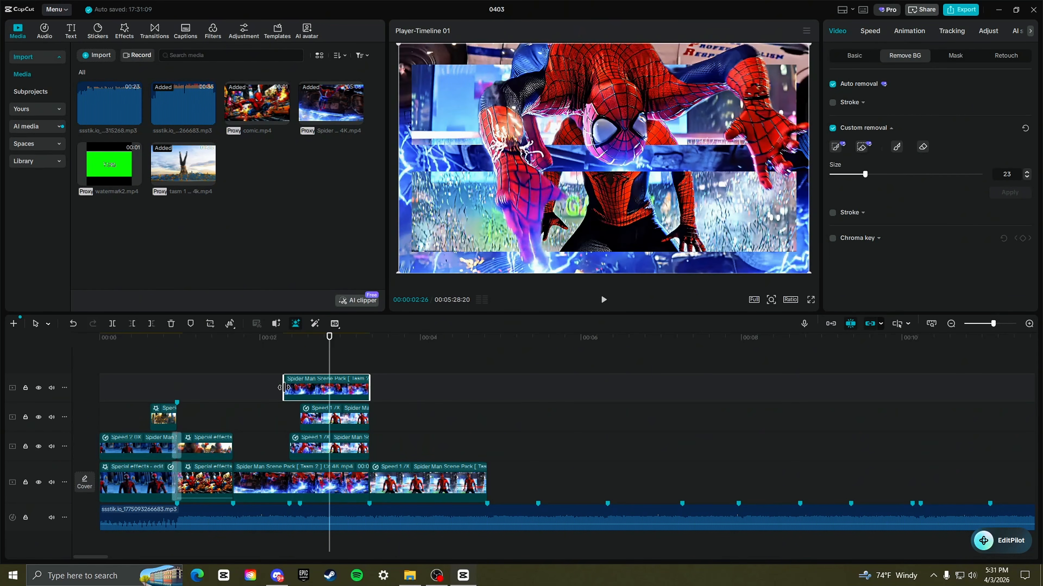
# - Align the cutout clip's start with the 00:00:02:11 beat and play back the section
pyautogui.moveTo(284, 388); pyautogui.dragTo(208, 414)
pyautogui.click(256, 400)
pyautogui.press('space')
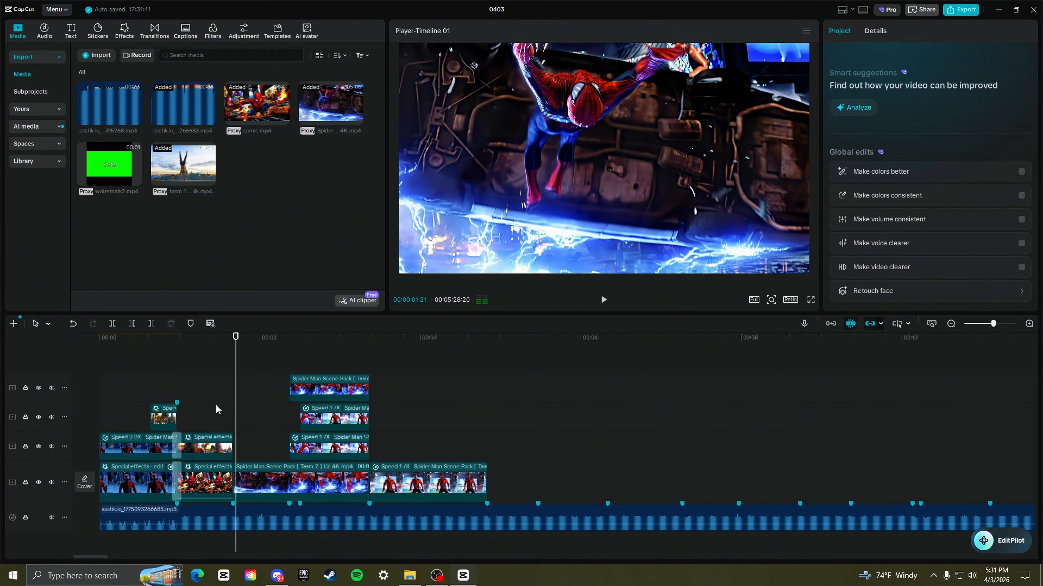
pyautogui.click(217, 405)
# - Add a 0.1 s Zoom Shake transition between the comic compound clip and the car and lightning clip on the main track
pyautogui.moveTo(993, 324); pyautogui.dragTo(999, 324)
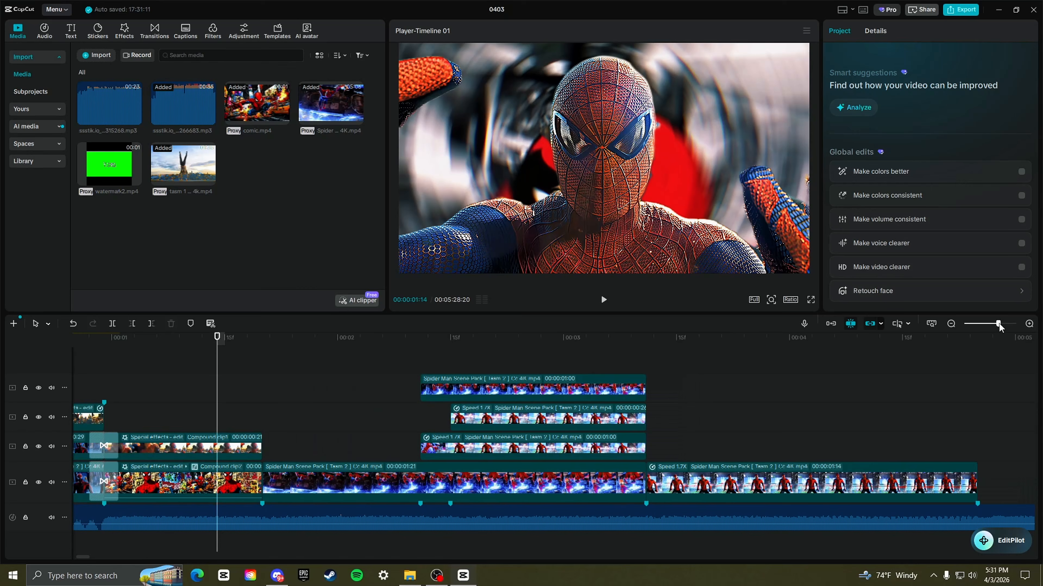
pyautogui.click(154, 31)
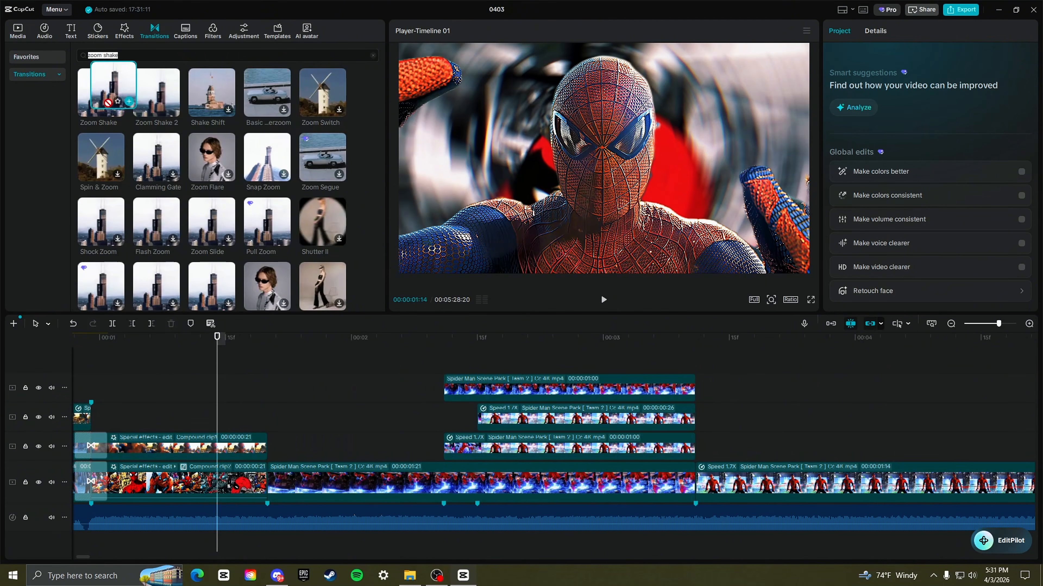
pyautogui.moveTo(101, 92); pyautogui.dragTo(263, 481)
pyautogui.moveTo(224, 434); pyautogui.dragTo(283, 452)
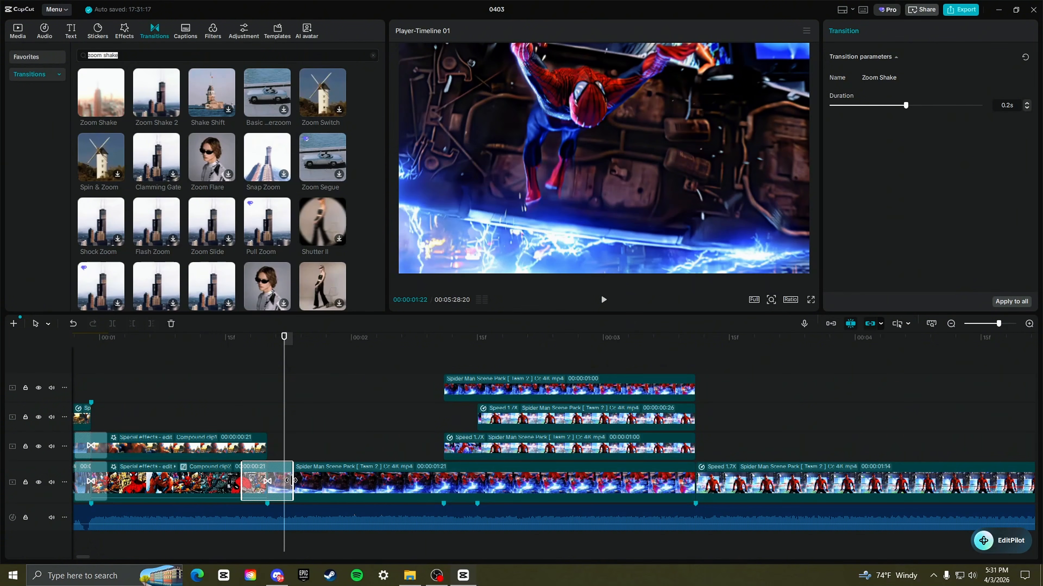
# - Apply White Flash to the main-track car and lightning clip and play back the cut
pyautogui.click(124, 31)
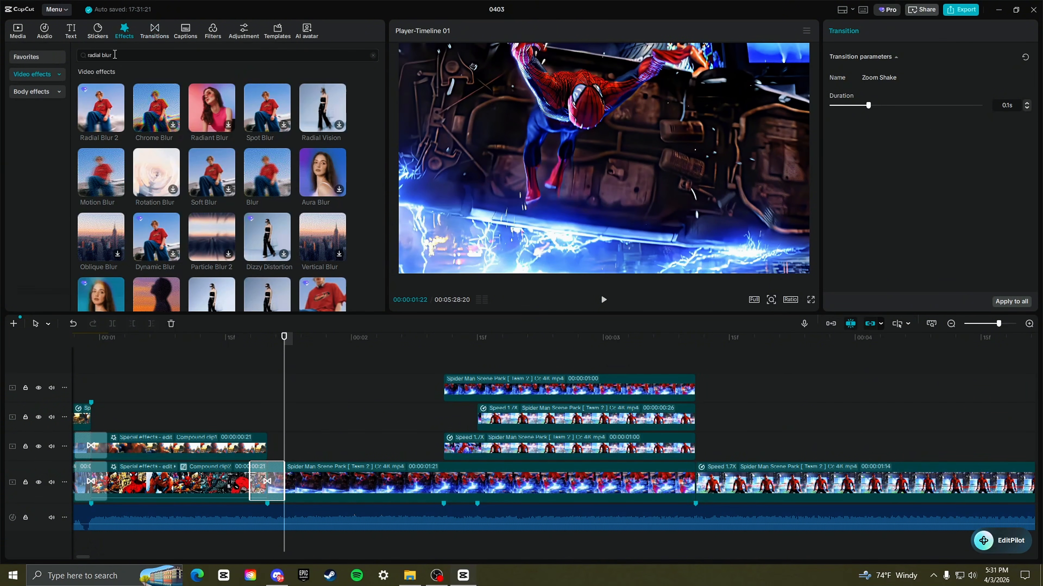
pyautogui.click(99, 55)
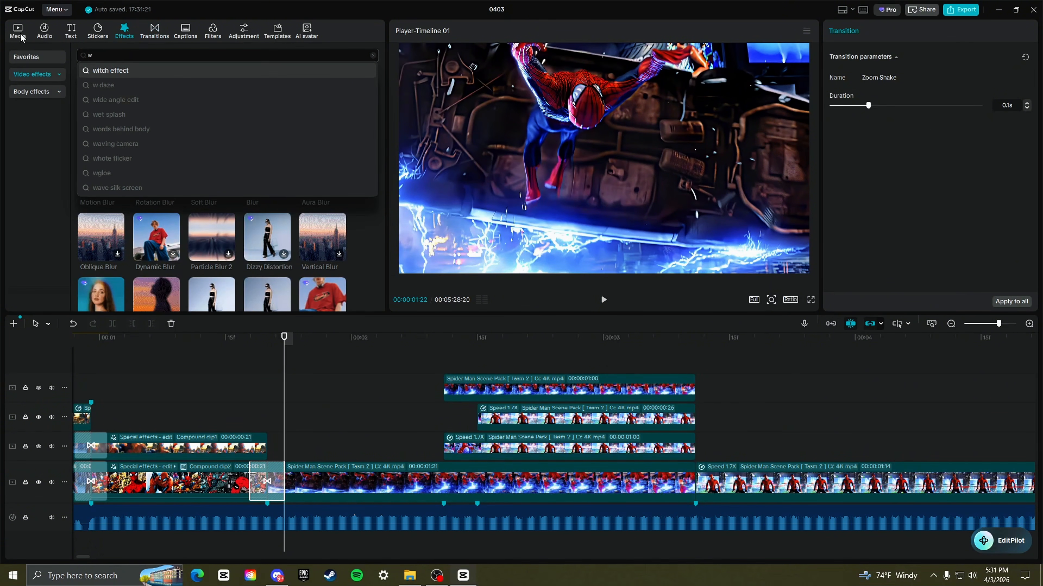
pyautogui.write('white flash')
pyautogui.press('Return')
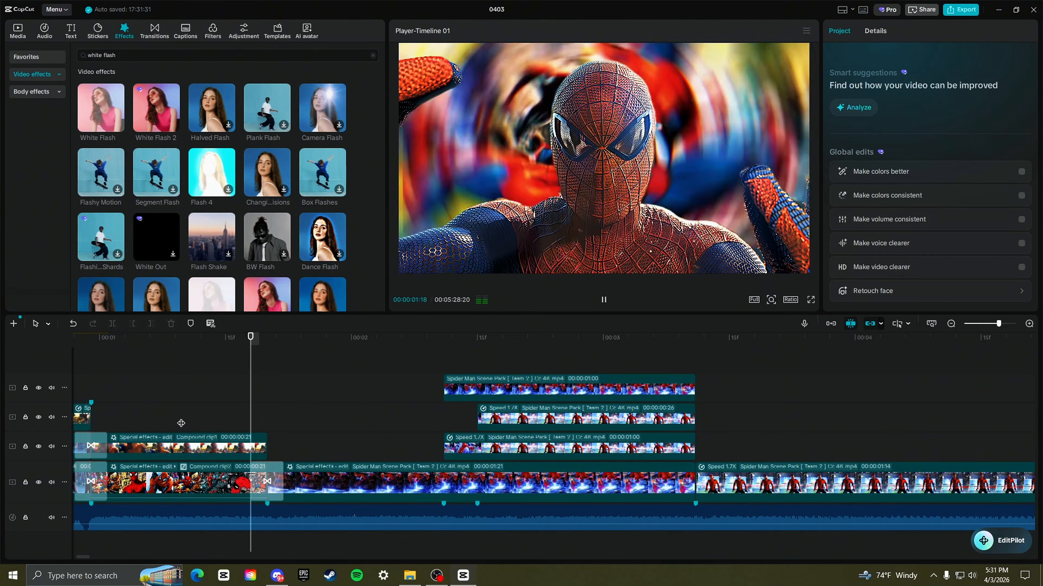
pyautogui.press('space')
# - Apply White Flash to the upper-strip overlay, end the effect at 00:00:02:14 and set its speed to 100
pyautogui.moveTo(110, 121); pyautogui.dragTo(447, 444)
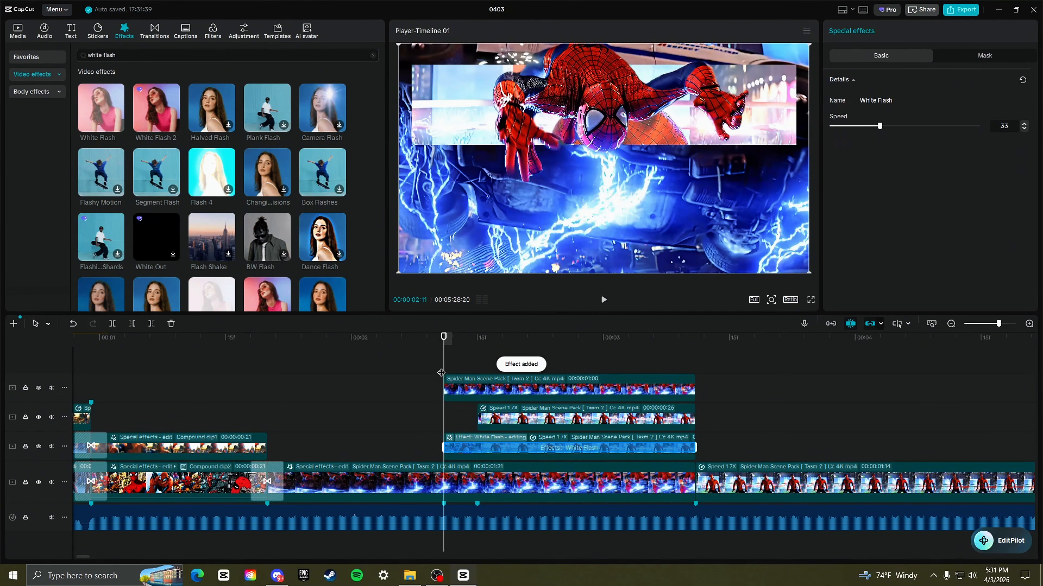
pyautogui.press('Right')
pyautogui.press('Right')
pyautogui.press('Right')
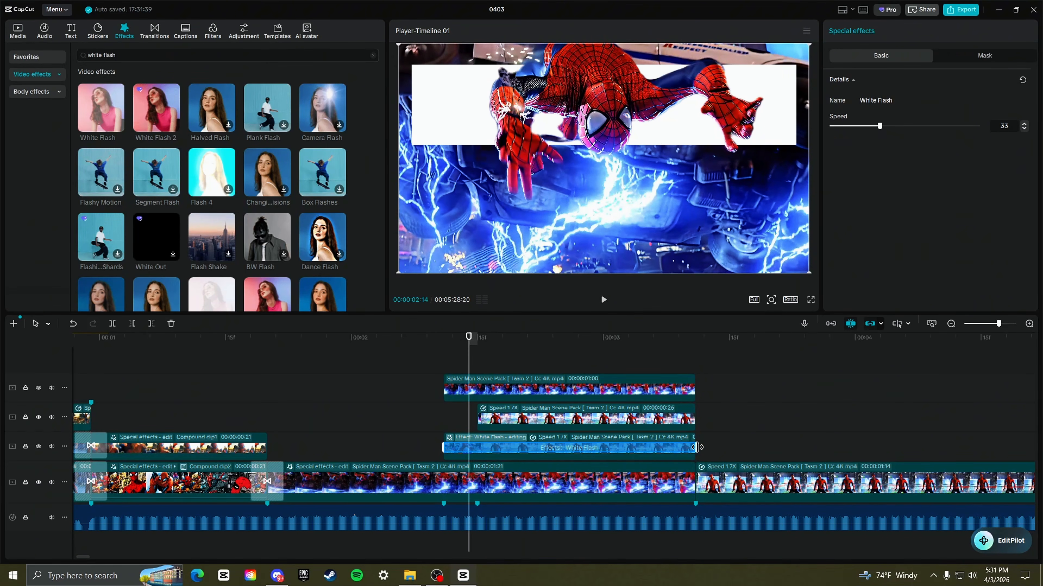
pyautogui.moveTo(696, 447); pyautogui.dragTo(470, 447)
pyautogui.moveTo(880, 127); pyautogui.dragTo(979, 126)
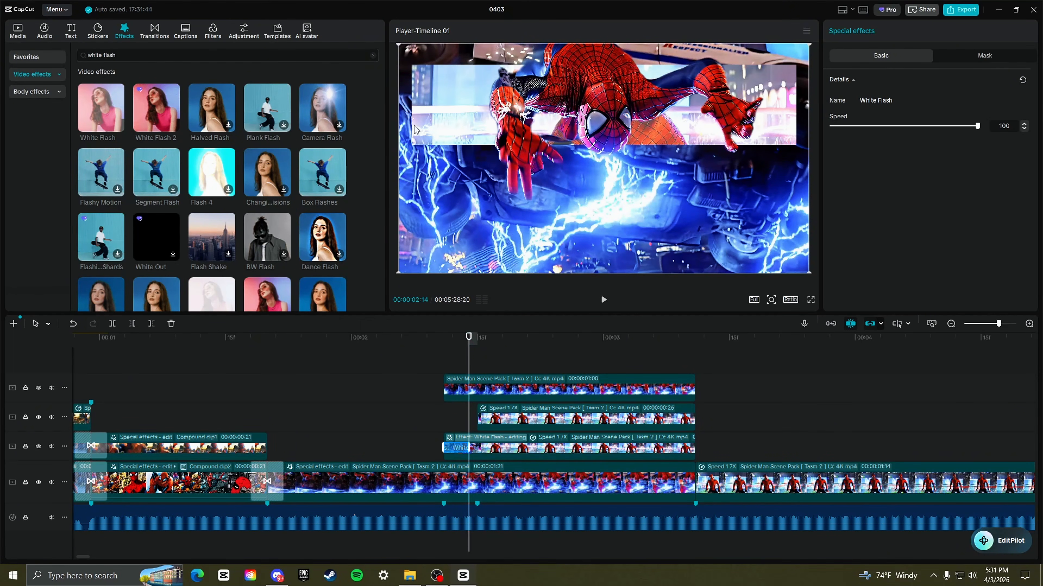
# - Apply White Flash to the lower-strip overlay, end the effect at 00:00:02:18 and set its speed to 100
pyautogui.moveTo(119, 110); pyautogui.dragTo(533, 417)
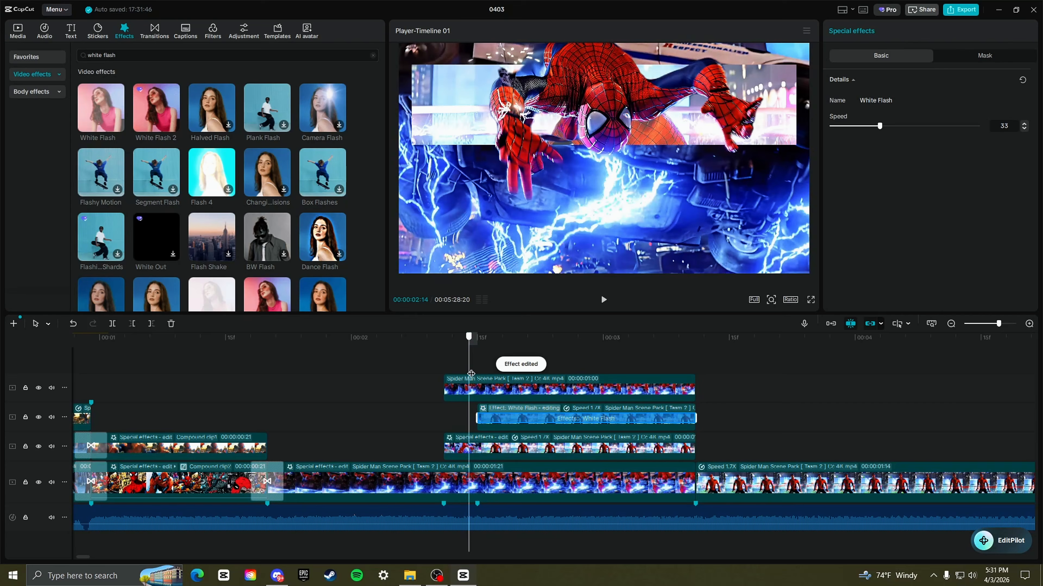
pyautogui.moveTo(471, 373); pyautogui.dragTo(502, 373)
pyautogui.moveTo(696, 418); pyautogui.dragTo(503, 419)
pyautogui.moveTo(877, 131); pyautogui.dragTo(979, 126)
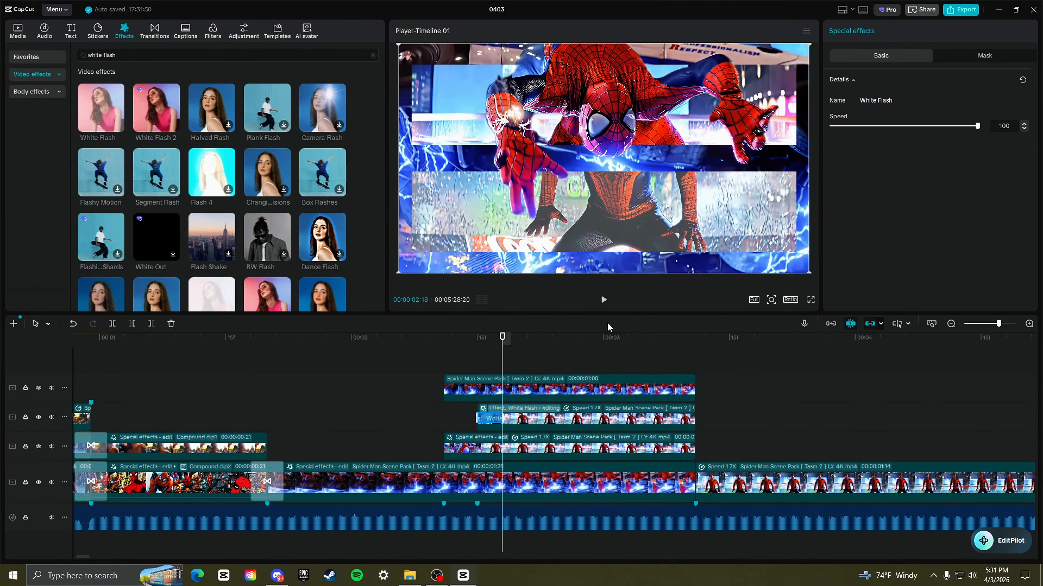
pyautogui.click(525, 425)
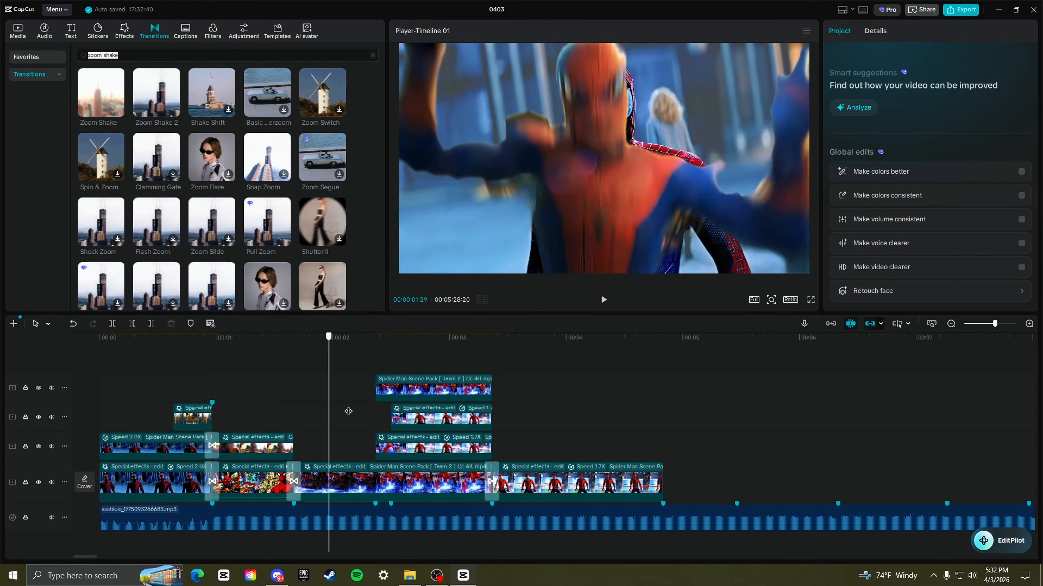
# - Play back the edit from the beginning to review the finished section
pyautogui.moveTo(271, 445); pyautogui.dragTo(87, 436)
pyautogui.press('space')
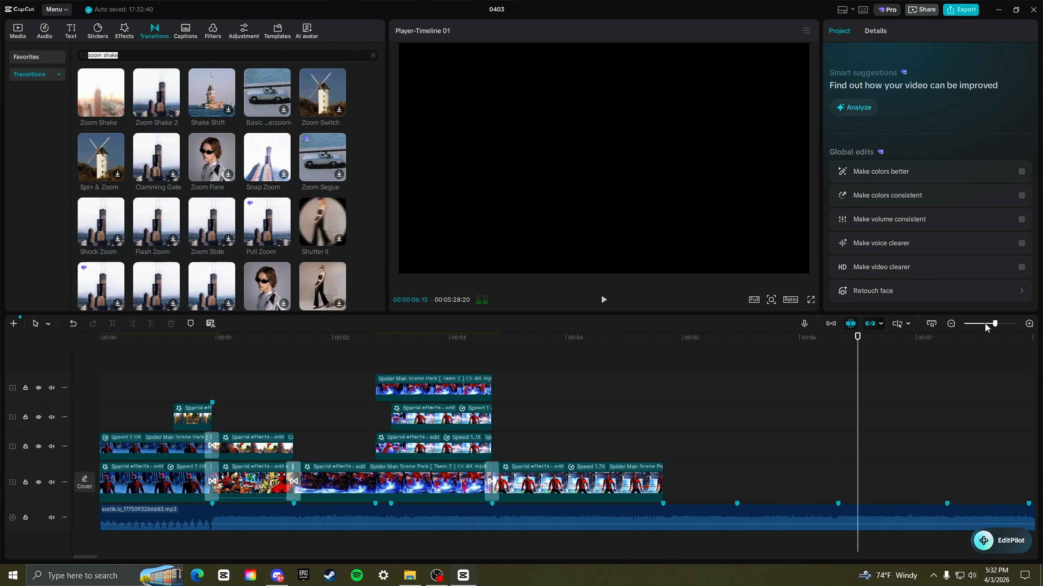
pyautogui.moveTo(985, 325); pyautogui.dragTo(976, 330)
# - Speed up the moon clip on the main track to 1.6x, ending it on a beat marker, and play it back
pyautogui.click(477, 456)
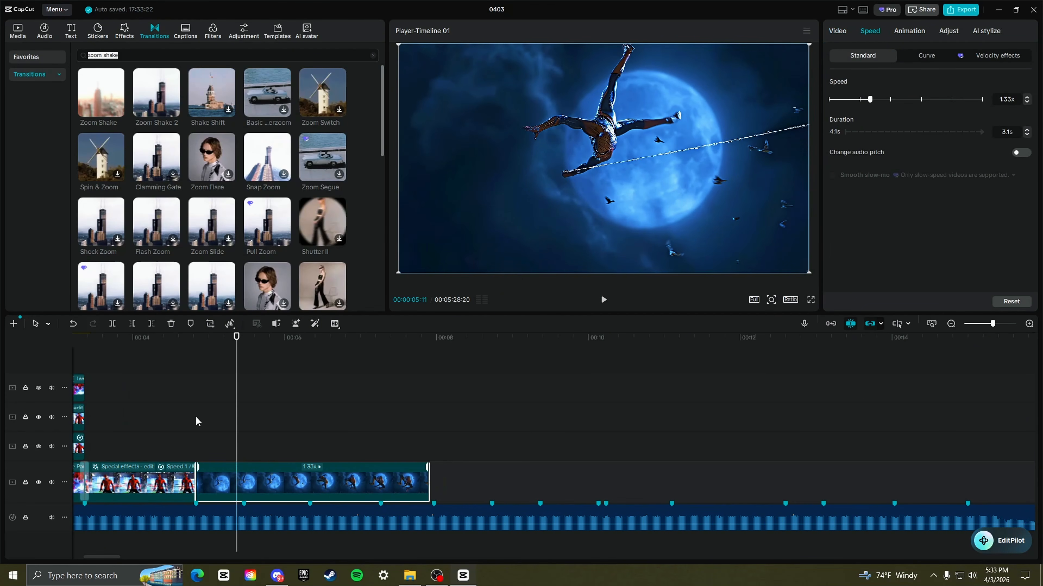
pyautogui.click(145, 429)
pyautogui.press('space')
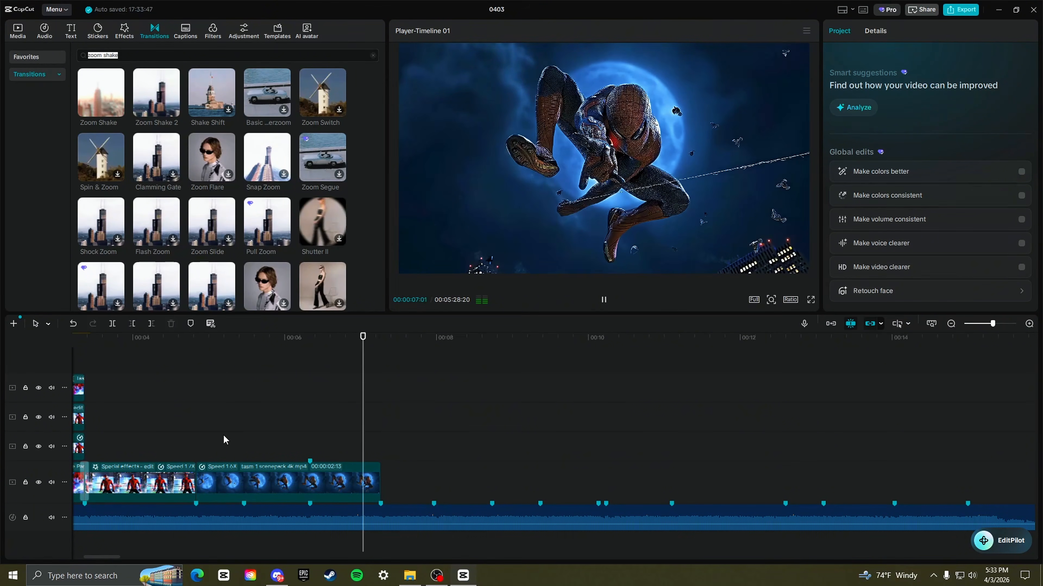
pyautogui.click(178, 415)
# - Add a 0.1 s Zoom Shake transition into the moon clip, apply White Flash to the clip and set the effect's speed to 100
pyautogui.moveTo(94, 110); pyautogui.dragTo(199, 478)
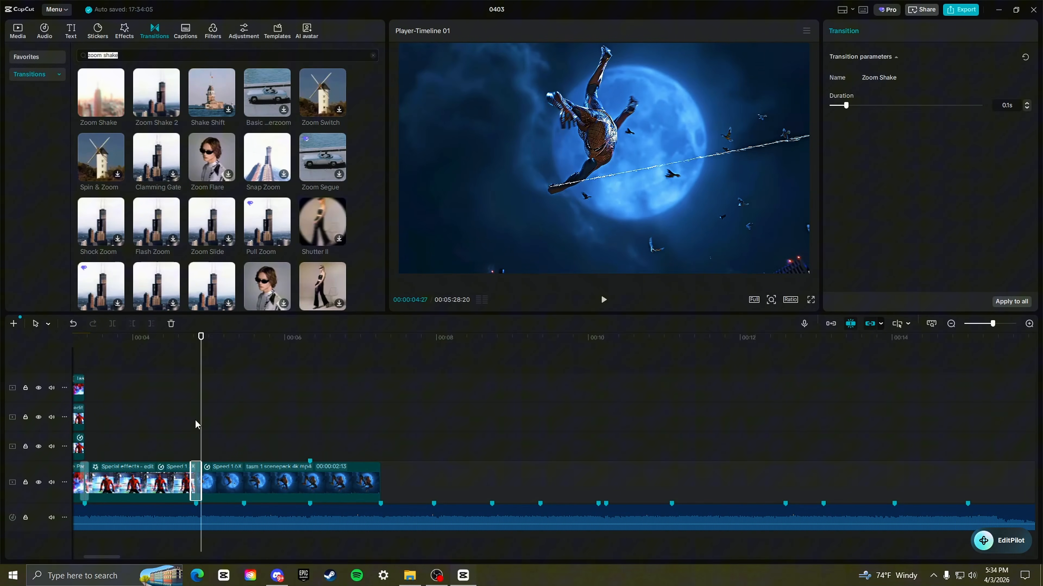
pyautogui.click(127, 35)
pyautogui.moveTo(100, 107); pyautogui.dragTo(370, 485)
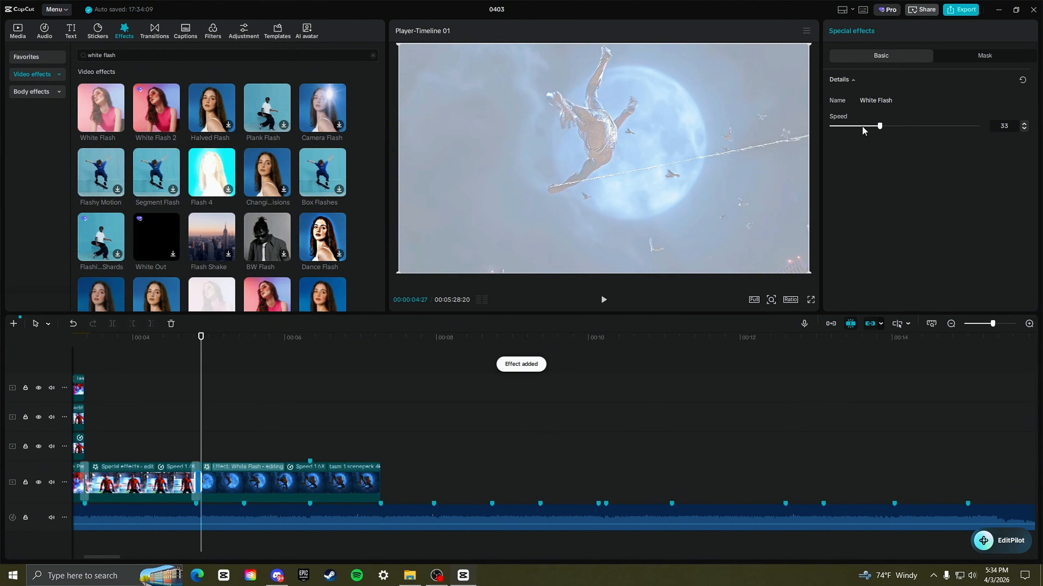
pyautogui.moveTo(862, 128); pyautogui.dragTo(1019, 164)
pyautogui.click(169, 451)
pyautogui.press('space')
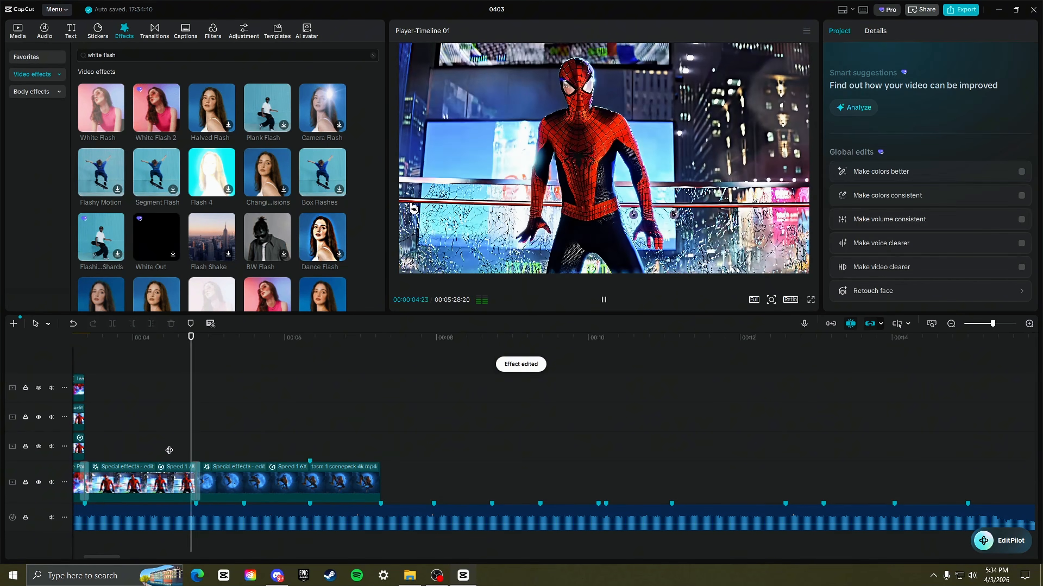
pyautogui.click(258, 428)
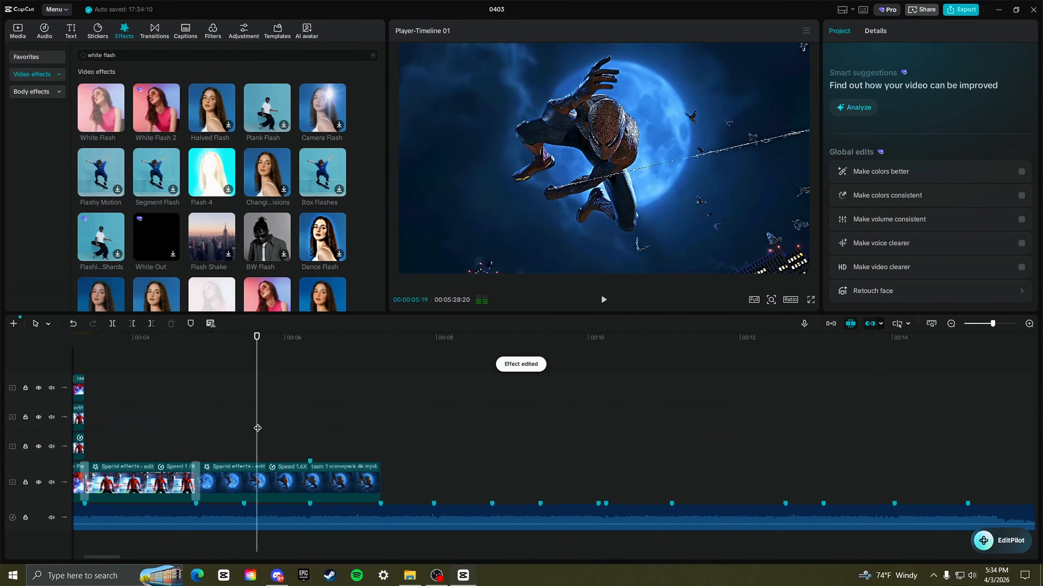
# - Duplicate the moon clip onto the overlay track, starting at 00:00:04:25 directly above the original
pyautogui.moveTo(257, 428); pyautogui.dragTo(195, 429)
pyautogui.click(223, 487)
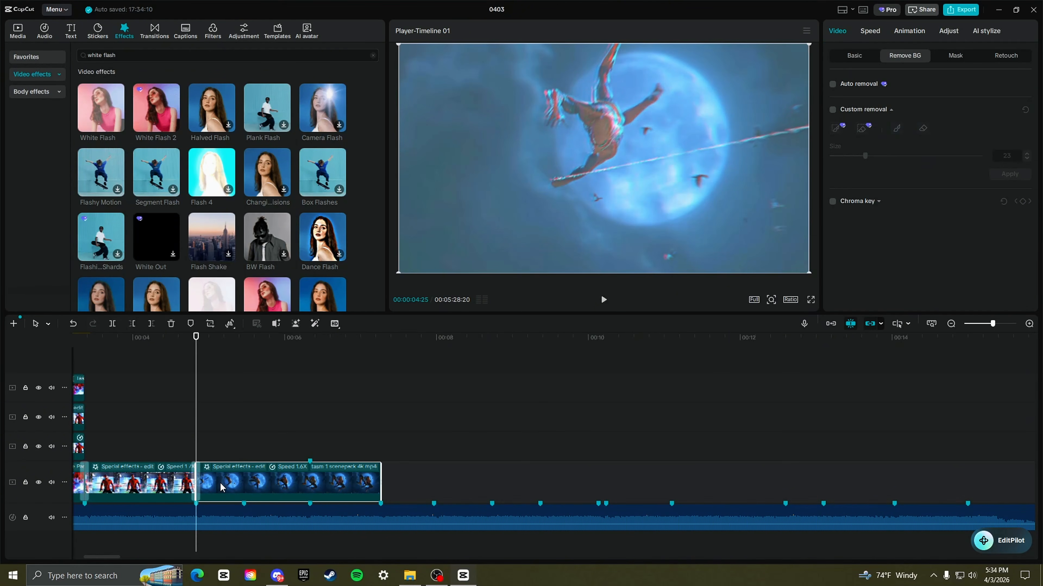
pyautogui.hotkey('ctrl', 'v')
pyautogui.click(203, 442)
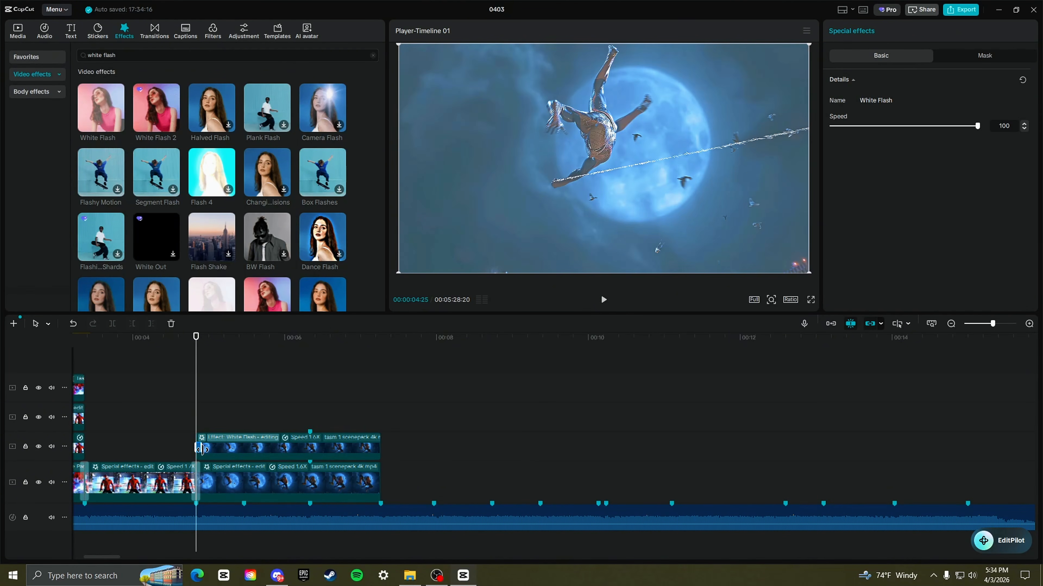
# - Remove the White Flash effect from the overlay copy of the moon clip
pyautogui.rightClick(203, 450)
pyautogui.click(199, 451)
pyautogui.rightClick(202, 442)
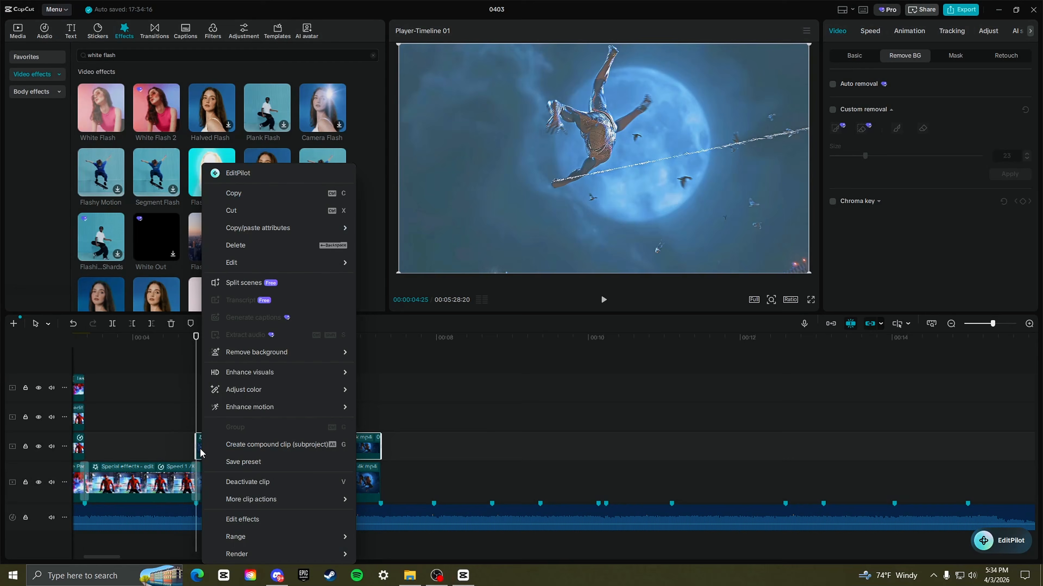
pyautogui.click(966, 365)
pyautogui.click(1000, 324)
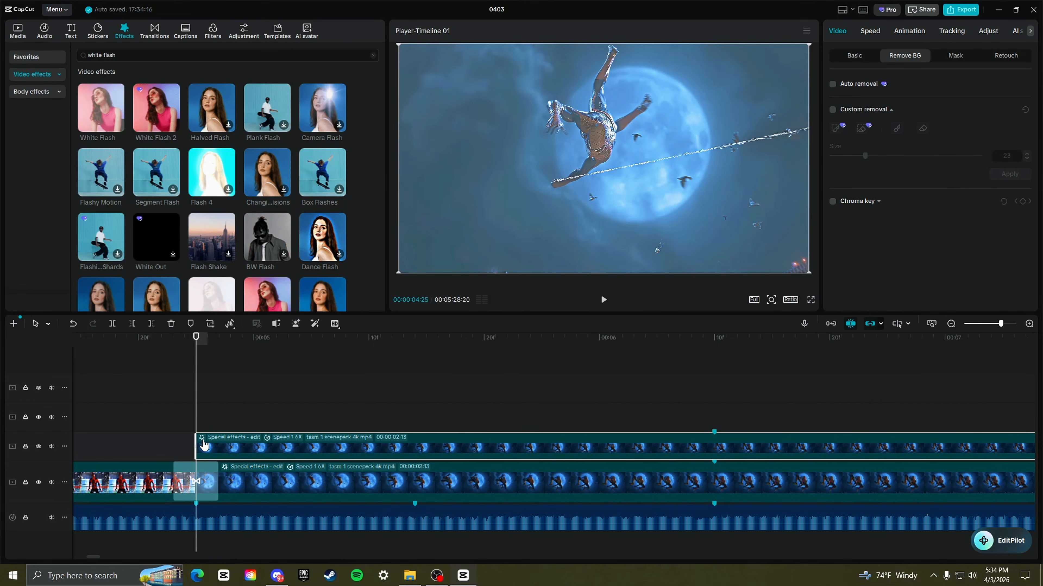
pyautogui.click(203, 442)
pyautogui.rightClick(205, 445)
pyautogui.click(220, 457)
pyautogui.click(209, 448)
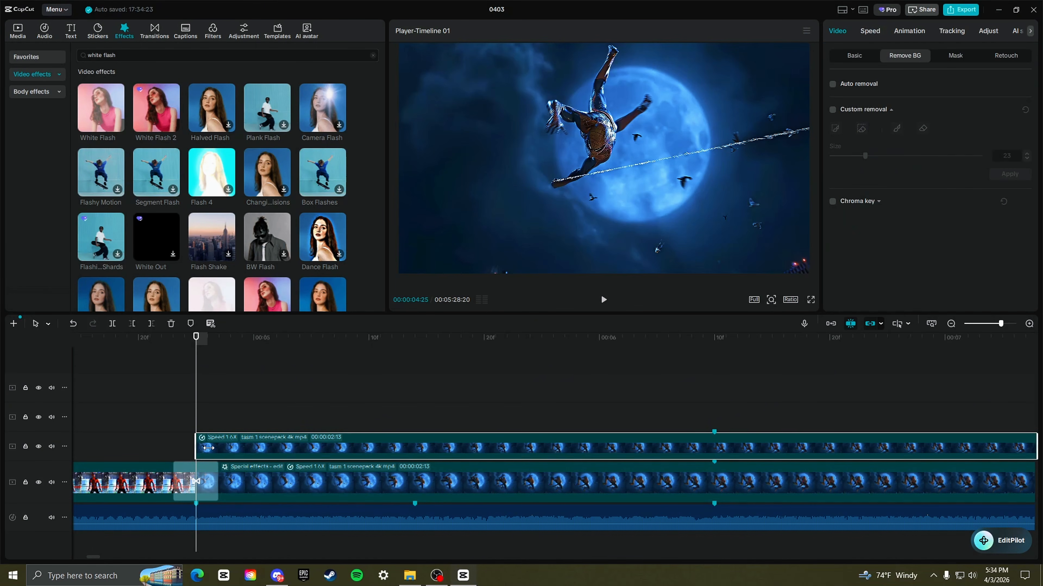
# - Trim the moon overlay to run between the beat markers at 00:00:05:14 and 00:00:06:10
pyautogui.moveTo(209, 448); pyautogui.dragTo(416, 460)
pyautogui.click(992, 324)
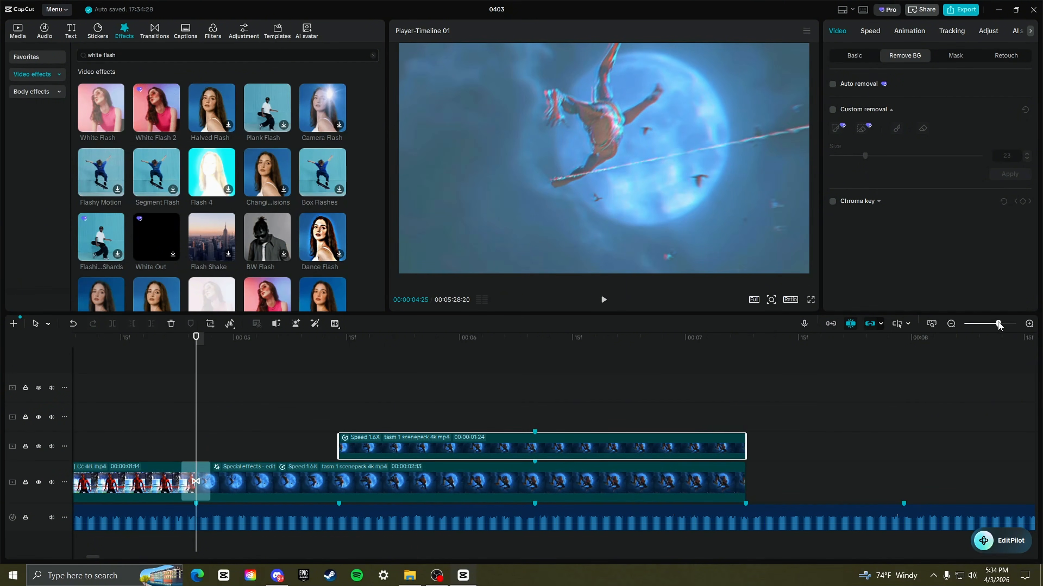
pyautogui.click(171, 435)
pyautogui.press('space')
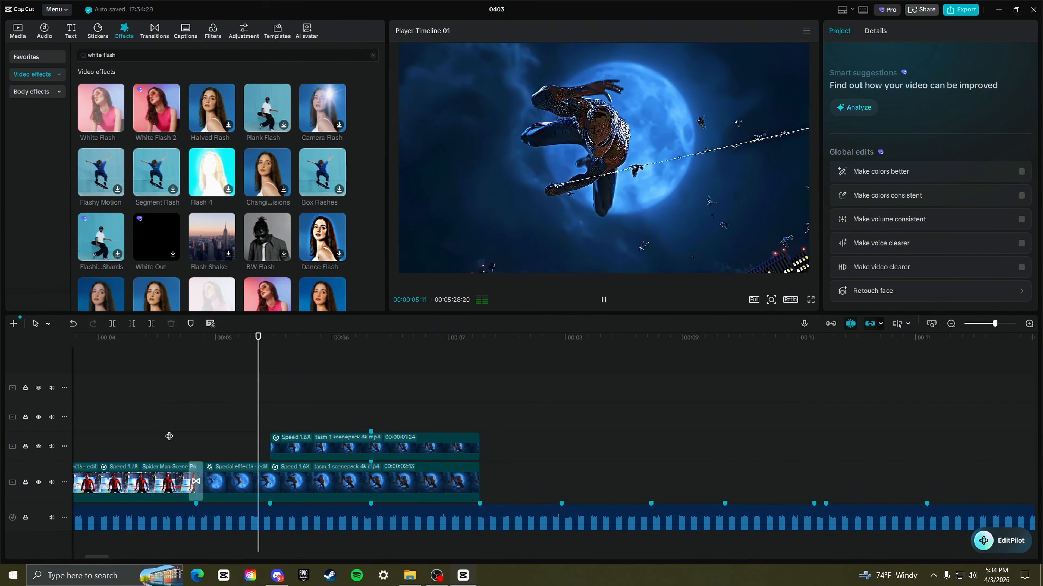
pyautogui.press('space')
pyautogui.click(444, 448)
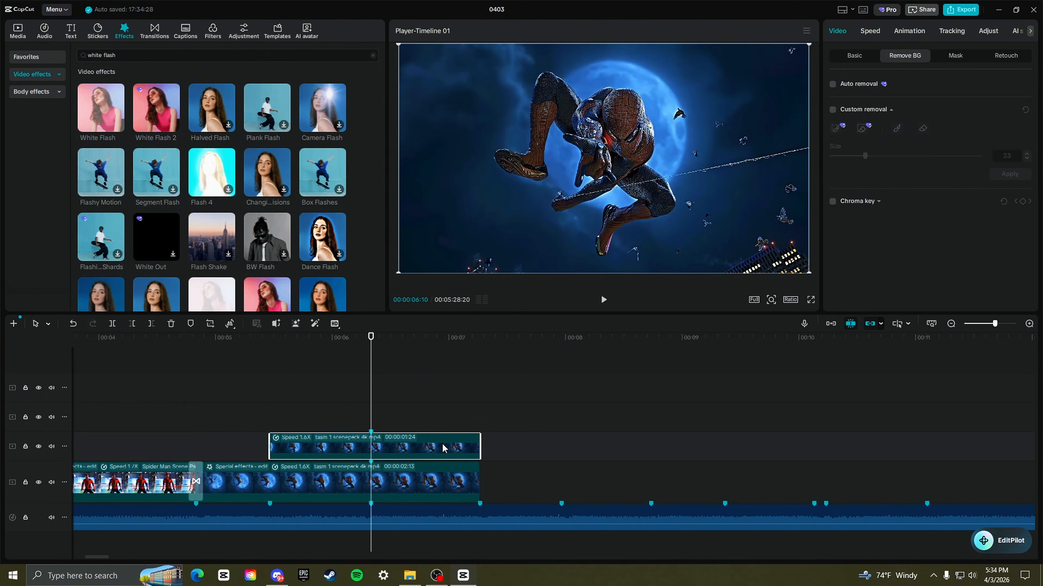
pyautogui.moveTo(478, 442); pyautogui.dragTo(370, 442)
# - Remove the background from the trimmed moon overlay with Auto removal
pyautogui.click(254, 413)
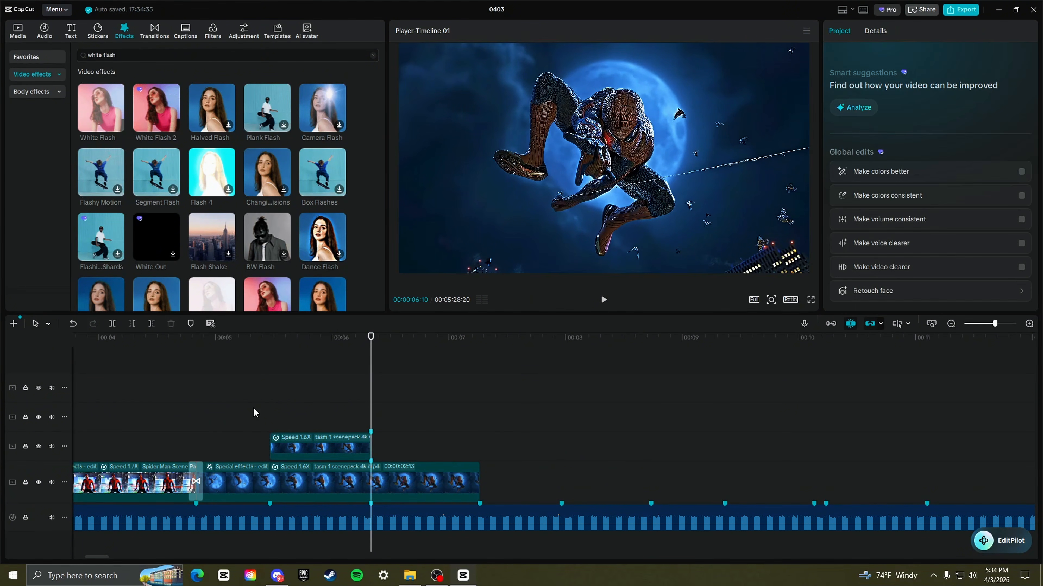
pyautogui.click(303, 439)
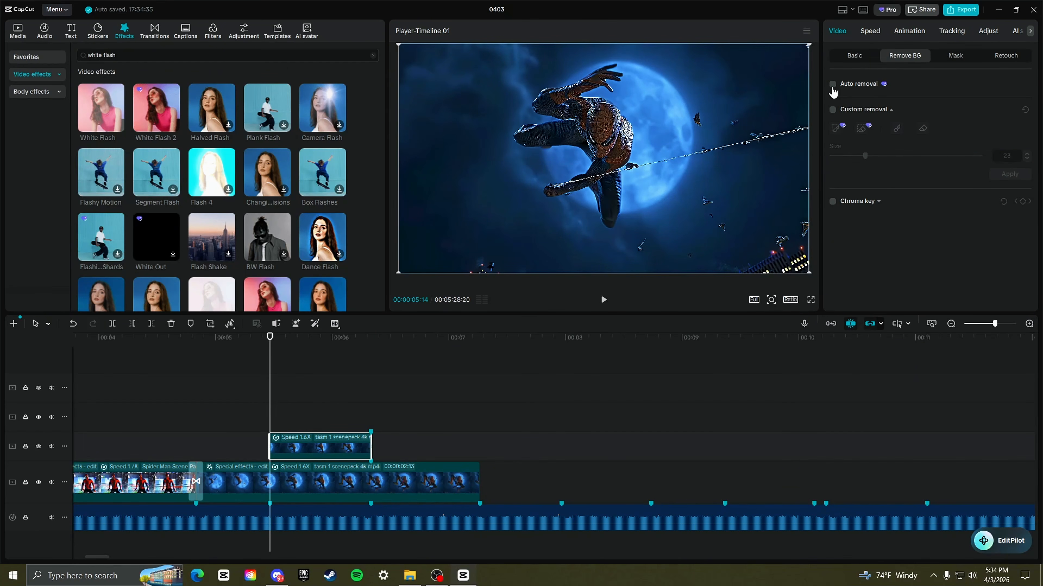
pyautogui.click(832, 87)
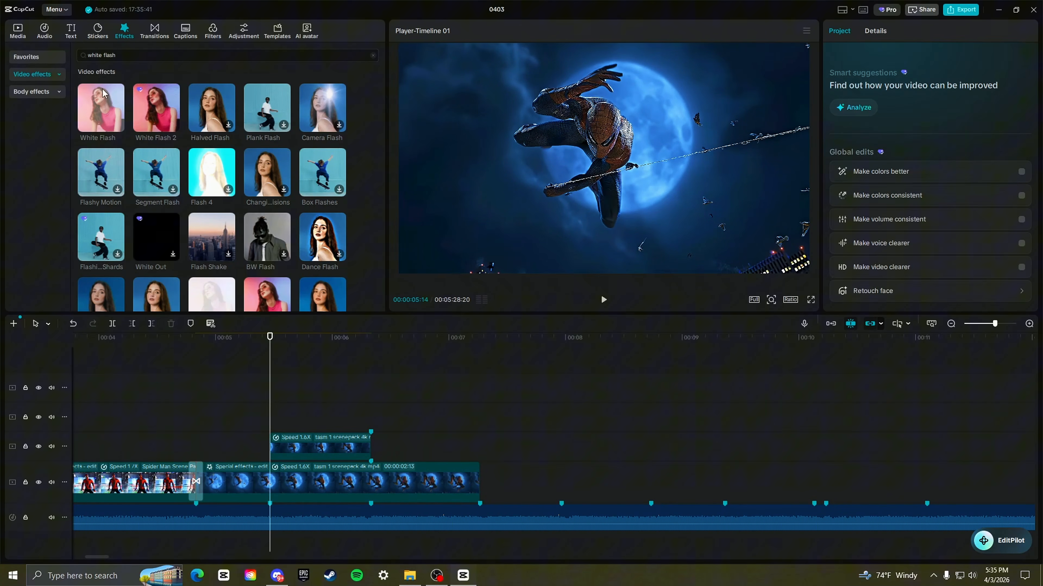
# - Add another White Flash to the main-track moon clip from 00:00:05:14 to 00:00:06:10, set its speed to 100 and play it back
pyautogui.moveTo(99, 95); pyautogui.dragTo(251, 480)
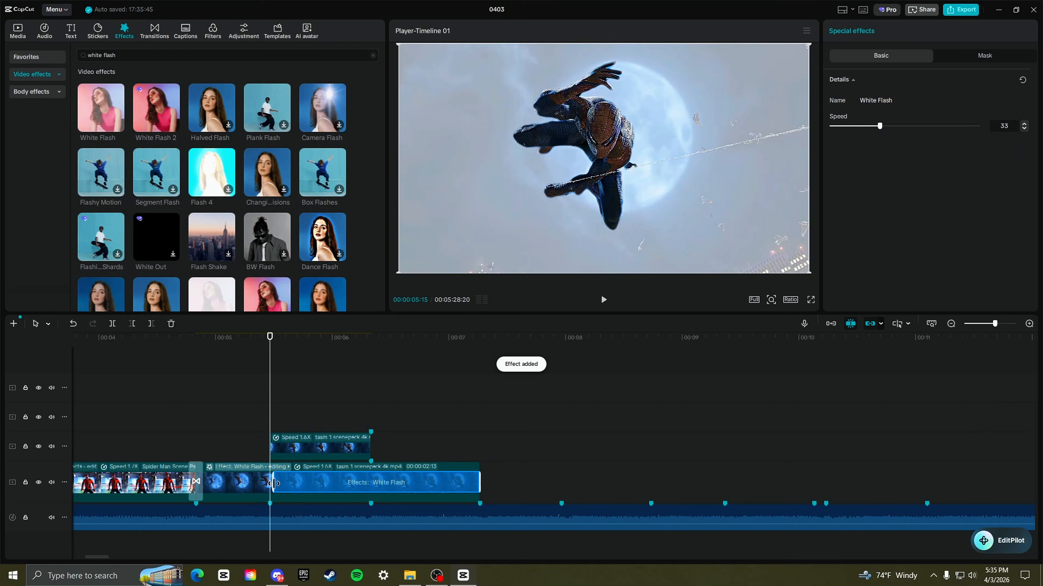
pyautogui.moveTo(479, 483); pyautogui.dragTo(370, 483)
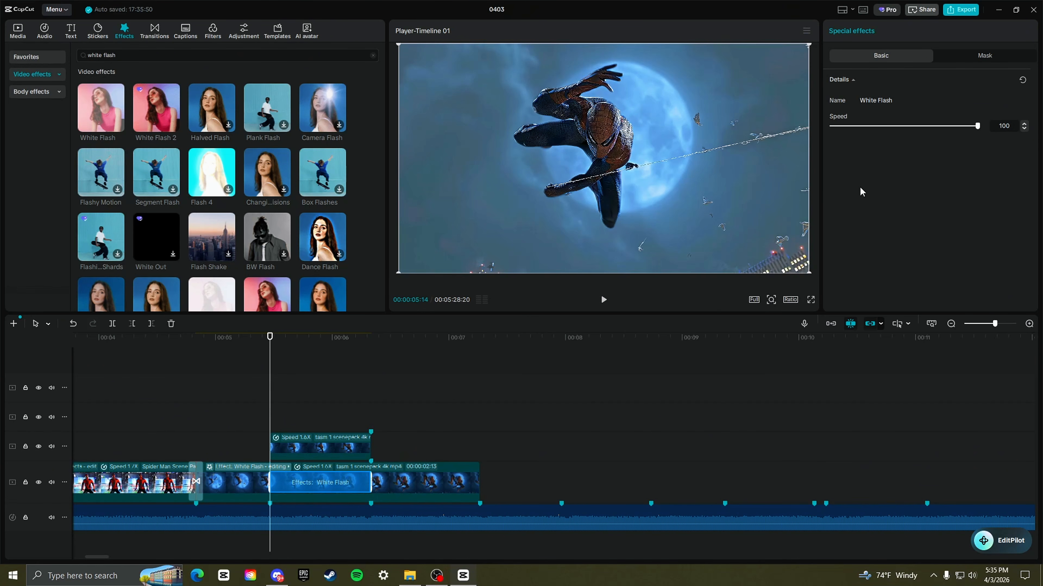
pyautogui.click(155, 432)
pyautogui.press('space')
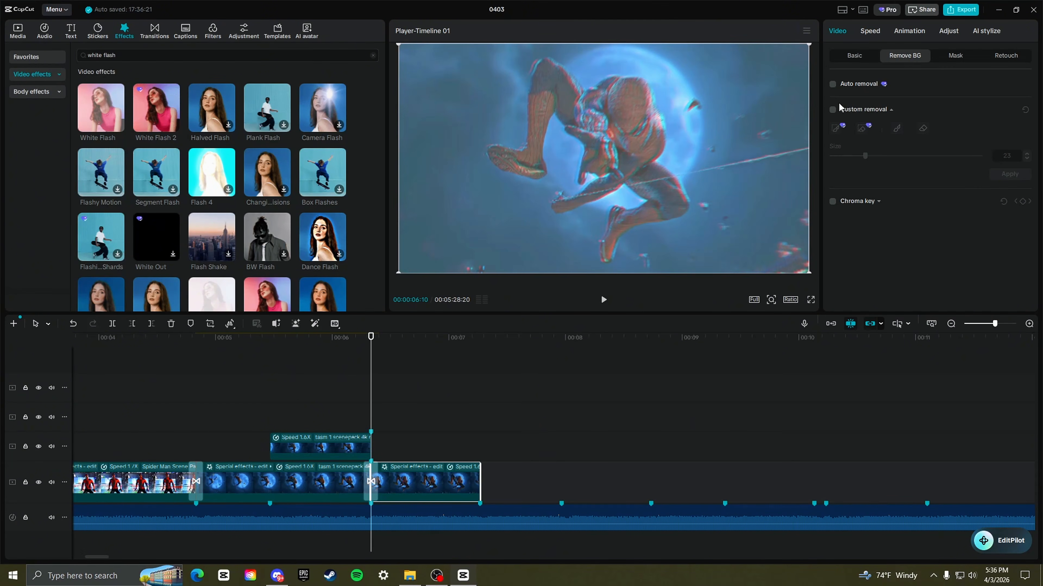
# - Brush over Spider-Man with Custom removal on the moon clip segment starting at 00:00:06:10
pyautogui.click(832, 109)
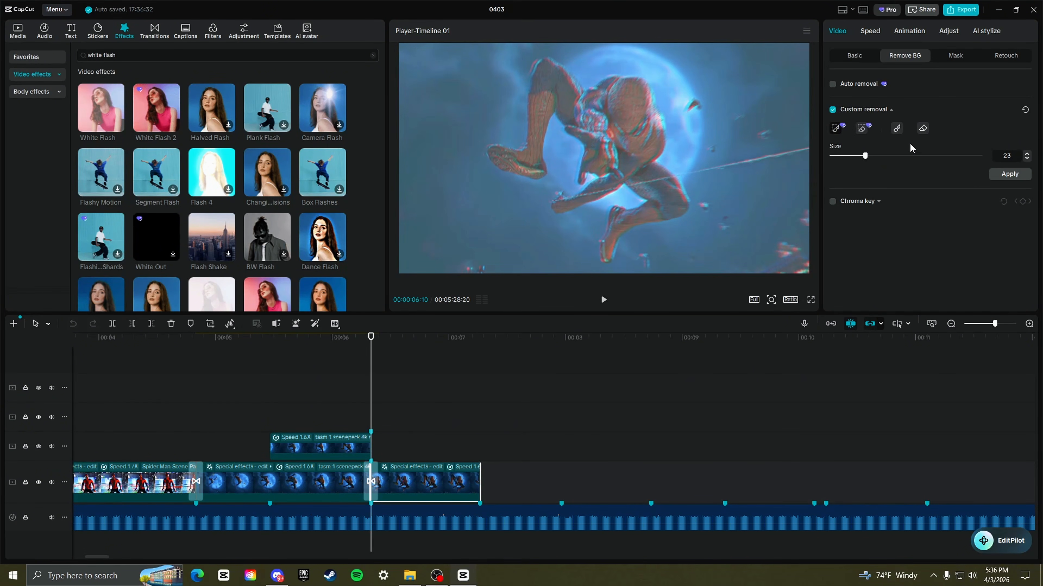
pyautogui.moveTo(411, 88)
pyautogui.mouseDown()
pyautogui.moveTo(550, 90)
pyautogui.moveTo(575, 173)
pyautogui.moveTo(533, 230)
pyautogui.moveTo(703, 180)
pyautogui.moveTo(695, 266)
pyautogui.mouseUp()
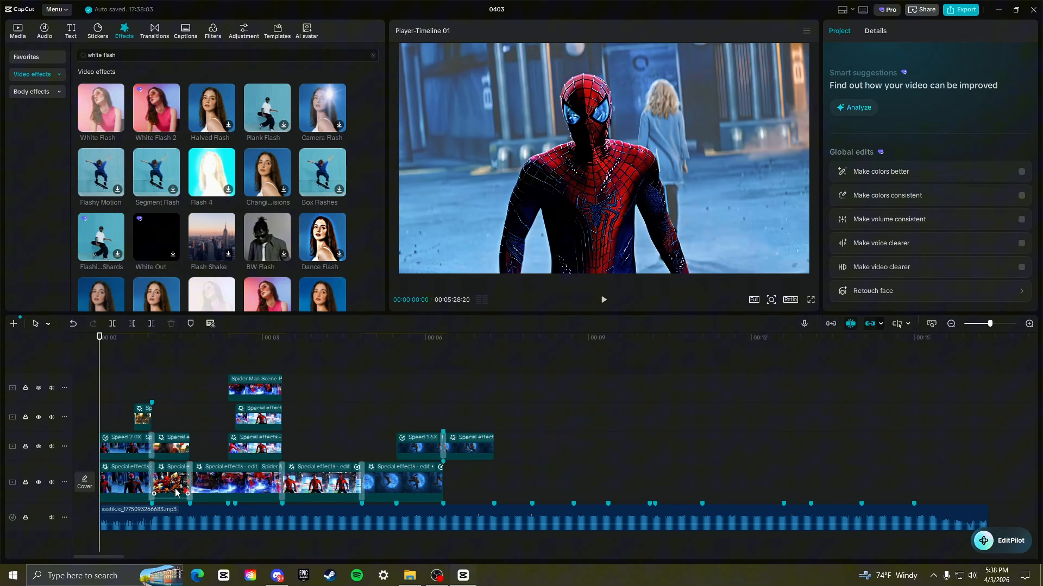
# - Place a copy of the comic compound clip beneath the moon cutout at 00:00:06:10 and resize it in the preview
pyautogui.click(175, 492)
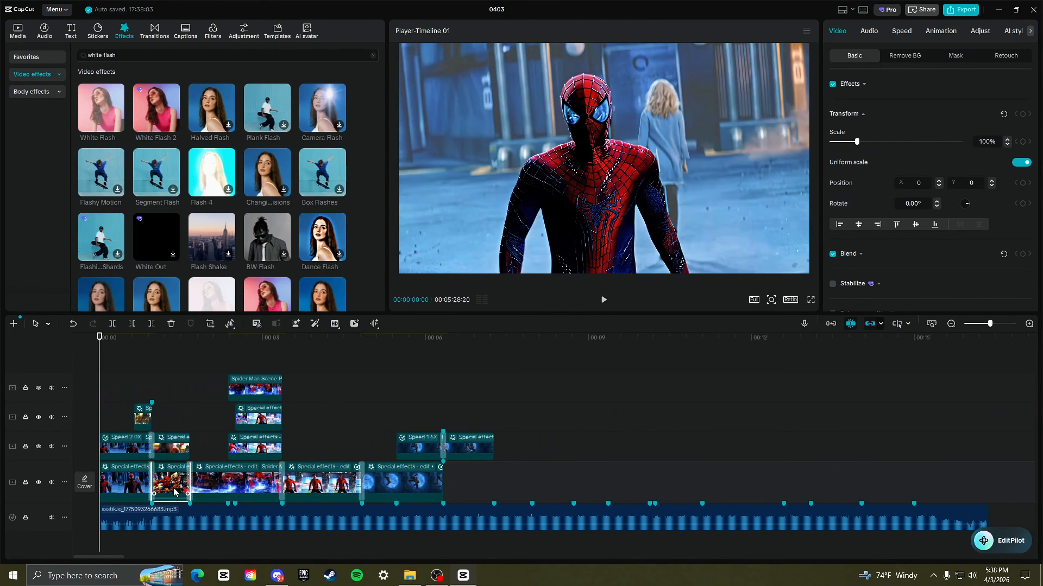
pyautogui.click(442, 403)
pyautogui.hotkey('ctrl', 'v')
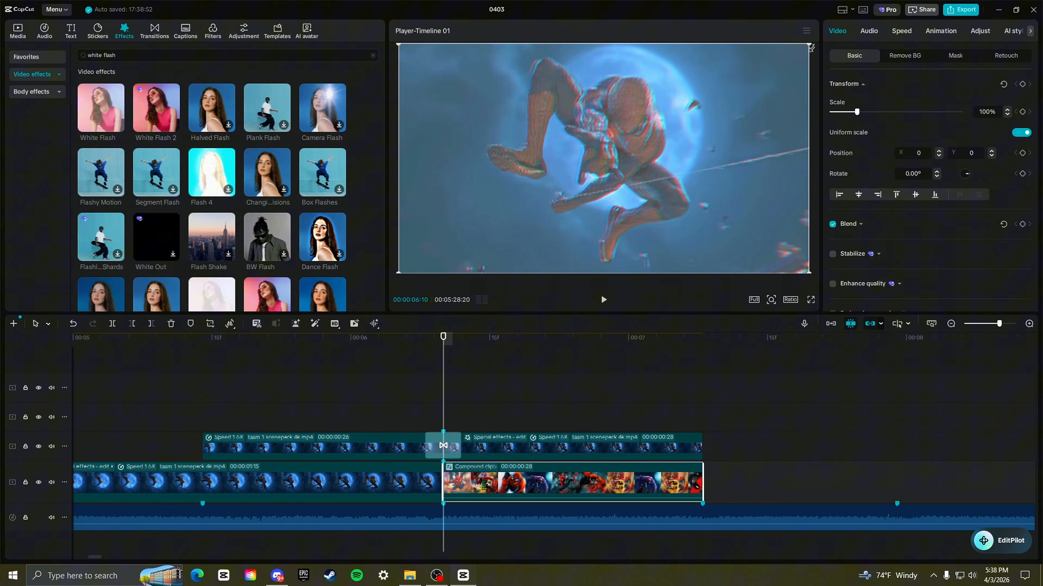
pyautogui.moveTo(811, 47); pyautogui.dragTo(745, 77)
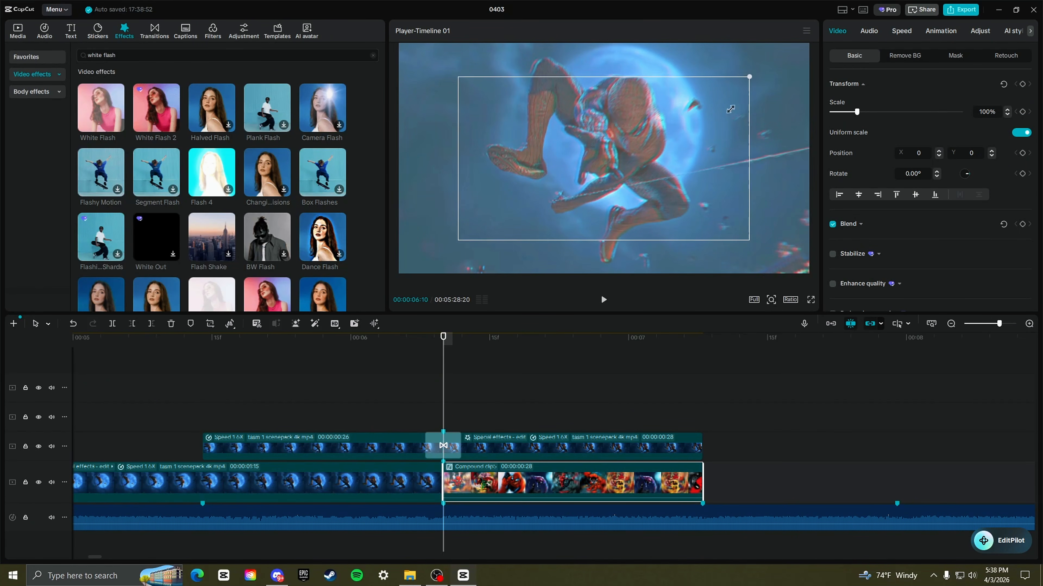
pyautogui.moveTo(702, 216); pyautogui.dragTo(778, 220)
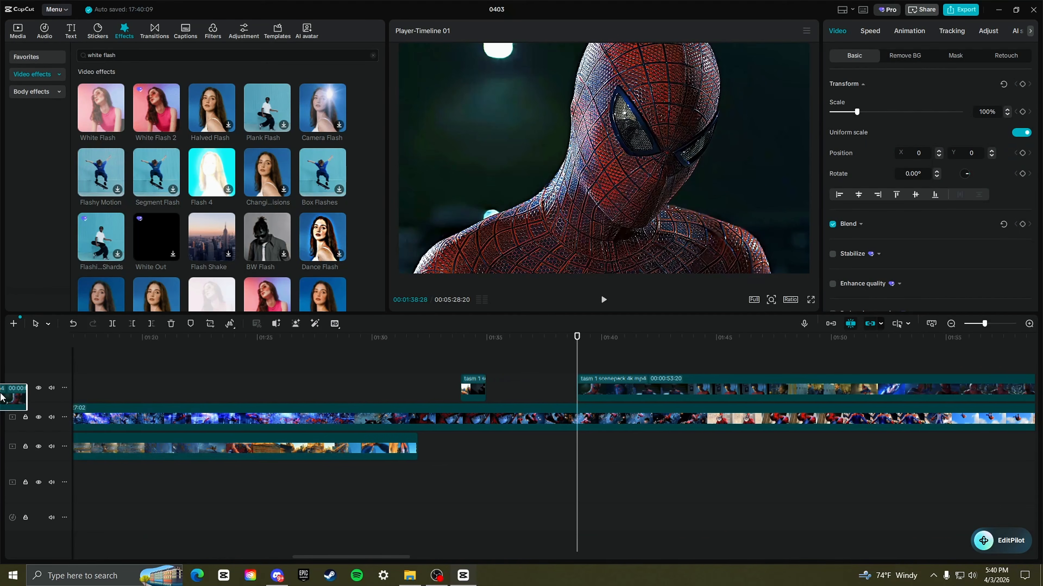
# - Place the Spider-Man backpack scene after the comic compound clip on the main track and split it at the 00:00:08:22 beat marker
pyautogui.moveTo(468, 386); pyautogui.dragTo(337, 476)
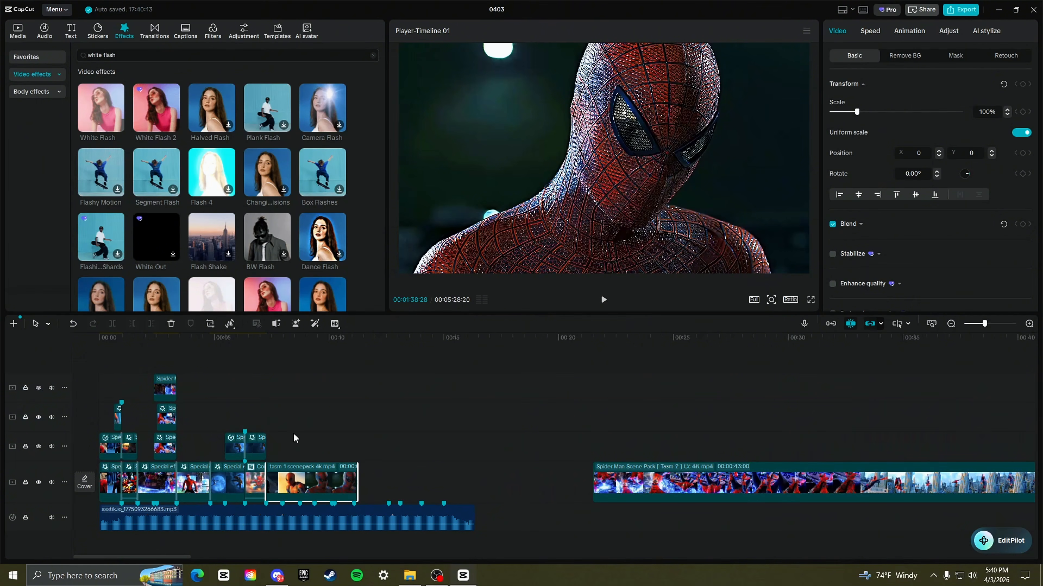
pyautogui.click(270, 422)
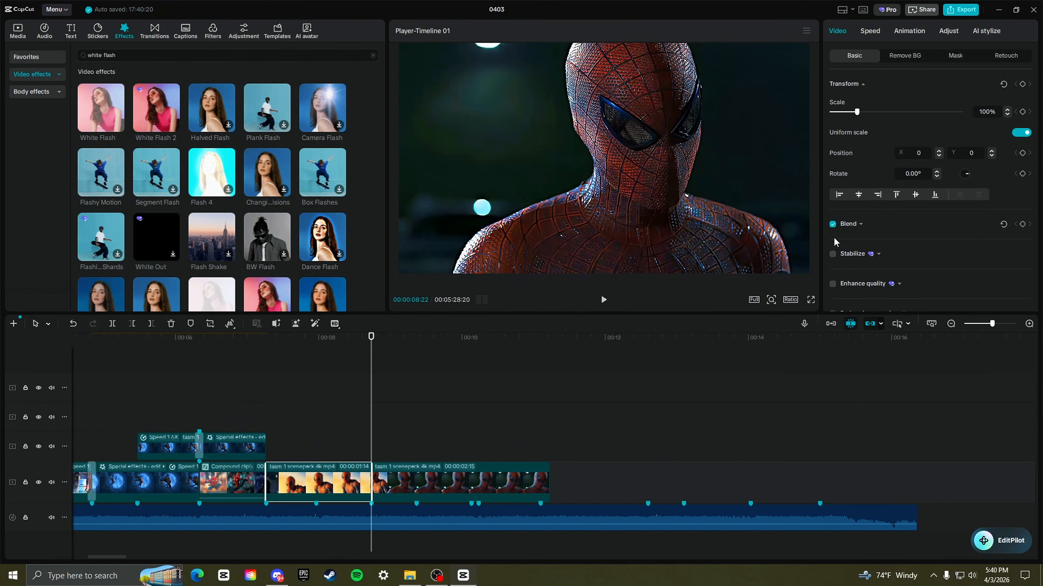
pyautogui.click(871, 32)
pyautogui.moveTo(371, 450); pyautogui.dragTo(231, 436)
pyautogui.press('space')
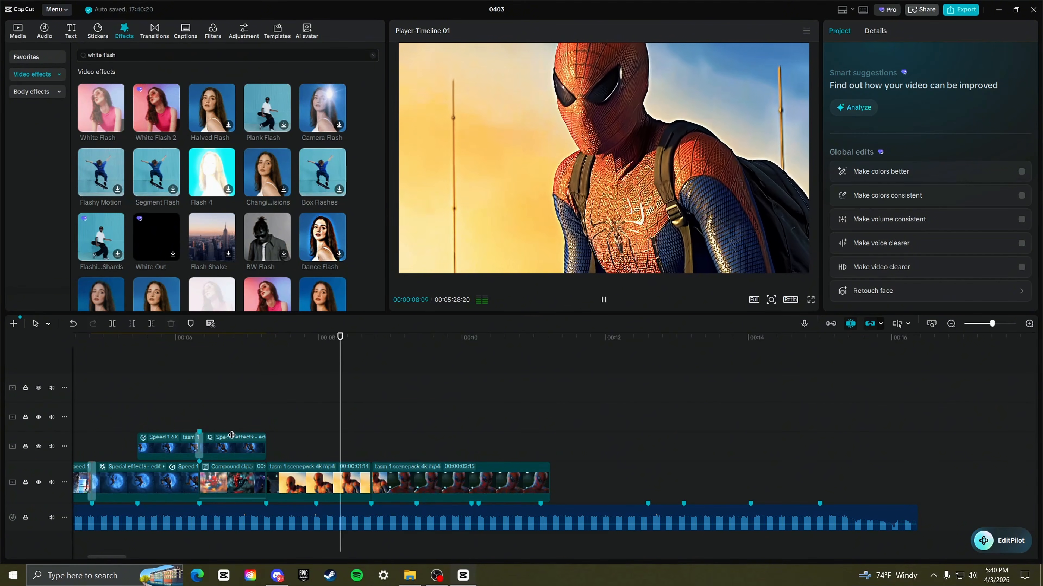
# - Move the dark Spider-Man close-up to the overlay track at 00:00:07:29 and speed it up to 1.8x, ending at 00:00:09:11
pyautogui.moveTo(409, 489); pyautogui.dragTo(353, 458)
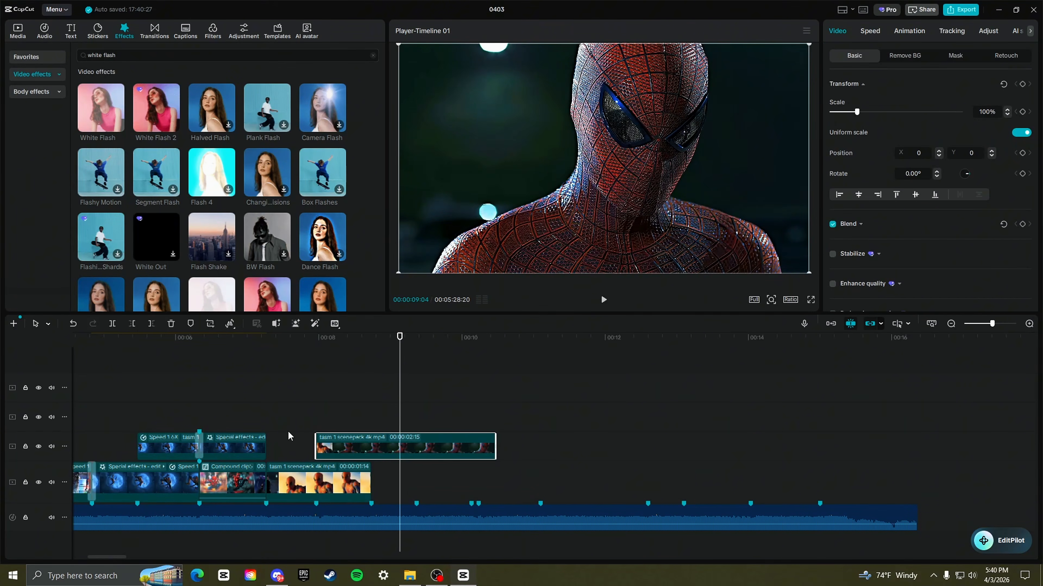
pyautogui.click(305, 437)
pyautogui.press('space')
pyautogui.click(417, 445)
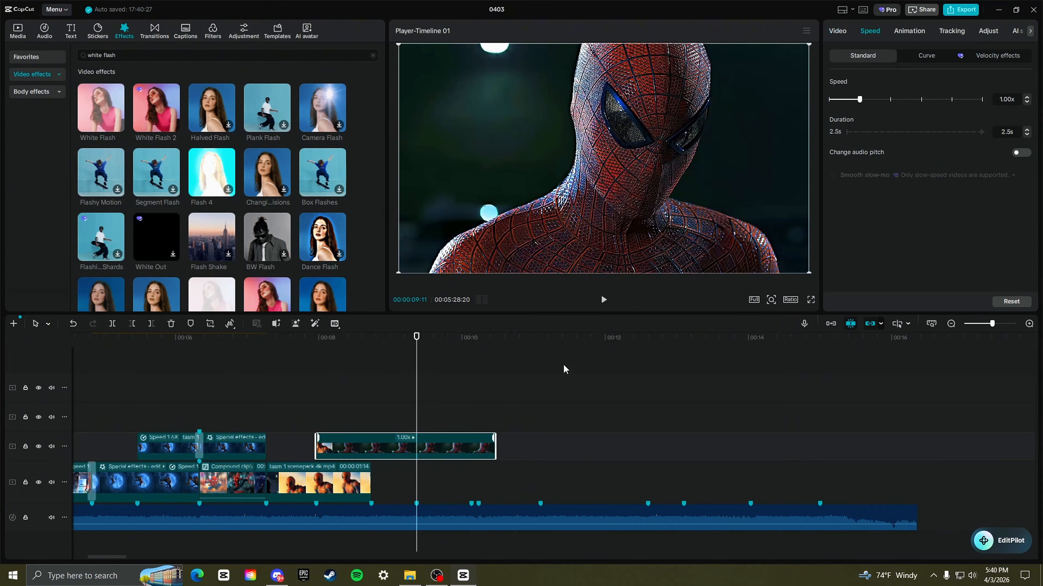
pyautogui.moveTo(496, 439); pyautogui.dragTo(378, 485)
# - Split the close-up overlay at 00:00:08:22 and move its second part onto the main track
pyautogui.click(372, 452)
pyautogui.hotkey('ctrl', 'b')
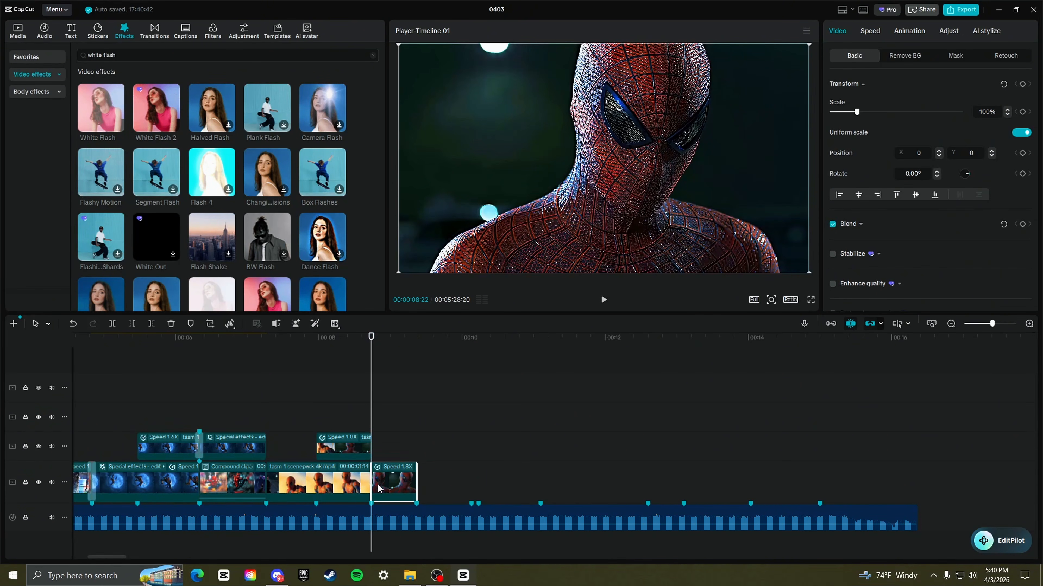
pyautogui.click(328, 423)
# - Cut out Spider-Man from the remaining close-up overlay with Auto and Custom removal and play back the result
pyautogui.click(314, 421)
pyautogui.click(348, 453)
pyautogui.click(905, 55)
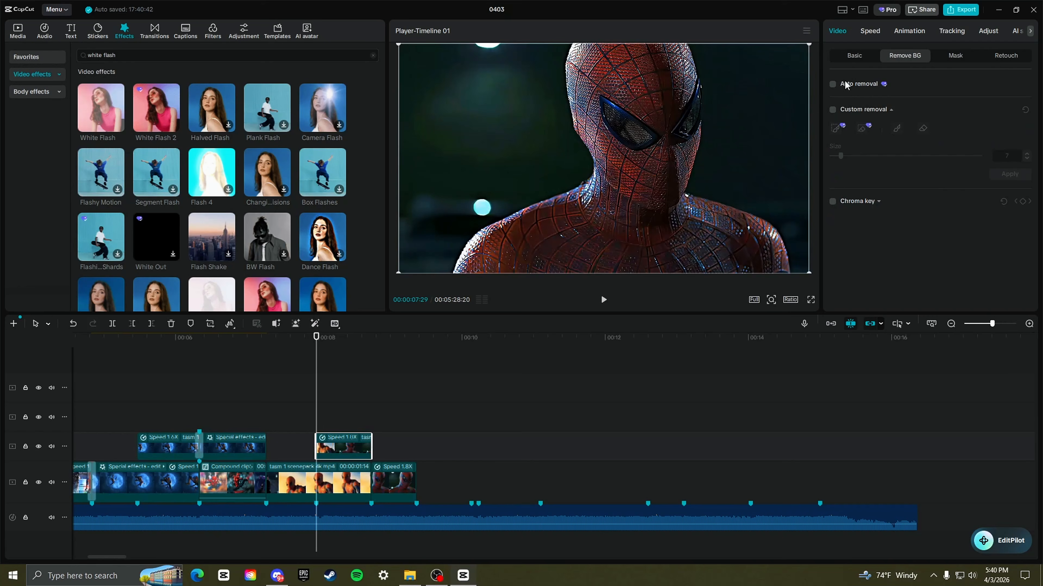
pyautogui.click(833, 85)
pyautogui.press('space')
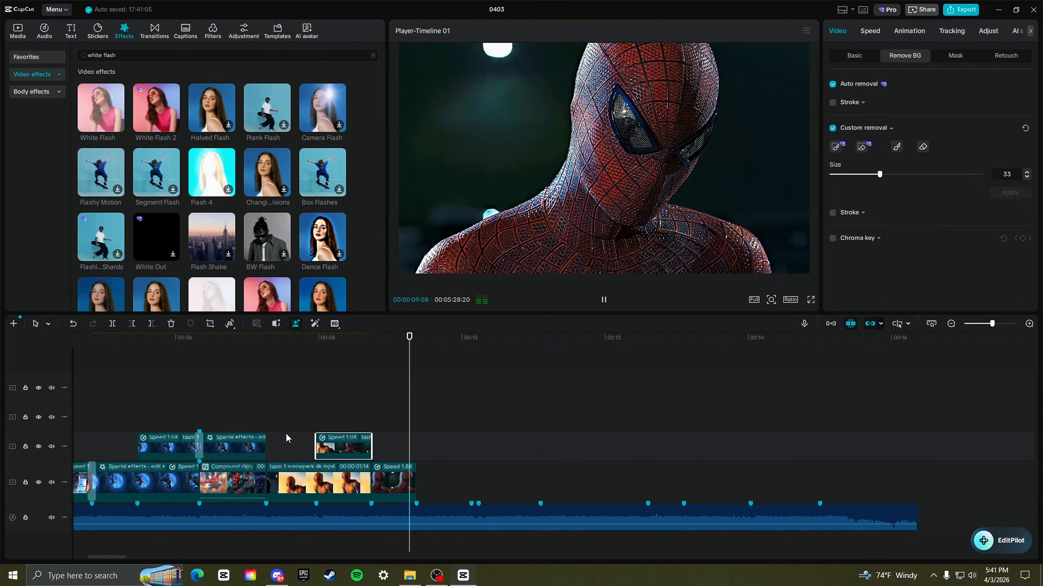
# - Add the White Flash effect to the backpack scene on the main track and scrub through the end of the edit
pyautogui.click(272, 423)
pyautogui.moveTo(101, 108); pyautogui.dragTo(316, 480)
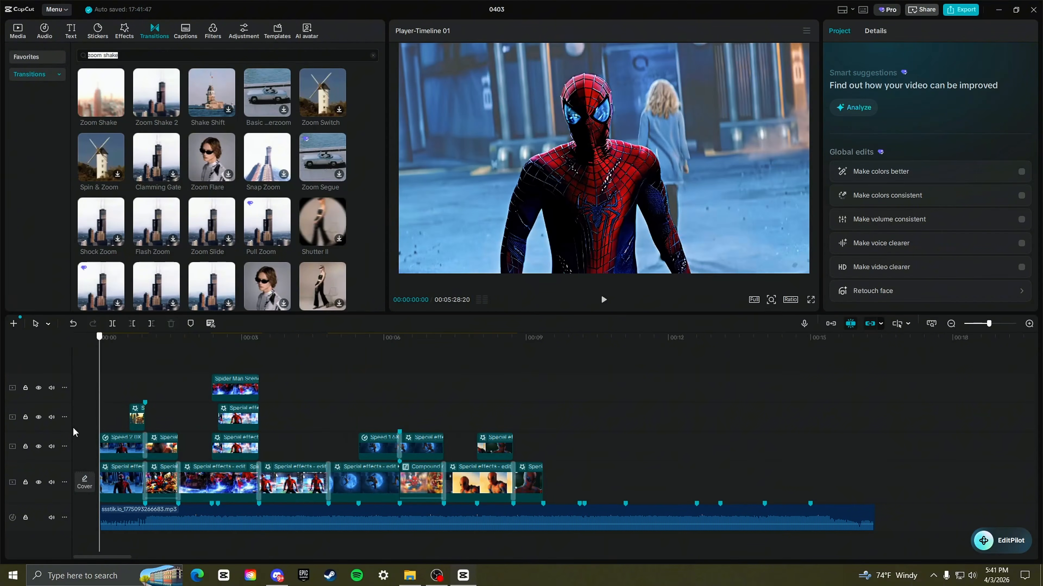
pyautogui.moveTo(415, 429); pyautogui.dragTo(558, 427)
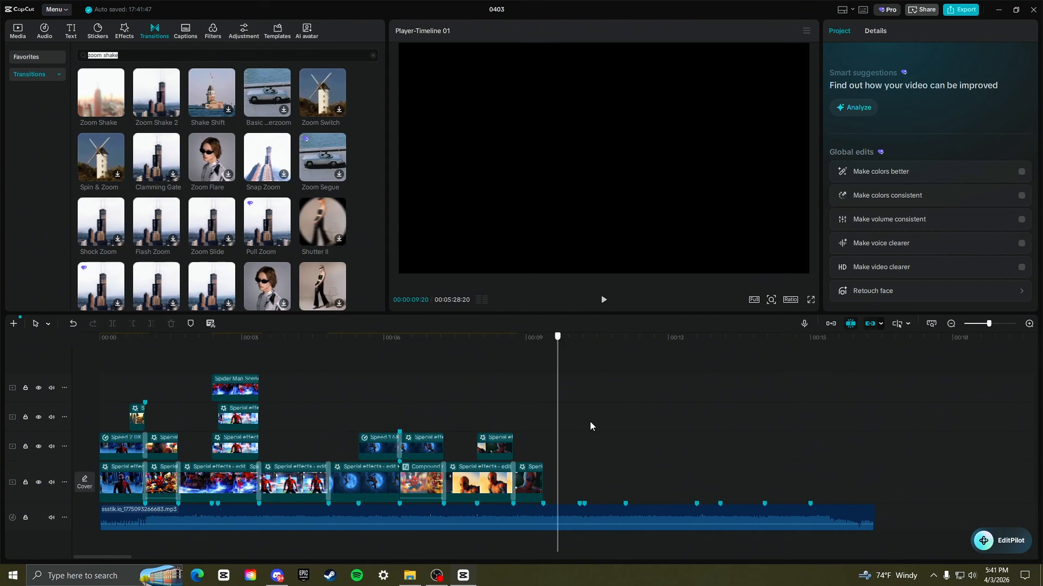
pyautogui.moveTo(839, 427); pyautogui.dragTo(31, 419)
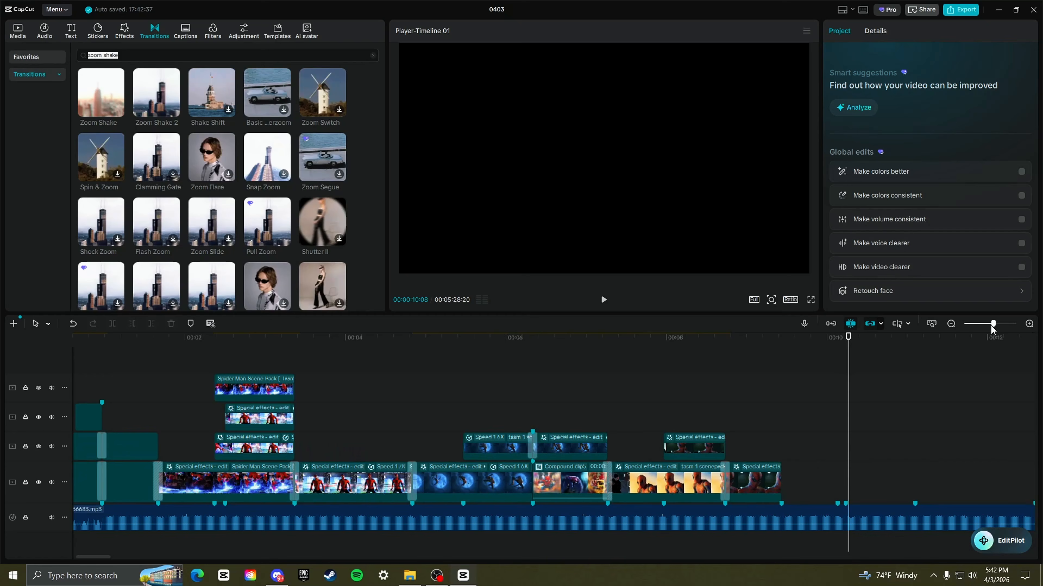
# - Place the Spider-Man police-car scene on the main track directly after the dark close-up
pyautogui.moveTo(990, 324); pyautogui.dragTo(978, 329)
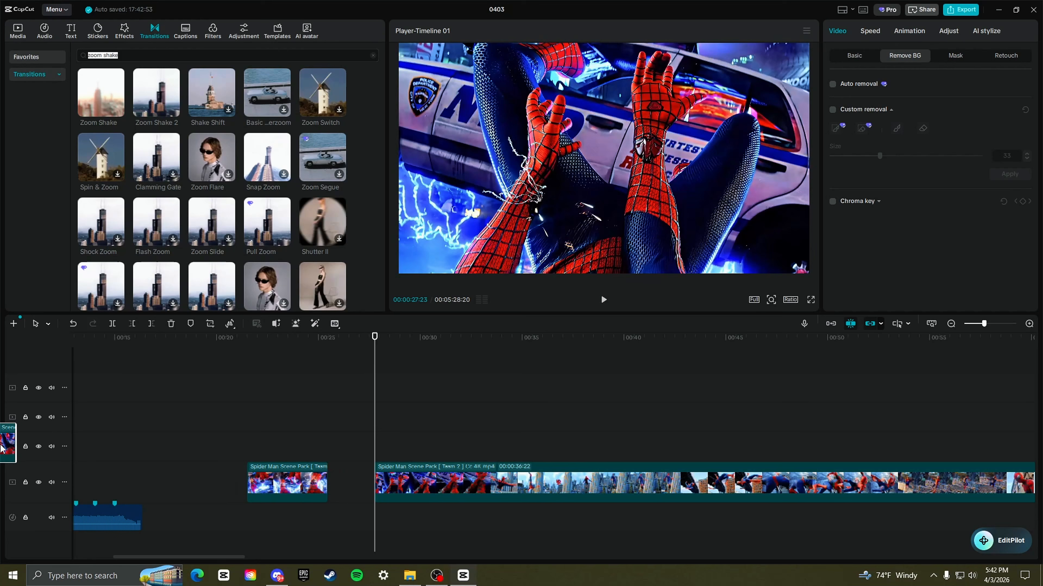
pyautogui.scroll(5, 290, 482)
pyautogui.click(290, 482)
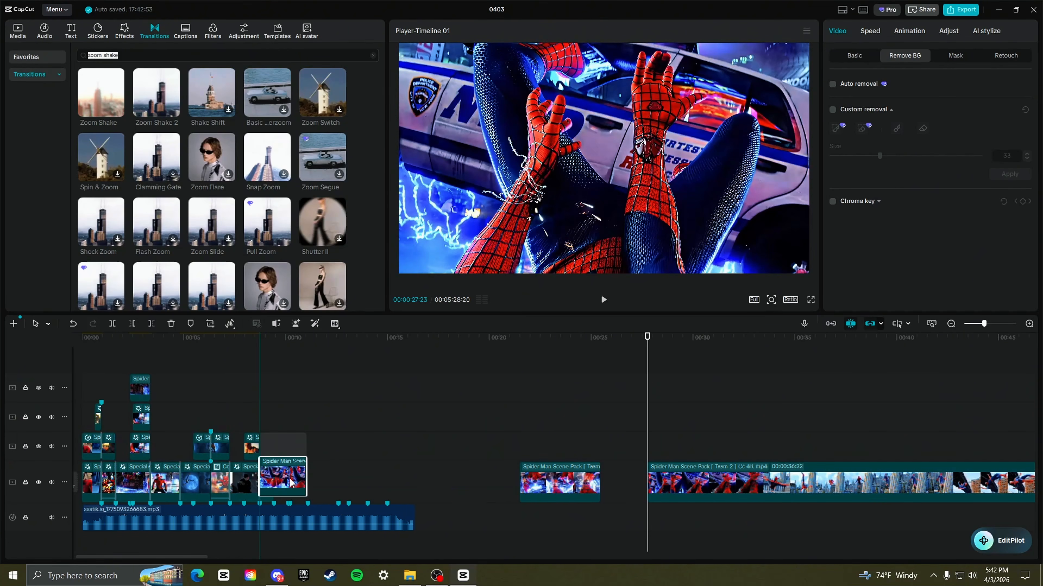
pyautogui.moveTo(290, 482); pyautogui.dragTo(303, 486)
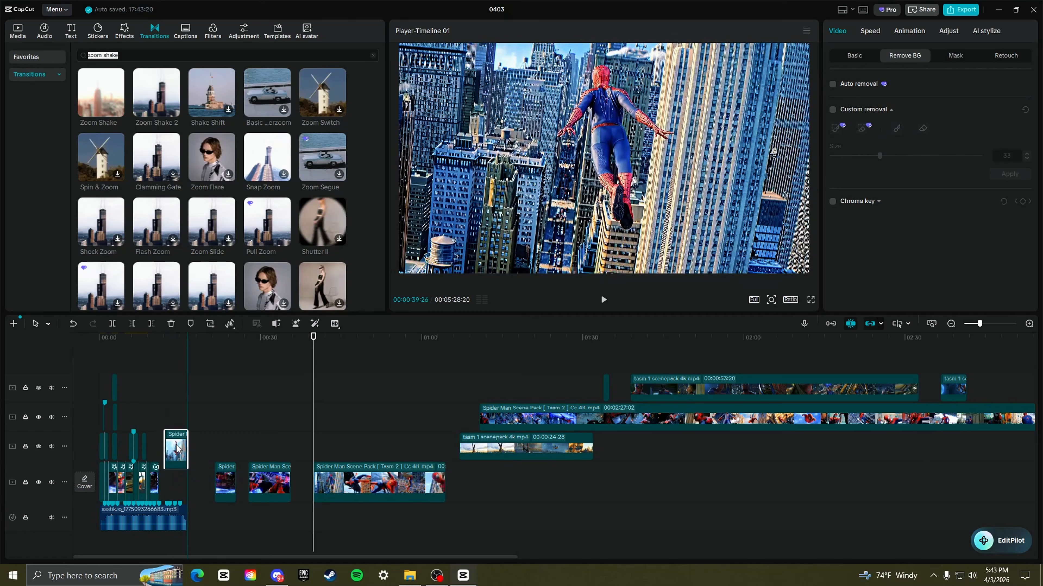
# - Mask the overlay of Spider-Man swinging between skyscrapers from 00:00:10:04 into strips over the police-car scene
pyautogui.click(146, 425)
pyautogui.moveTo(979, 324); pyautogui.dragTo(987, 324)
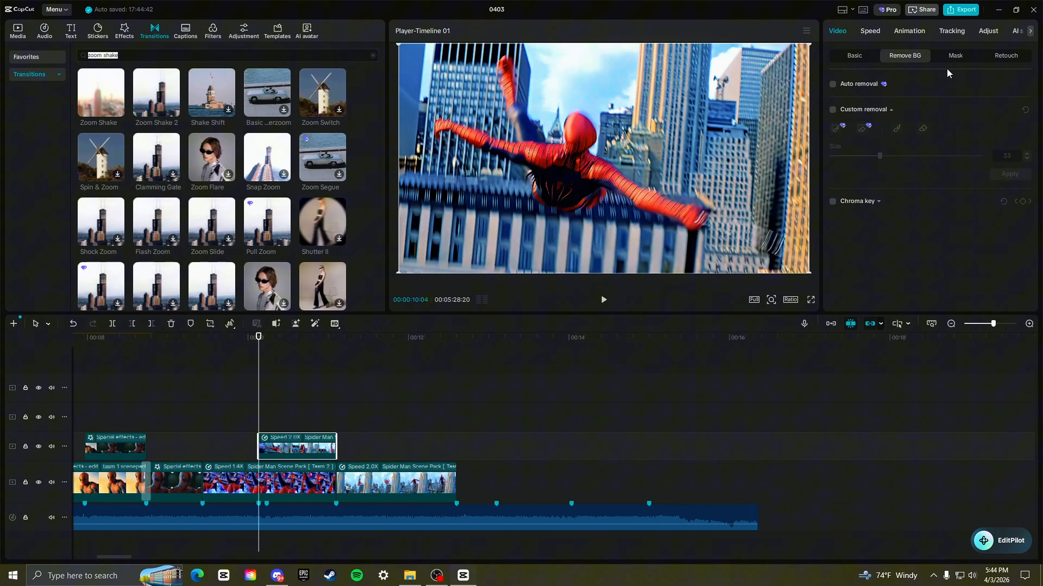
pyautogui.click(954, 56)
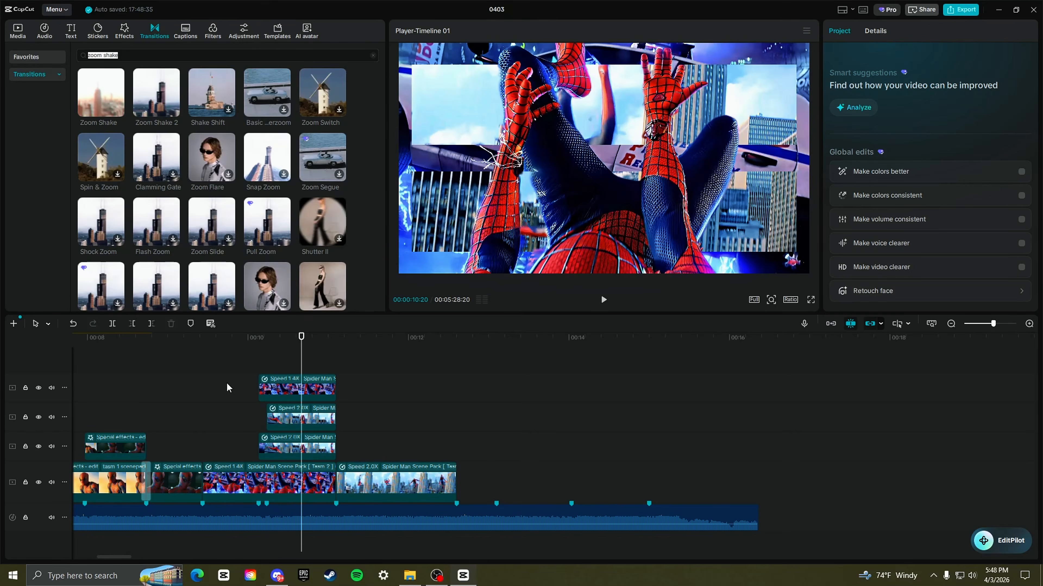
pyautogui.click(227, 388)
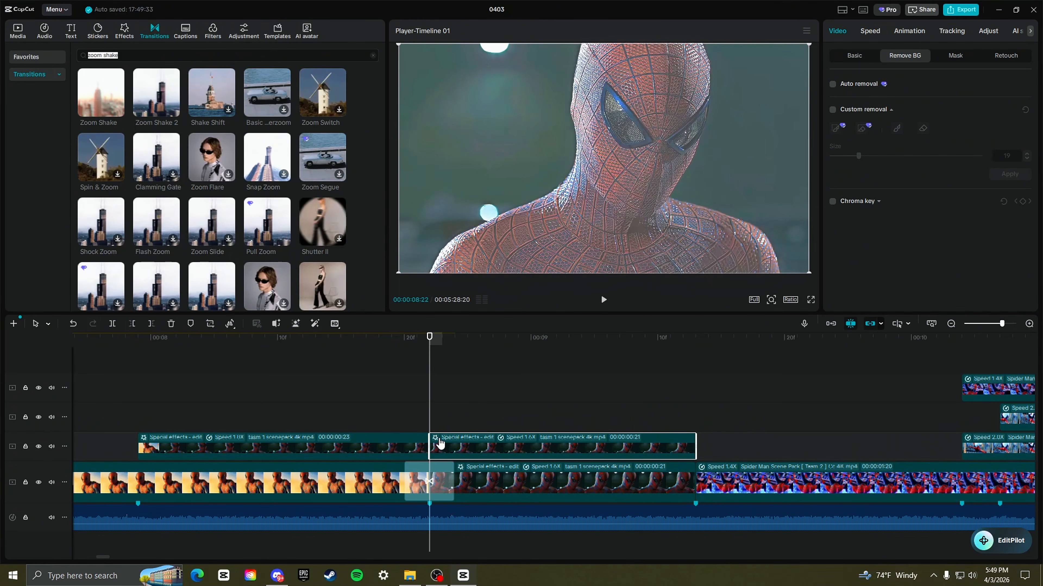
# - Check the White Flash on the second close-up overlay and remove the matching close-up and its Zoom Shake transition from the main track
pyautogui.click(441, 445)
pyautogui.rightClick(442, 452)
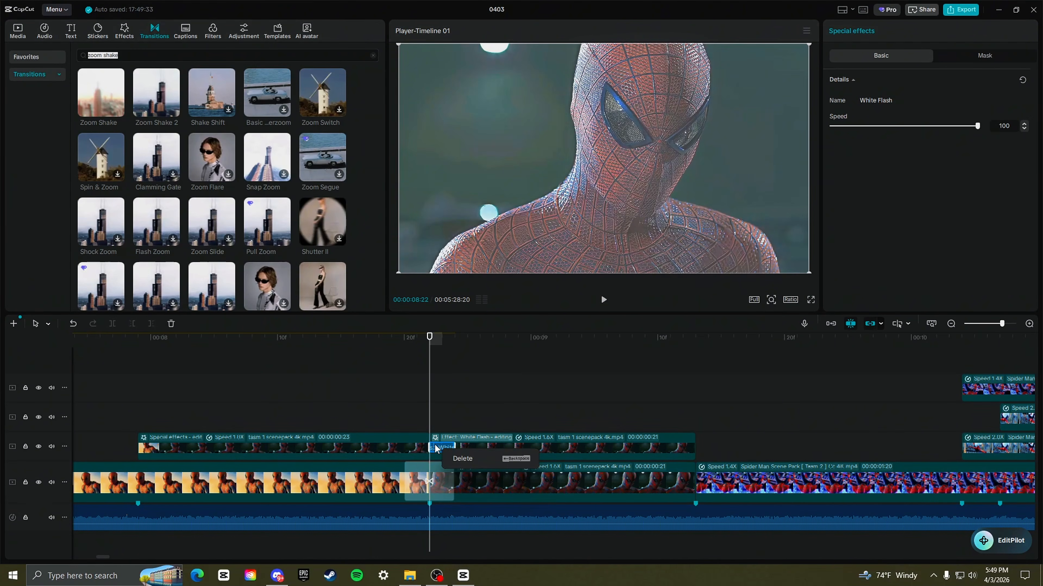
pyautogui.click(436, 445)
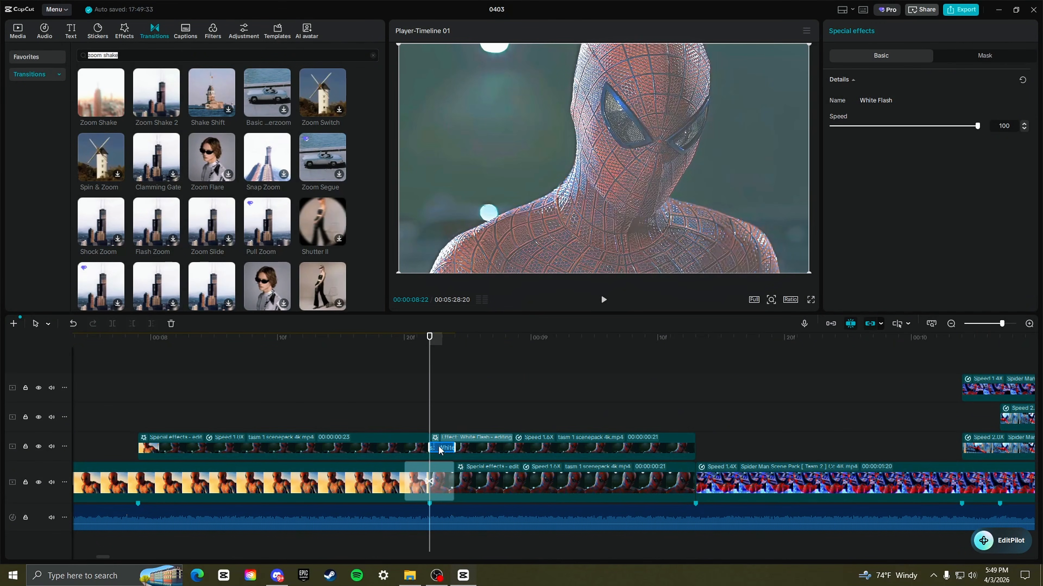
pyautogui.click(467, 450)
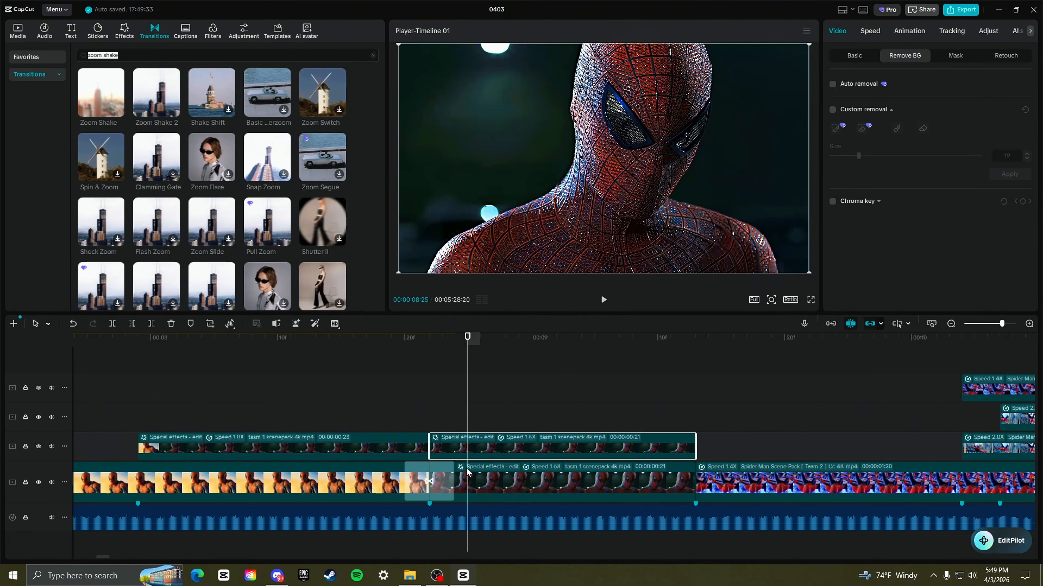
pyautogui.click(427, 482)
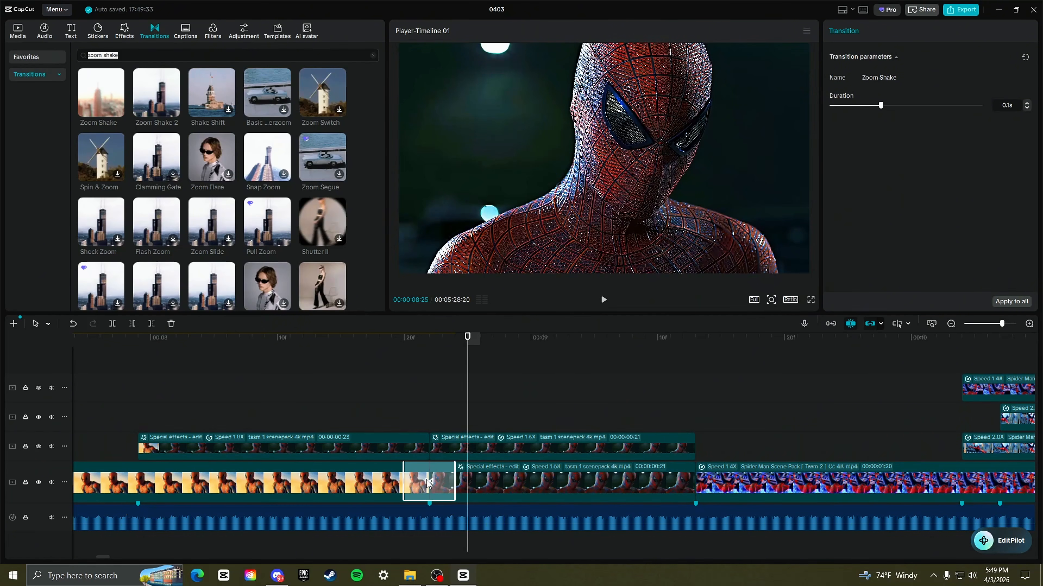
pyautogui.hotkey('ctrl', 'z')
pyautogui.moveTo(486, 492); pyautogui.dragTo(486, 459)
pyautogui.click(431, 422)
pyautogui.click(431, 422)
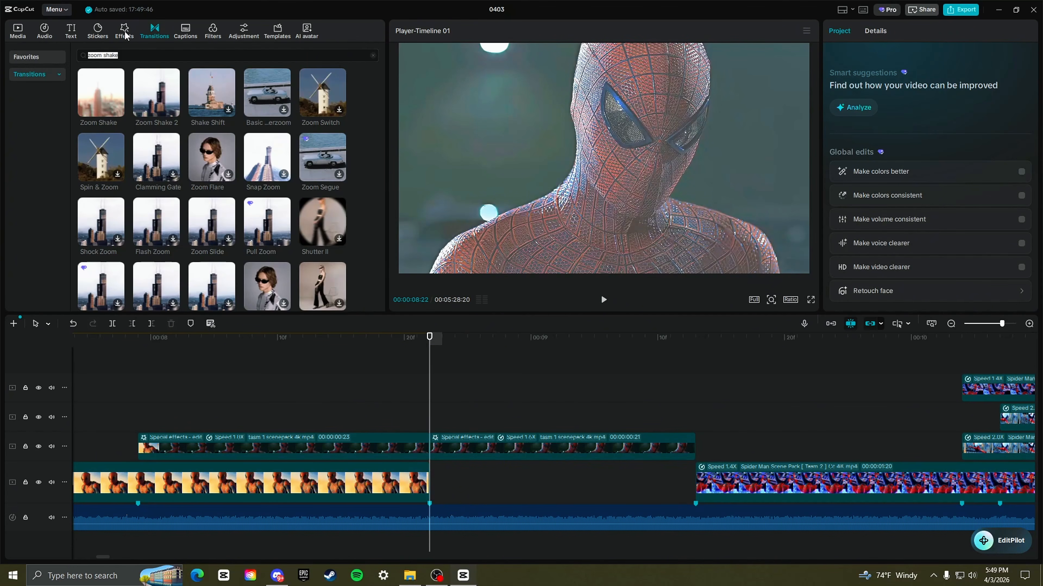
# - Add a Zoom Shake transition between the two close-up overlays at 00:00:08:22 and turn on Auto removal for the second one
pyautogui.moveTo(100, 94); pyautogui.dragTo(405, 444)
pyautogui.press('Right')
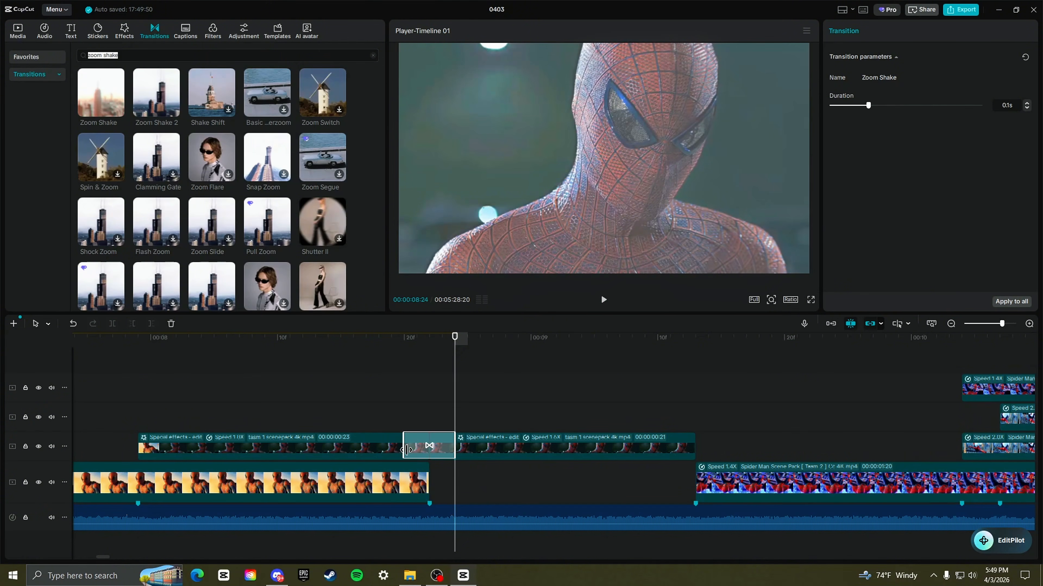
pyautogui.click(473, 452)
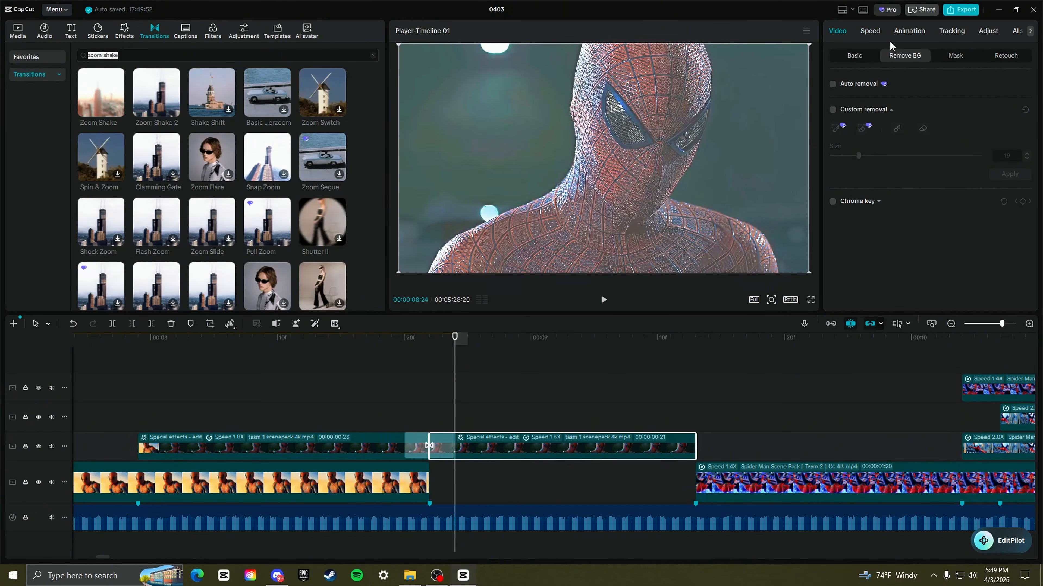
pyautogui.click(832, 84)
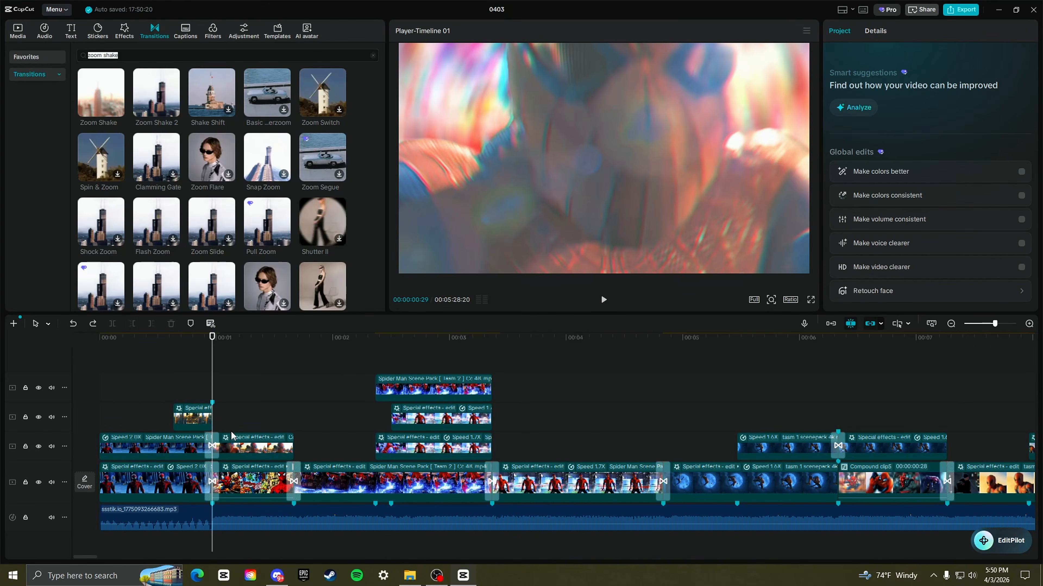
# - Copy the comic background clip from 00:00:00:29 into the main-track gap beneath the second close-up cutout
pyautogui.click(243, 492)
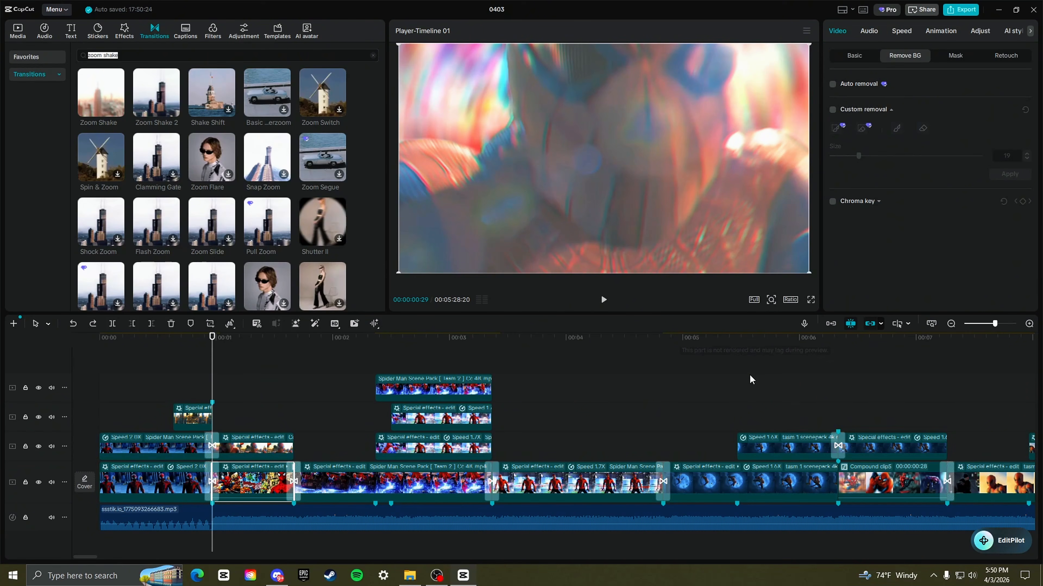
pyautogui.moveTo(750, 379); pyautogui.dragTo(484, 384)
pyautogui.hotkey('ctrl', 'v')
pyautogui.moveTo(514, 481); pyautogui.dragTo(697, 508)
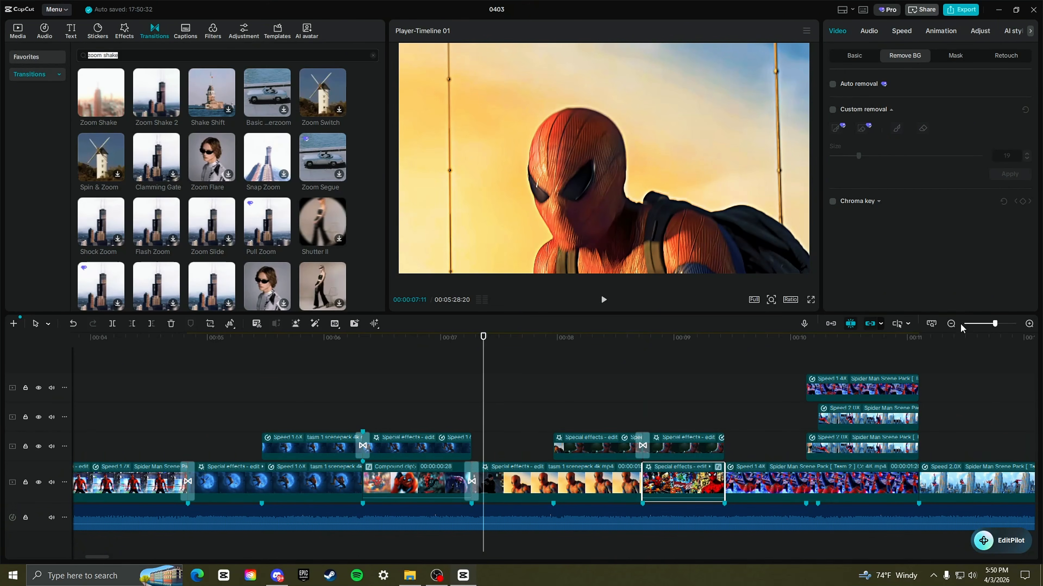
# - Play back the edit from the start through the last placed clip
pyautogui.moveTo(995, 324); pyautogui.dragTo(989, 324)
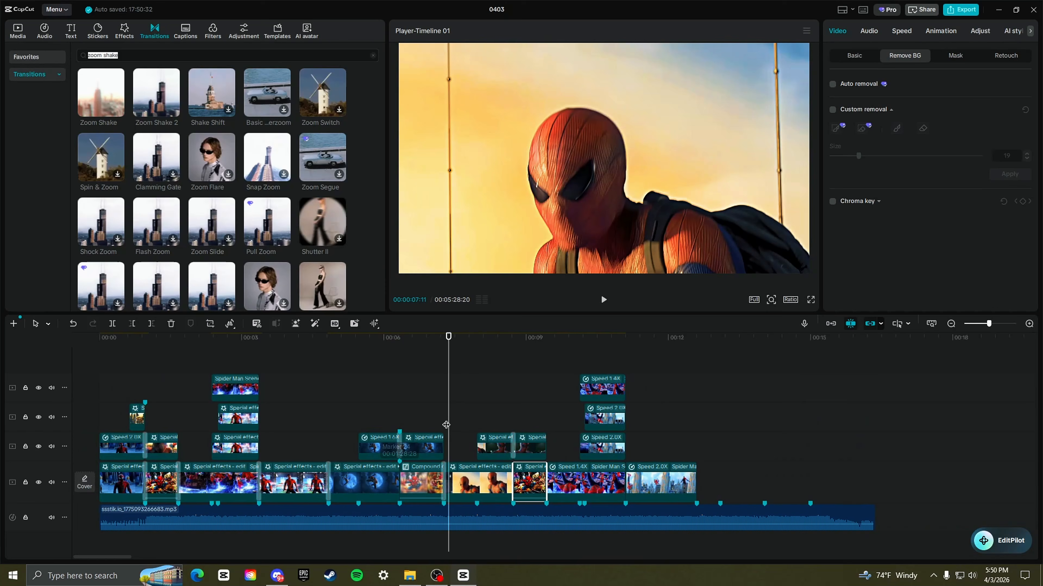
pyautogui.click(446, 425)
pyautogui.press('space')
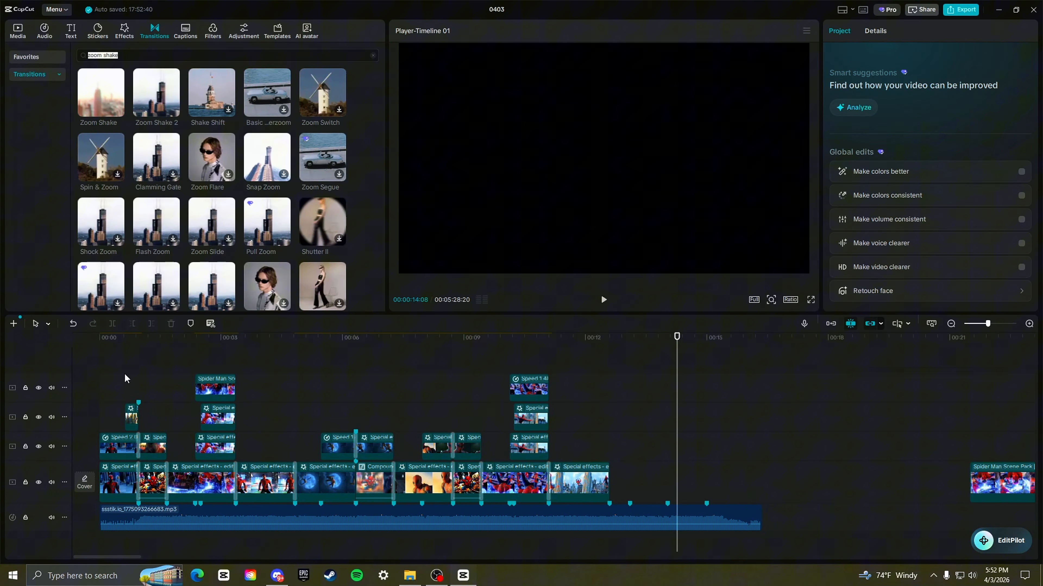
pyautogui.click(138, 382)
pyautogui.moveTo(138, 386)
pyautogui.mouseDown()
pyautogui.moveTo(576, 412)
pyautogui.moveTo(91, 408)
pyautogui.mouseUp()
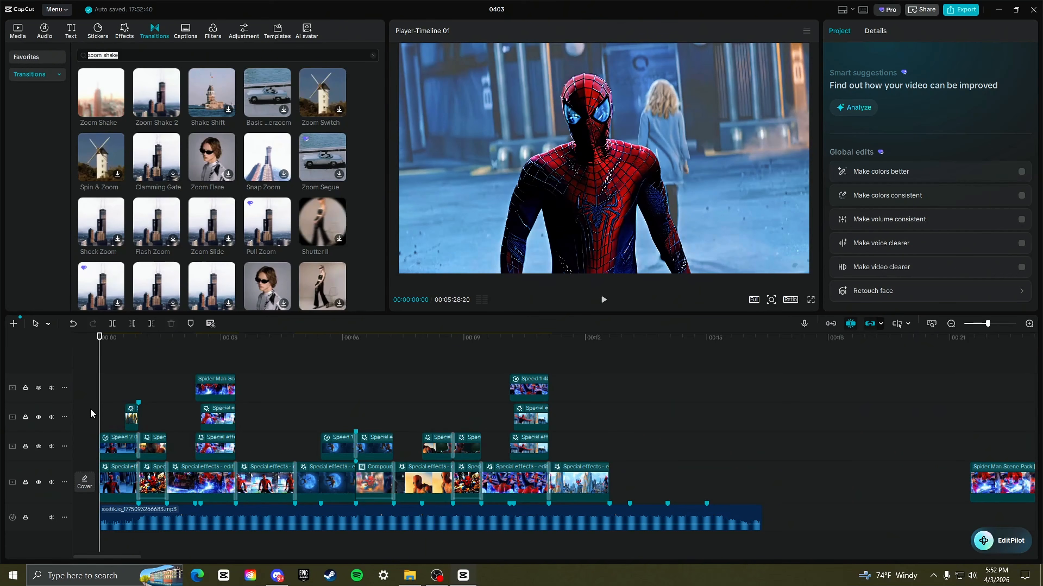
pyautogui.press('space')
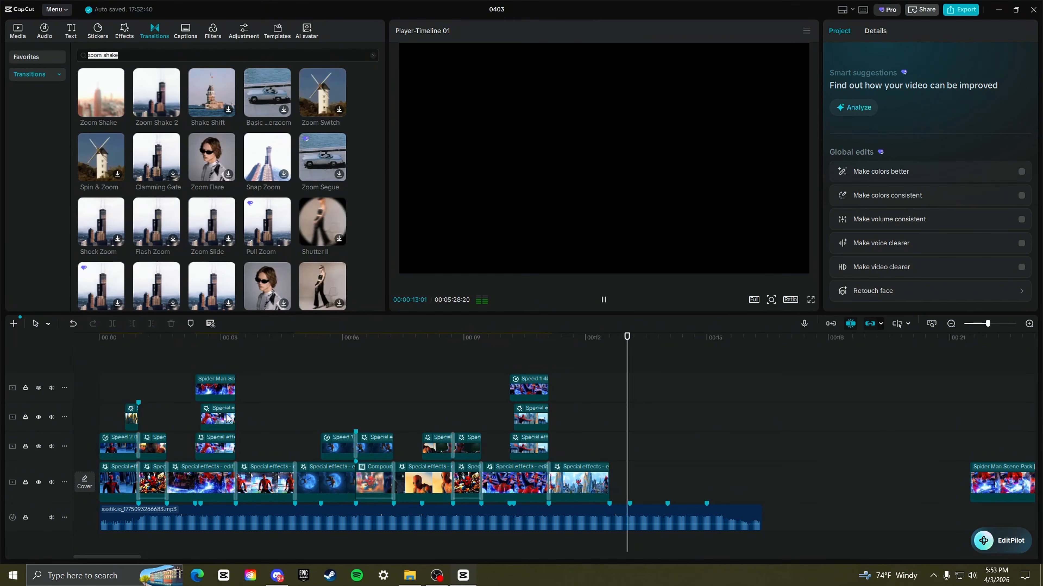
pyautogui.press('space')
# - Place tasm 1 scenepack scenes at the end of the main track and play them back against the music
pyautogui.moveTo(987, 324); pyautogui.dragTo(976, 325)
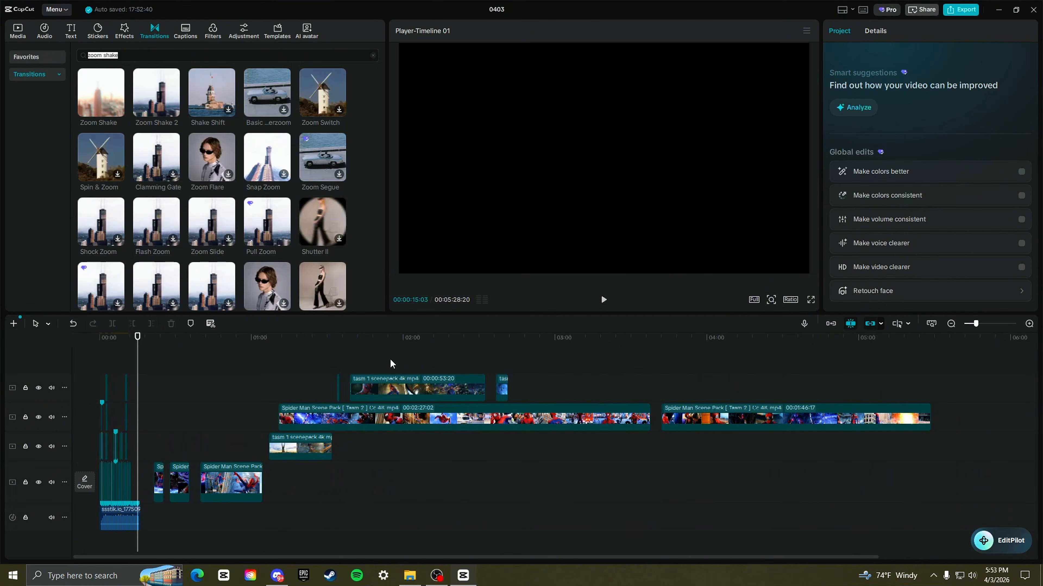
pyautogui.click(360, 338)
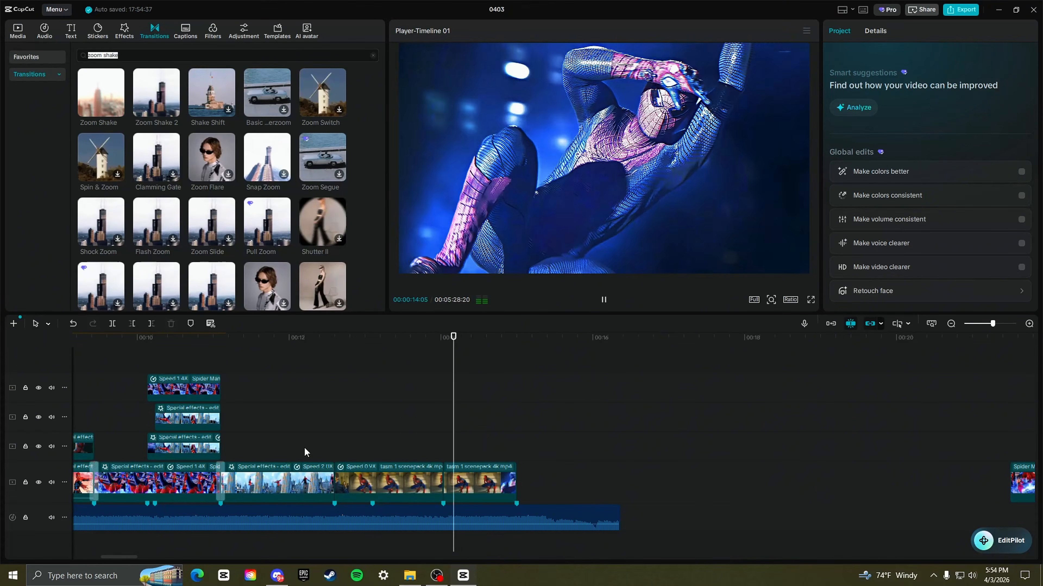
pyautogui.press('space')
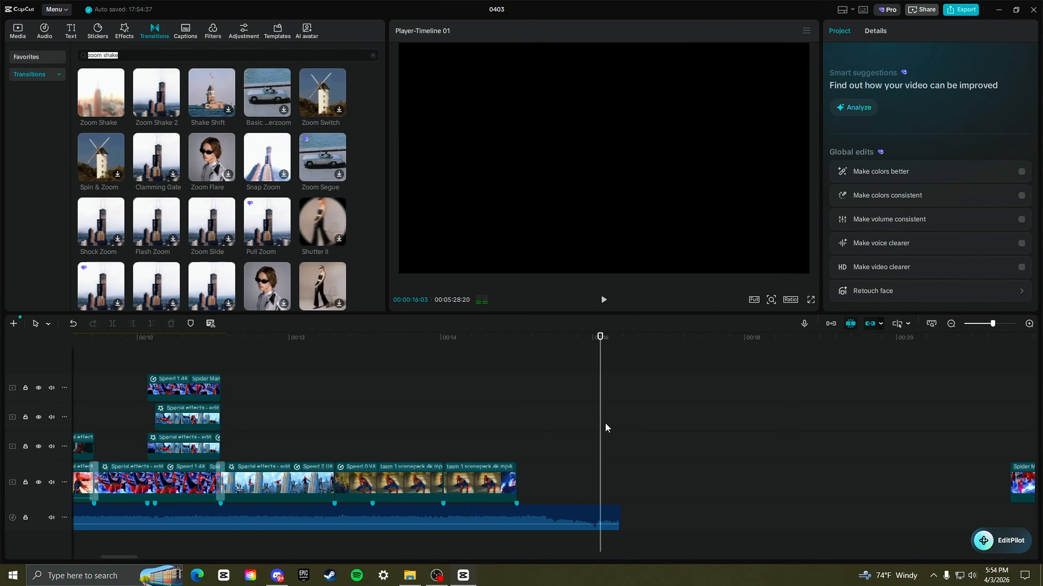
# - Delete the last tasm 1 scenepack clip, the blue-lit Spider-Man shot, from the end of the main track
pyautogui.keyDown('ctrl'); pyautogui.scroll(-2, 606, 427); pyautogui.keyUp('ctrl')
pyautogui.click(526, 445)
pyautogui.click(533, 483)
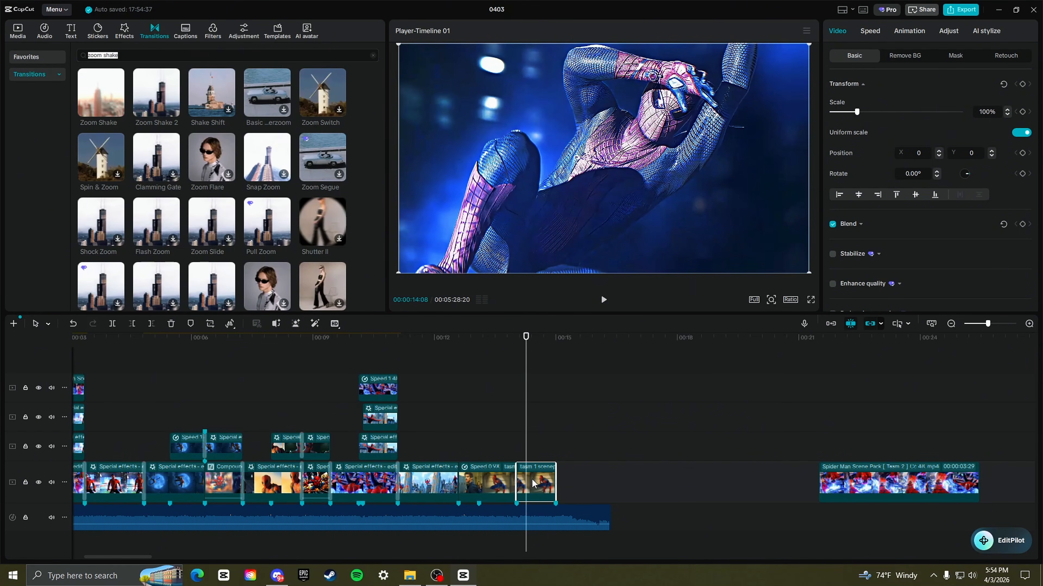
pyautogui.press('Delete')
pyautogui.click(504, 482)
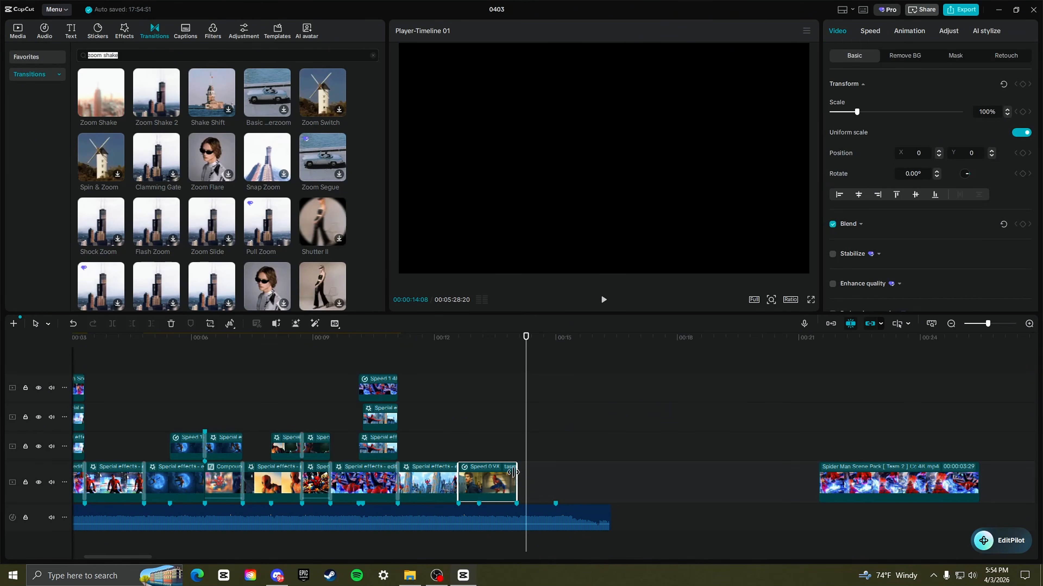
# - Copy the opening walking Spider-Man clip to the end of the main track at 00:00:15:00
pyautogui.click(124, 488)
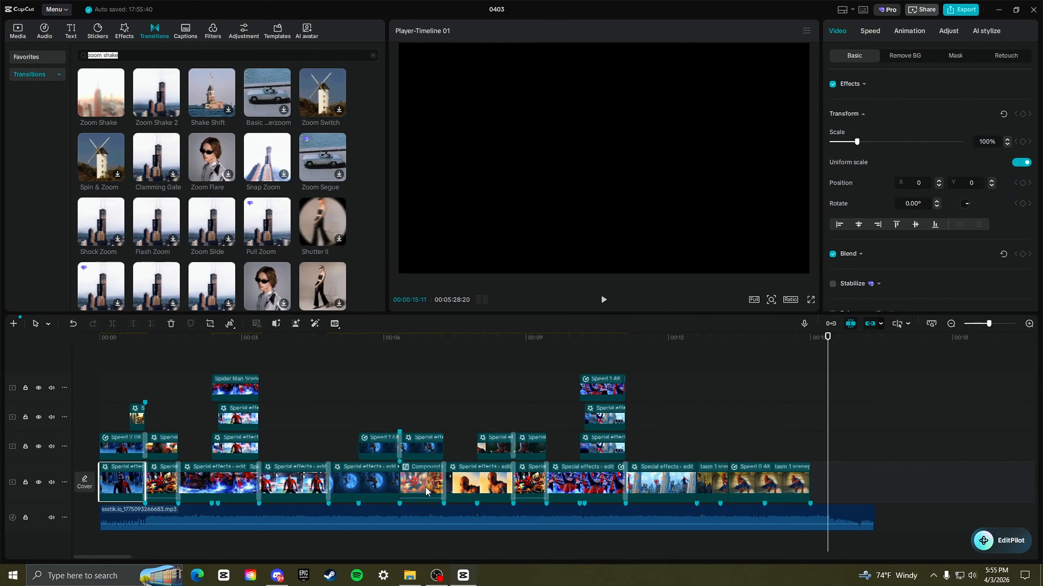
pyautogui.click(813, 447)
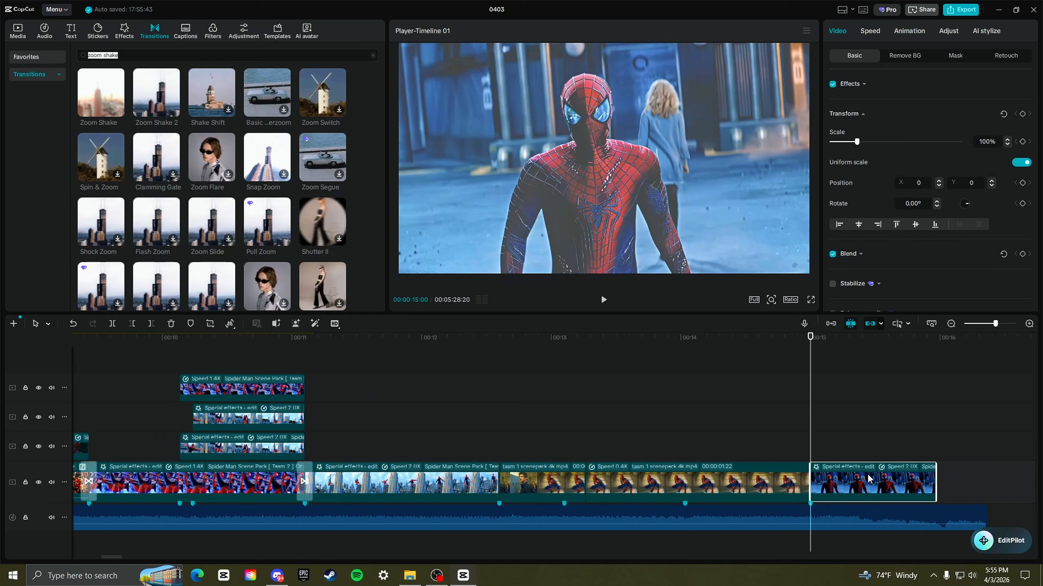
# - Play to the end of the music, split the walking Spider-Man overlay at 00:00:16:11 and delete the excess
pyautogui.click(642, 426)
pyautogui.press('space')
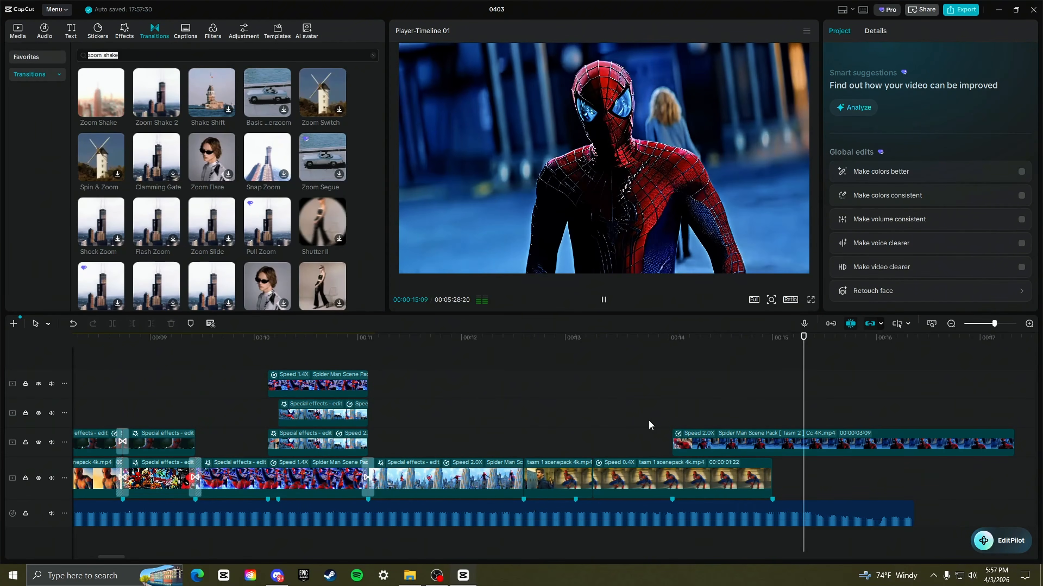
pyautogui.click(922, 450)
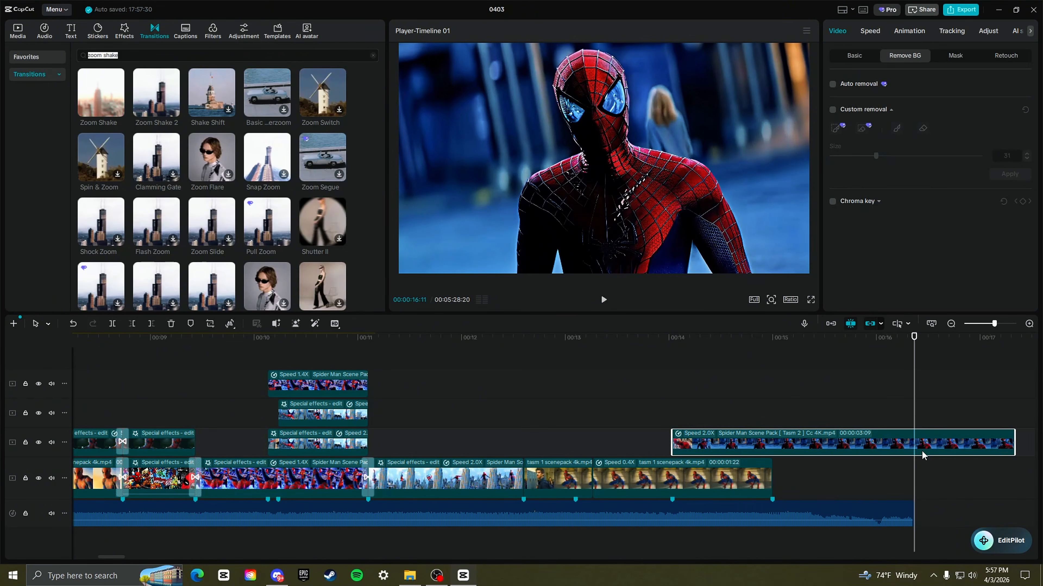
pyautogui.hotkey('ctrl', 'b')
pyautogui.press('Delete')
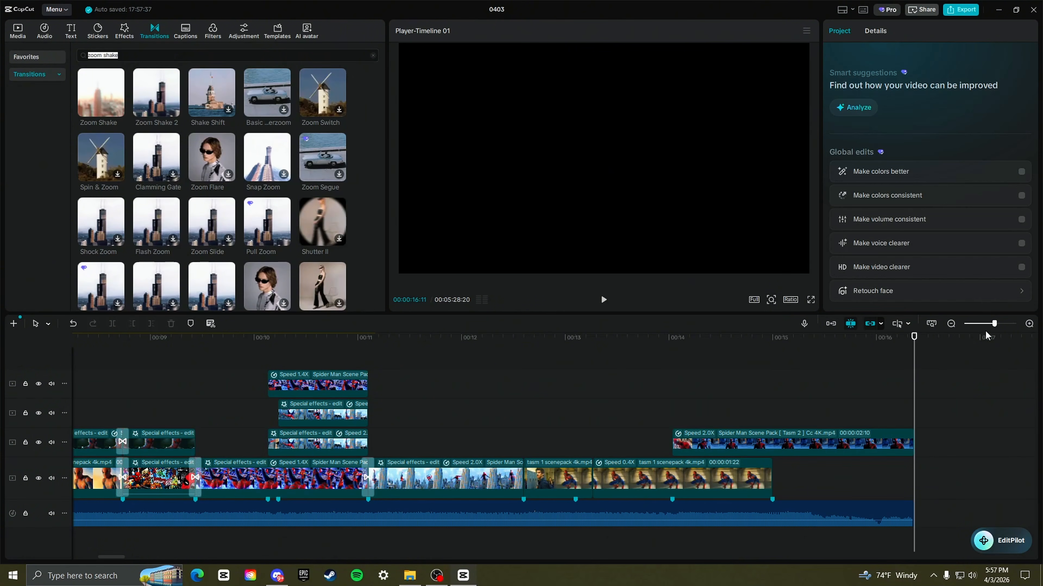
# - Delete all unused source clips after the end of the music and play the edit from the start
pyautogui.moveTo(993, 325); pyautogui.dragTo(976, 334)
pyautogui.moveTo(177, 389); pyautogui.dragTo(862, 506)
pyautogui.press('Delete')
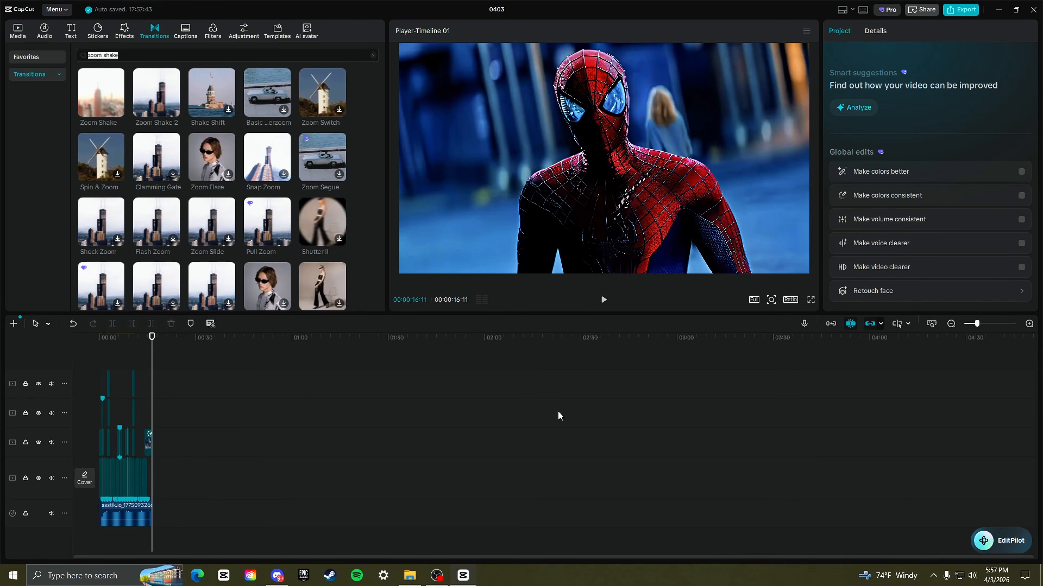
pyautogui.click(978, 325)
pyautogui.press('space')
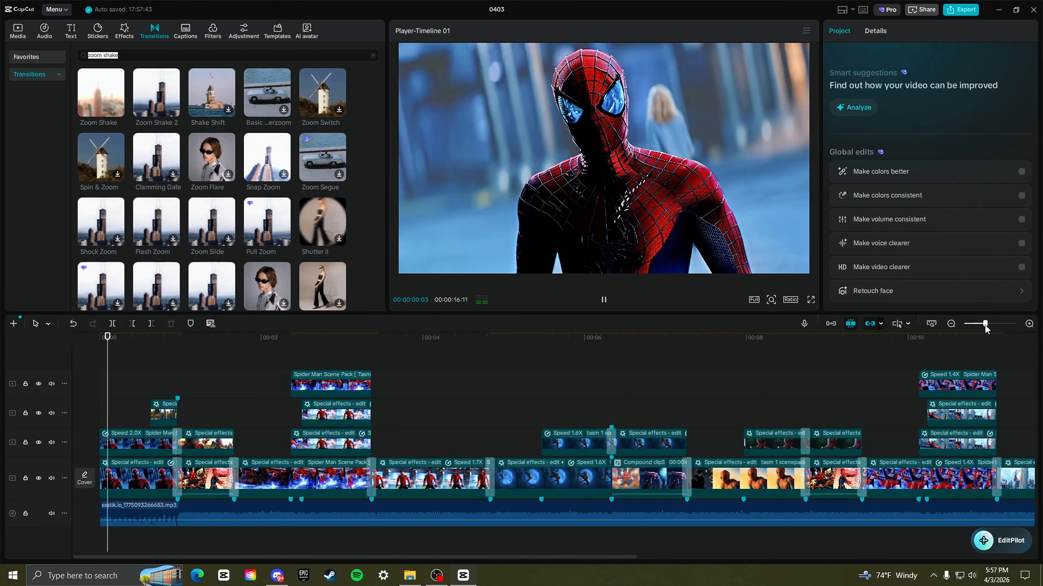
# - Play the ending of the edit and split the walking Spider-Man overlay at 00:00:15:00
pyautogui.click(759, 417)
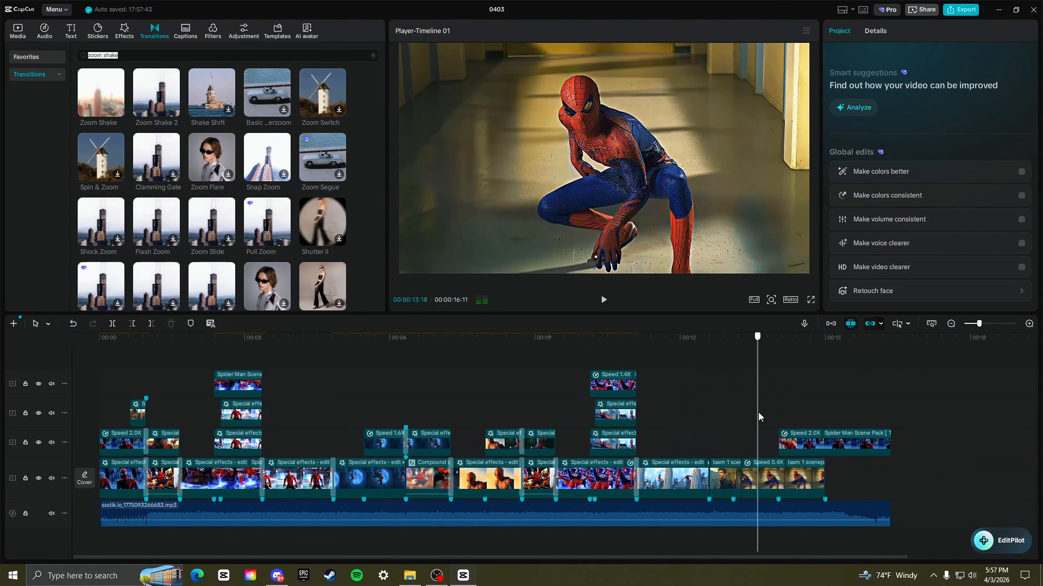
pyautogui.moveTo(758, 417); pyautogui.dragTo(843, 409)
pyautogui.press('space')
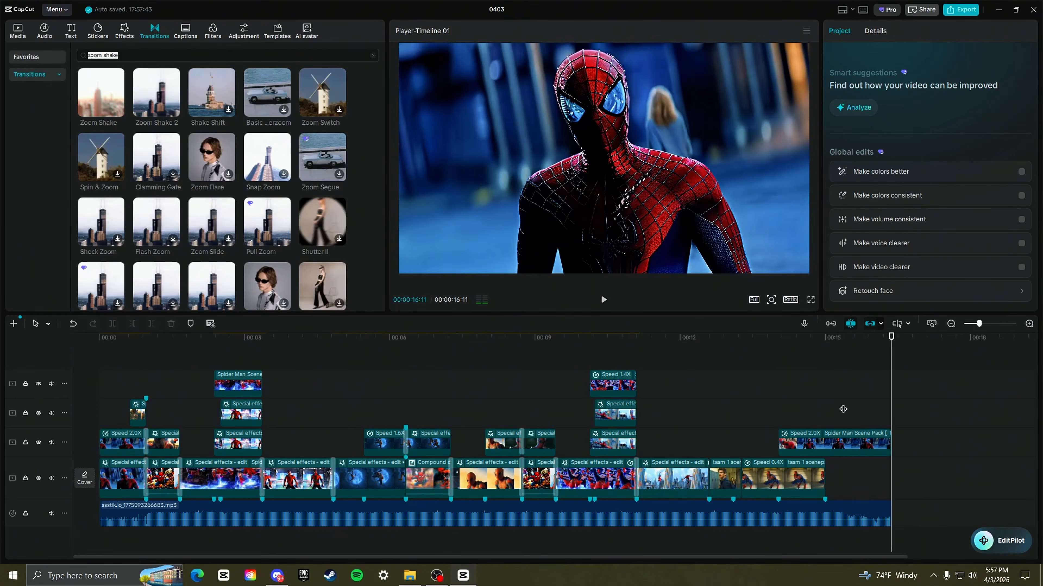
pyautogui.press('space')
pyautogui.click(750, 427)
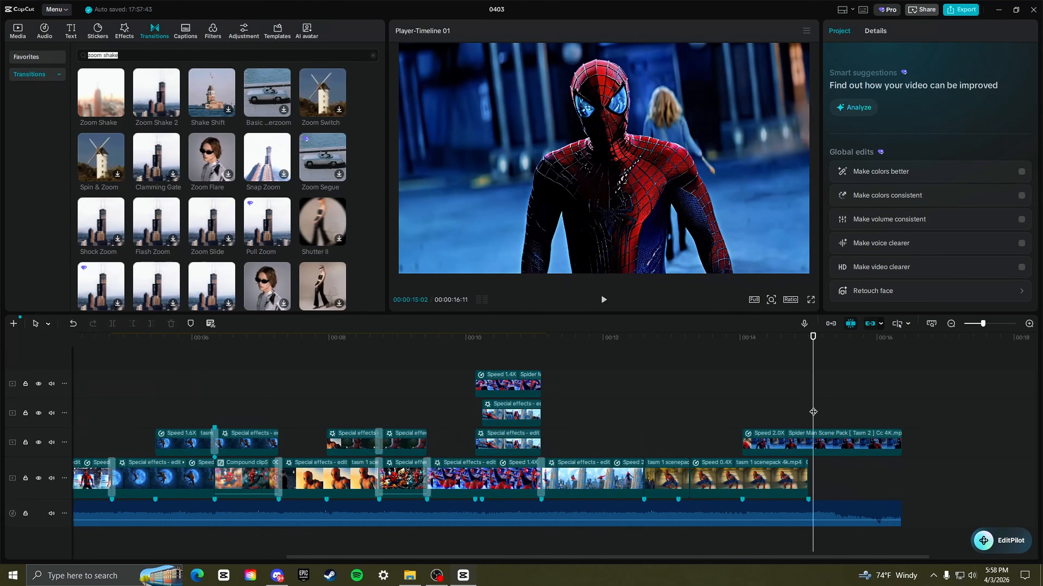
pyautogui.click(815, 442)
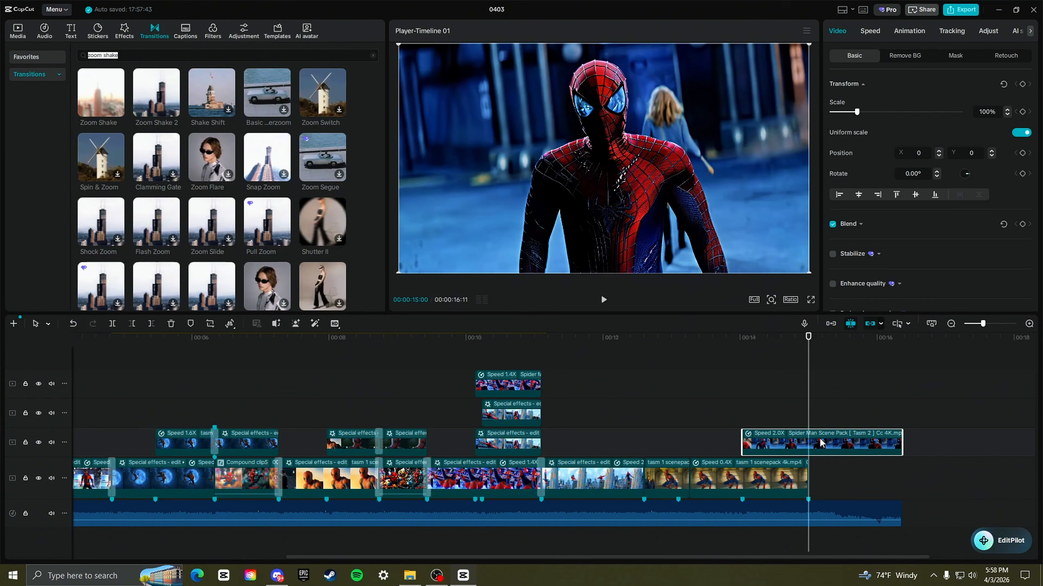
pyautogui.hotkey('ctrl', 'b')
# - Combine the two crouching Spider-Man clips into one compound clip and place a copy directly above it on the overlay track
pyautogui.click(676, 434)
pyautogui.moveTo(663, 445); pyautogui.dragTo(703, 472)
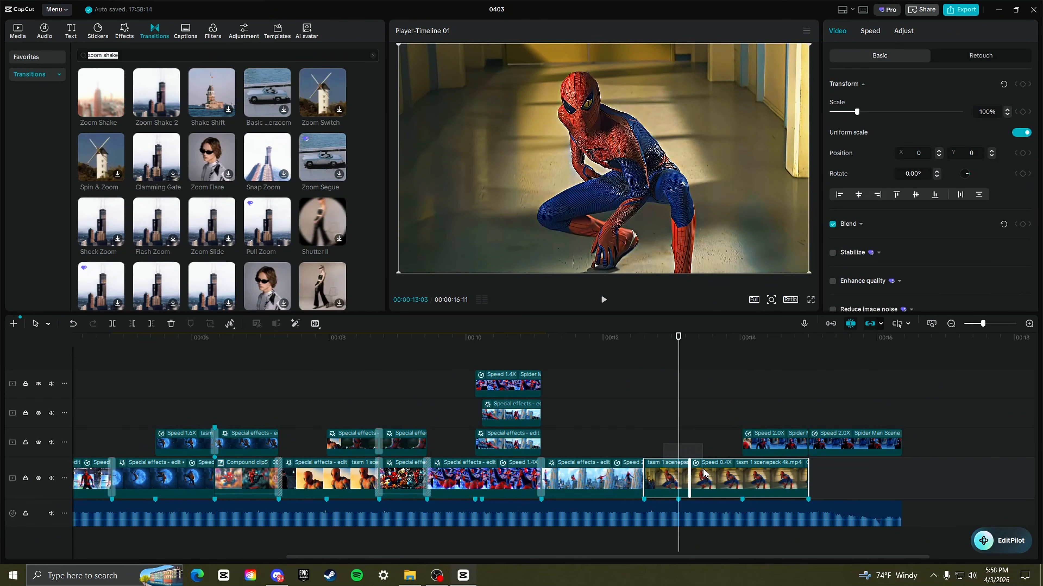
pyautogui.hotkey('alt', 'g')
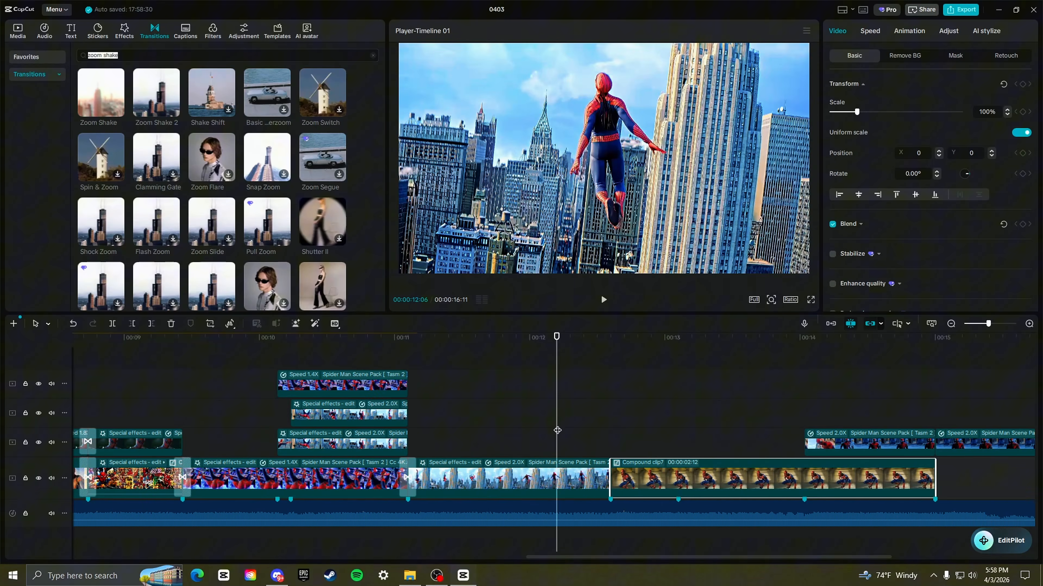
pyautogui.hotkey('ctrl', 'v')
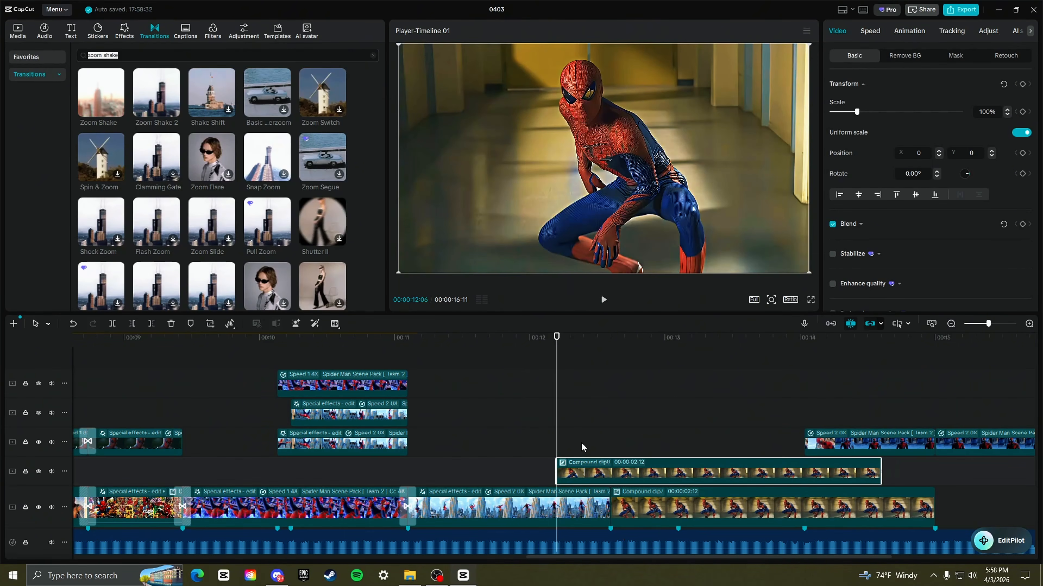
pyautogui.moveTo(611, 472); pyautogui.dragTo(677, 424)
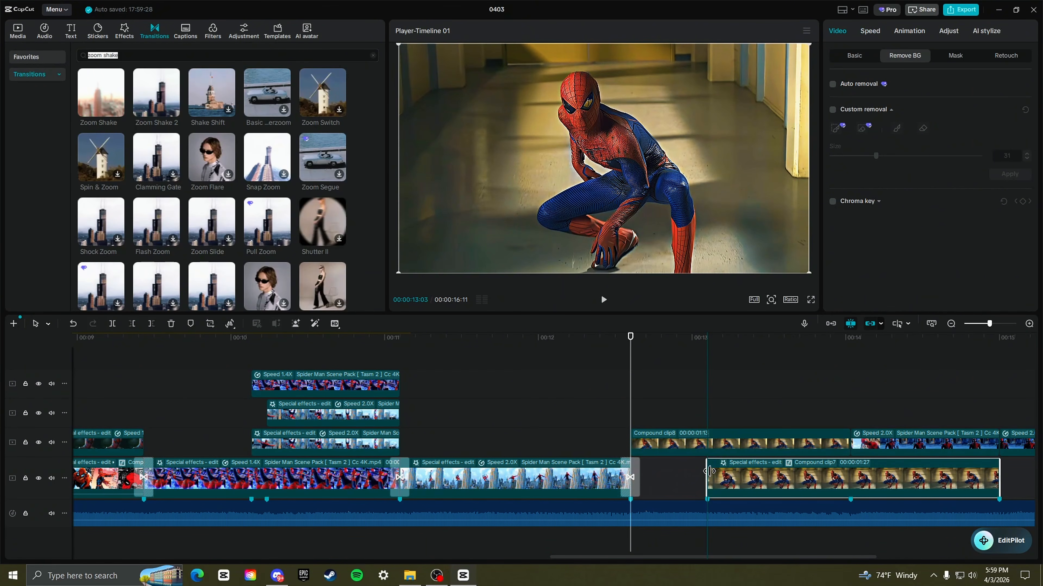
# - Copy the comic background clip to 00:00:12:18, speed it up to 1.4X and fit it into the main track gap before the compound clip
pyautogui.click(141, 479)
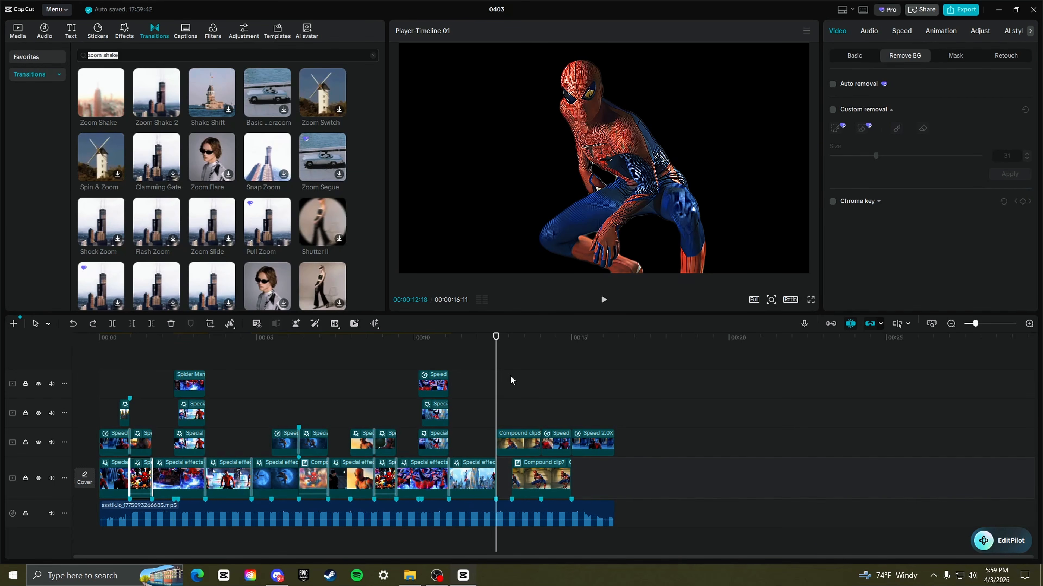
pyautogui.hotkey('ctrl', 'v')
pyautogui.moveTo(975, 324); pyautogui.dragTo(991, 325)
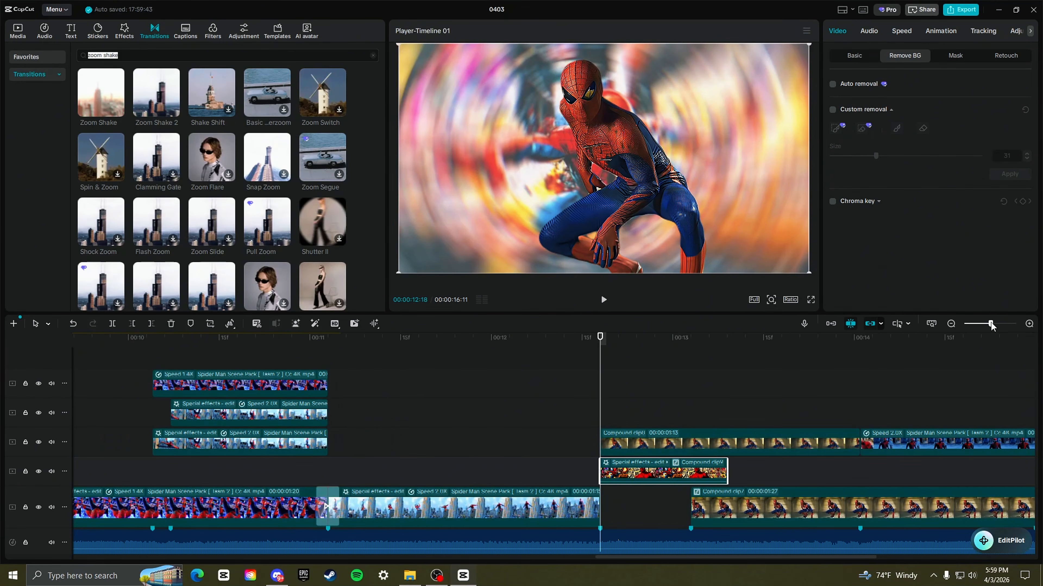
pyautogui.click(902, 31)
pyautogui.moveTo(725, 462); pyautogui.dragTo(690, 466)
pyautogui.rightClick(696, 464)
pyautogui.press('Escape')
pyautogui.moveTo(674, 474)
pyautogui.mouseDown()
pyautogui.moveTo(673, 500)
pyautogui.moveTo(664, 494)
pyautogui.mouseUp()
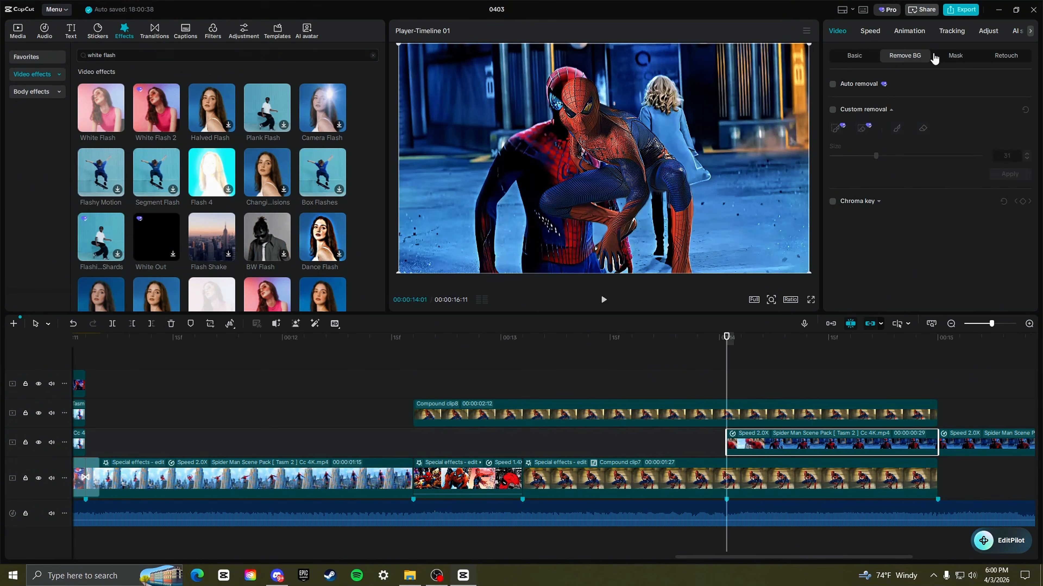
# - Mask the first walking Spider-Man overlay piece to a 3600 by 750 strip across the upper frame and play the section
pyautogui.click(935, 58)
pyautogui.click(848, 100)
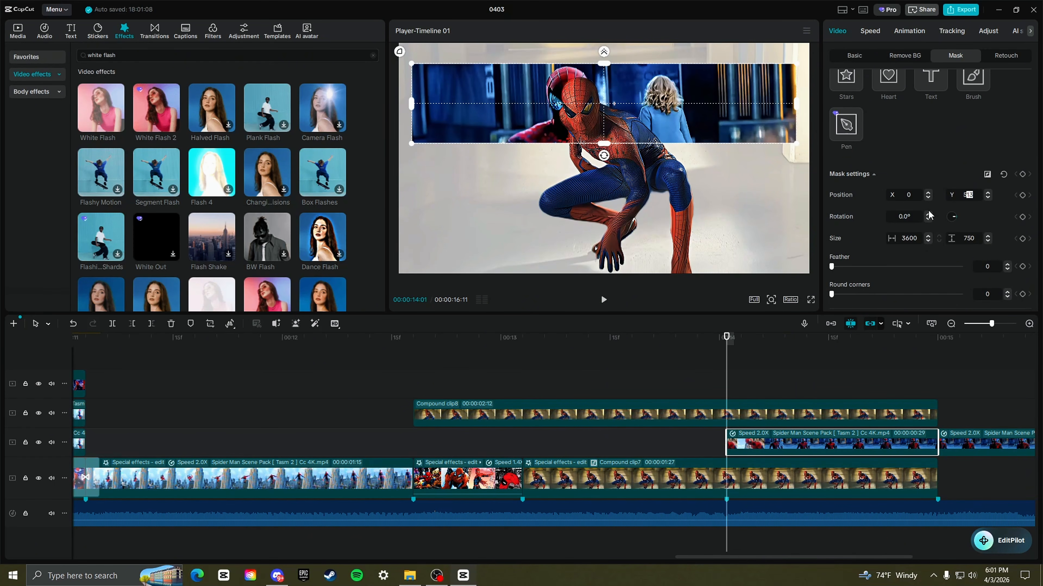
pyautogui.write('00')
pyautogui.press('Return')
pyautogui.click(627, 374)
pyautogui.press('space')
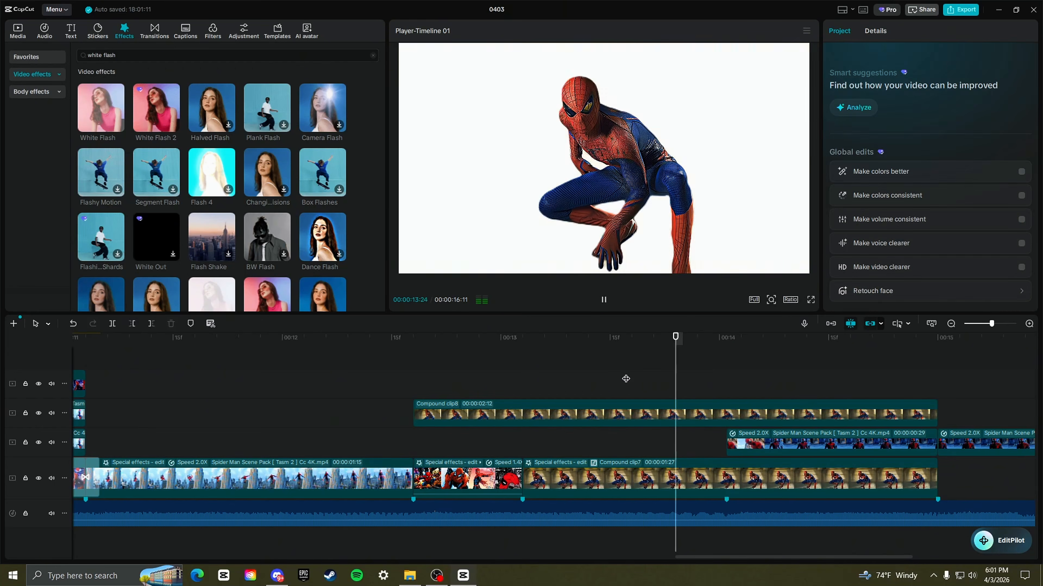
pyautogui.click(625, 378)
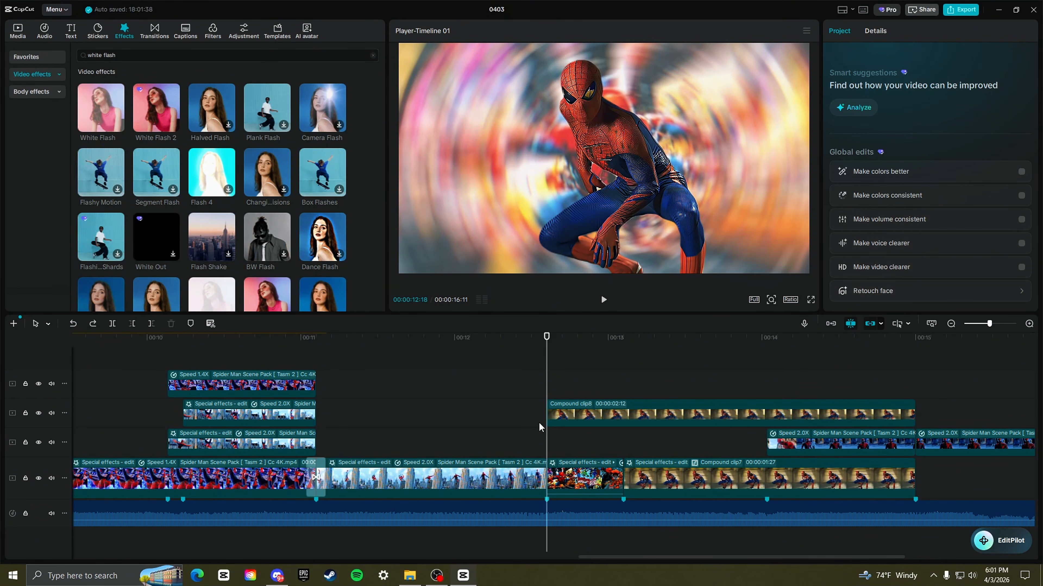
# - Add a Zoom Shake transition between the city flight clip and the comic background clip at 00:00:12:18
pyautogui.moveTo(546, 397); pyautogui.dragTo(577, 411)
pyautogui.moveTo(578, 449); pyautogui.dragTo(547, 451)
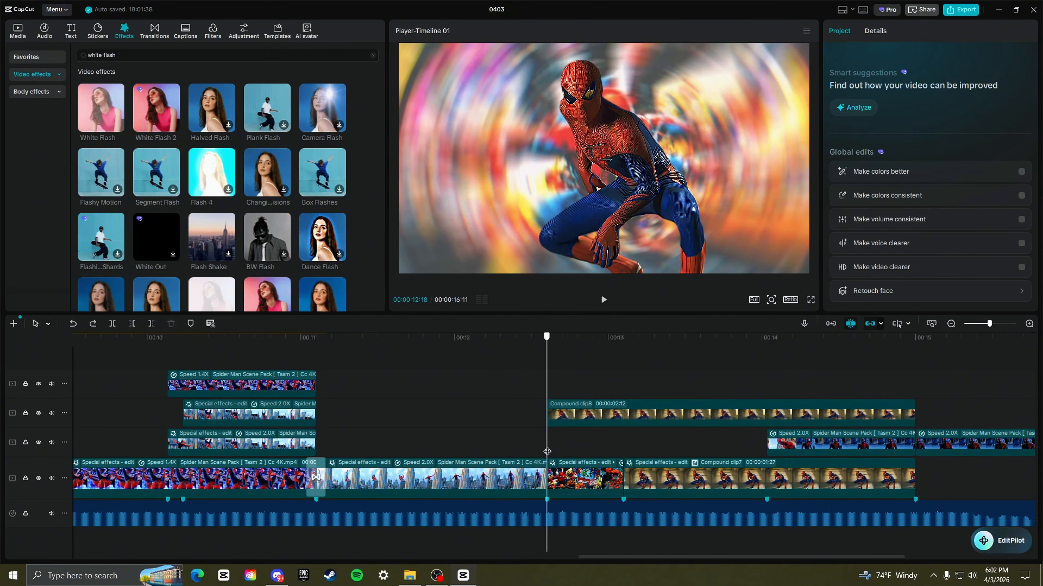
pyautogui.click(155, 30)
pyautogui.moveTo(100, 92); pyautogui.dragTo(519, 477)
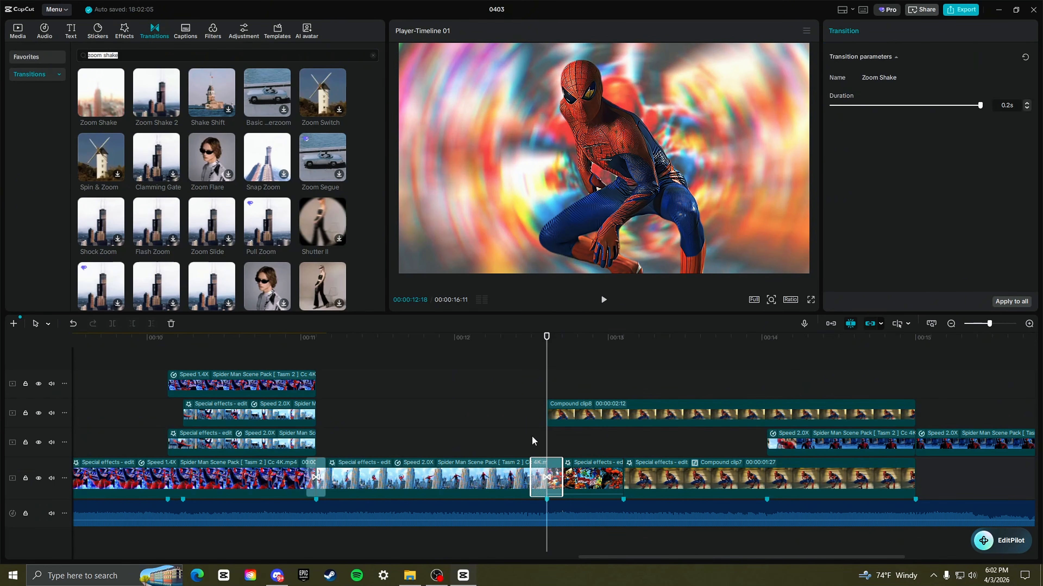
pyautogui.moveTo(547, 442); pyautogui.dragTo(556, 442)
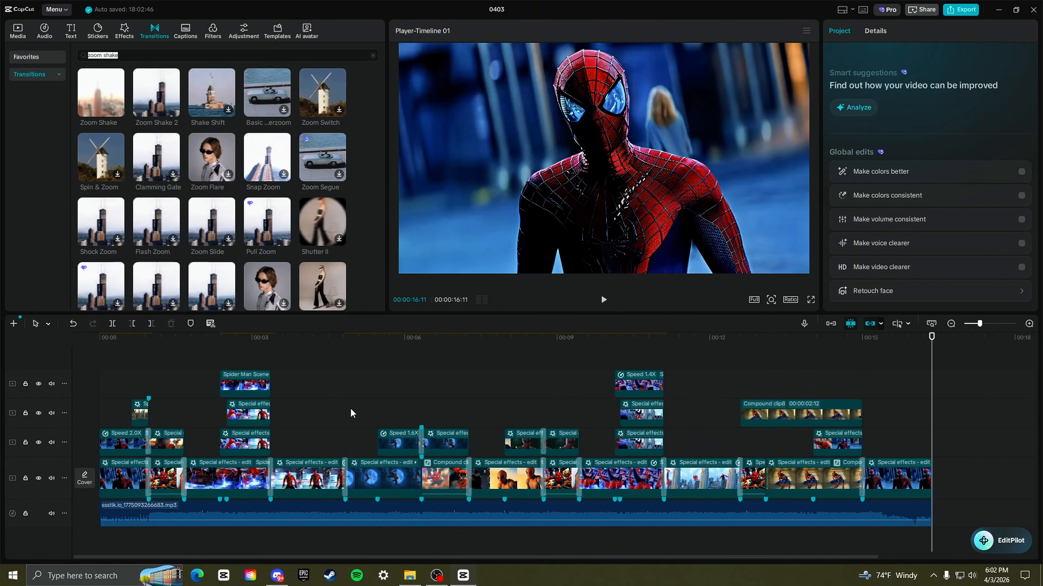
# - Return to the start of the edit and generate automatic captions with English as the spoken language
pyautogui.click(351, 414)
pyautogui.moveTo(351, 414); pyautogui.dragTo(153, 415)
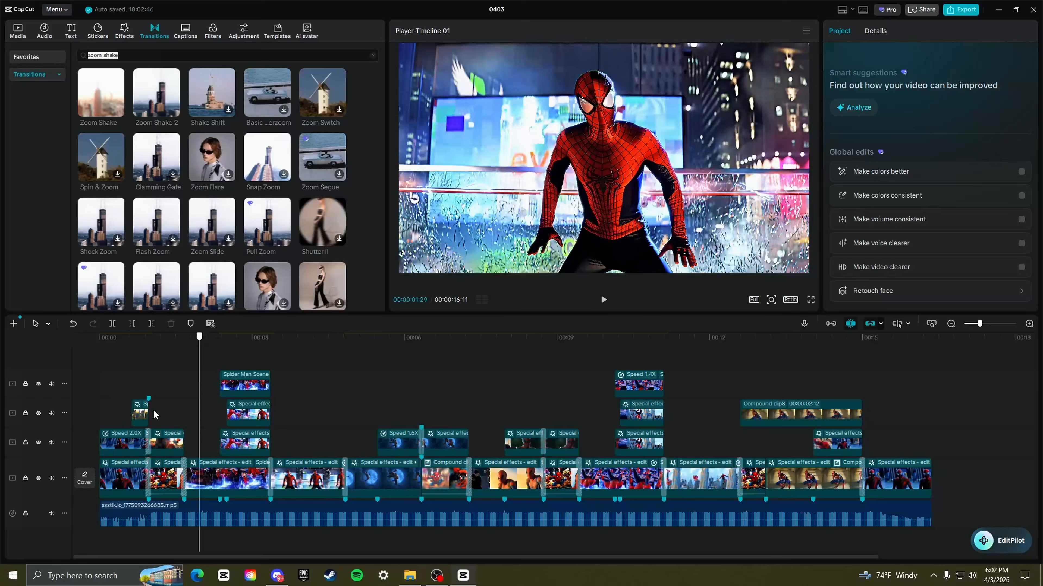
pyautogui.press('Home')
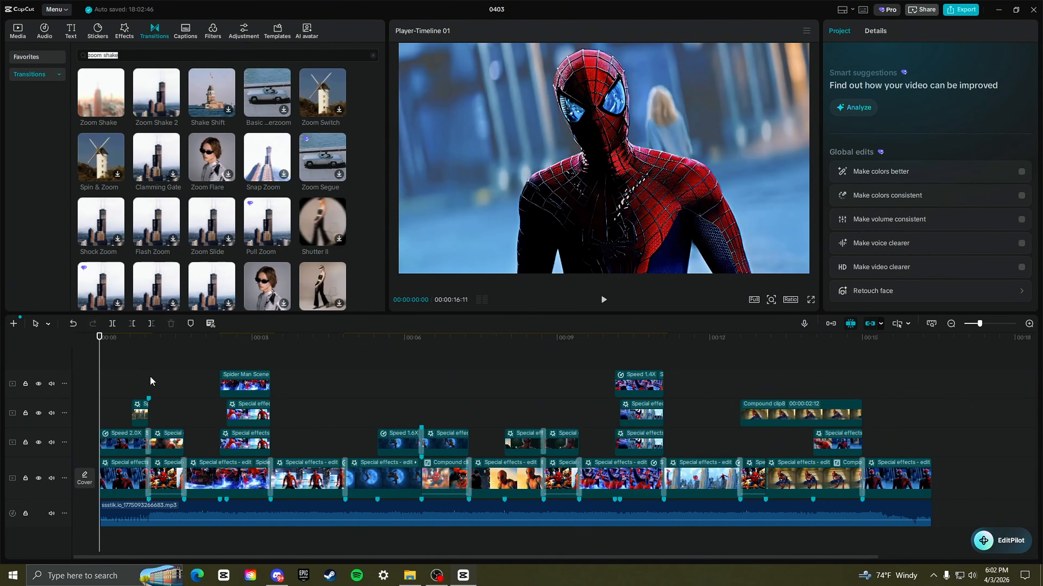
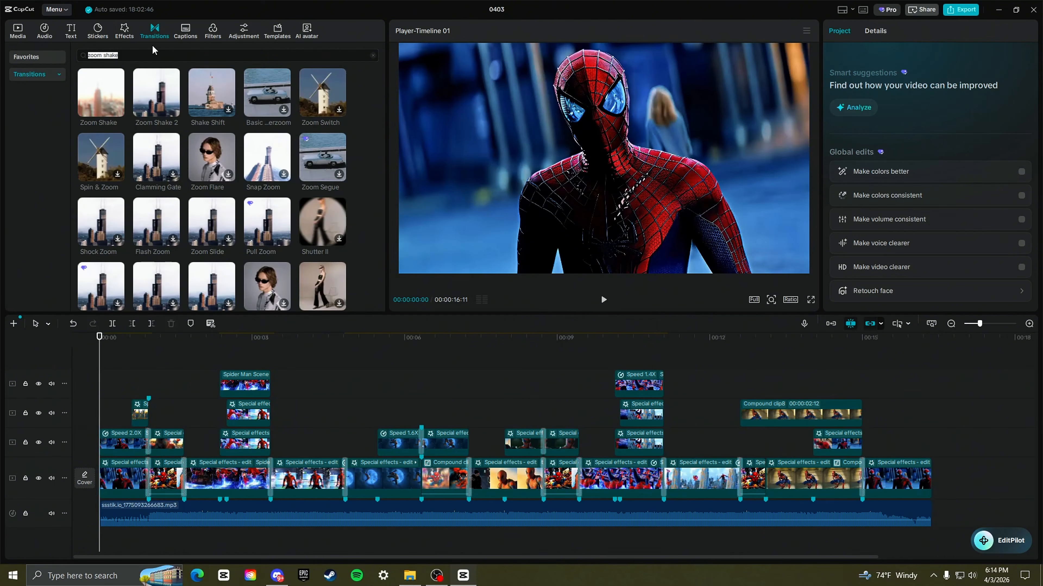
pyautogui.scroll(1, 245, 496)
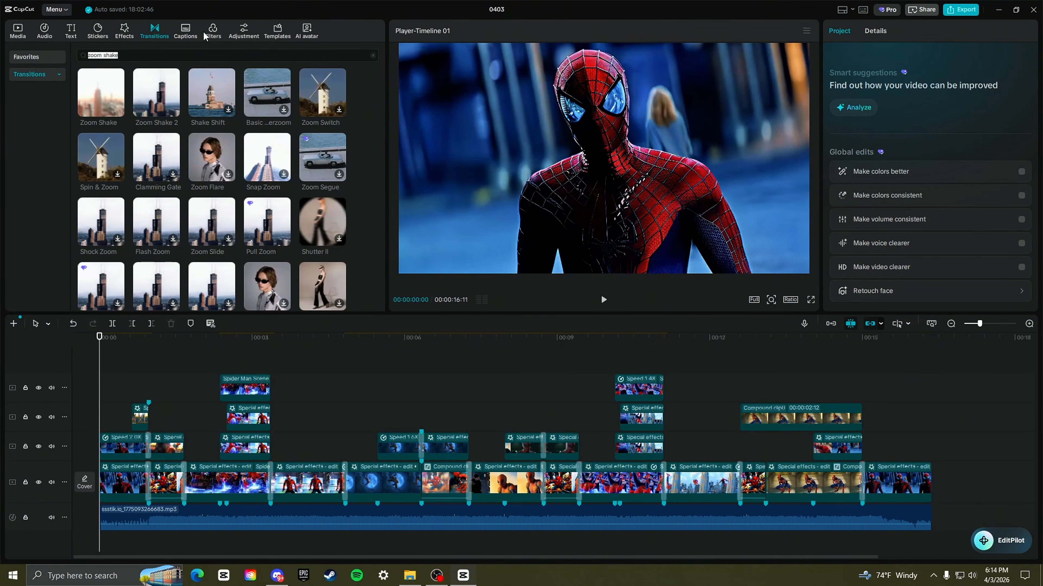
pyautogui.click(183, 31)
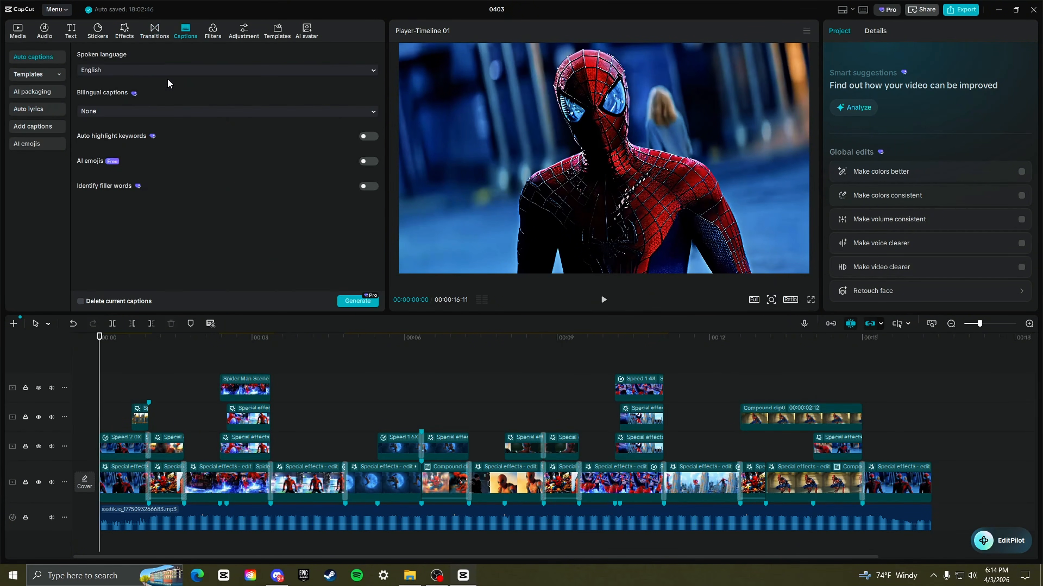
pyautogui.click(359, 304)
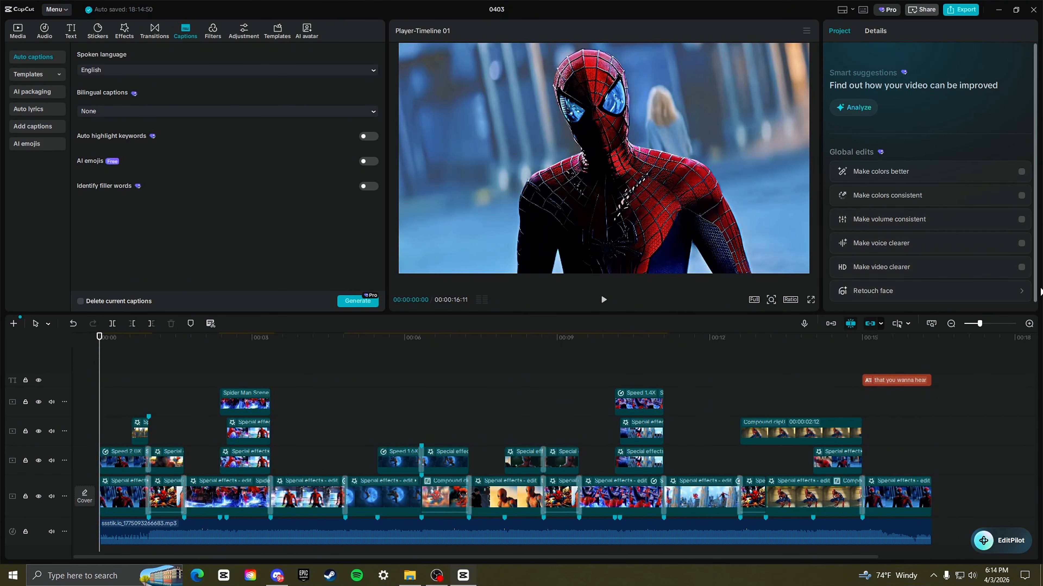
# - Play the opening, find the cue after the first transition and add a timeline marker at 00:00:01:14
pyautogui.moveTo(979, 324); pyautogui.dragTo(986, 326)
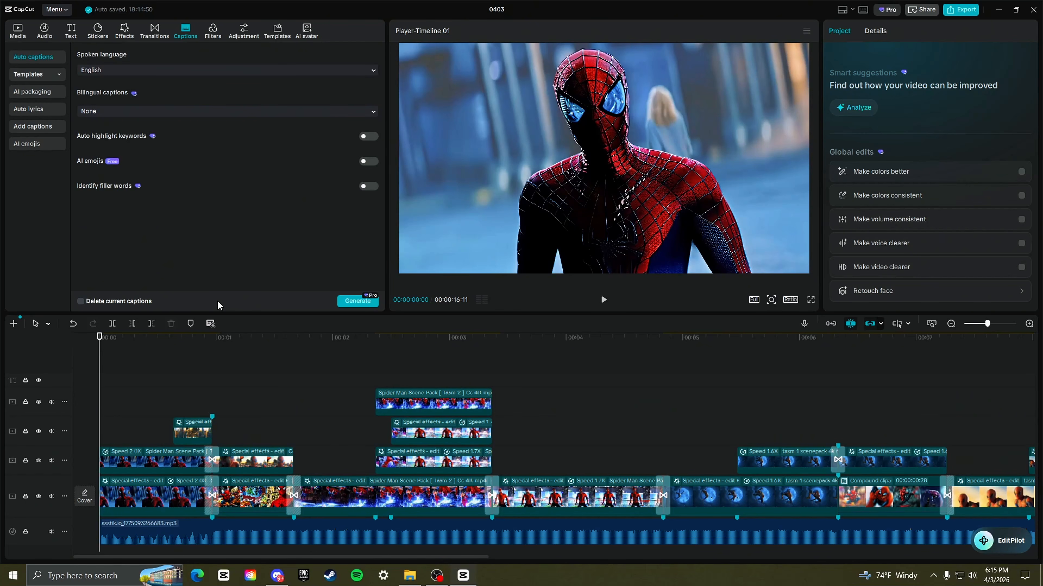
pyautogui.click(153, 396)
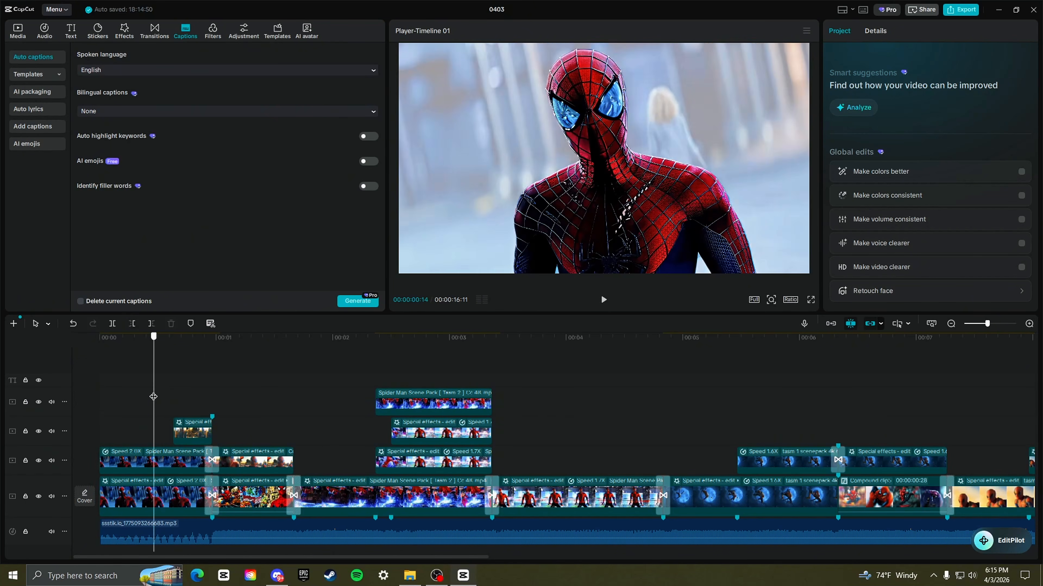
pyautogui.moveTo(154, 396); pyautogui.dragTo(73, 406)
pyautogui.press('space')
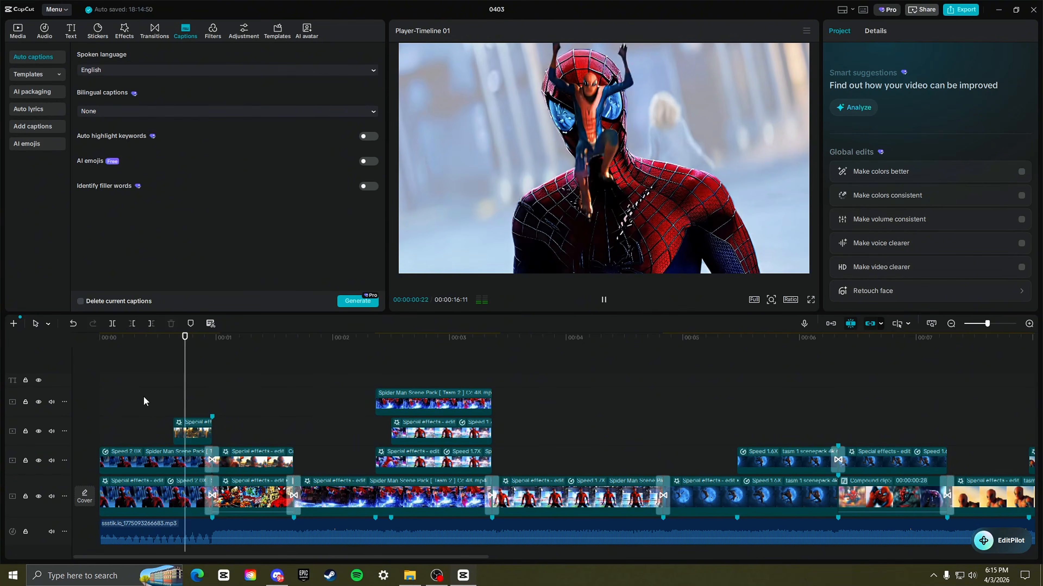
pyautogui.click(242, 389)
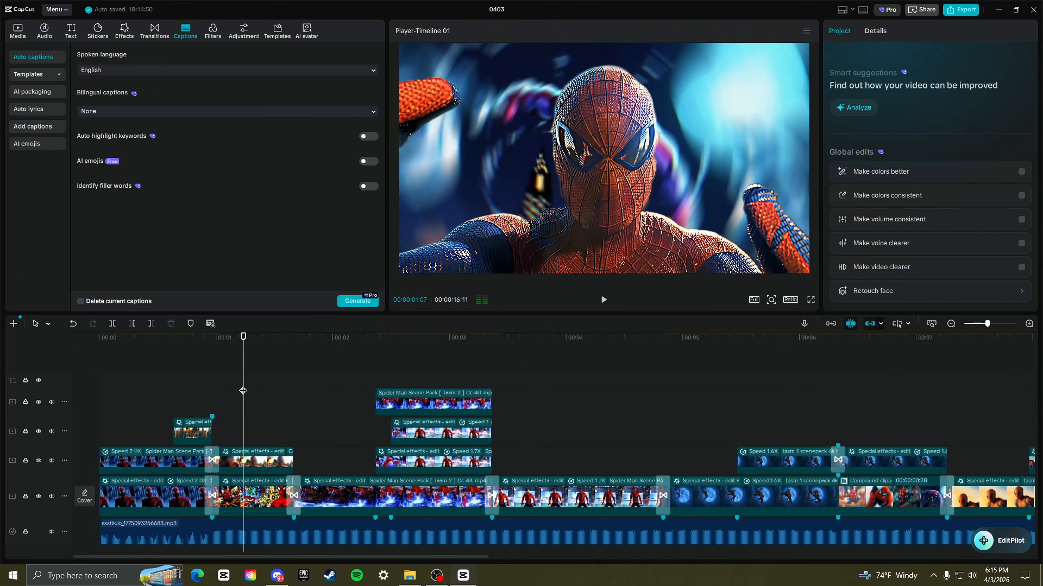
pyautogui.click(243, 391)
pyautogui.press('space')
pyautogui.click(263, 392)
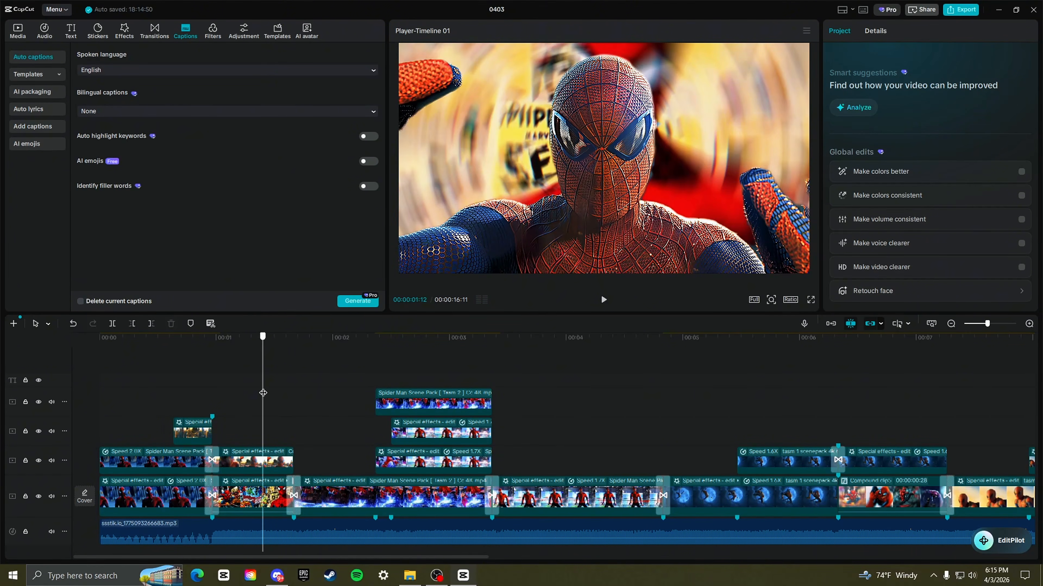
pyautogui.moveTo(263, 393); pyautogui.dragTo(272, 393)
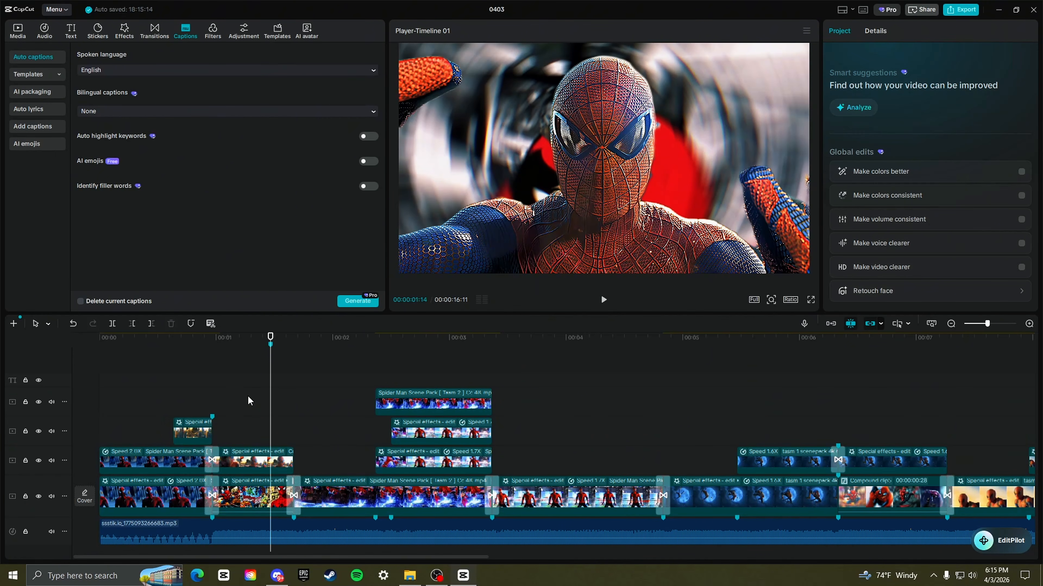
# - Play and scrub onward from 00:00:01:14, adding timeline markers at the following music cues
pyautogui.press('space')
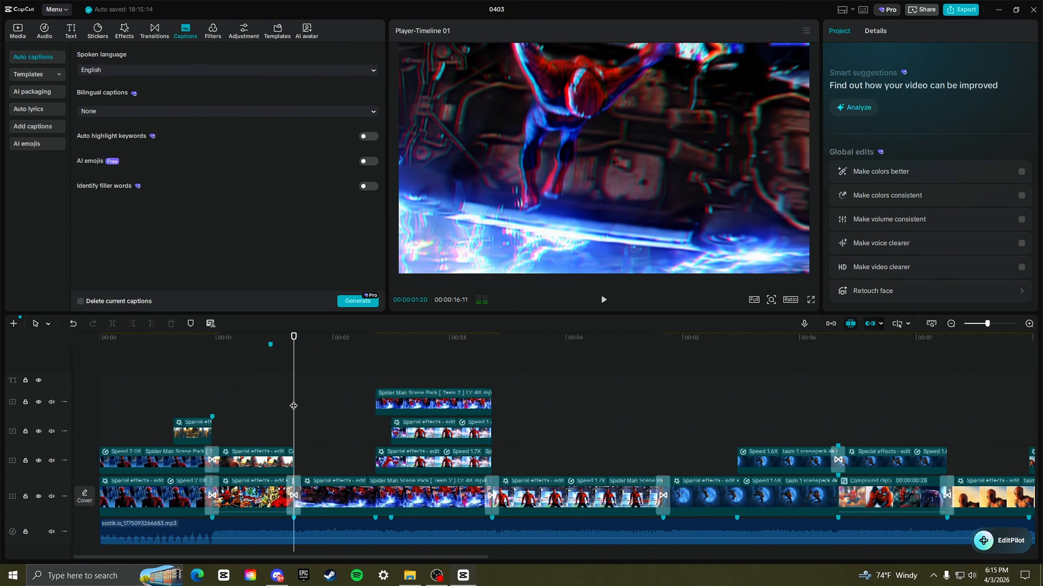
pyautogui.moveTo(294, 405); pyautogui.dragTo(421, 373)
pyautogui.click(342, 409)
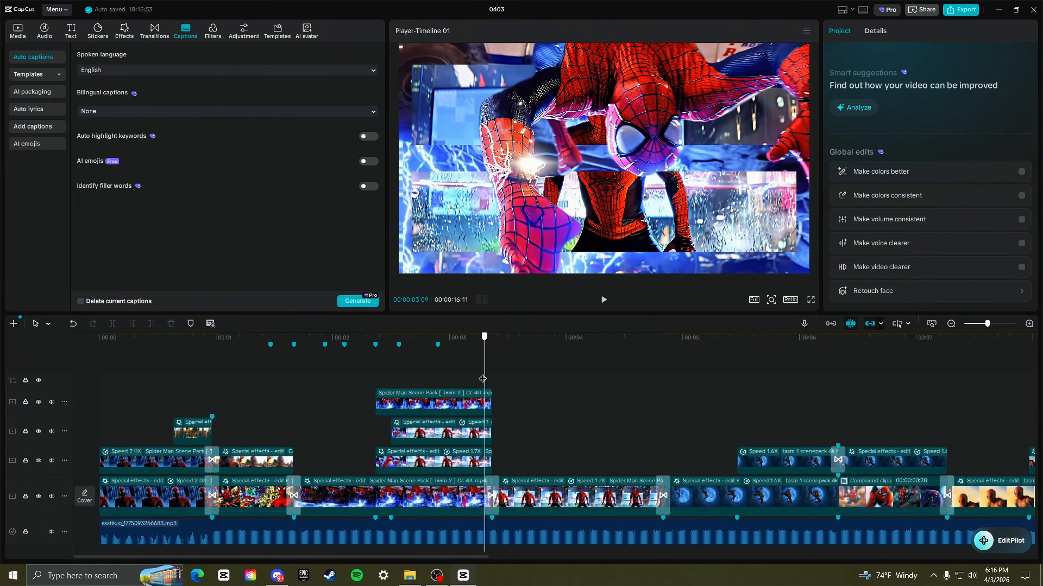
pyautogui.moveTo(482, 379); pyautogui.dragTo(405, 371)
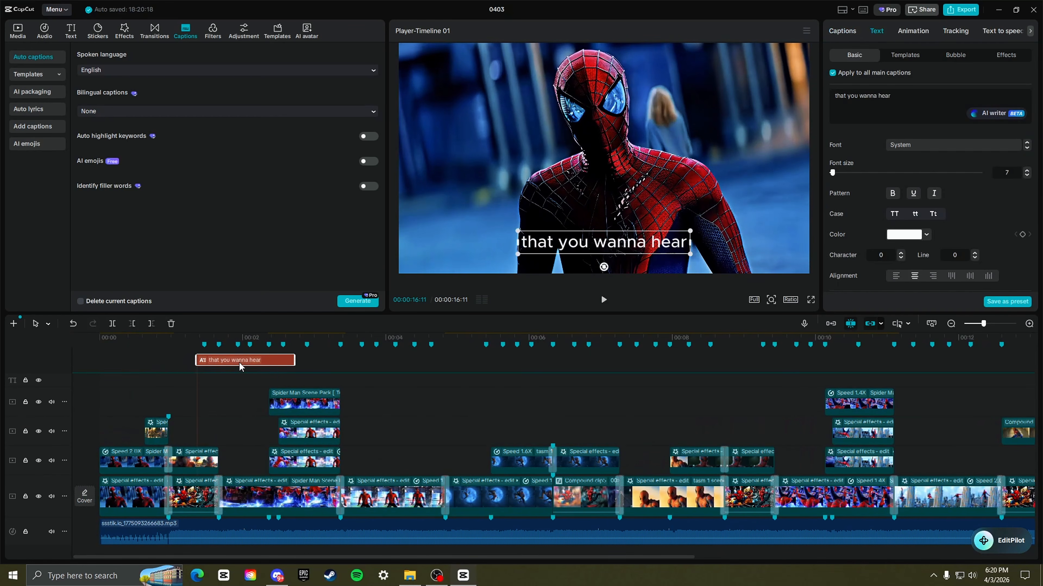
# - Move the caption "that you wanna hear" to start at the first timeline marker at 00:00:01:14
pyautogui.moveTo(238, 362); pyautogui.dragTo(249, 380)
pyautogui.moveTo(248, 383); pyautogui.dragTo(249, 383)
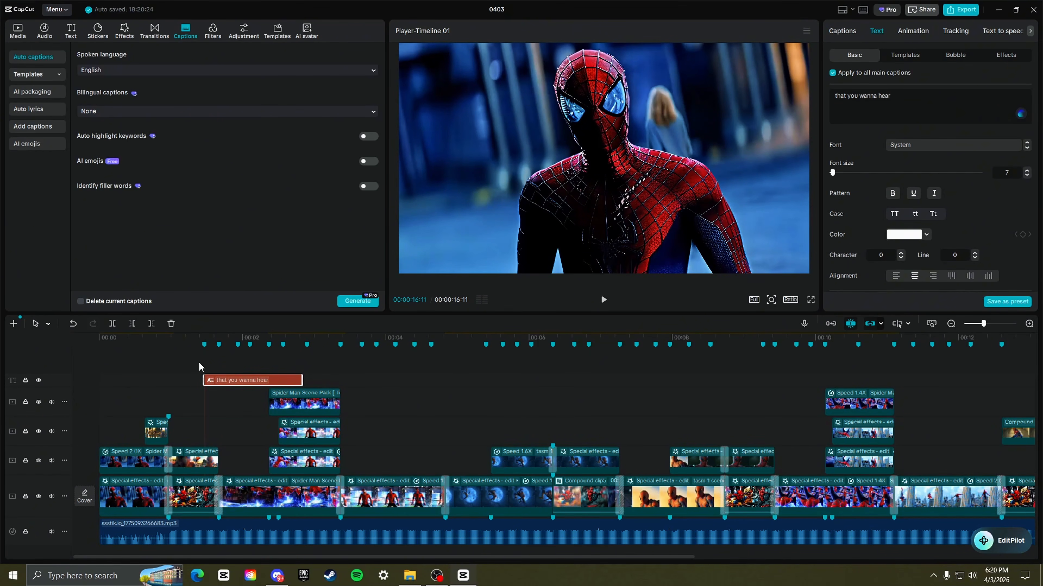
pyautogui.click(204, 362)
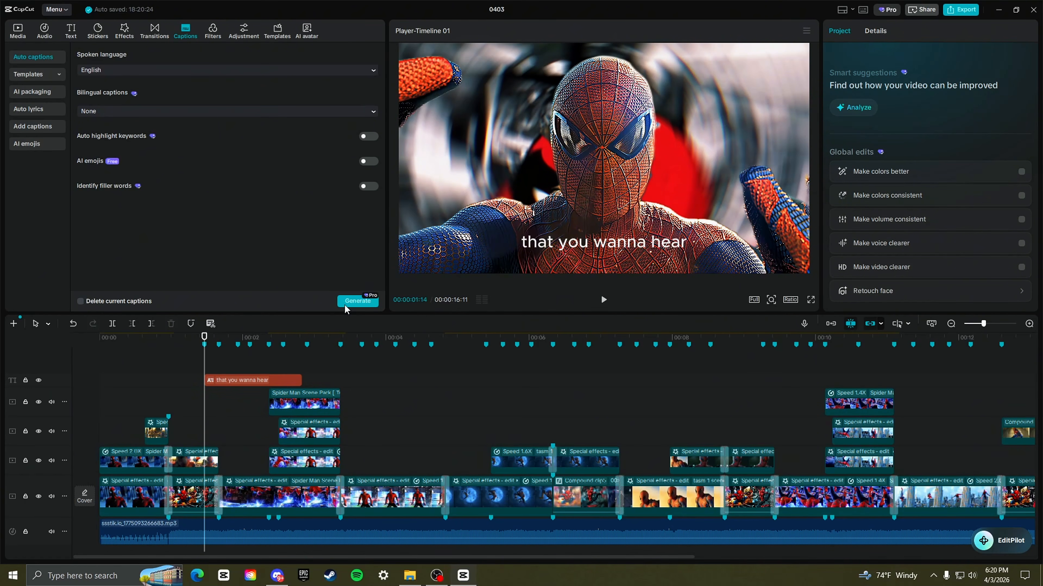
pyautogui.moveTo(983, 324); pyautogui.dragTo(976, 325)
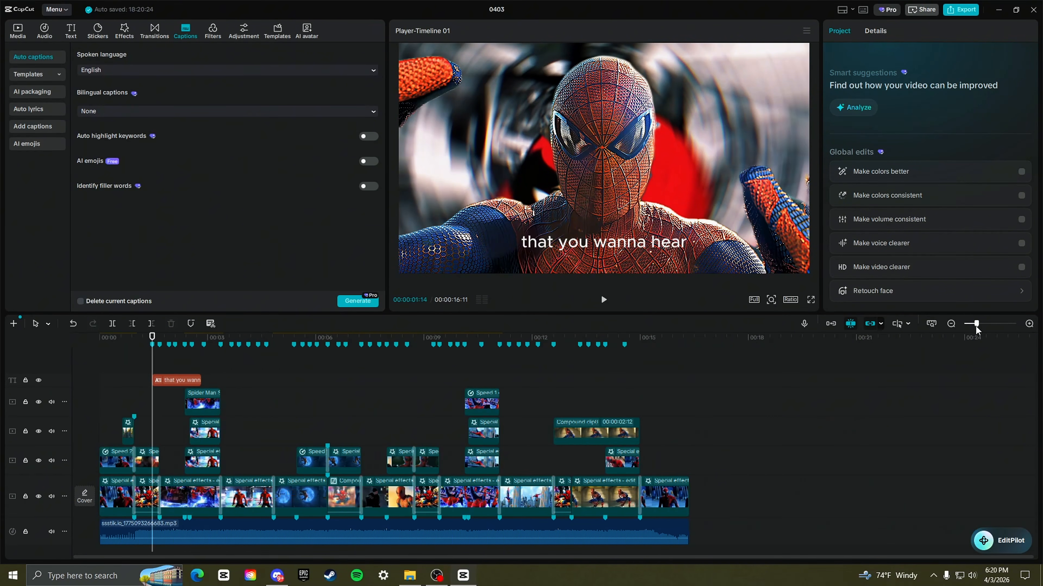
# - Import the comic dialogue clip "but.. peter" from the Spiderman folder and place it on the timeline after the edit's end
pyautogui.click(15, 30)
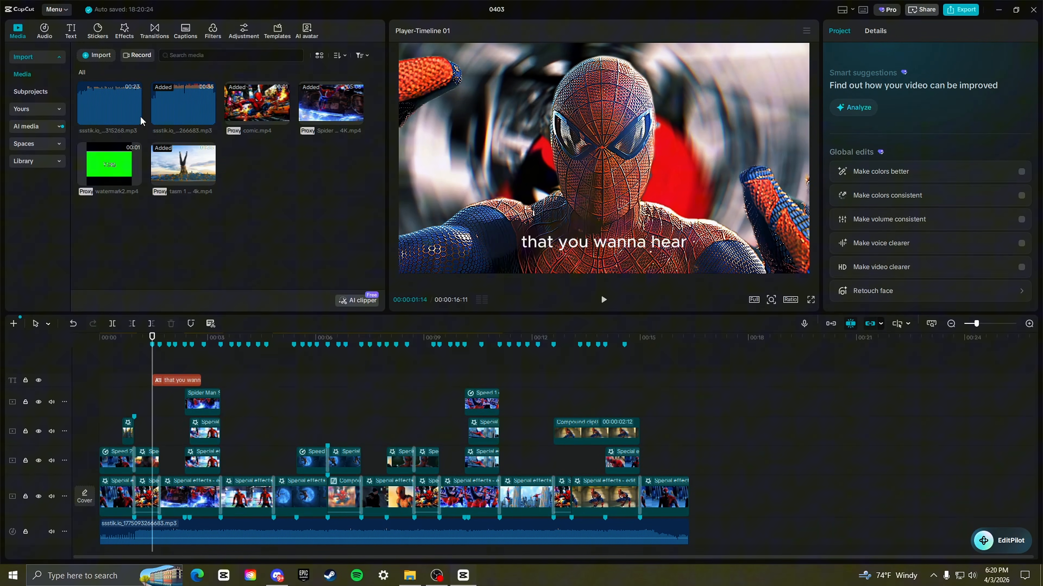
pyautogui.click(102, 62)
pyautogui.scroll(-3, 51, 179)
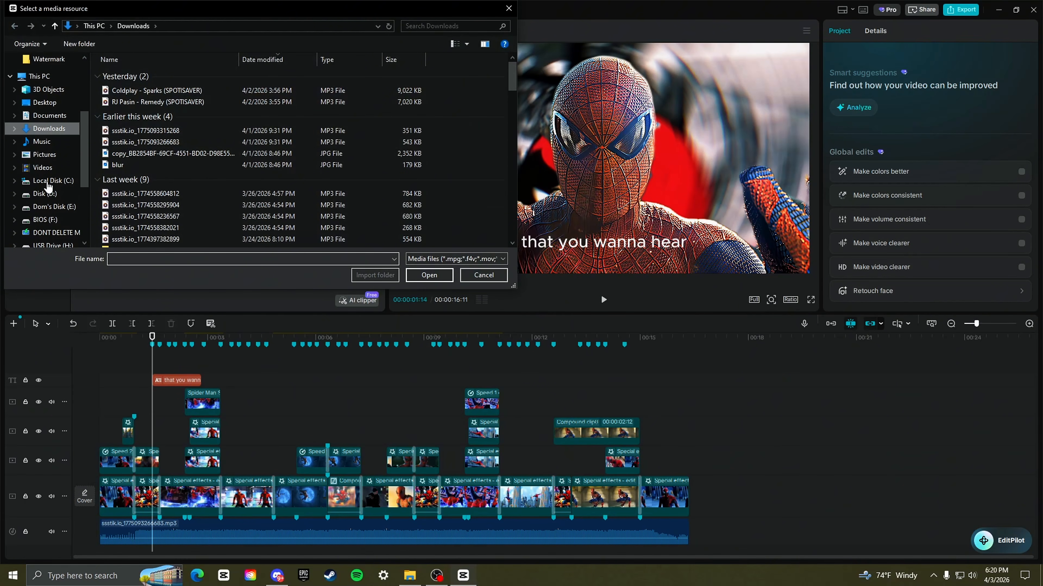
pyautogui.scroll(3, 48, 164)
pyautogui.click(48, 127)
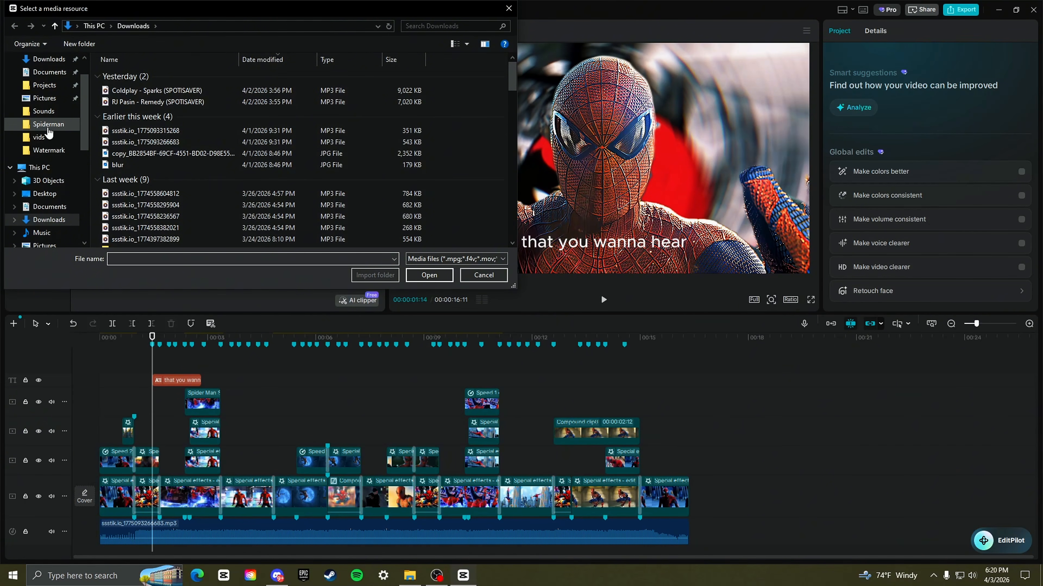
pyautogui.doubleClick(123, 181)
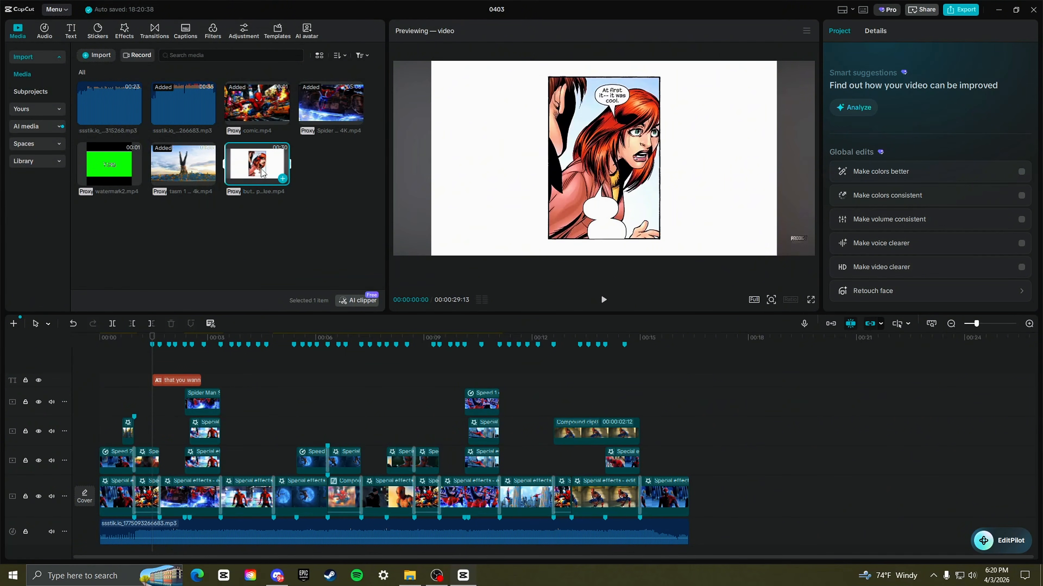
pyautogui.moveTo(263, 172); pyautogui.dragTo(701, 398)
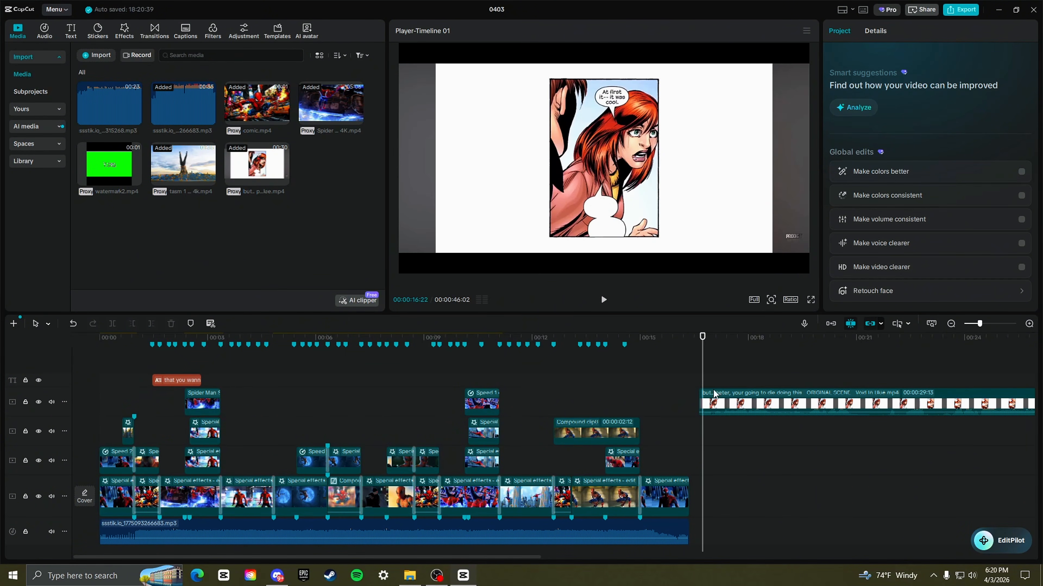
# - Generate English automatic captions again with the added comic dialogue clip selected
pyautogui.click(714, 393)
pyautogui.click(187, 31)
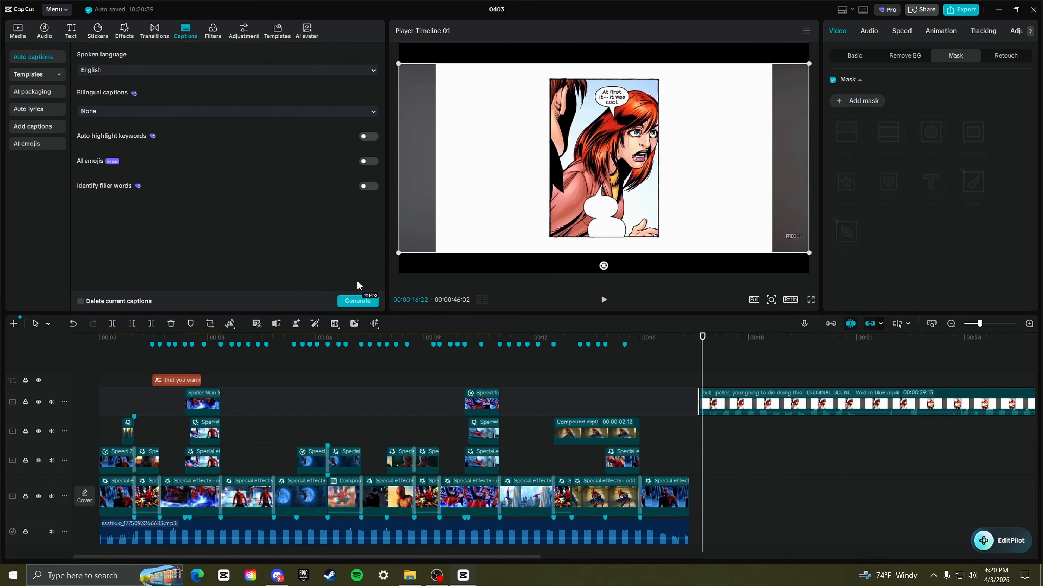
pyautogui.click(345, 300)
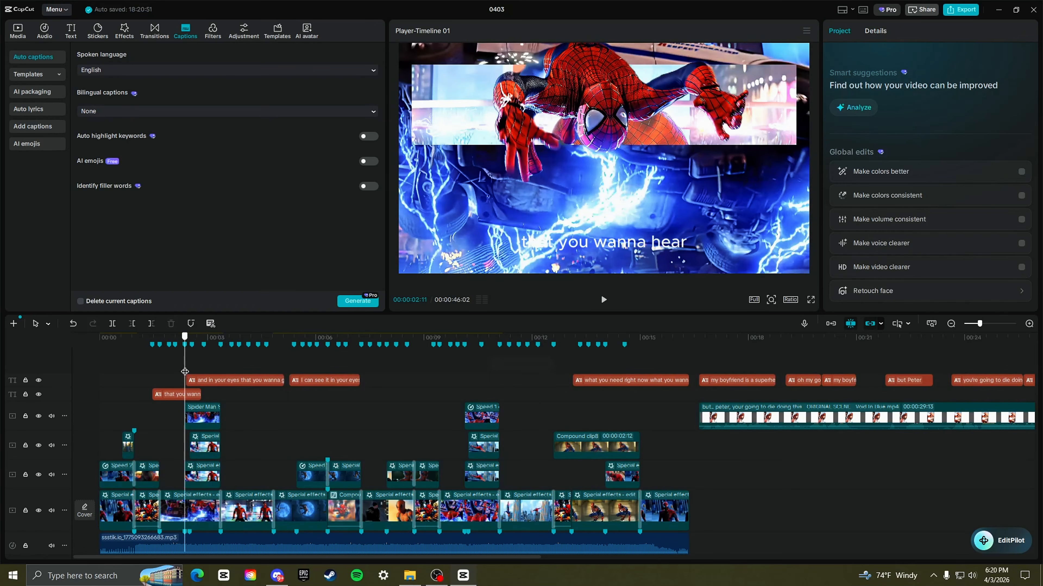
# - Delete the comic dialogue clip and all of its captions except "my boyfriend is a superhero"
pyautogui.moveTo(185, 371); pyautogui.dragTo(741, 375)
pyautogui.click(729, 379)
pyautogui.moveTo(979, 324); pyautogui.dragTo(976, 327)
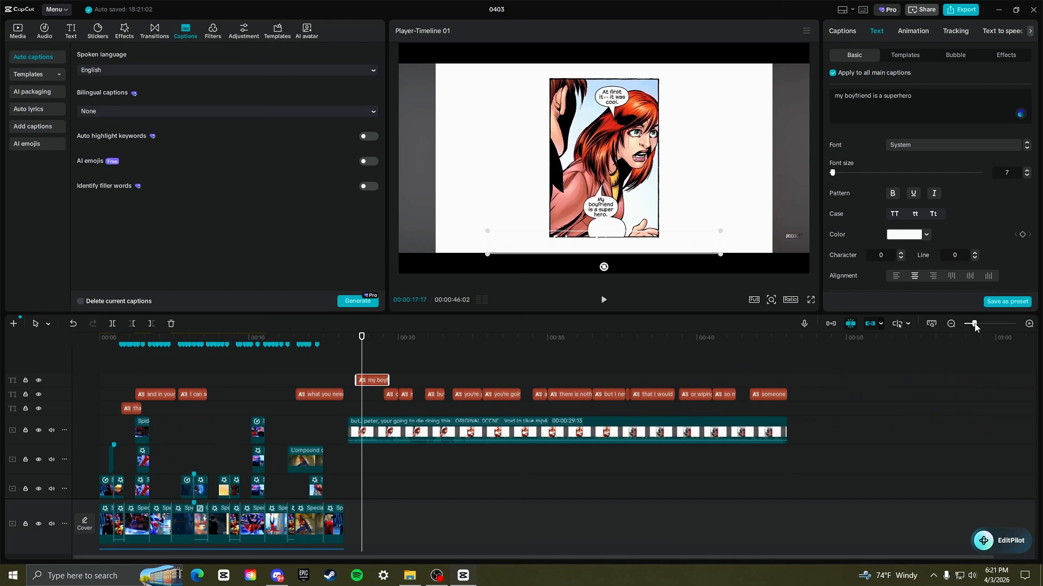
pyautogui.moveTo(378, 368); pyautogui.dragTo(788, 450)
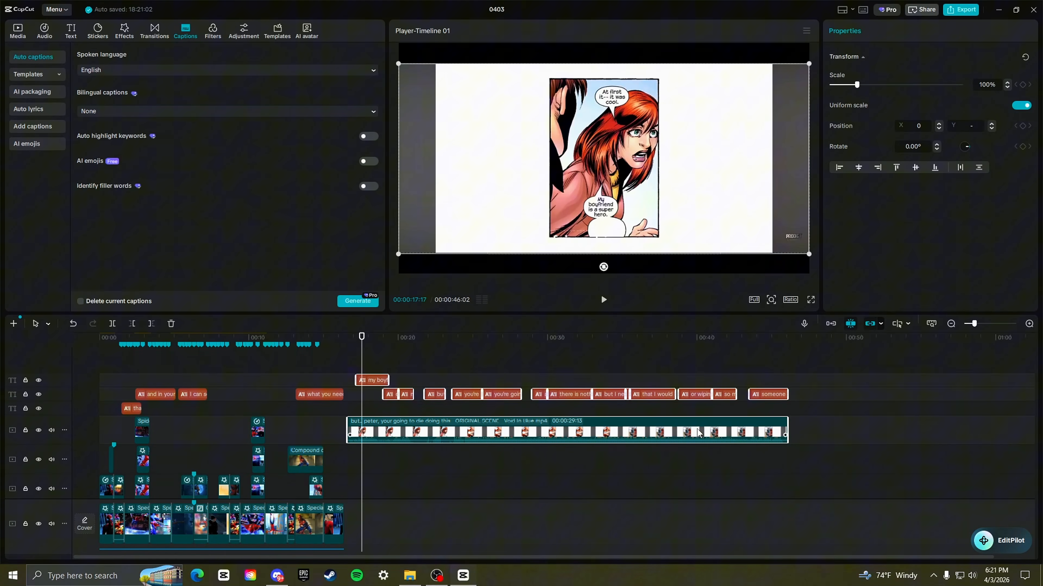
pyautogui.click(463, 418)
pyautogui.press('Delete')
pyautogui.moveTo(392, 408); pyautogui.dragTo(760, 397)
pyautogui.press('Delete')
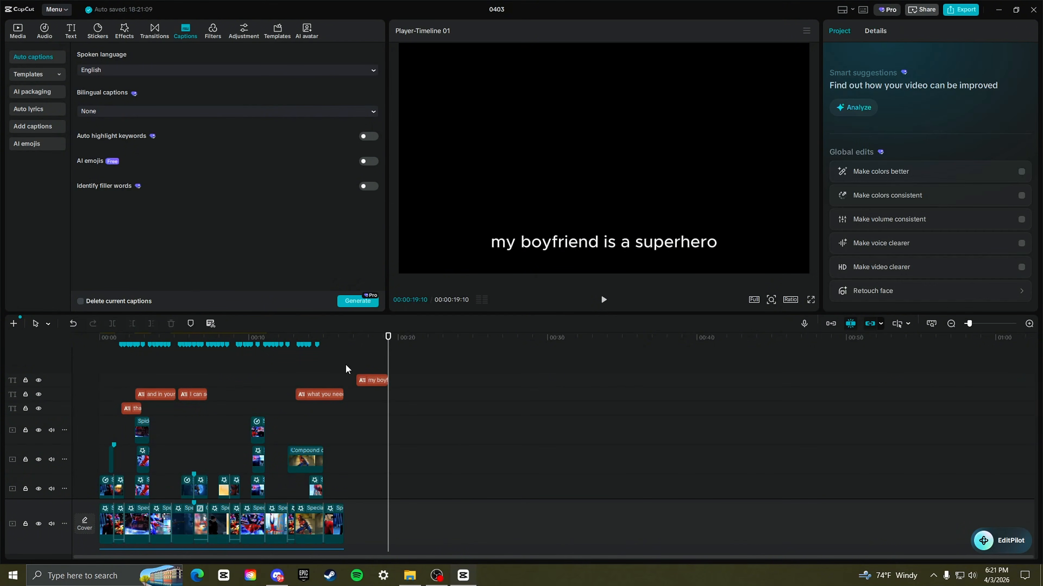
# - Move the caption "my boyfriend is a superhero" to just after the first timeline marker
pyautogui.click(372, 380)
pyautogui.moveTo(372, 380); pyautogui.dragTo(139, 383)
pyautogui.click(121, 367)
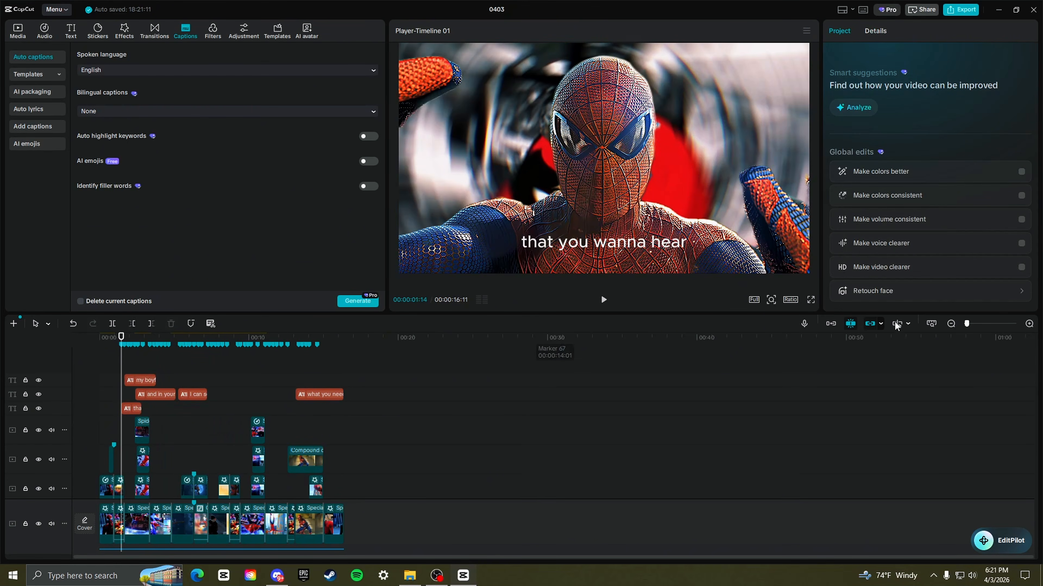
# - Delete all captions except "and in your eyes that you wanna get out" and start that one at the first timeline marker
pyautogui.moveTo(968, 324); pyautogui.dragTo(978, 328)
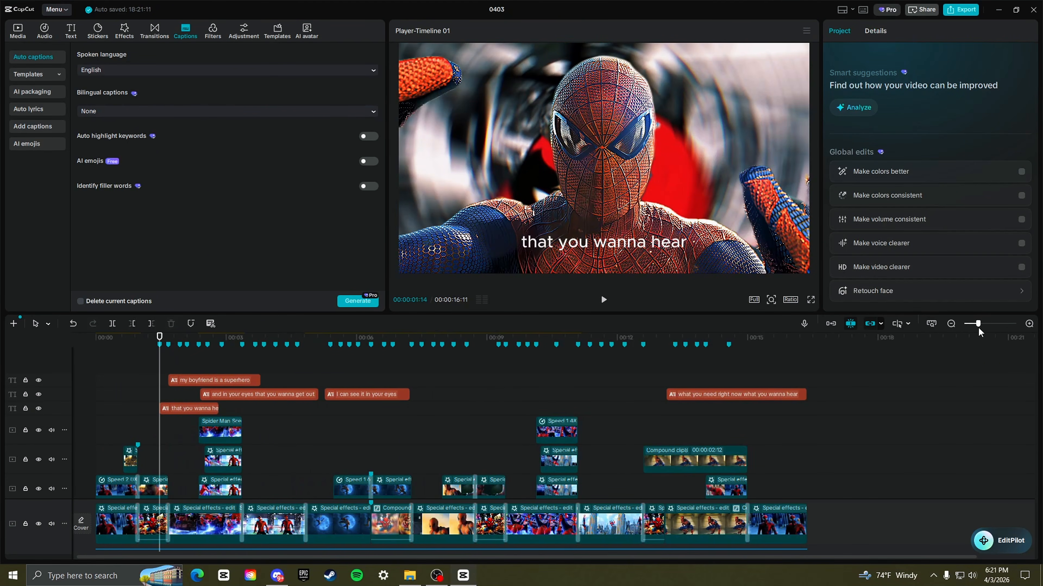
pyautogui.click(225, 381)
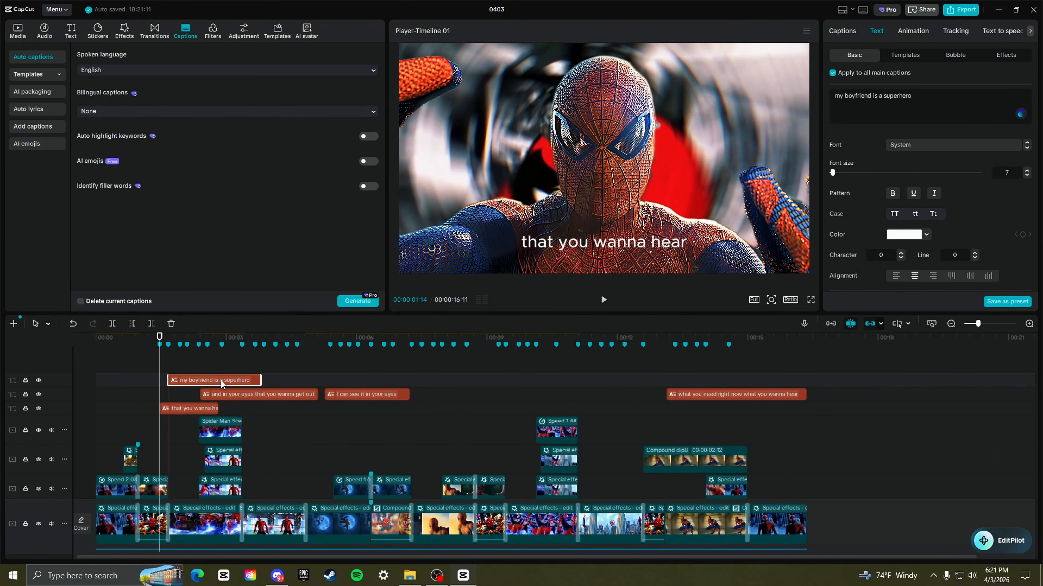
pyautogui.press('Delete')
pyautogui.click(190, 396)
pyautogui.press('Delete')
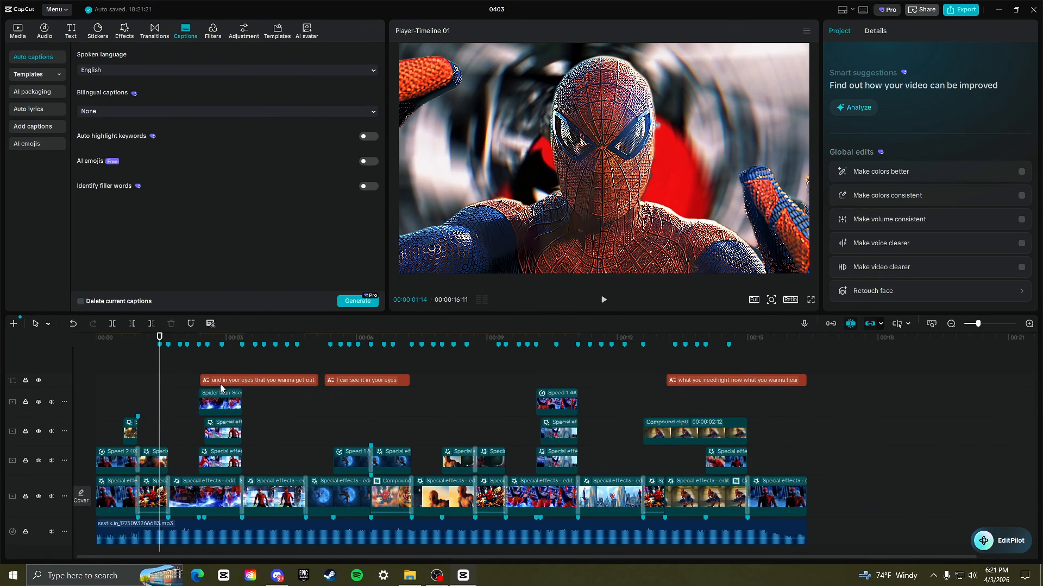
# - Look through the loop, favorite and captions animation presets available for the remaining caption
pyautogui.click(912, 31)
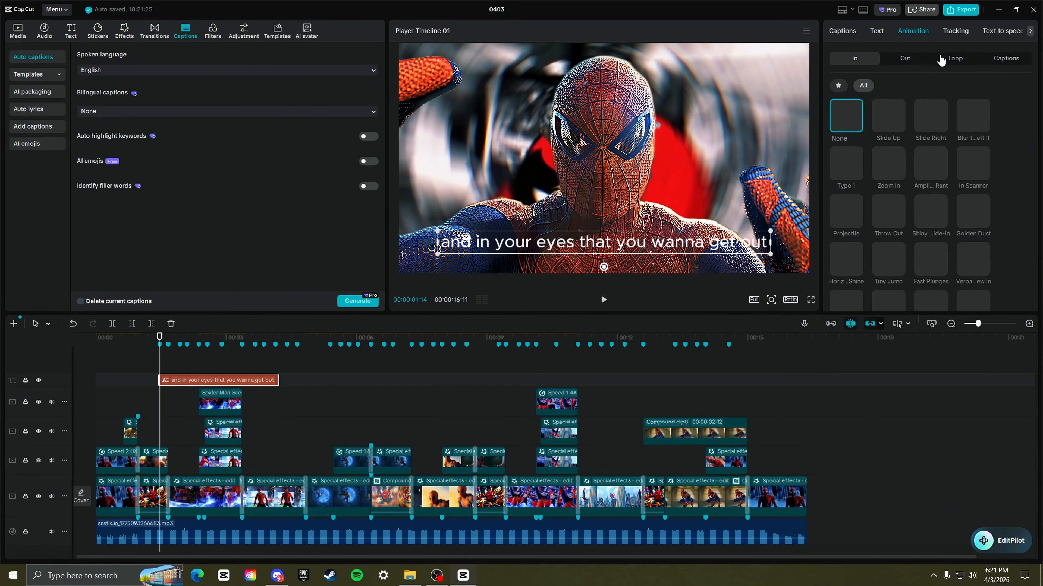
pyautogui.click(941, 58)
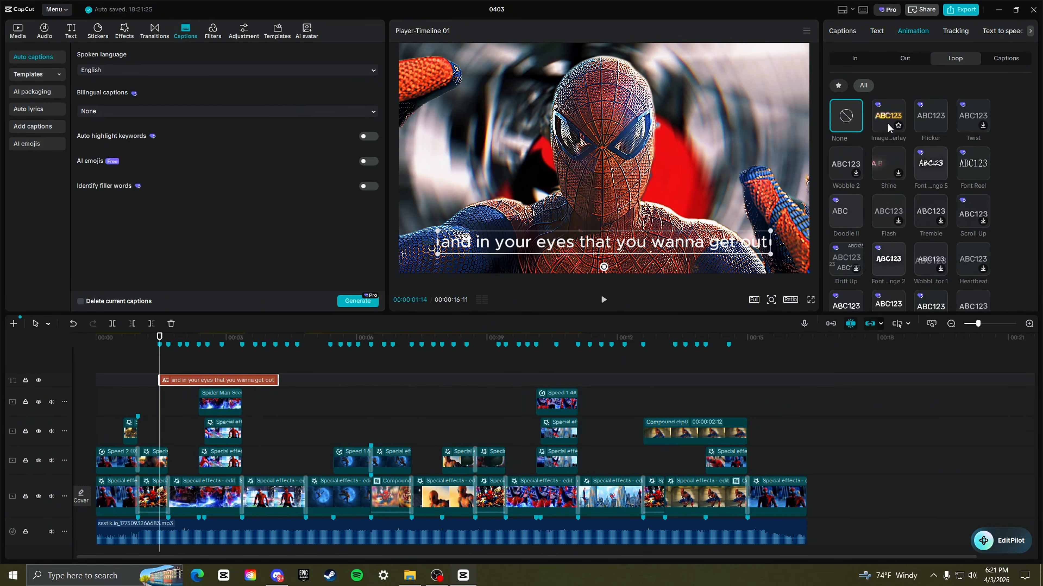
pyautogui.click(838, 86)
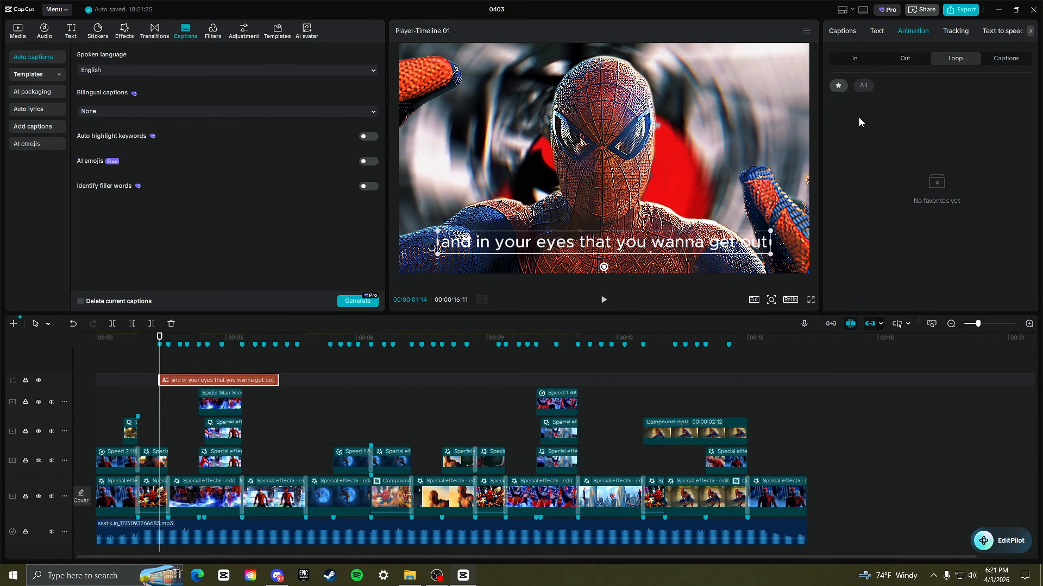
pyautogui.click(985, 60)
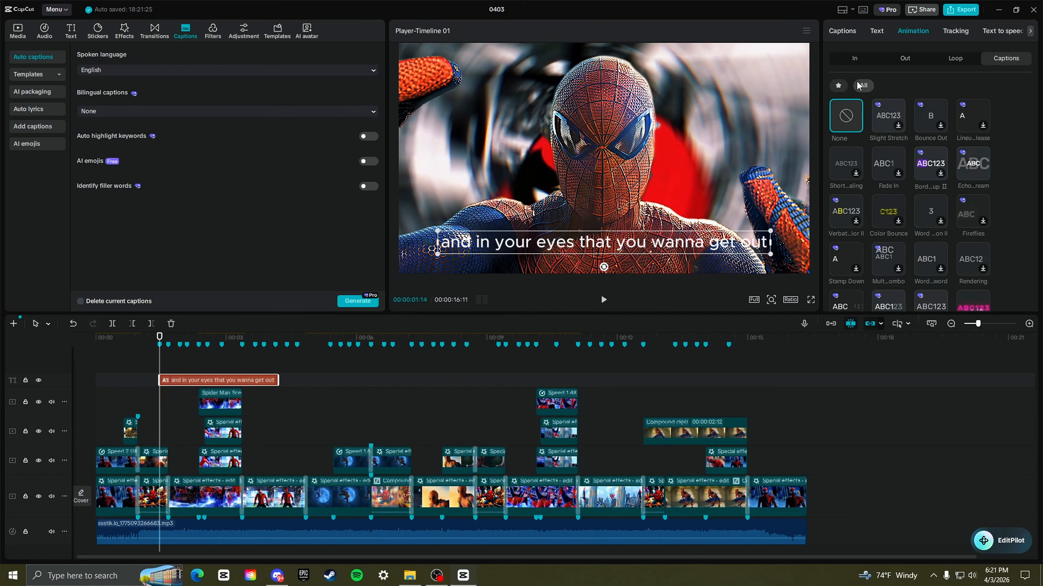
pyautogui.click(166, 367)
pyautogui.click(157, 367)
# - Style the caption in the uppercase Vogue font, center it in the frame and enlarge it to 500%
pyautogui.click(191, 381)
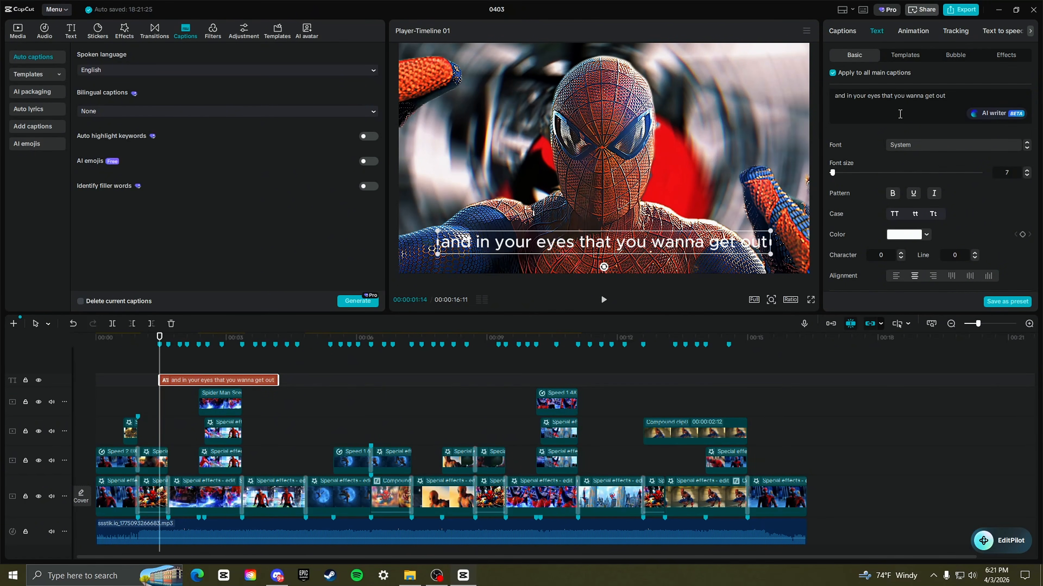
pyautogui.click(921, 144)
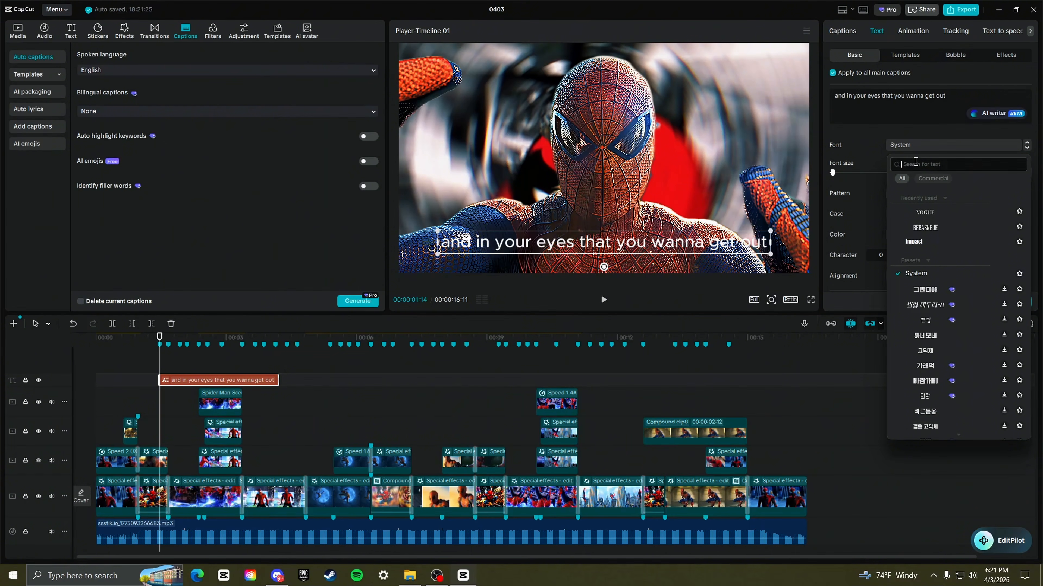
pyautogui.click(940, 210)
pyautogui.moveTo(653, 240); pyautogui.dragTo(649, 164)
pyautogui.moveTo(742, 171); pyautogui.dragTo(1042, 221)
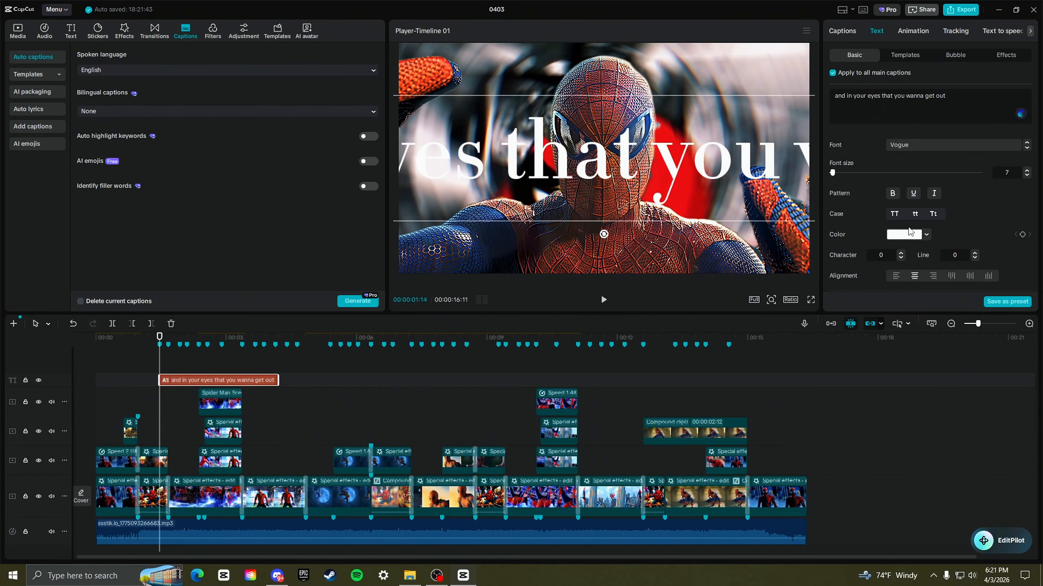
pyautogui.click(895, 213)
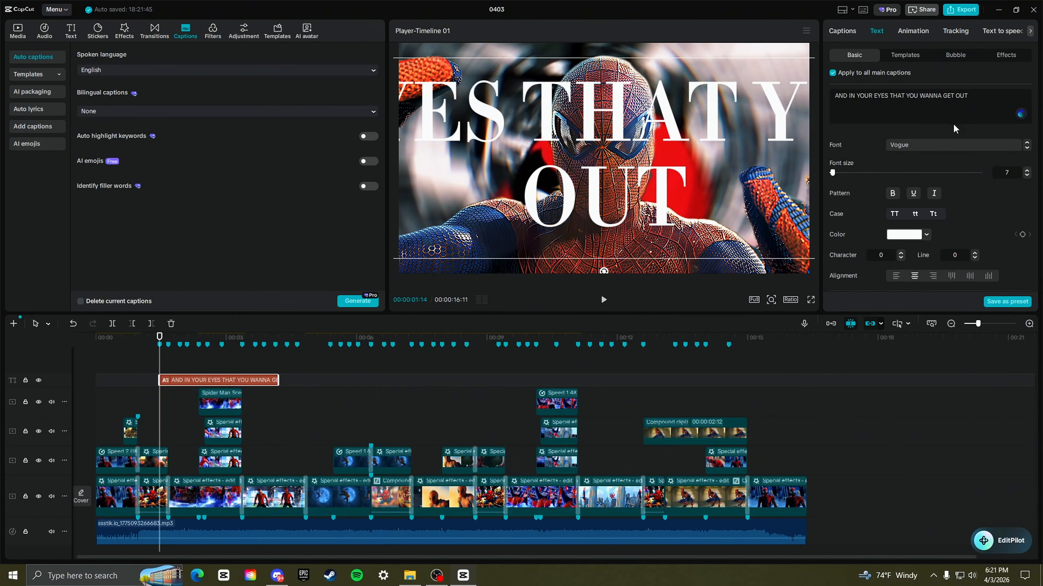
# - Split the caption at the second timeline marker at 00:00:01:20
pyautogui.click(157, 367)
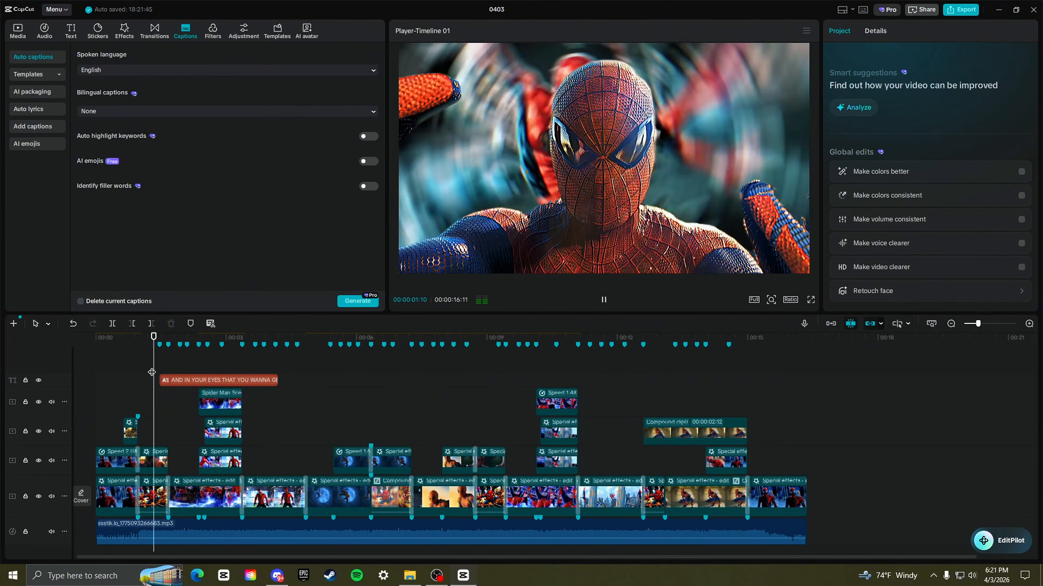
pyautogui.press('Down')
pyautogui.click(177, 381)
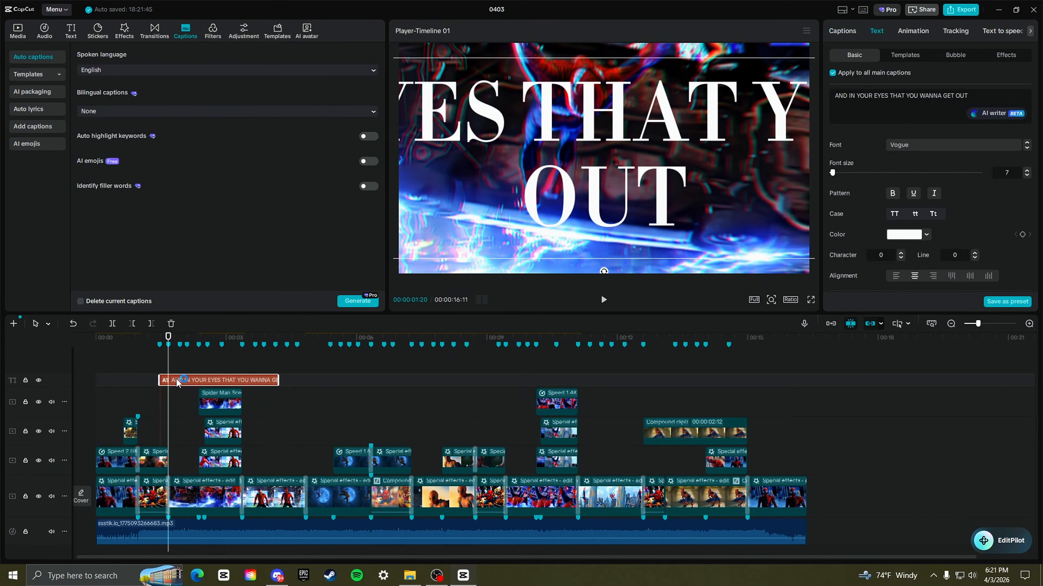
# - Replace the text of the first caption segment with "I"
pyautogui.click(160, 368)
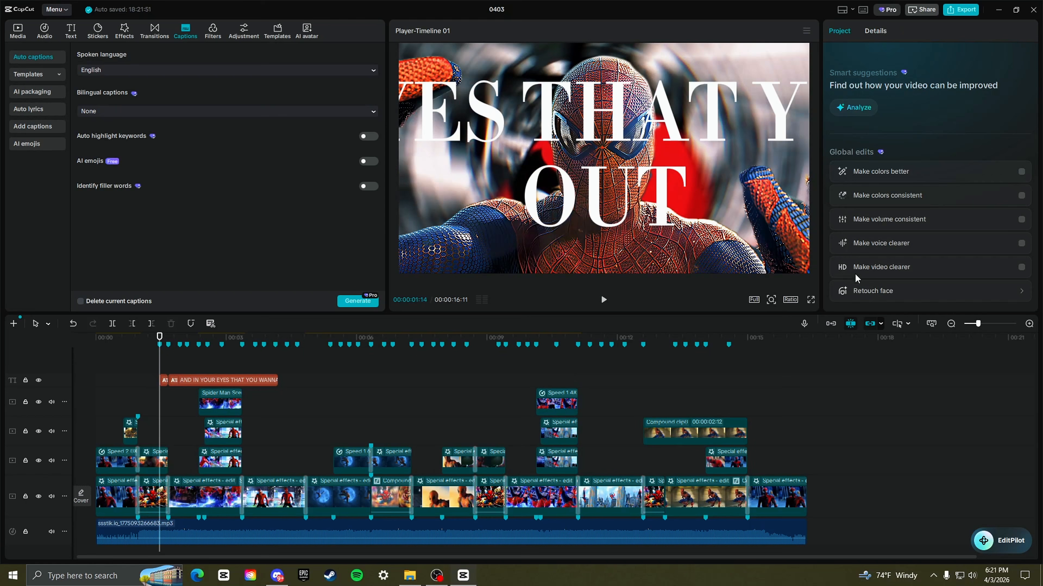
pyautogui.click(996, 324)
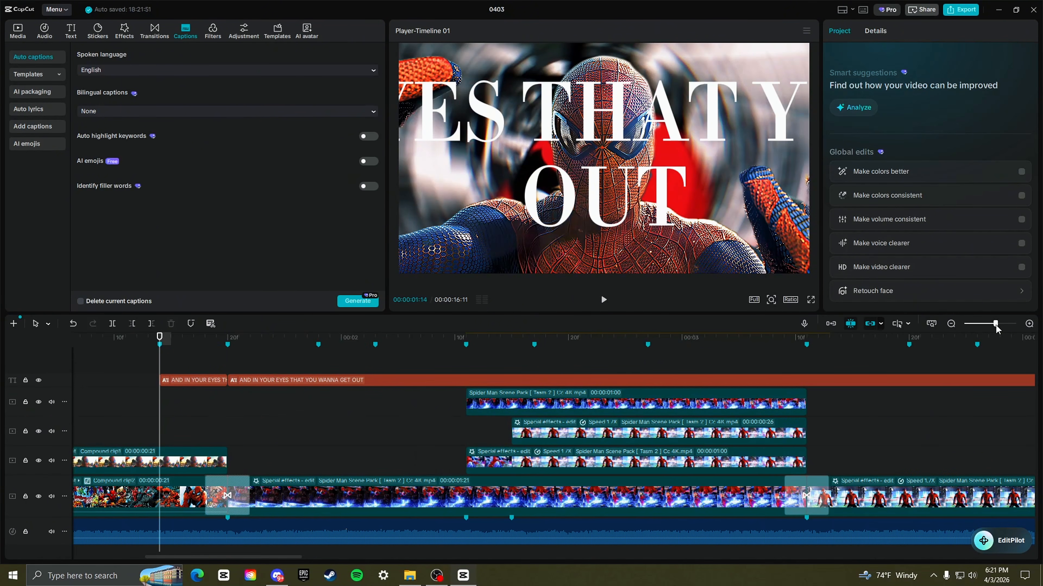
pyautogui.click(168, 381)
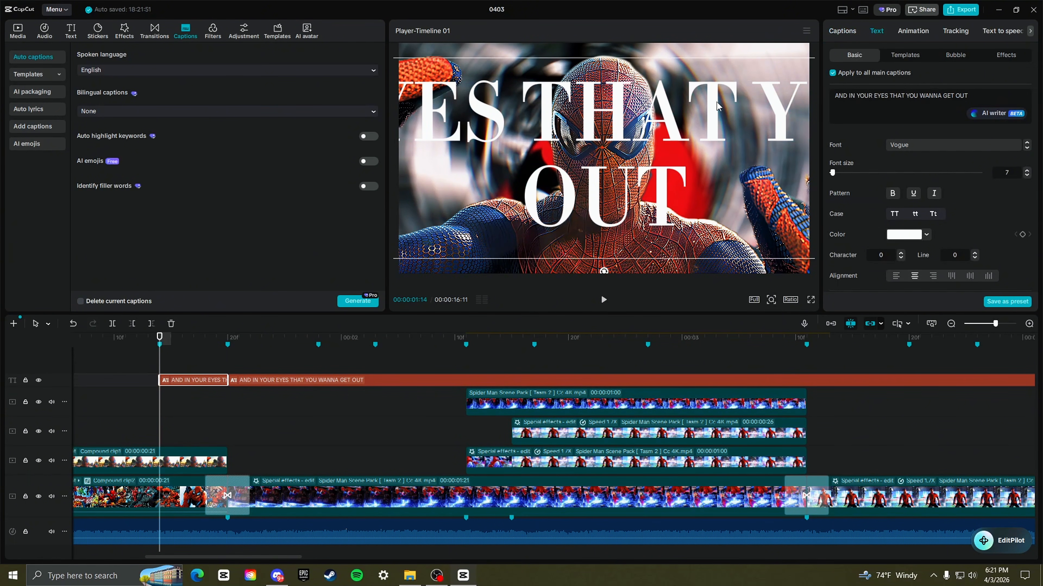
pyautogui.hotkey('ctrl', 'a')
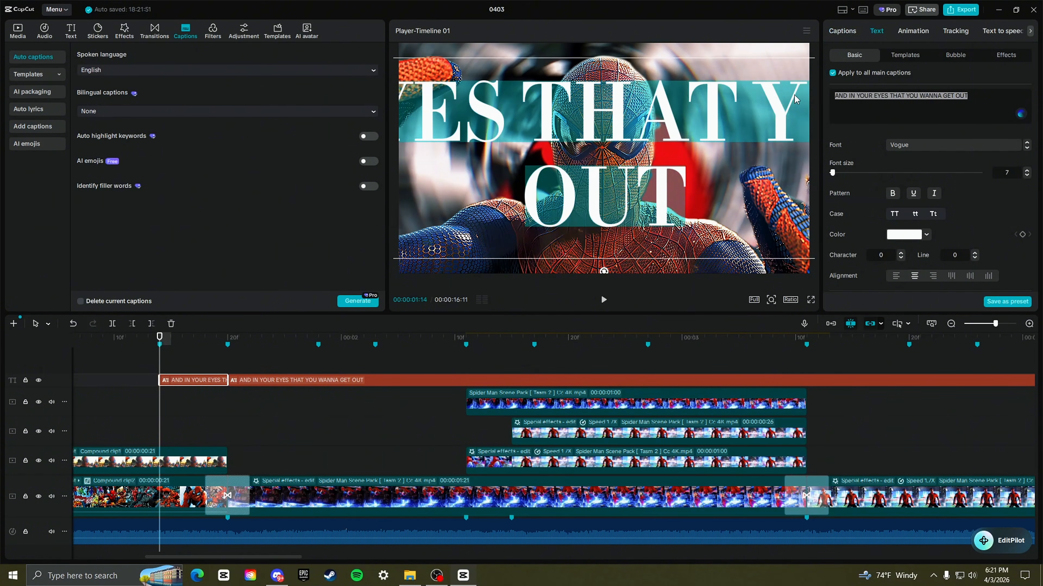
pyautogui.write('i')
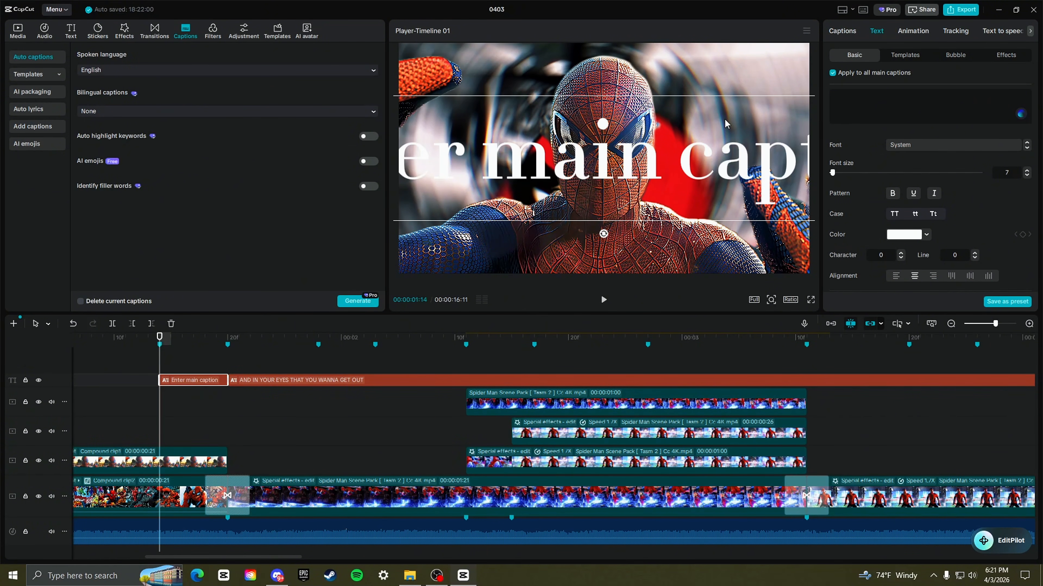
pyautogui.scroll(-3, 882, 198)
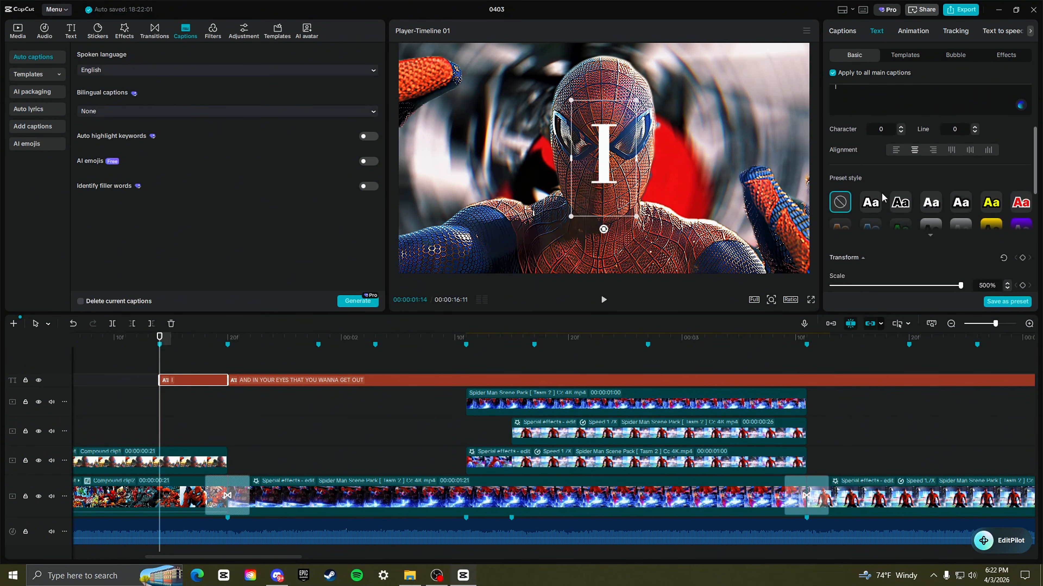
# - Apply the favorite Single Line captions animation to the "I" caption
pyautogui.click(913, 31)
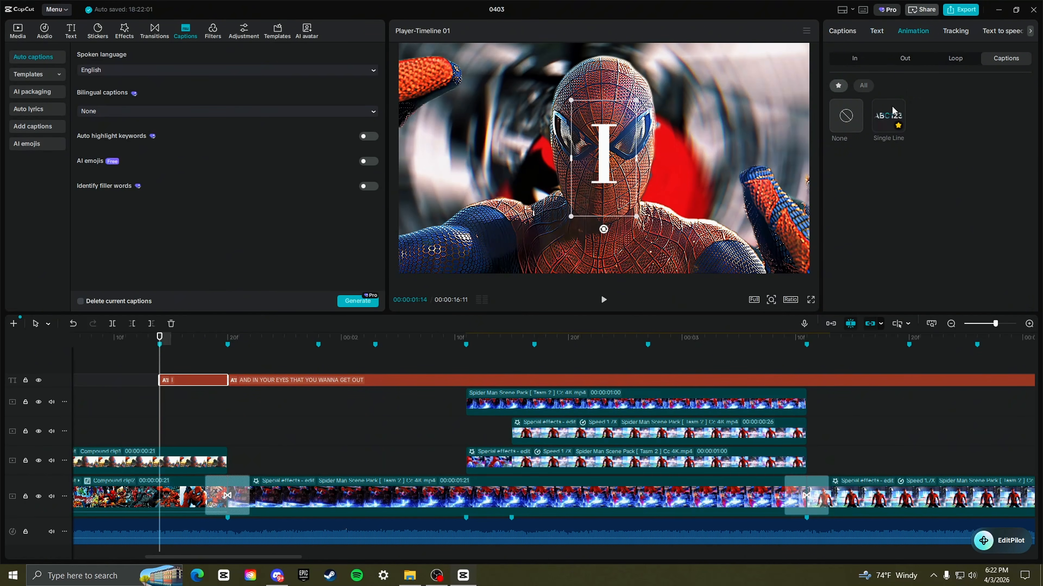
pyautogui.click(888, 116)
pyautogui.click(128, 393)
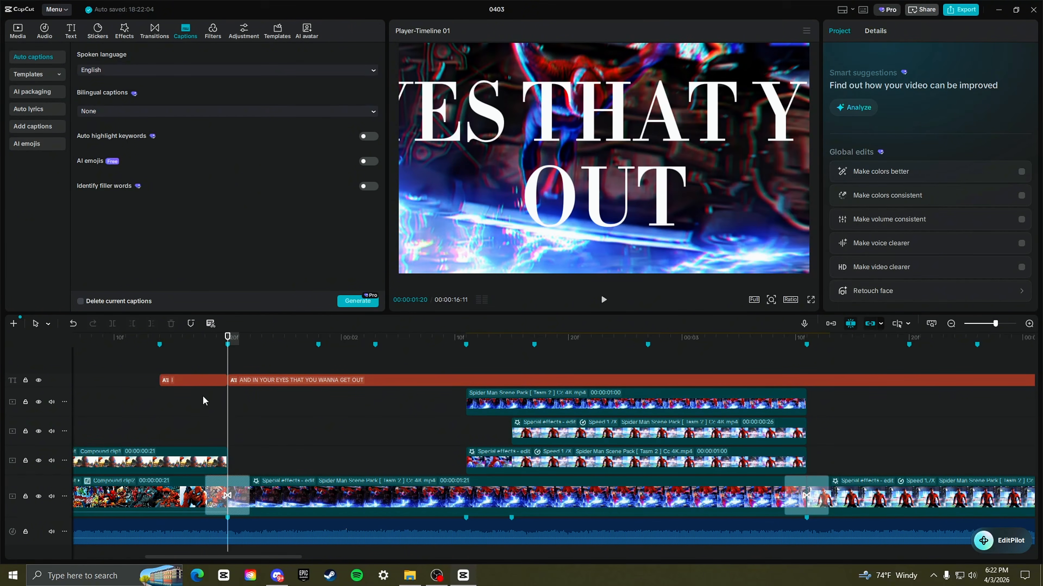
# - Split the remaining long caption at the third timeline marker at 00:00:01:28
pyautogui.click(216, 406)
pyautogui.click(318, 392)
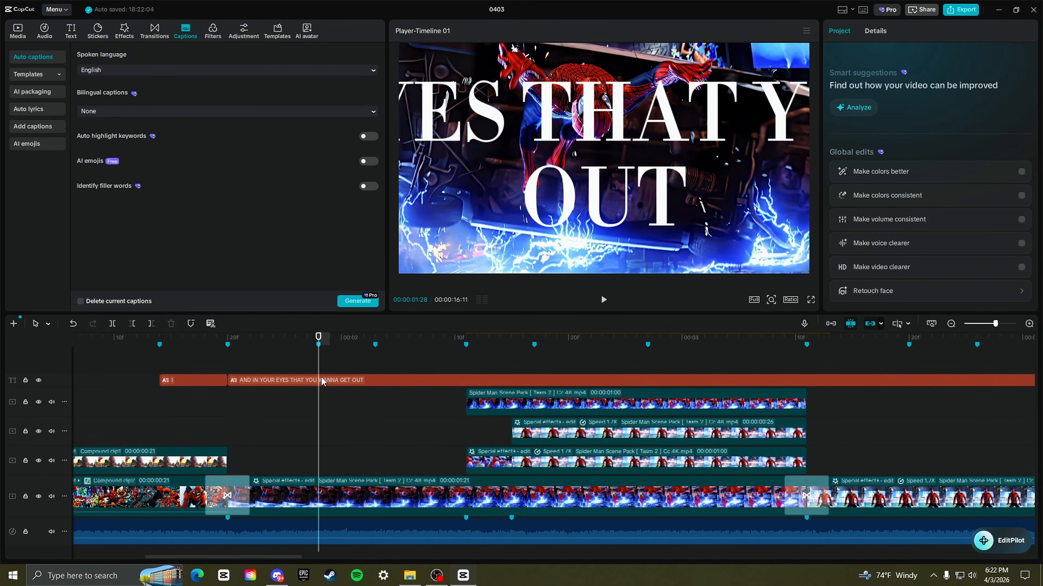
pyautogui.click(327, 379)
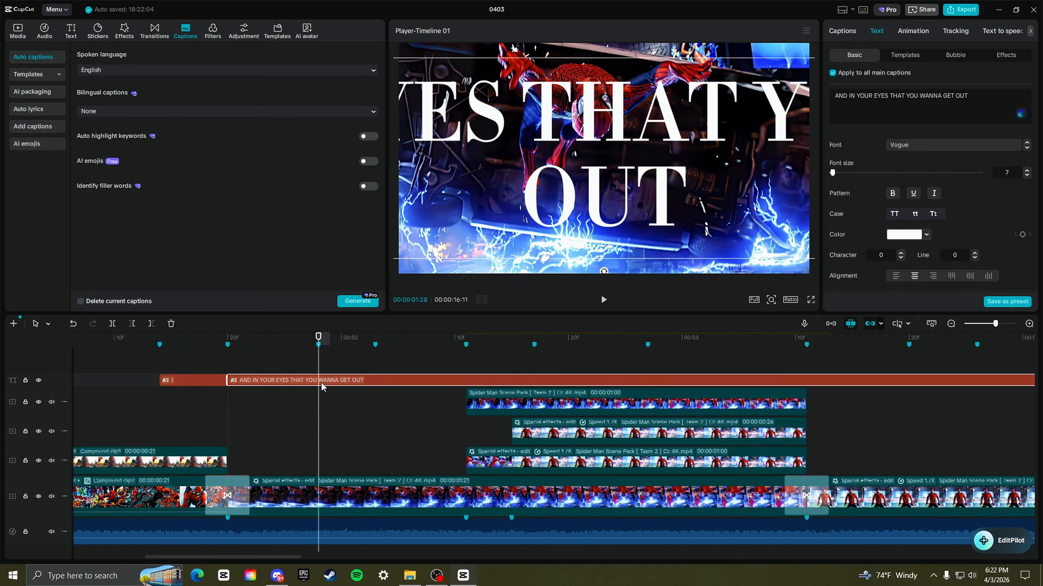
pyautogui.hotkey('ctrl', 'b')
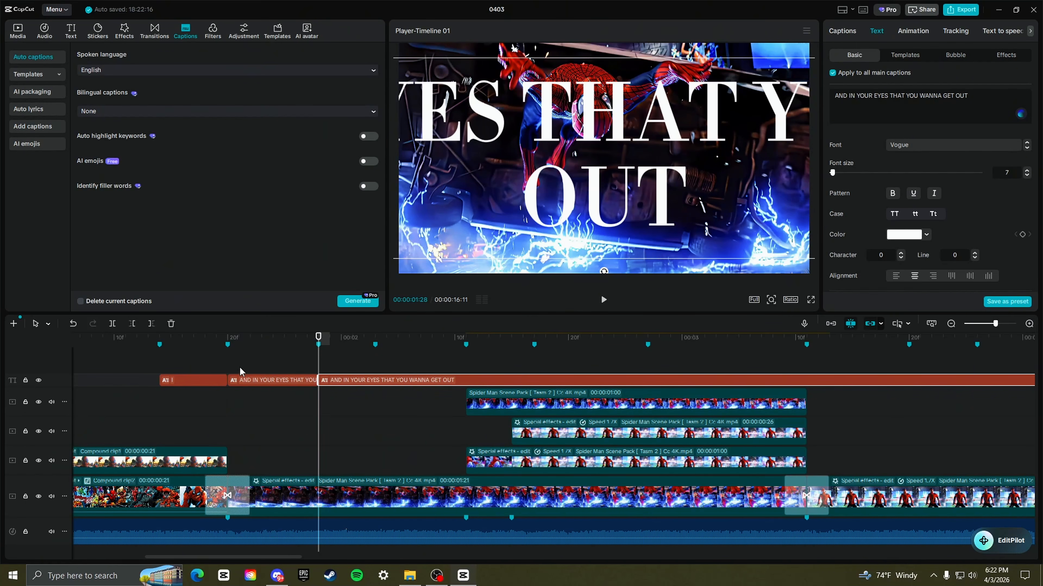
# - Replace the text of the second caption segment, starting at 00:00:01:20, with "CAN"
pyautogui.click(228, 365)
pyautogui.click(278, 382)
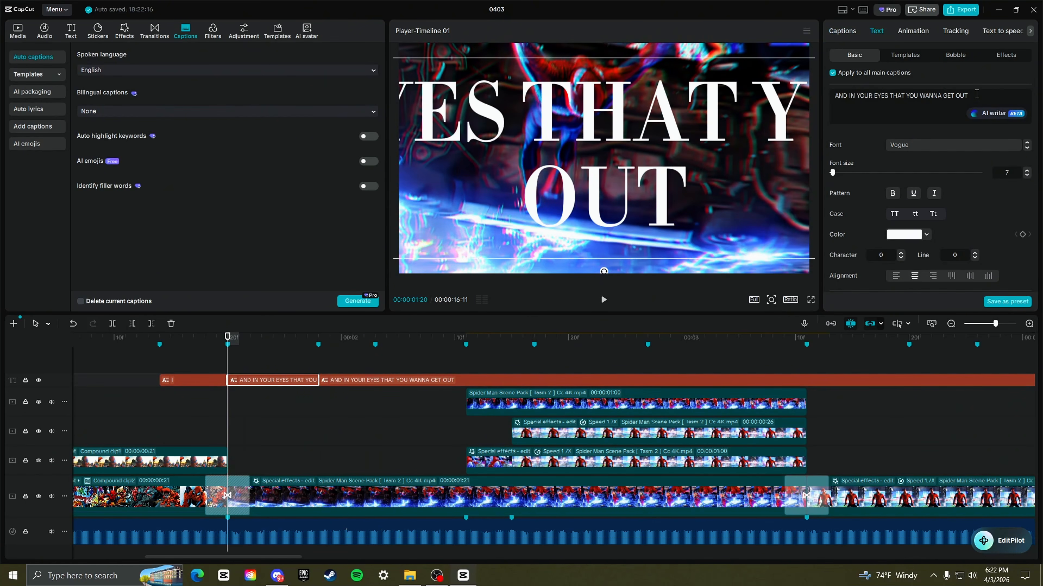
pyautogui.moveTo(977, 94); pyautogui.dragTo(788, 93)
pyautogui.write('CAN')
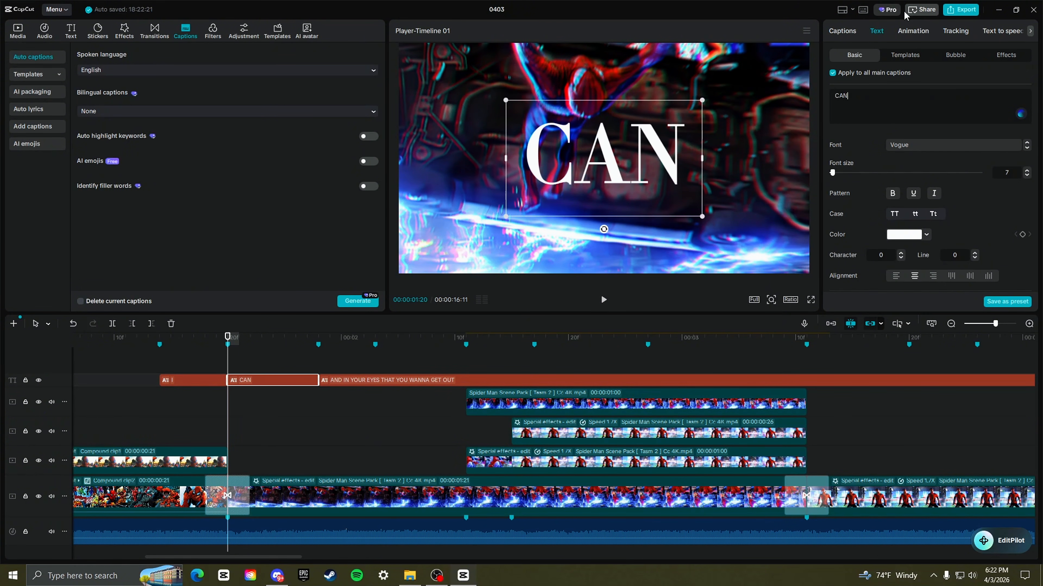
# - Apply the favorite Single Line captions animation to the "CAN" caption and to all three caption segments together
pyautogui.click(914, 31)
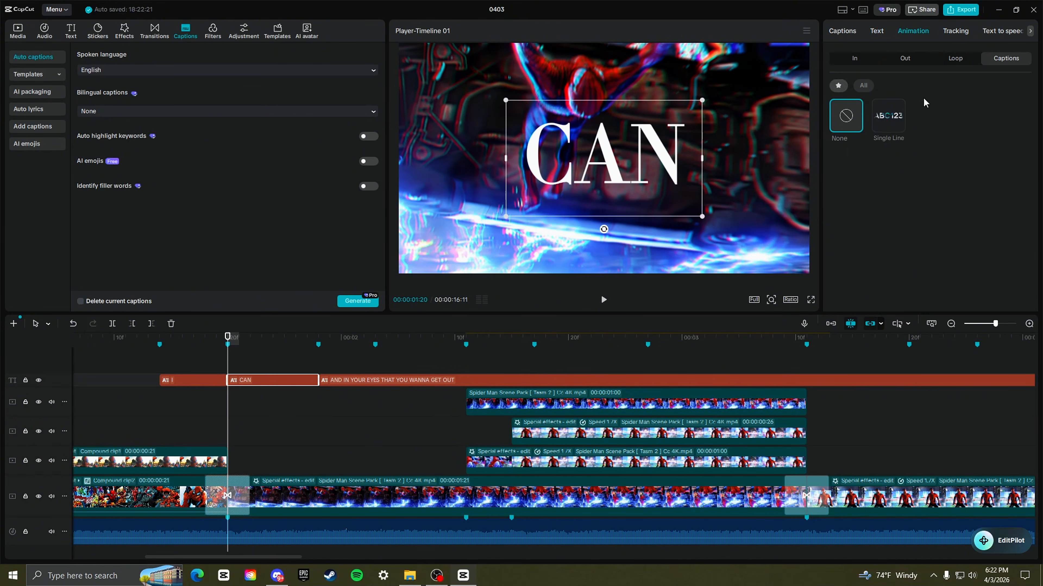
pyautogui.click(880, 114)
pyautogui.moveTo(396, 370); pyautogui.dragTo(204, 401)
pyautogui.click(913, 31)
pyautogui.click(891, 116)
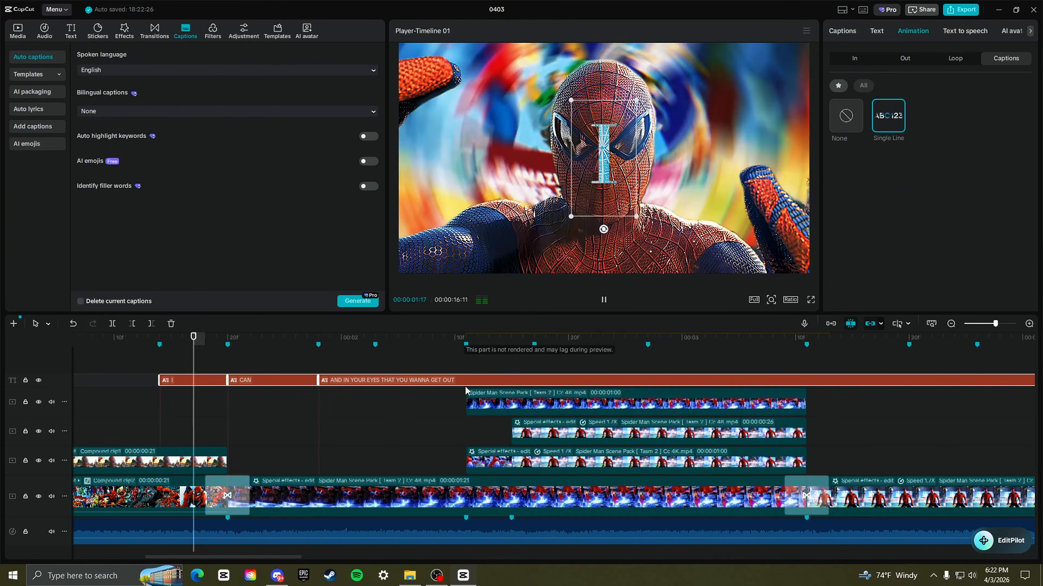
# - Split the remaining long caption at the fourth timeline marker at 00:00:02:03
pyautogui.click(319, 410)
pyautogui.moveTo(320, 411); pyautogui.dragTo(374, 401)
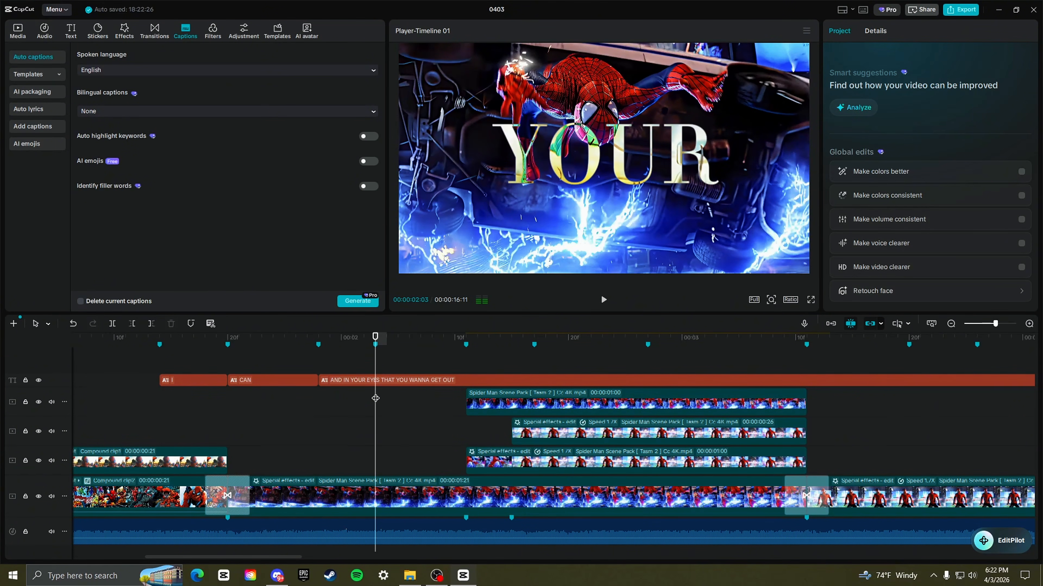
pyautogui.click(384, 382)
pyautogui.hotkey('ctrl', 'b')
# - Play back the lyrics and replace the text of the caption segment starting at 00:00:01:28 with "SEE"
pyautogui.click(212, 392)
pyautogui.press('space')
pyautogui.press('space')
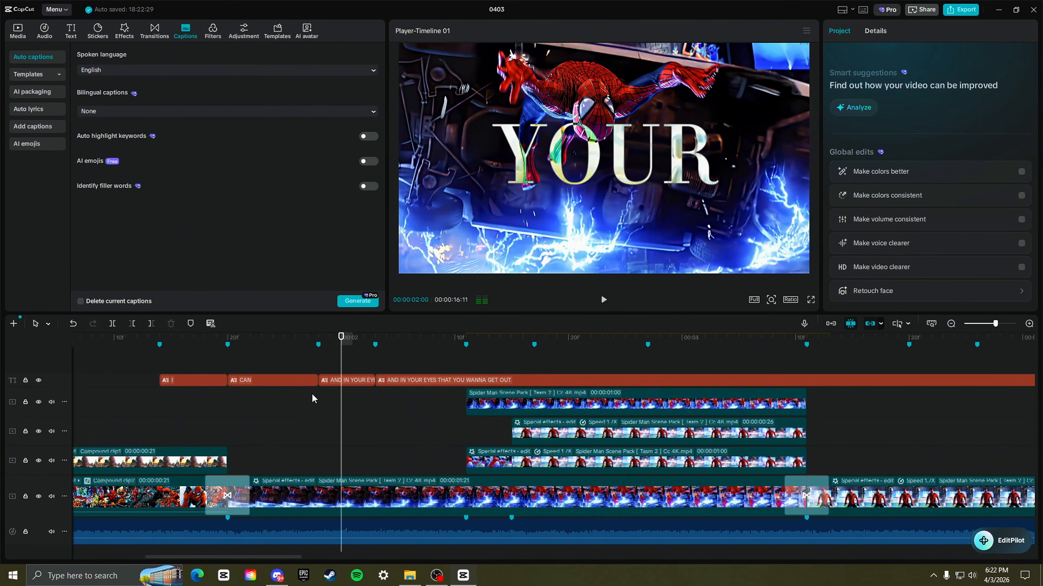
pyautogui.click(182, 392)
pyautogui.press('space')
pyautogui.press('space')
pyautogui.click(319, 409)
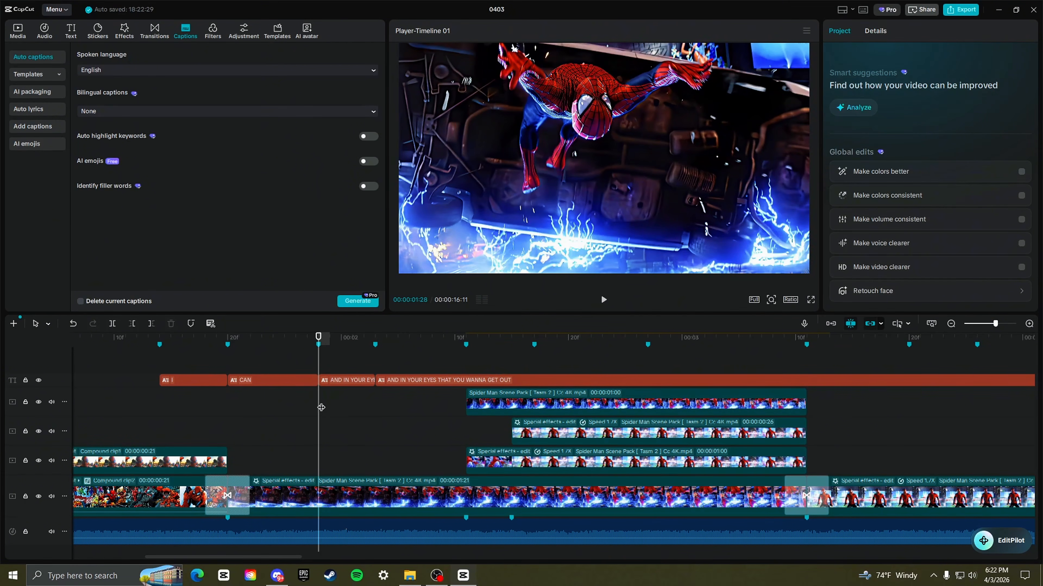
pyautogui.click(346, 380)
pyautogui.hotkey('ctrl', 'a')
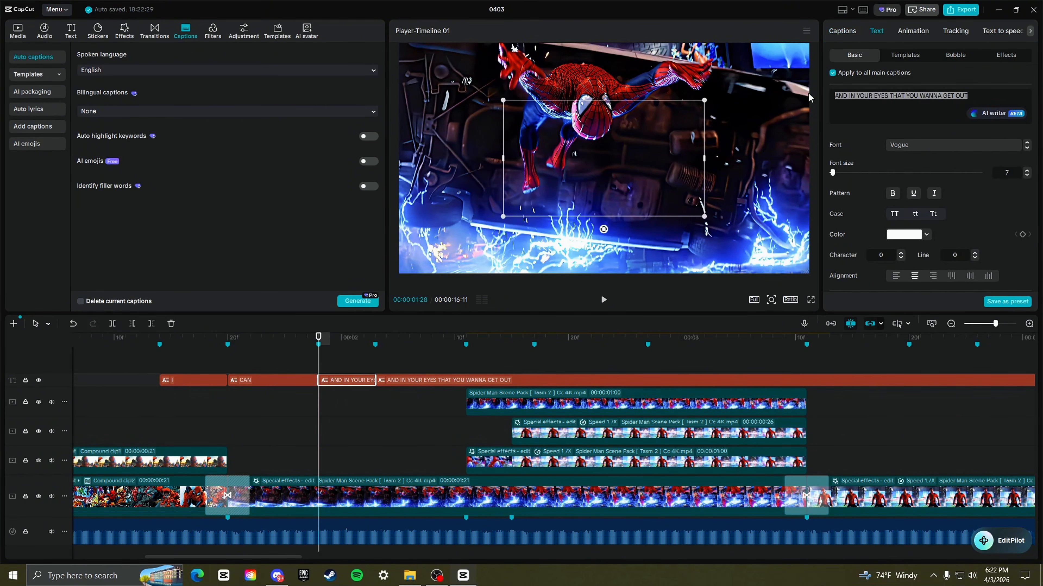
pyautogui.write('SEE')
# - Play back the captions and split the remaining long caption at the marker at 00:00:02:11
pyautogui.click(286, 410)
pyautogui.press('space')
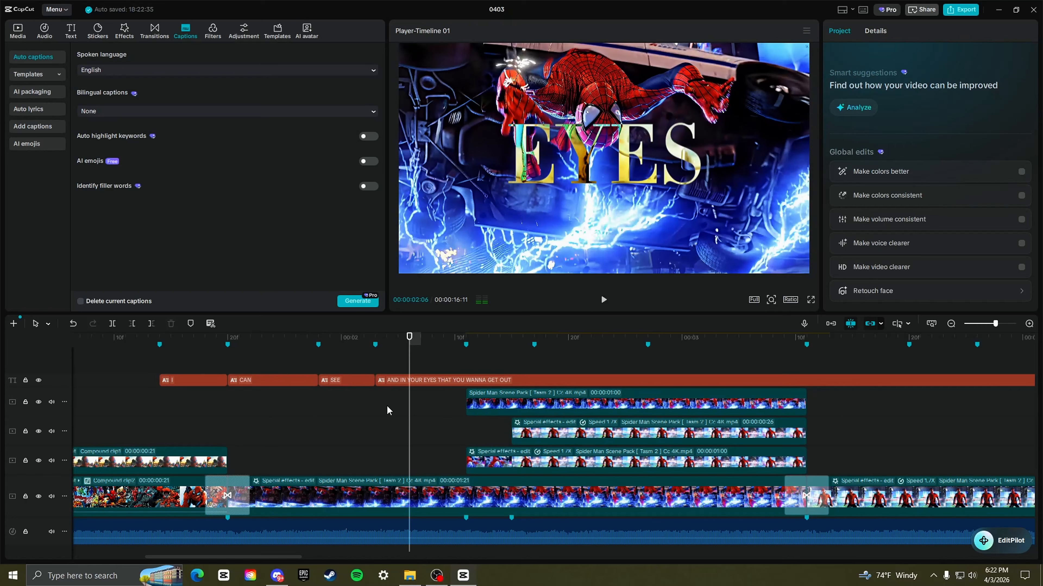
pyautogui.press('space')
pyautogui.click(473, 383)
pyautogui.hotkey('ctrl', 'b')
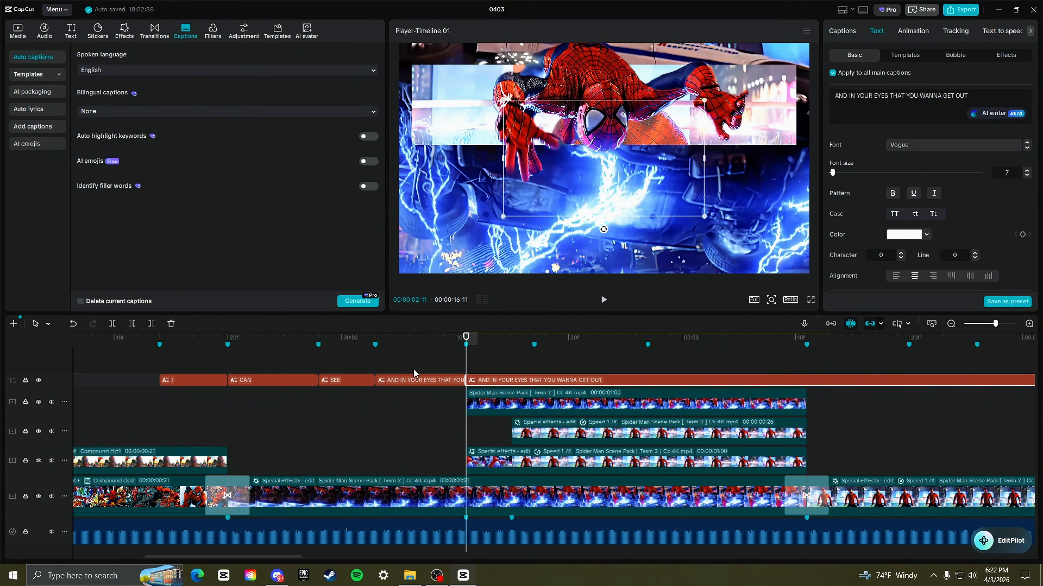
# - Replace the text of the caption segment starting at 00:00:02:03 with "IT" and play back the captions
pyautogui.click(321, 365)
pyautogui.press('space')
pyautogui.press('space')
pyautogui.click(382, 365)
pyautogui.click(402, 384)
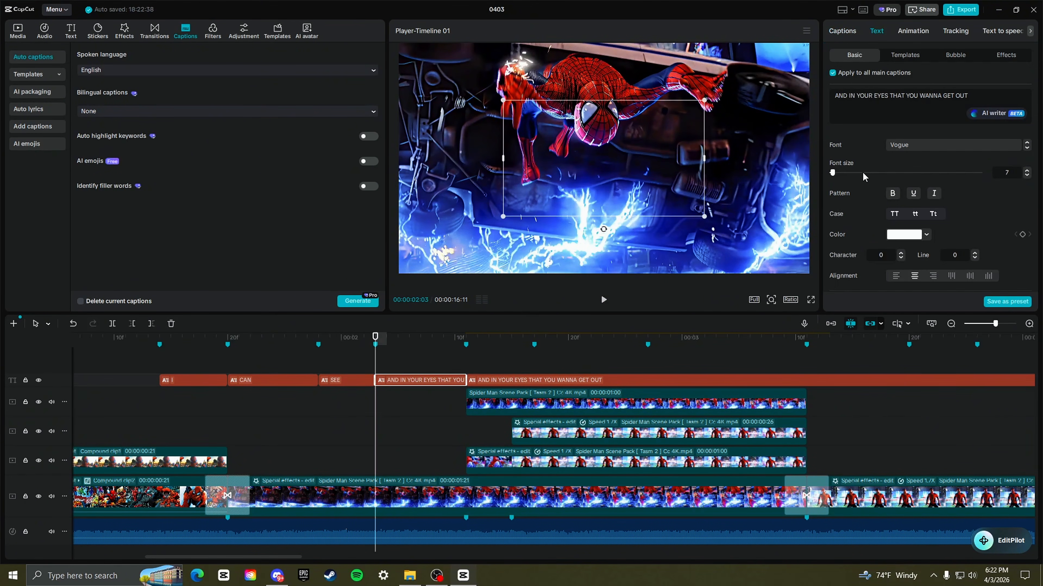
pyautogui.moveTo(976, 102); pyautogui.dragTo(819, 99)
pyautogui.write('IT')
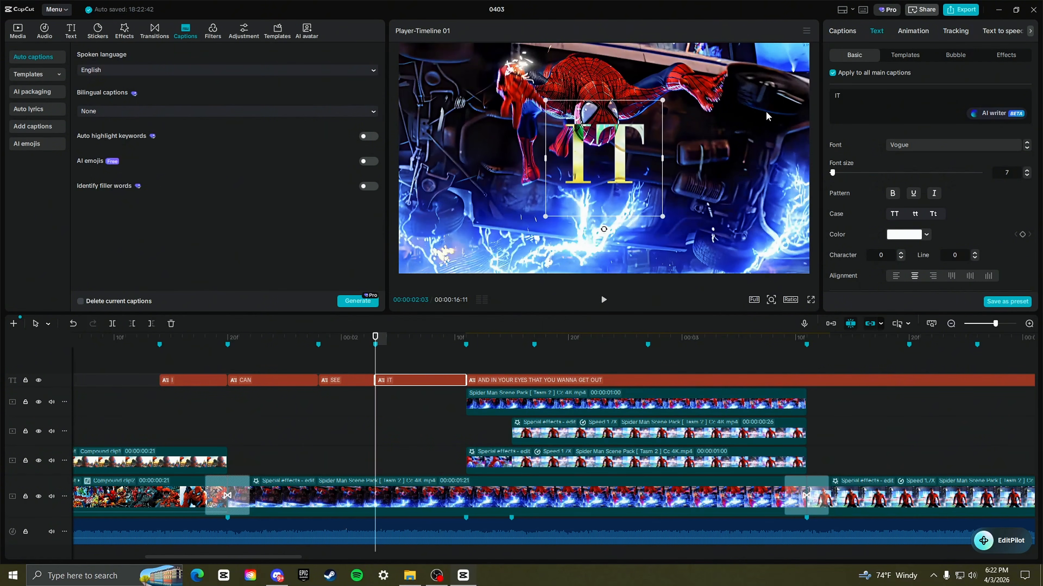
pyautogui.click(185, 396)
pyautogui.press('space')
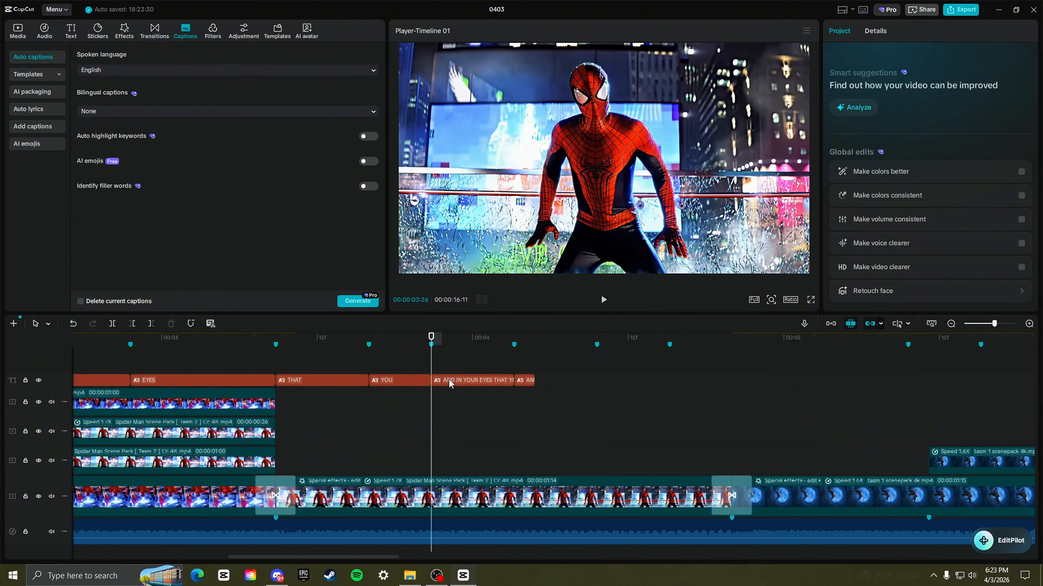
# - Replace the text of the caption segment starting at 00:00:03:26 with "WAN-"
pyautogui.click(448, 380)
pyautogui.moveTo(966, 94); pyautogui.dragTo(817, 98)
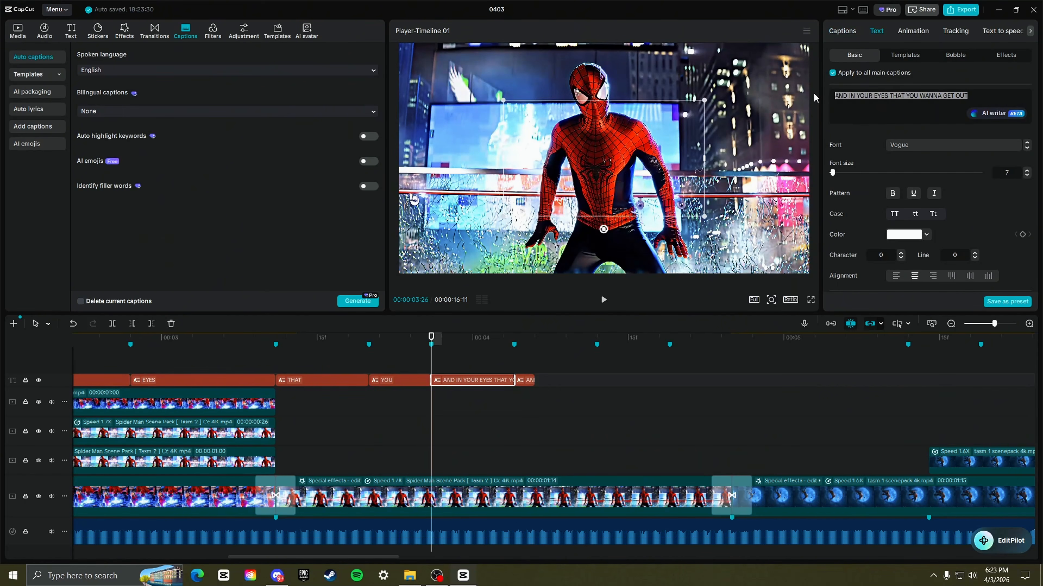
pyautogui.write('WAN-')
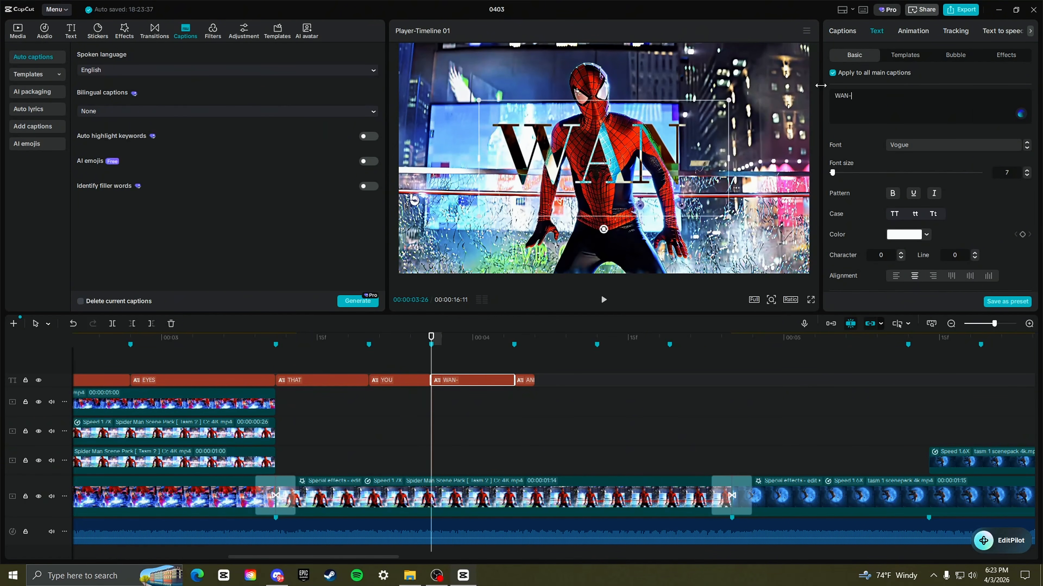
# - Delete the short leftover caption at 00:00:04:04 and put a copy of the "WAN-" caption in its place
pyautogui.moveTo(430, 407); pyautogui.dragTo(512, 405)
pyautogui.click(532, 381)
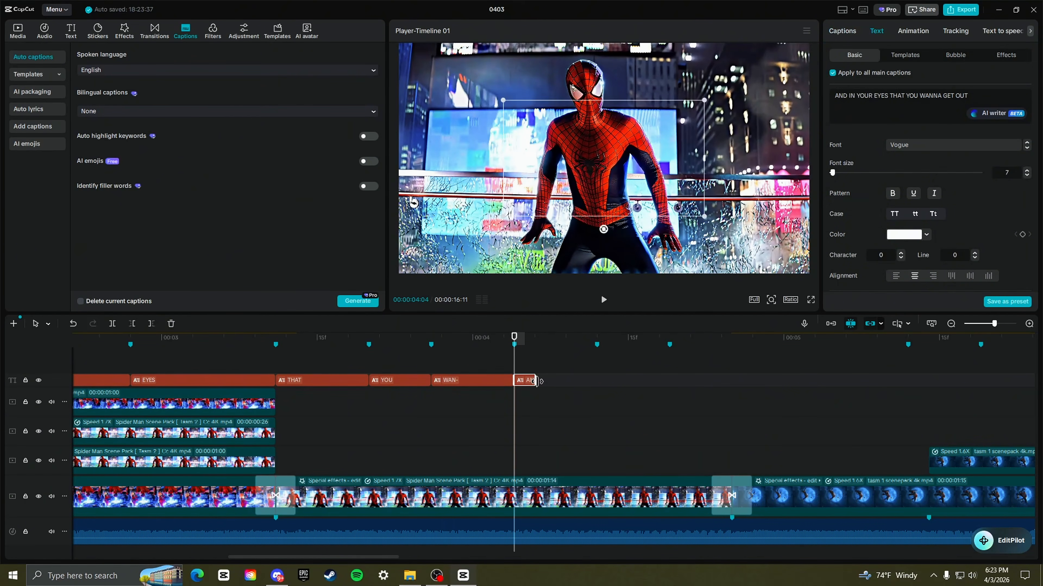
pyautogui.press('Delete')
pyautogui.click(499, 383)
pyautogui.hotkey('ctrl', 'c')
pyautogui.hotkey('ctrl', 'v')
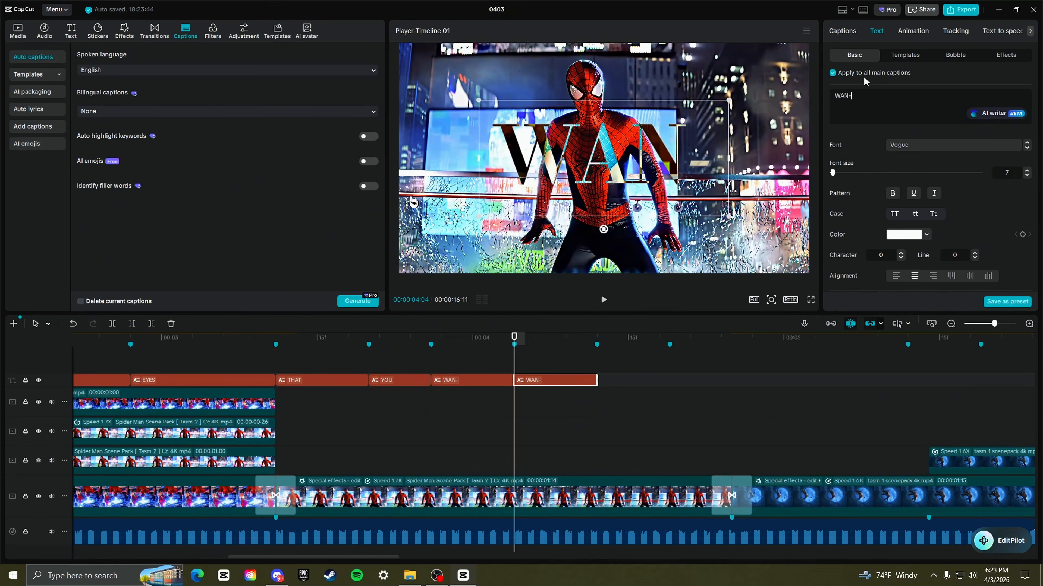
# - Change the copied caption's text to "WANNA" and play back the captions around it
pyautogui.press('BackSpace')
pyautogui.write('NA')
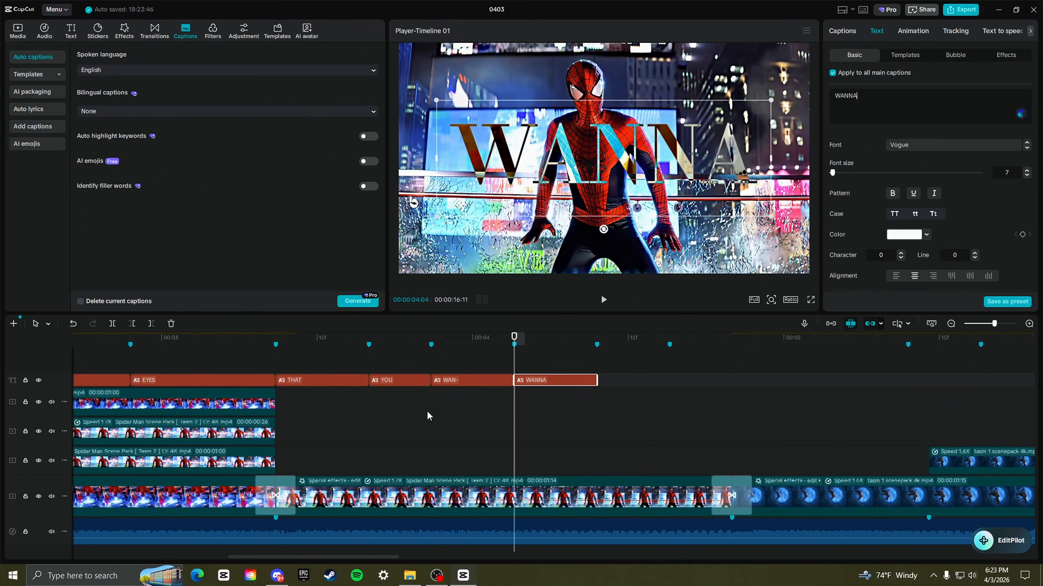
pyautogui.click(402, 415)
pyautogui.press('space')
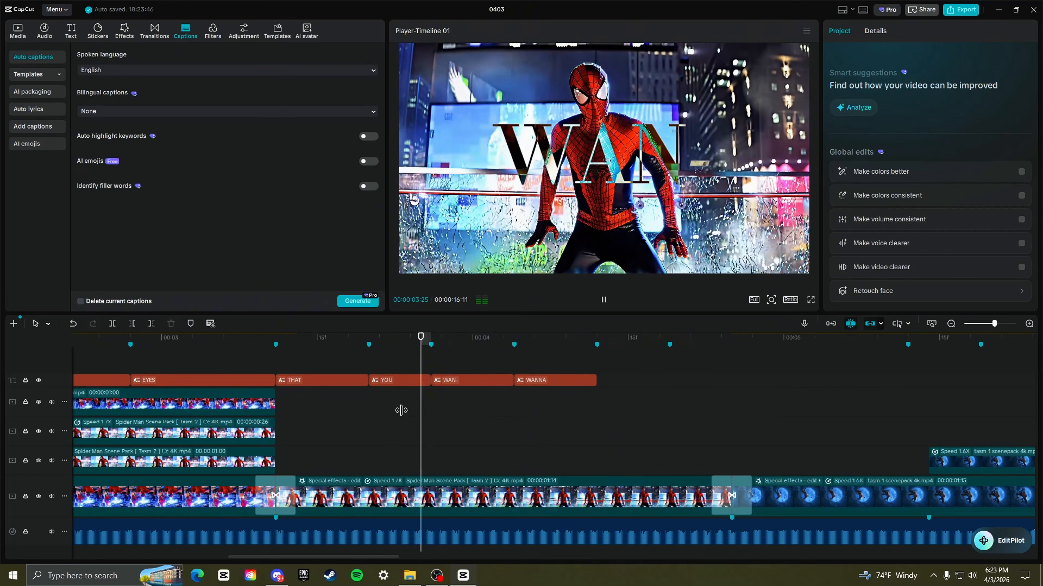
pyautogui.press('space')
pyautogui.click(596, 405)
pyautogui.moveTo(595, 405); pyautogui.dragTo(303, 423)
pyautogui.press('space')
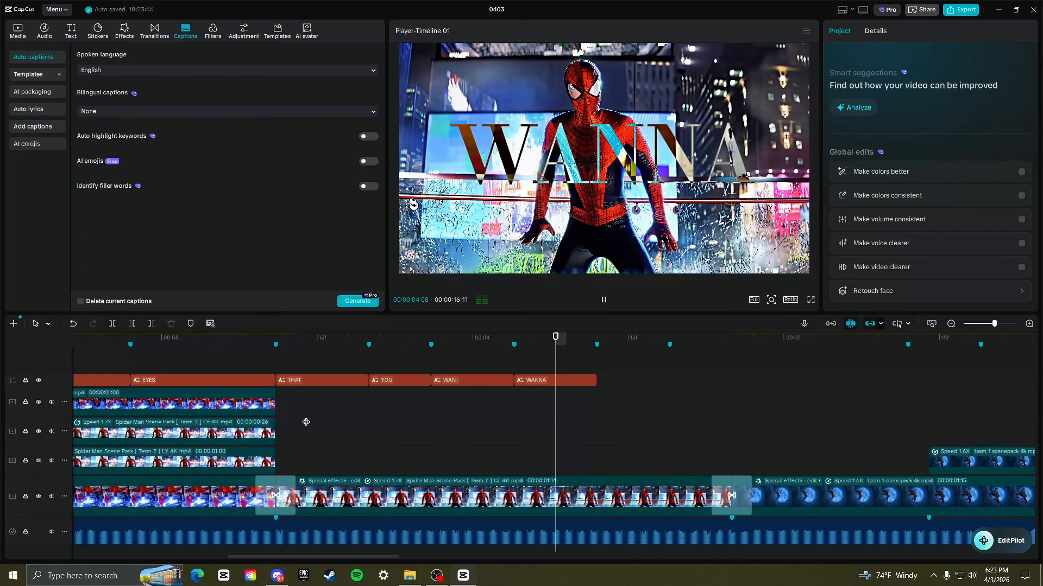
pyautogui.press('space')
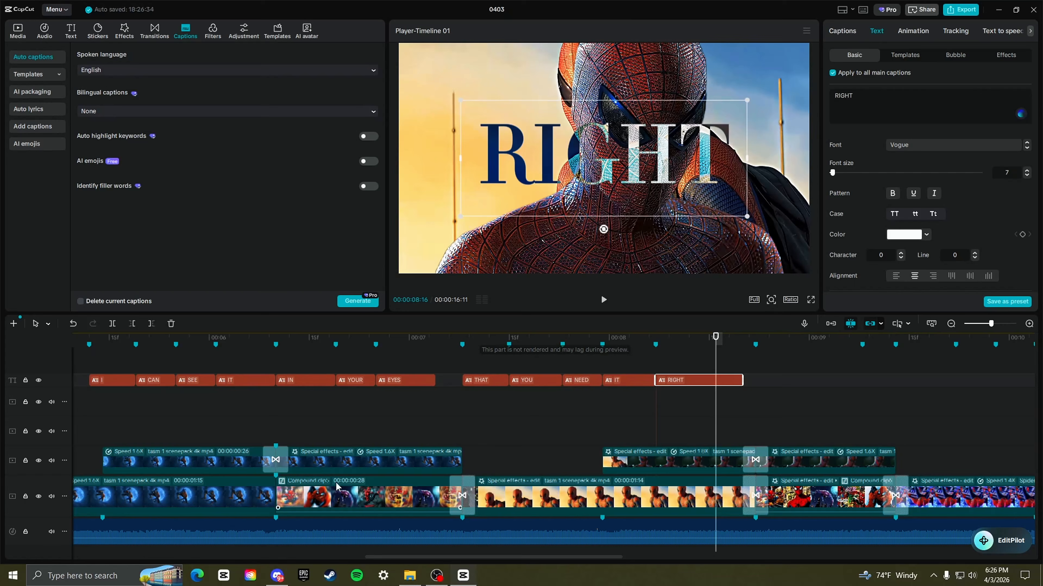
# - Play the edit from 00:00:00:12 to review the word-by-word lyric captions against the music
pyautogui.click(335, 437)
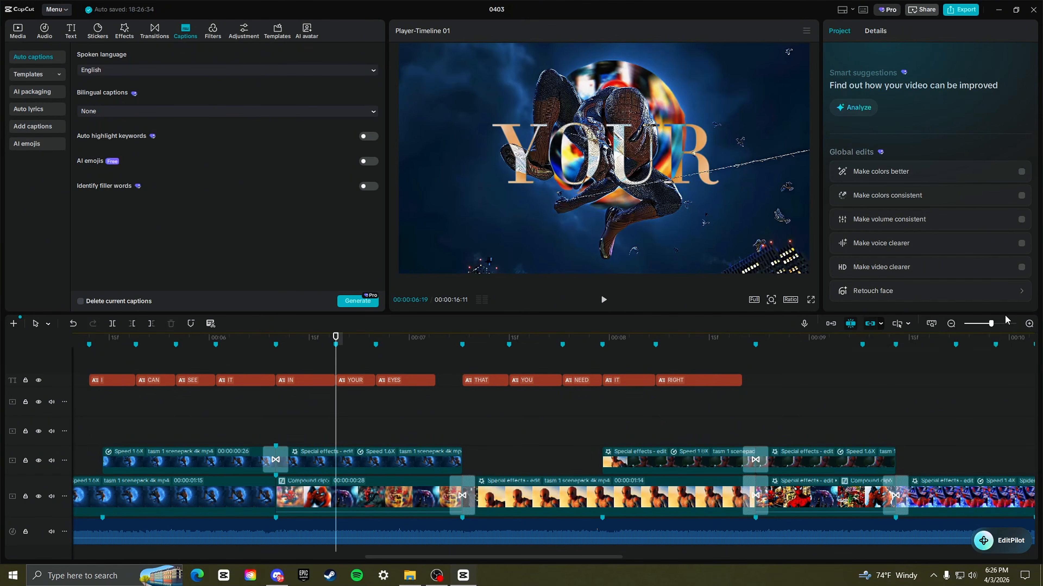
pyautogui.moveTo(991, 324); pyautogui.dragTo(983, 324)
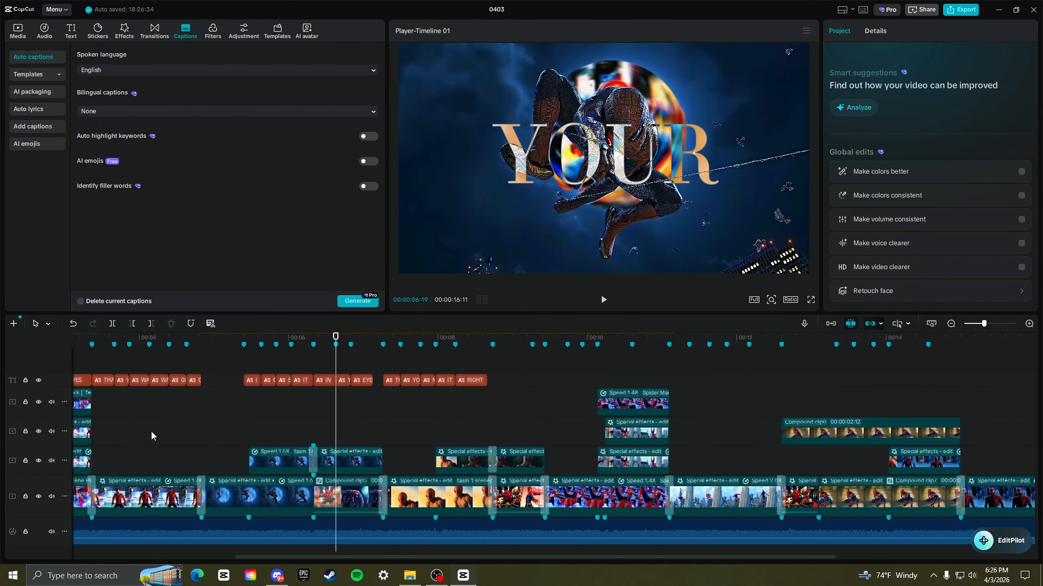
pyautogui.click(133, 433)
pyautogui.hscroll(-4, 98, 439)
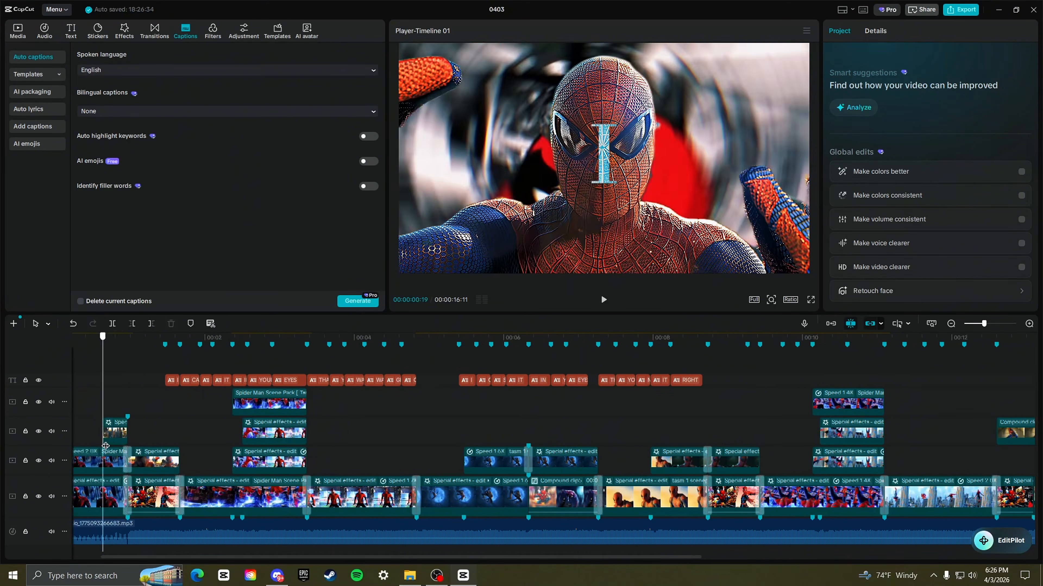
pyautogui.click(168, 438)
pyautogui.moveTo(167, 438); pyautogui.dragTo(125, 446)
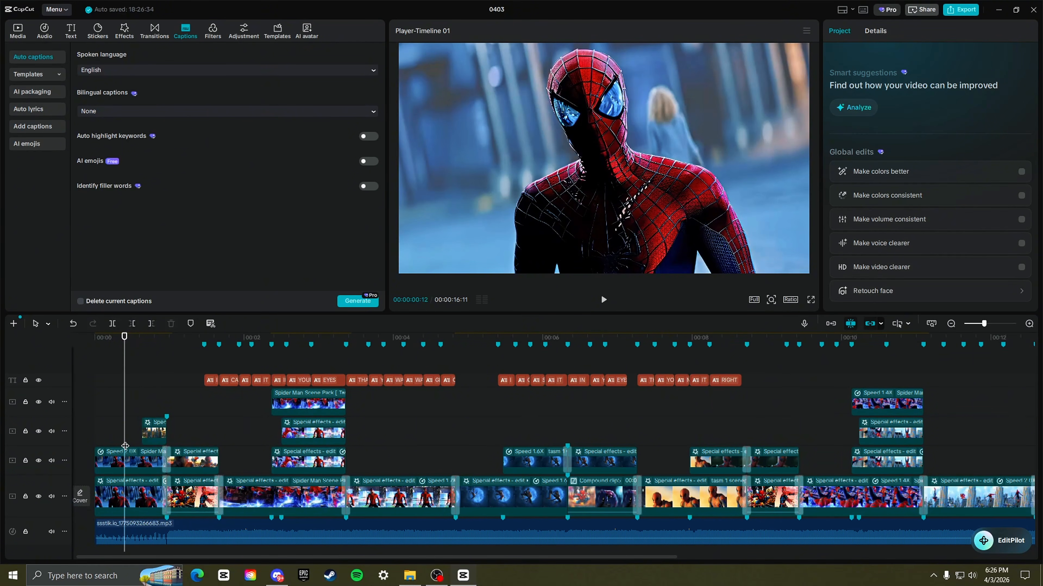
pyautogui.press('space')
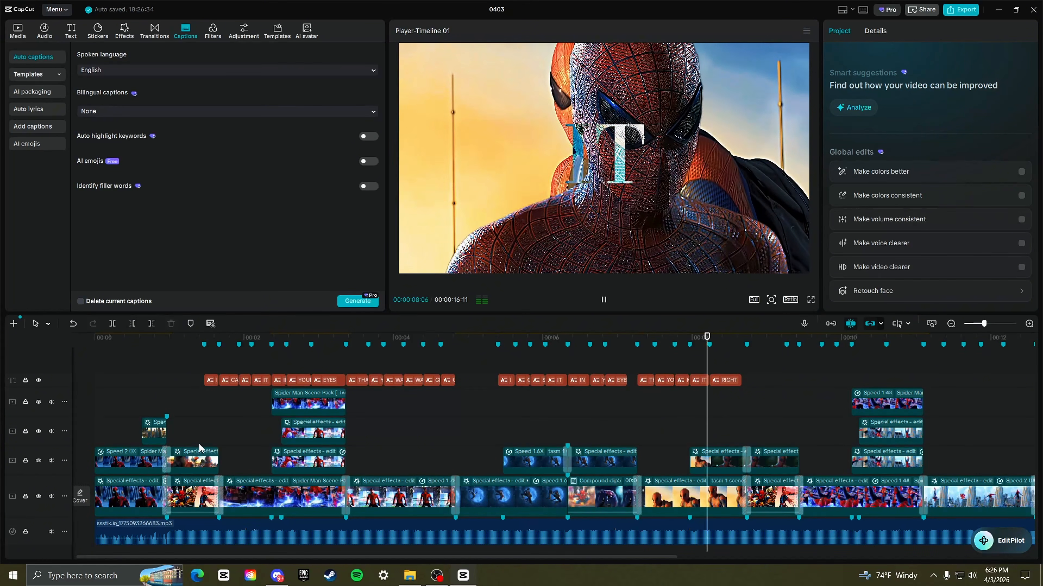
# - Turn the "NOW" caption at 00:00:08:22 into a compound clip and place it directly above the main video track, beneath the overlay clips
pyautogui.click(746, 427)
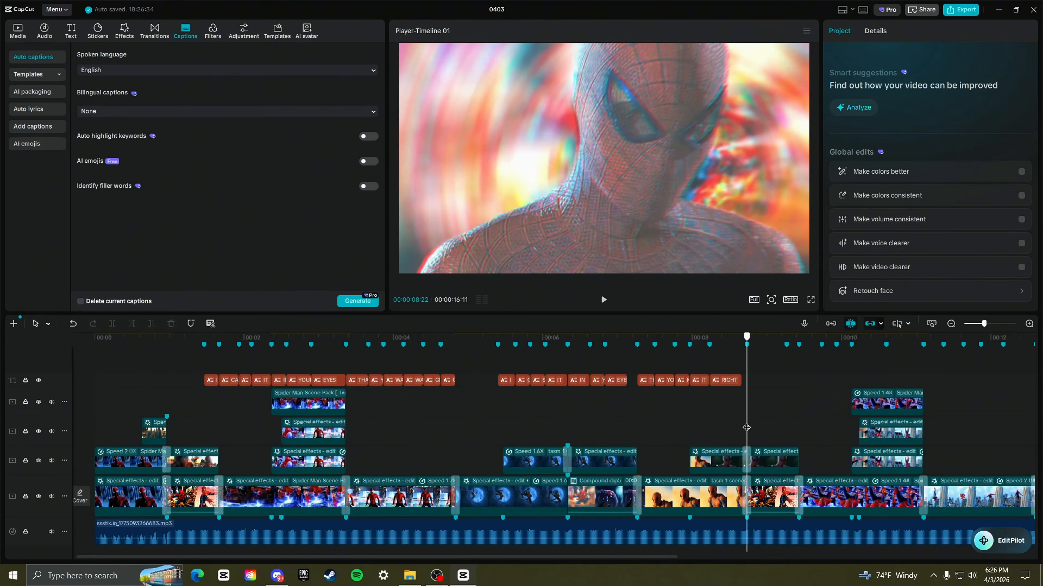
pyautogui.scroll(5, 993, 329)
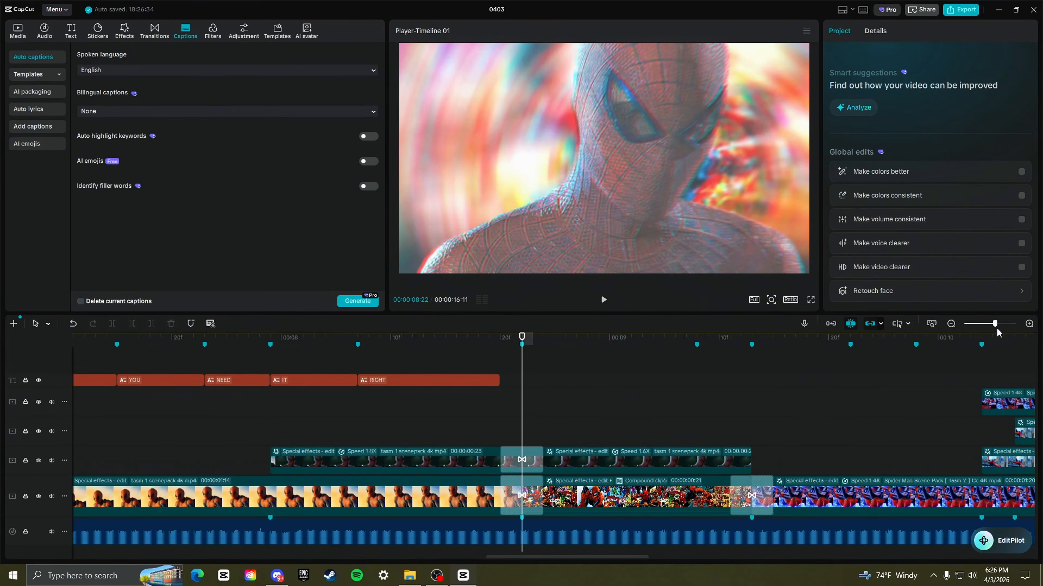
pyautogui.click(562, 382)
pyautogui.hotkey('alt', 'g')
pyautogui.moveTo(563, 384); pyautogui.dragTo(564, 483)
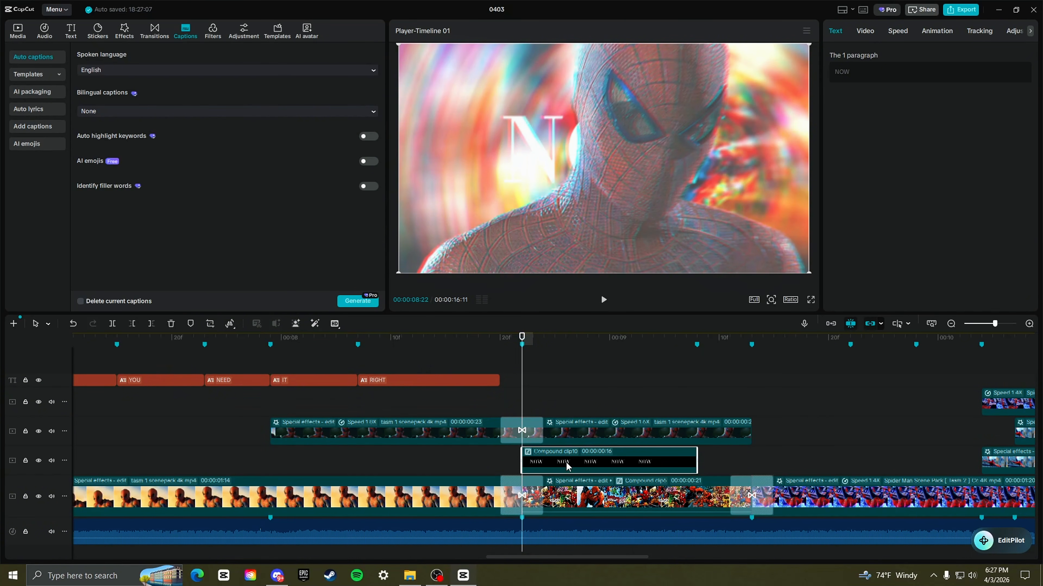
# - Open the "NOW" compound clip and set its caption's font size to 9
pyautogui.doubleClick(576, 464)
pyautogui.click(326, 423)
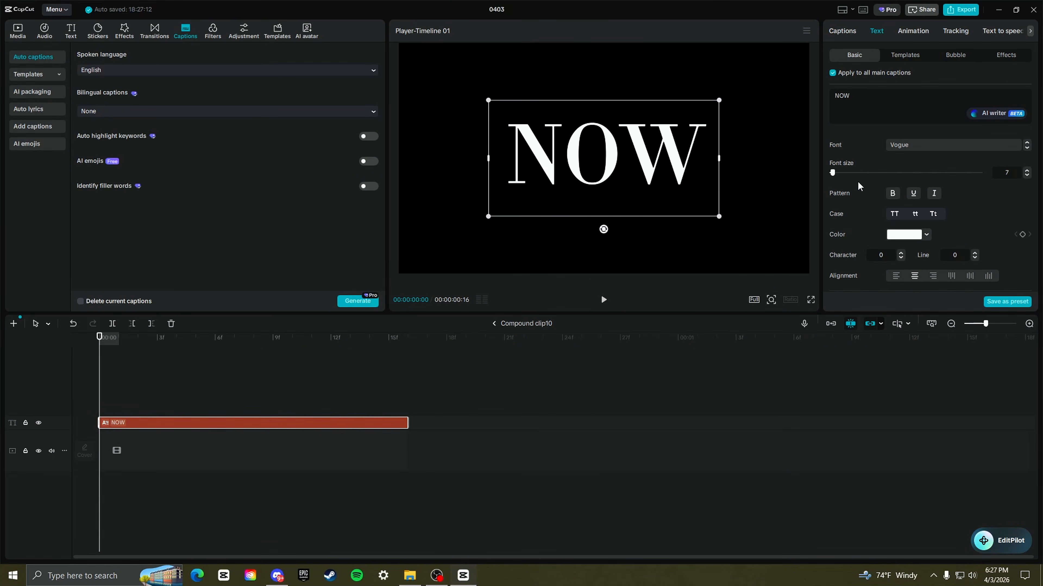
pyautogui.click(1024, 171)
pyautogui.click(1026, 171)
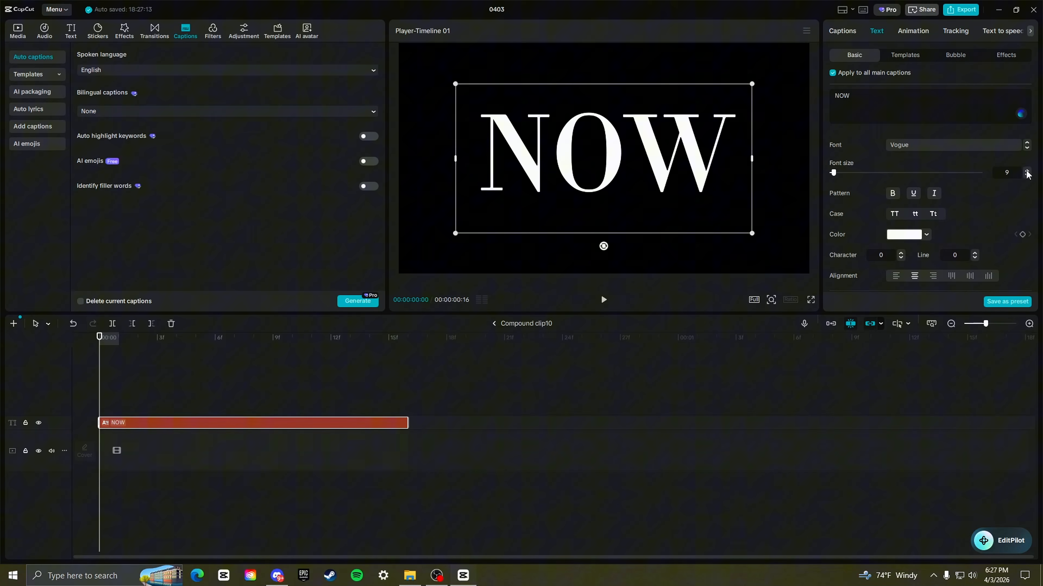
# - Apply the Font Reel loop animation to the "NOW" caption
pyautogui.click(923, 32)
pyautogui.click(951, 61)
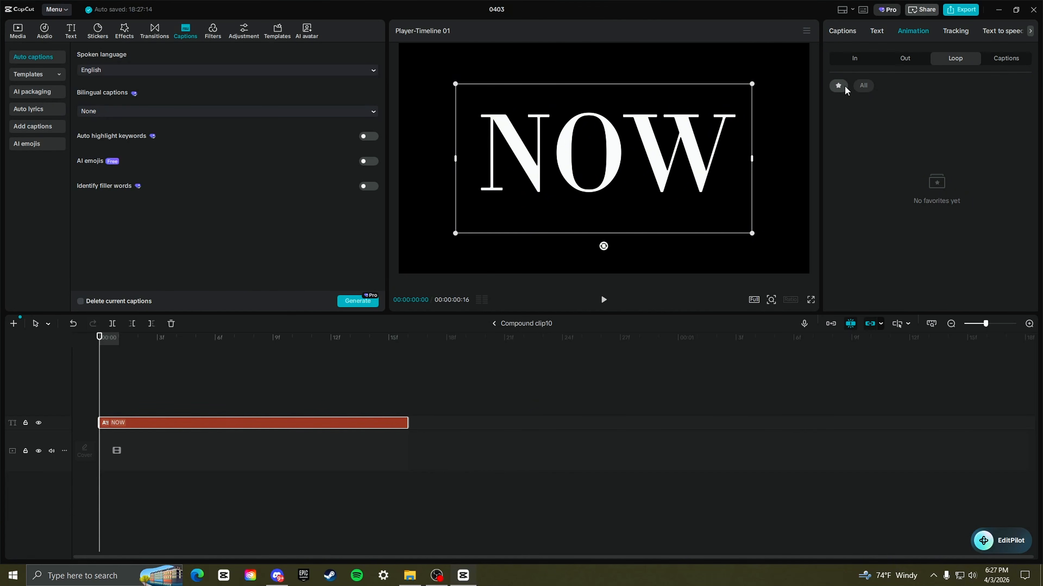
pyautogui.click(864, 86)
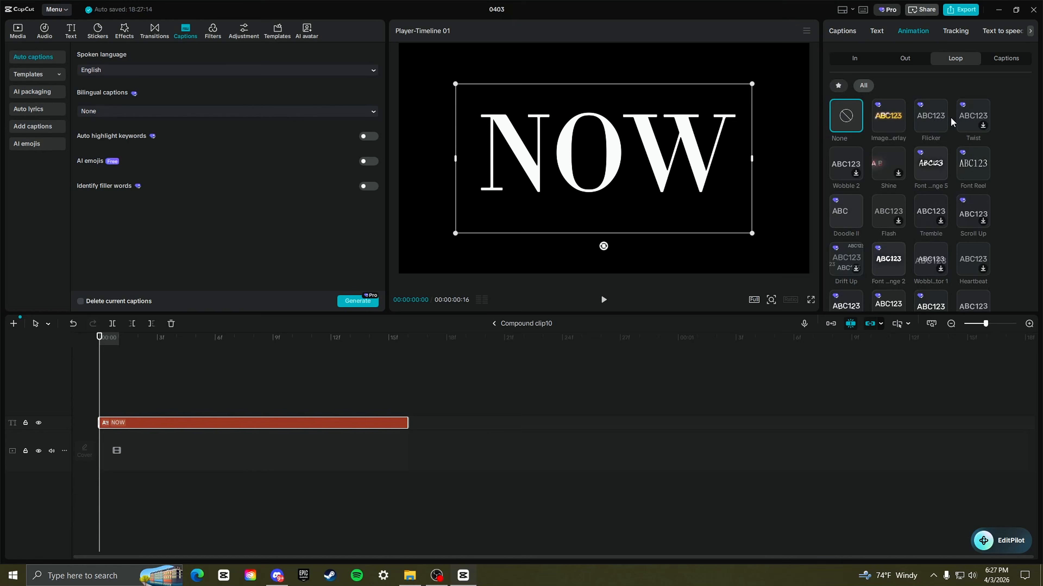
pyautogui.click(969, 169)
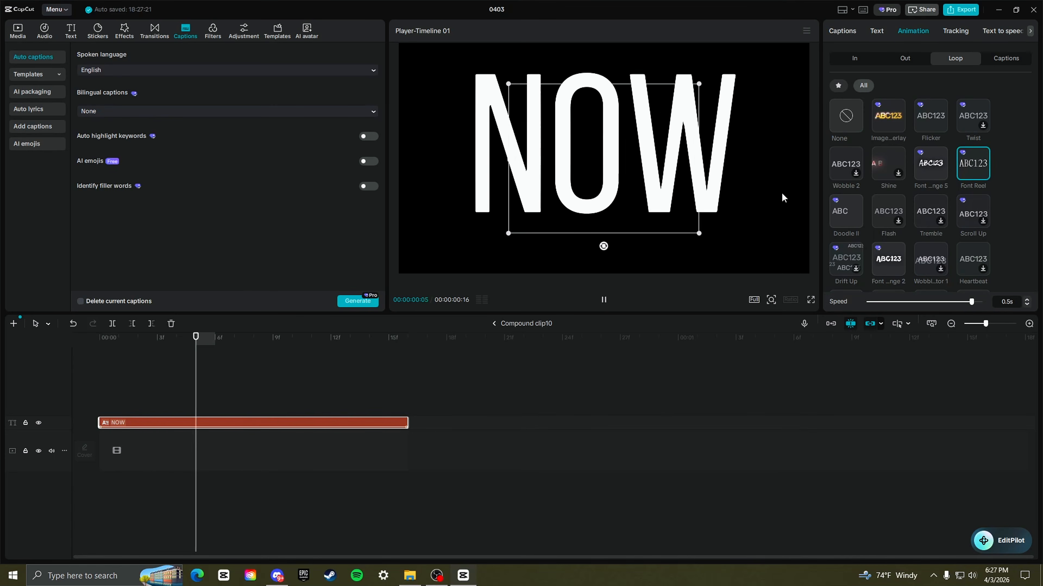
# - Set the "NOW" caption's font size to 11
pyautogui.click(875, 32)
pyautogui.click(1027, 170)
pyautogui.click(1027, 170)
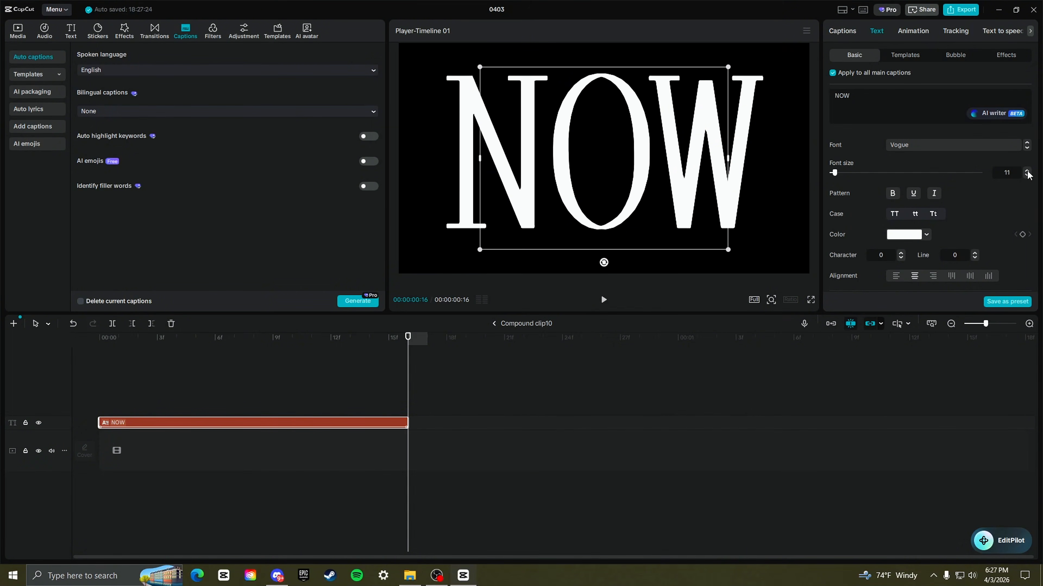
# - Increase the "NOW" caption's font size by one more step and scrub through its animation to the clip's start
pyautogui.click(1027, 170)
pyautogui.click(138, 393)
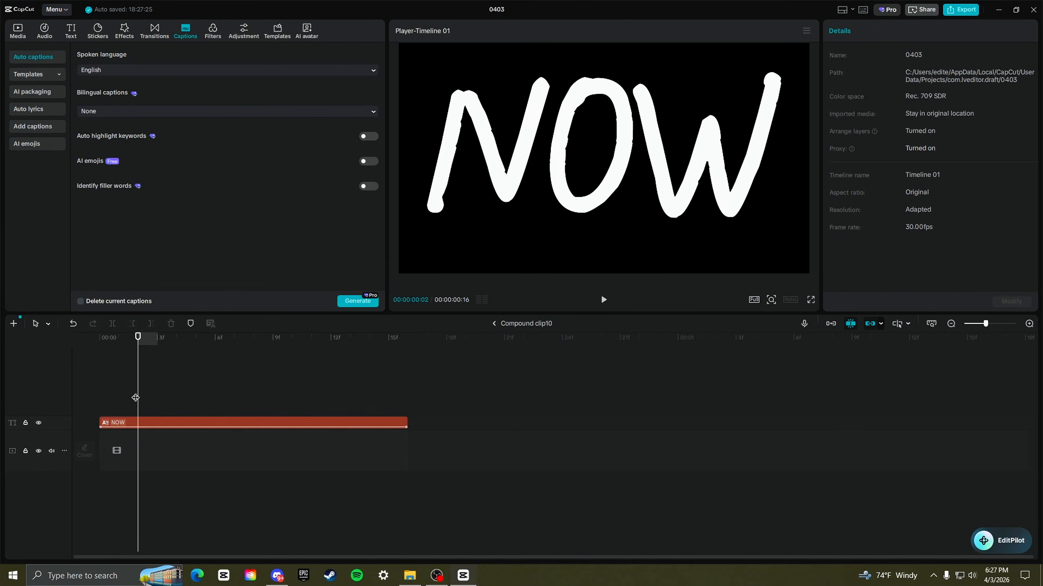
pyautogui.moveTo(135, 397)
pyautogui.mouseDown()
pyautogui.moveTo(111, 397)
pyautogui.moveTo(396, 382)
pyautogui.moveTo(337, 378)
pyautogui.moveTo(234, 345)
pyautogui.moveTo(53, 335)
pyautogui.mouseUp()
# - Find the Glow 2 effect, add it above the "NOW" caption and trim it to the caption's end
pyautogui.click(122, 28)
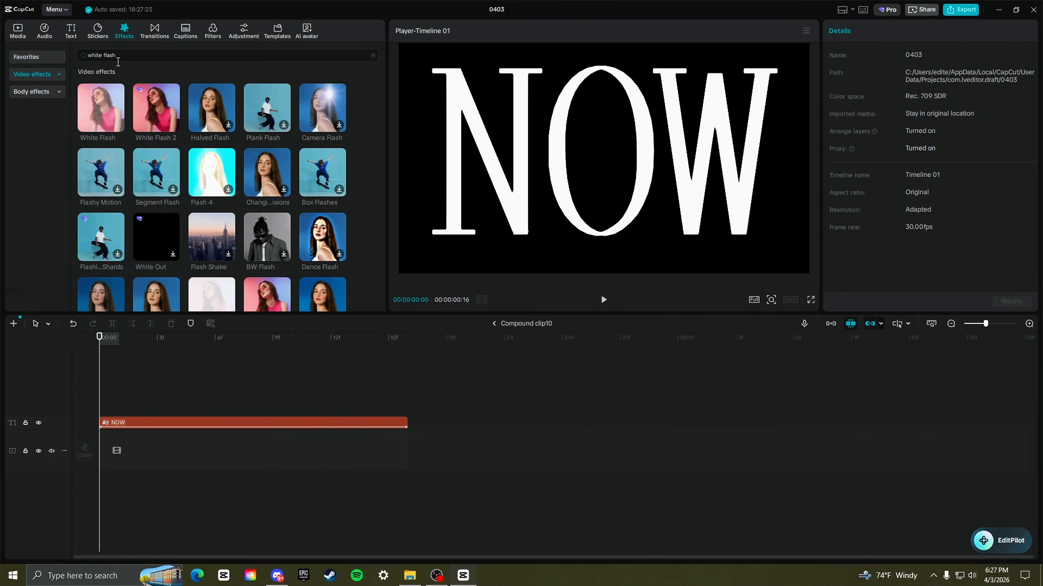
pyautogui.click(122, 55)
pyautogui.write('Gl')
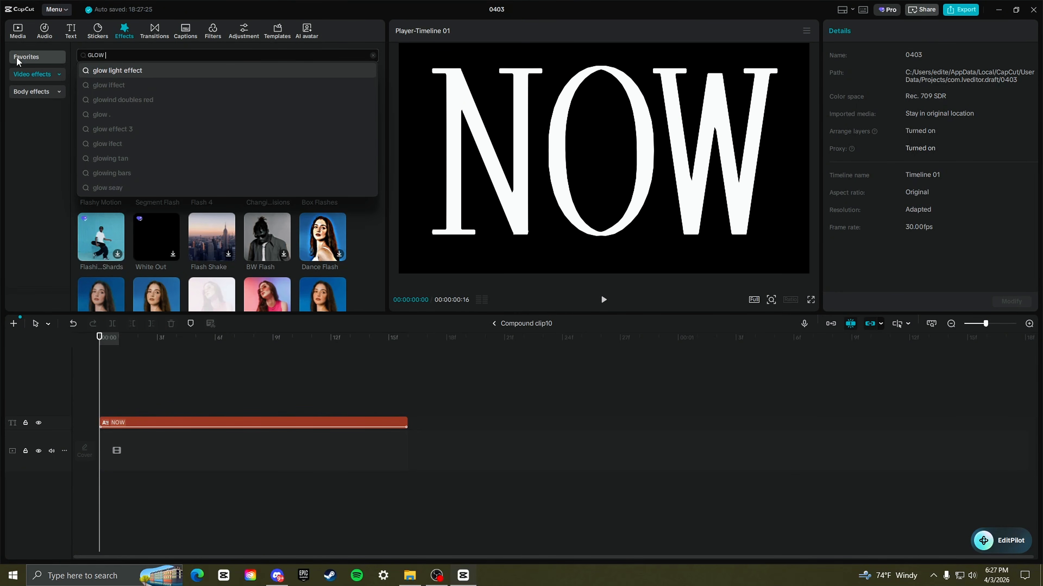
pyautogui.write('2')
pyautogui.press('Return')
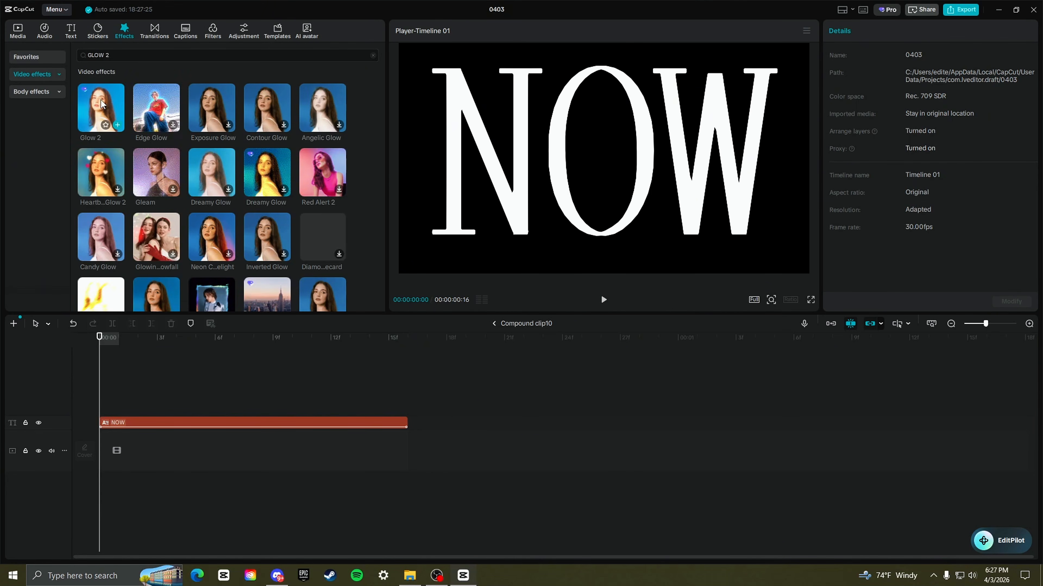
pyautogui.moveTo(101, 106); pyautogui.dragTo(420, 410)
pyautogui.hotkey('ctrl', 'b')
pyautogui.press('Delete')
# - Set the Glow 2 effect's glow and size to 71, then preview the "NOW" section in the main timeline
pyautogui.click(389, 408)
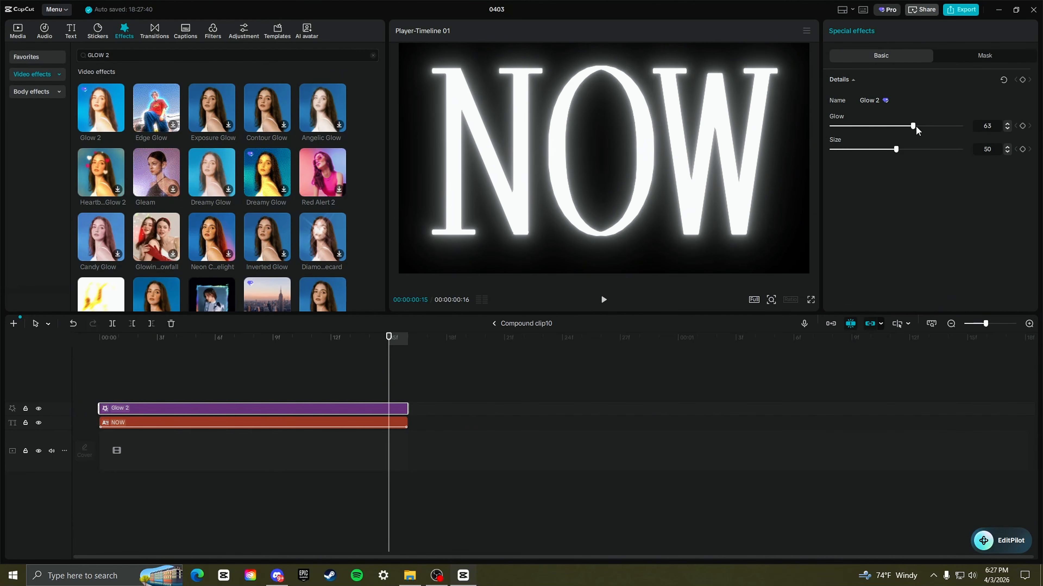
pyautogui.moveTo(921, 128); pyautogui.dragTo(924, 149)
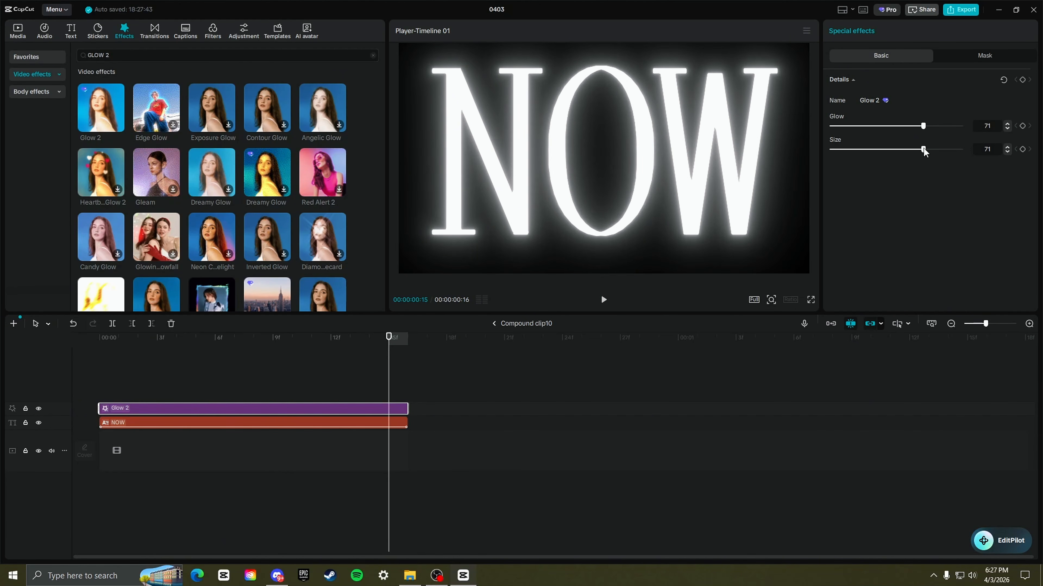
pyautogui.click(495, 324)
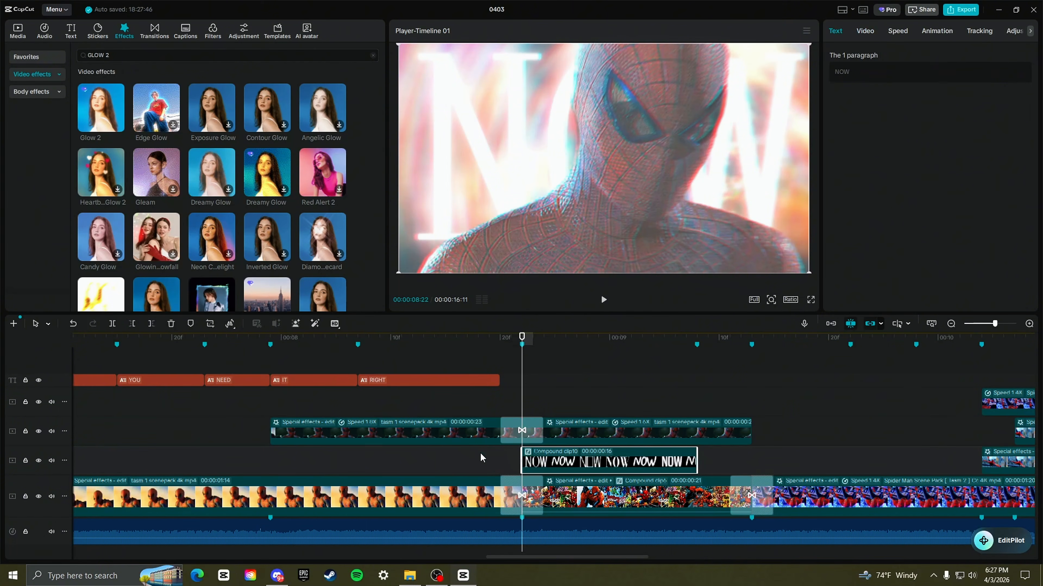
pyautogui.click(477, 459)
pyautogui.press('space')
pyautogui.click(474, 460)
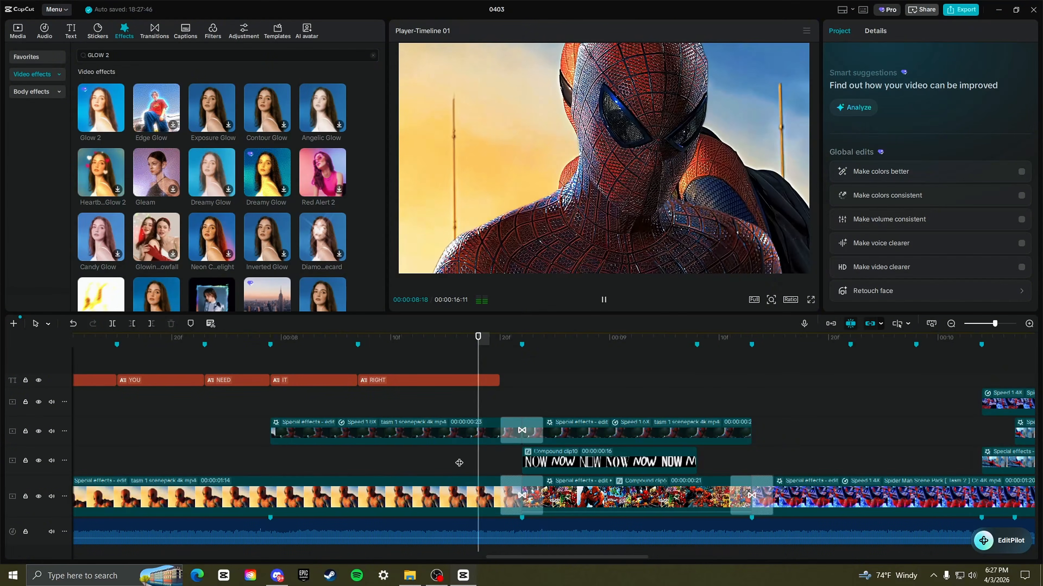
pyautogui.click(459, 463)
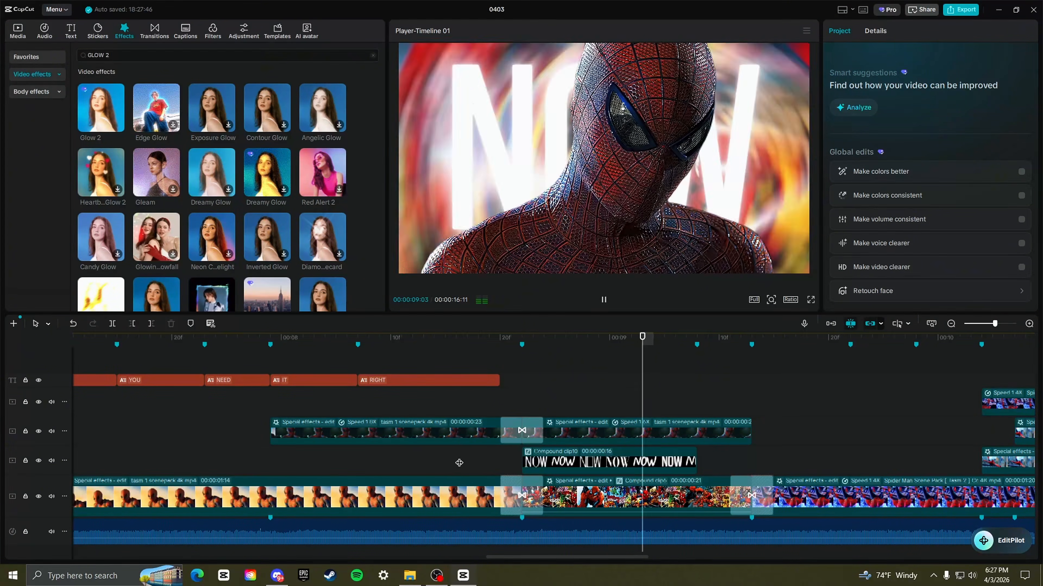
pyautogui.press('space')
# - Reopen the "NOW" compound clip, set its Font Reel loop speed to 0.2s and play back the result in the main timeline
pyautogui.click(518, 404)
pyautogui.doubleClick(554, 462)
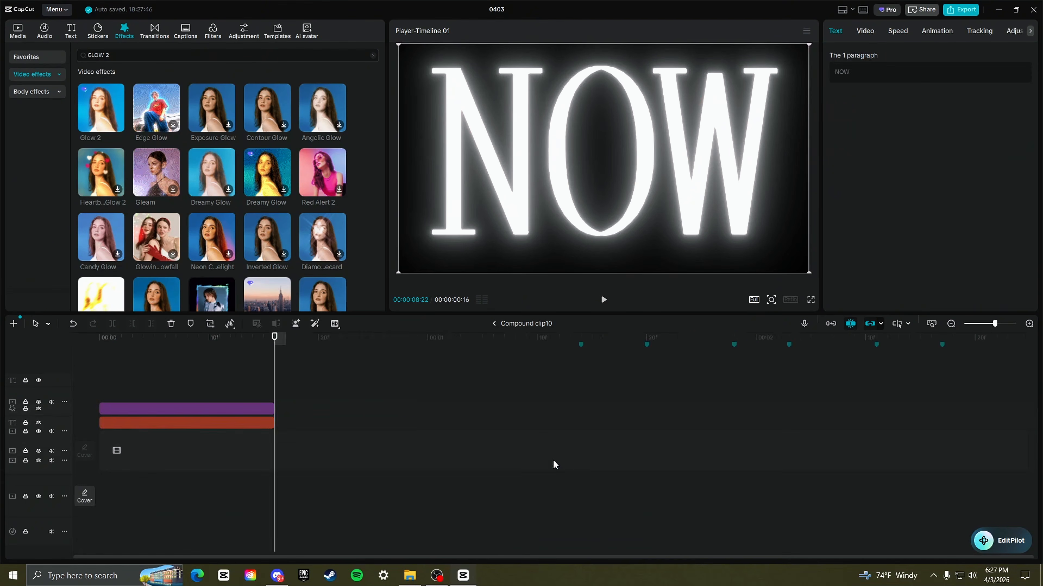
pyautogui.click(295, 424)
pyautogui.click(912, 31)
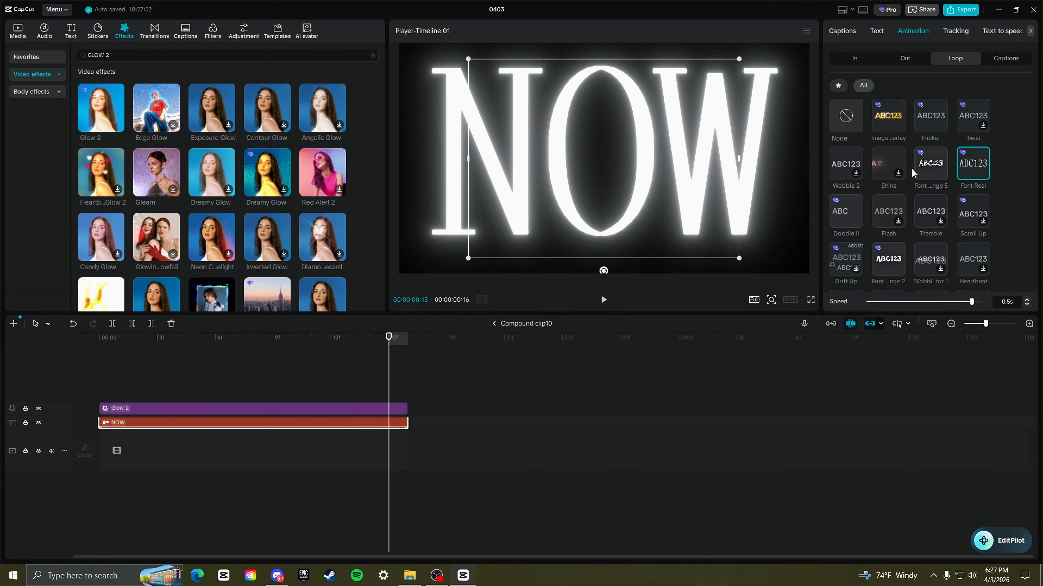
pyautogui.moveTo(917, 303); pyautogui.dragTo(905, 300)
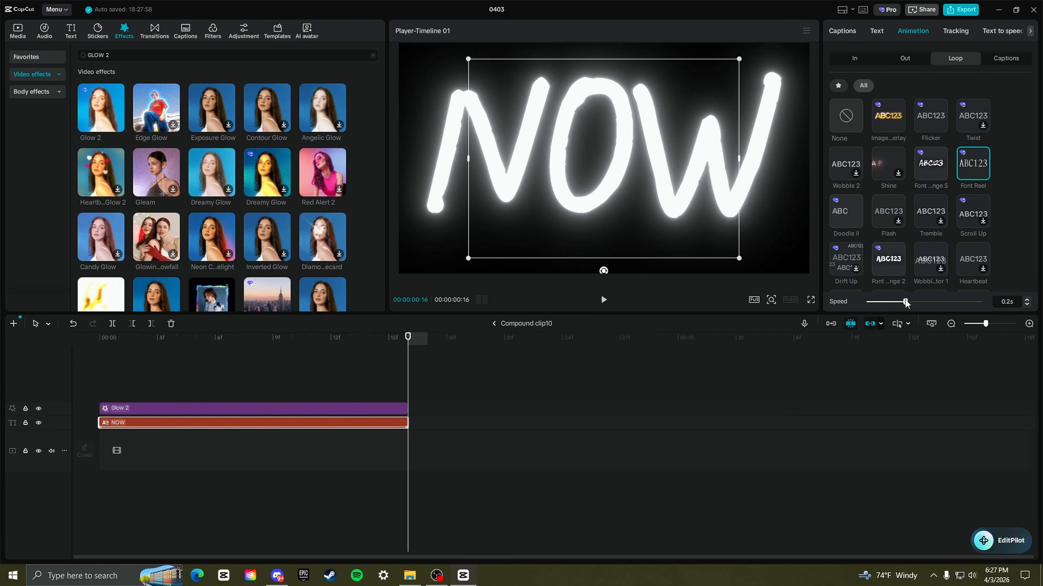
pyautogui.click(495, 323)
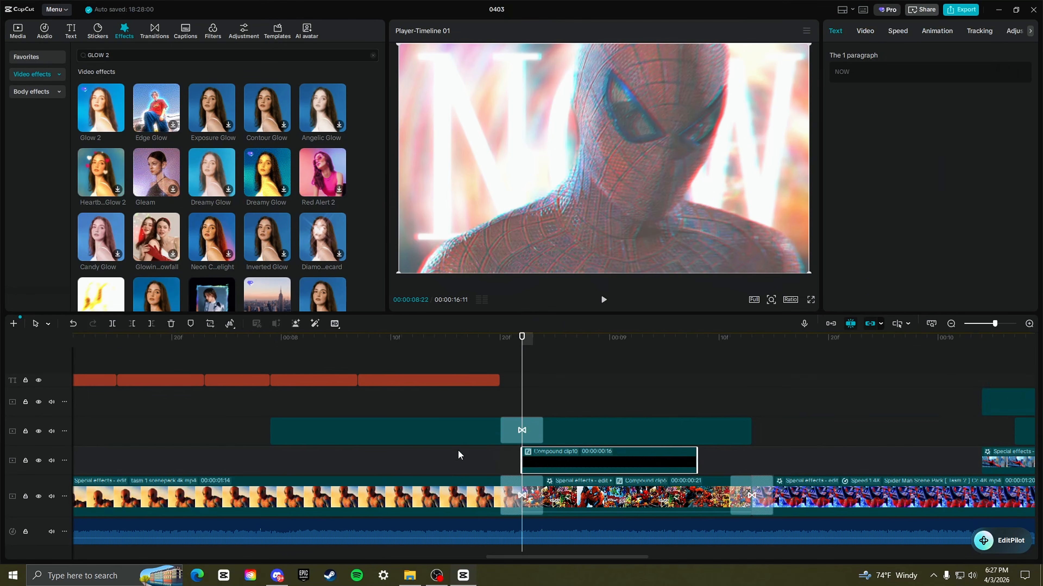
pyautogui.click(445, 457)
pyautogui.press('space')
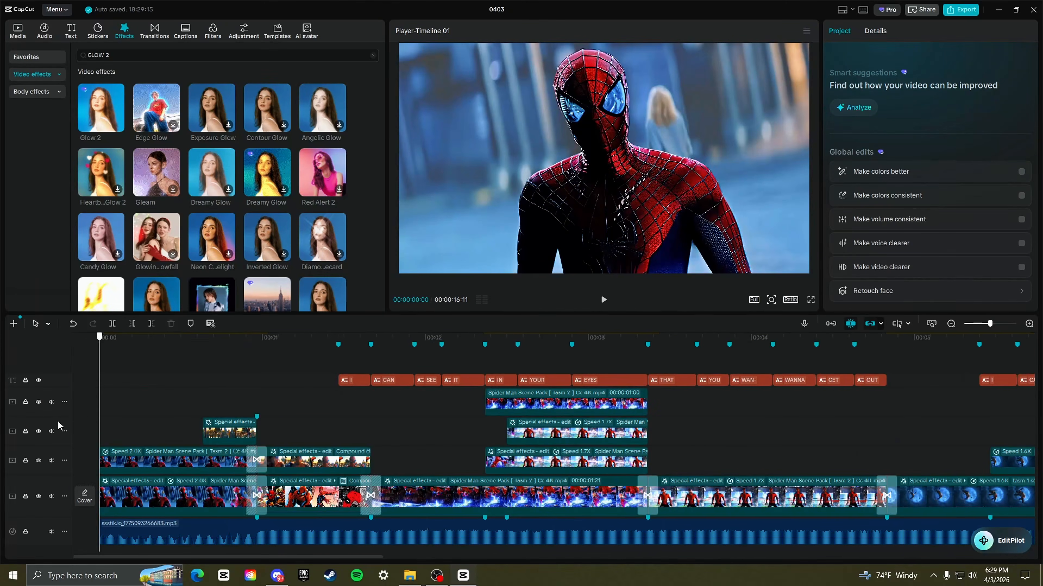
# - Undo the lengthening of the "RIGHT" caption, move the short caption piece directly behind it and preview the passage into "NOW"
pyautogui.moveTo(99, 410); pyautogui.dragTo(838, 381)
pyautogui.click(818, 382)
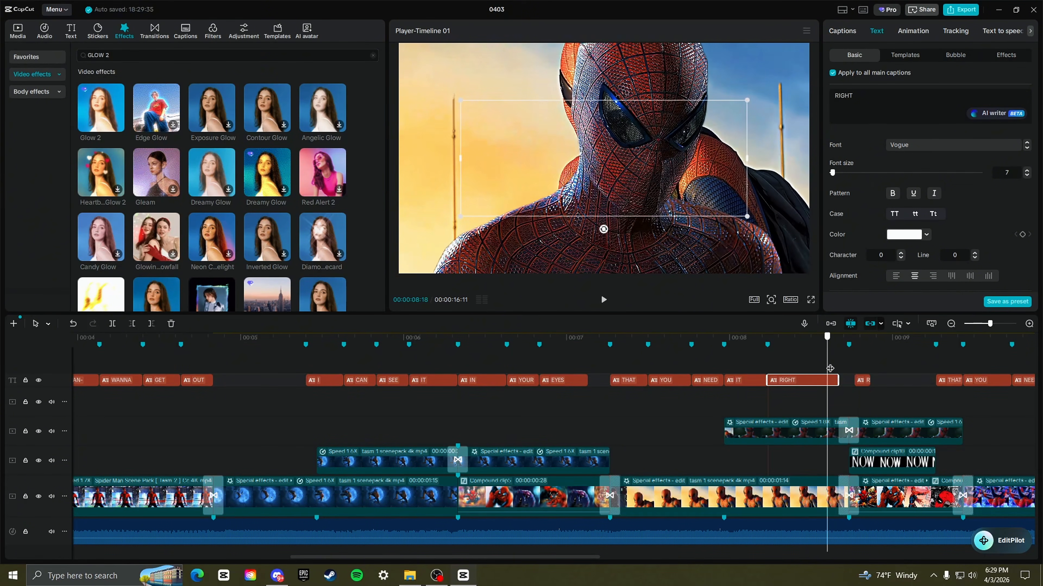
pyautogui.hotkey('ctrl', 'z')
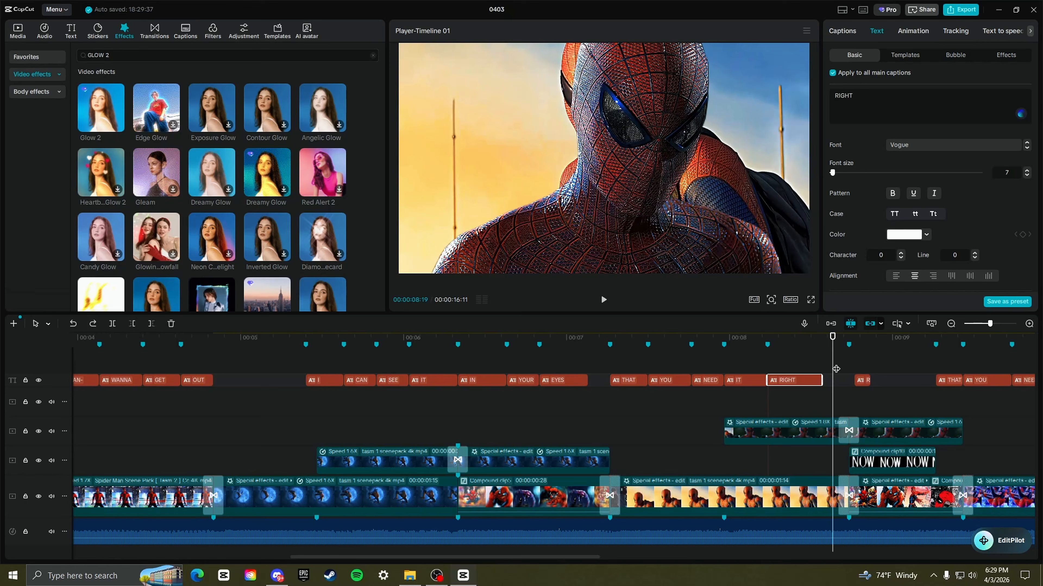
pyautogui.moveTo(863, 383); pyautogui.dragTo(830, 382)
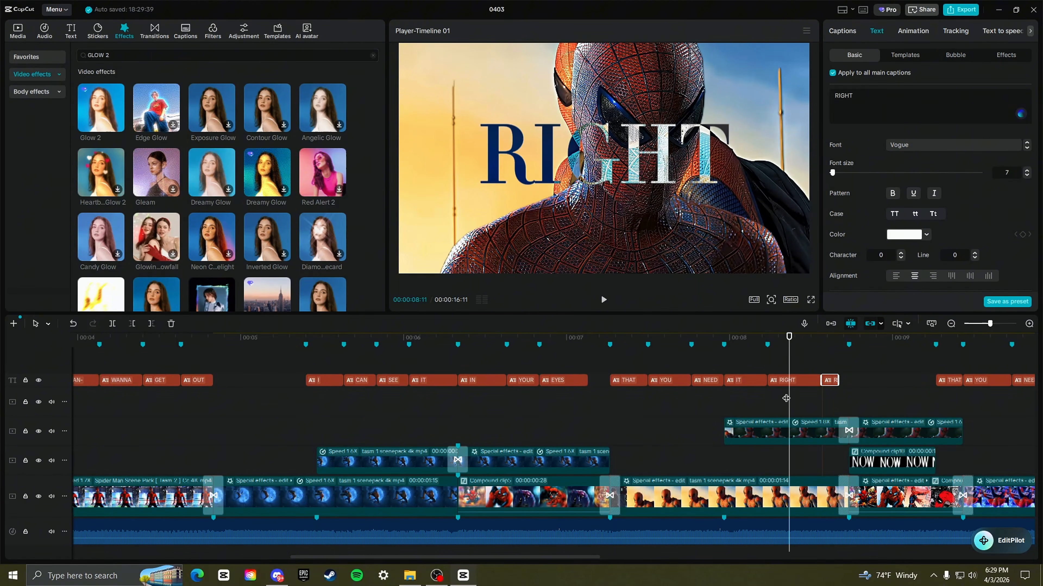
pyautogui.press('space')
pyautogui.click(869, 391)
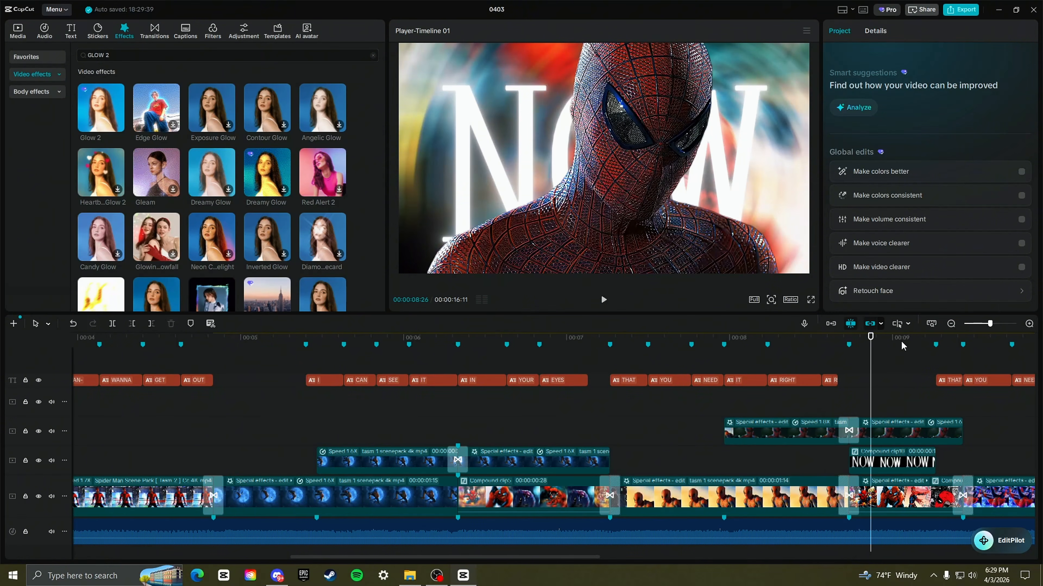
# - Review the whole edit from start to end, checking the captions and overlays against the music
pyautogui.moveTo(990, 324); pyautogui.dragTo(990, 326)
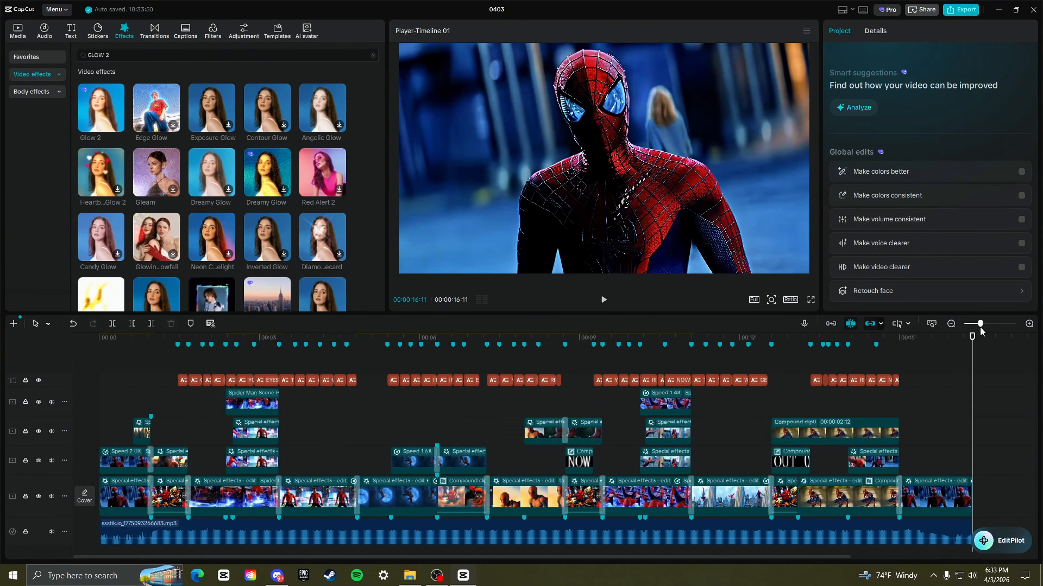
pyautogui.moveTo(978, 325); pyautogui.dragTo(977, 325)
pyautogui.moveTo(112, 384); pyautogui.dragTo(699, 411)
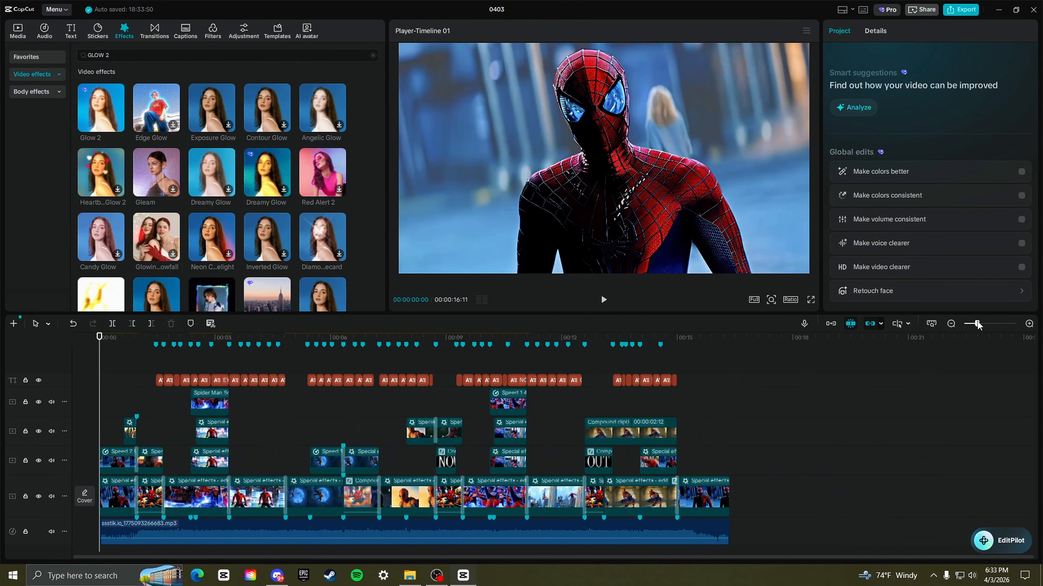
pyautogui.moveTo(978, 325); pyautogui.dragTo(982, 325)
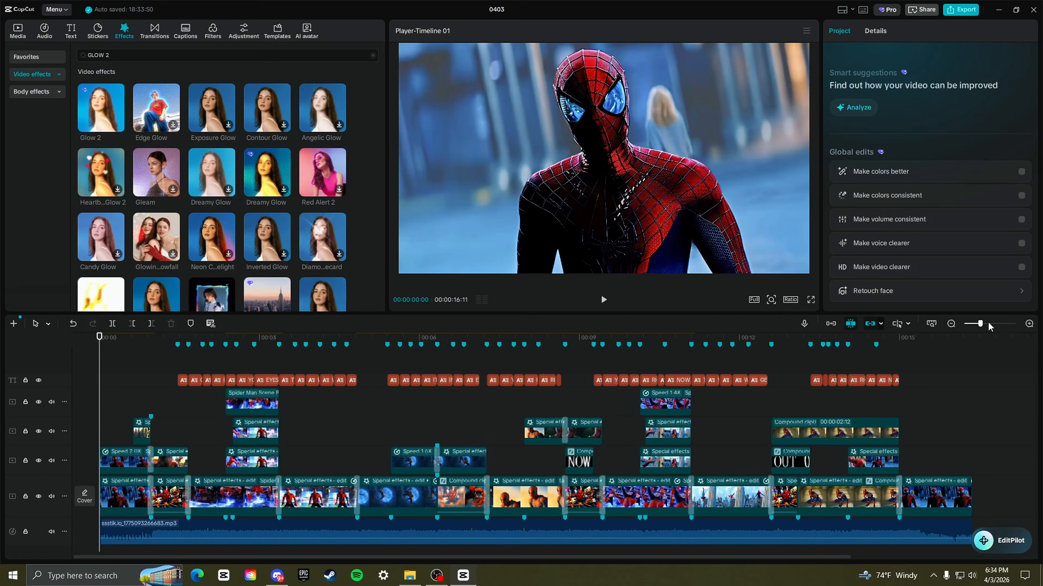
pyautogui.press('space')
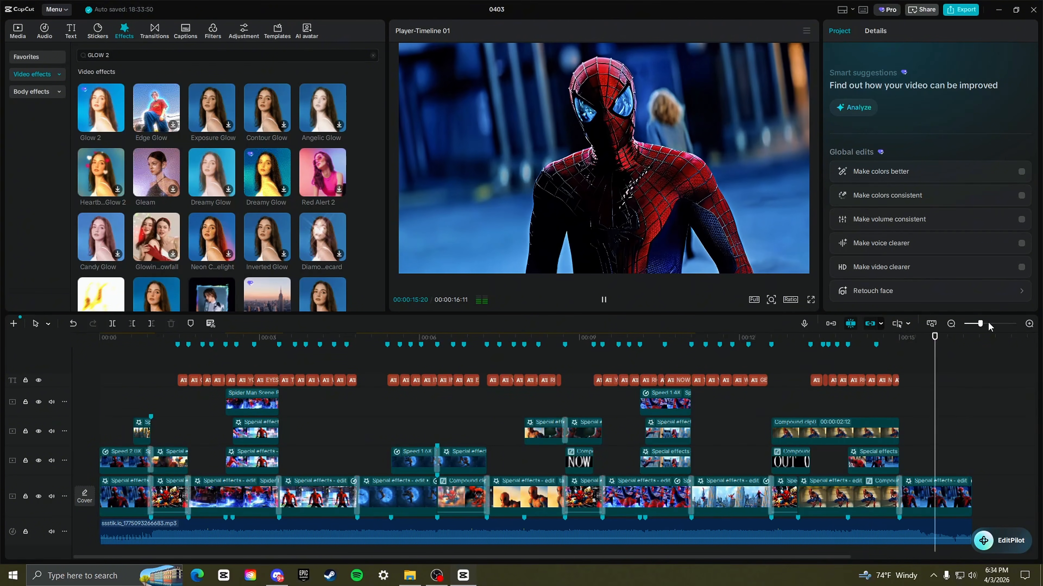
pyautogui.moveTo(974, 337); pyautogui.dragTo(56, 397)
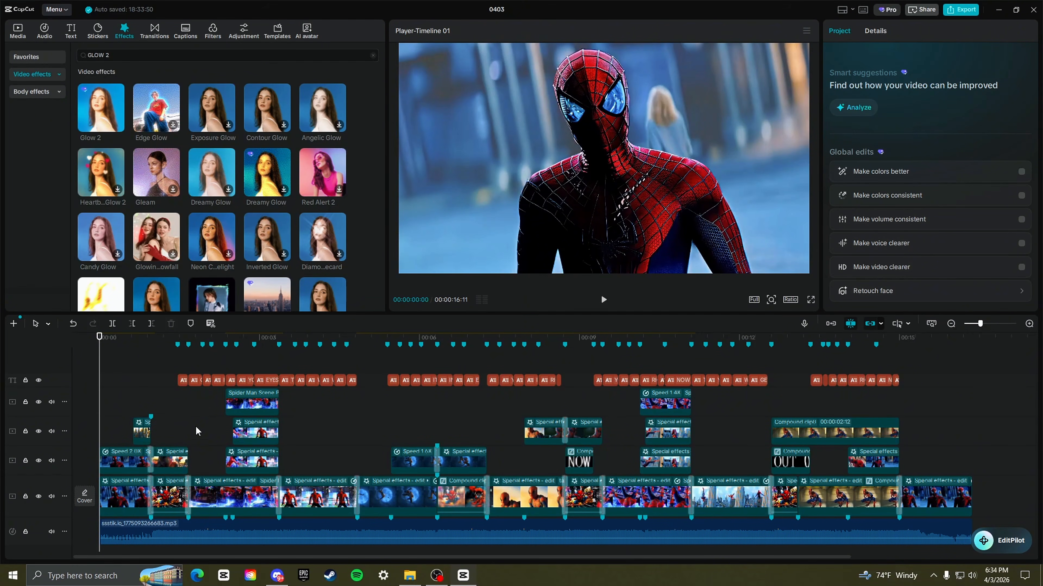
# - Search the filters for "4k" and add the 4K filter above all tracks, spanning the entire edit
pyautogui.click(210, 36)
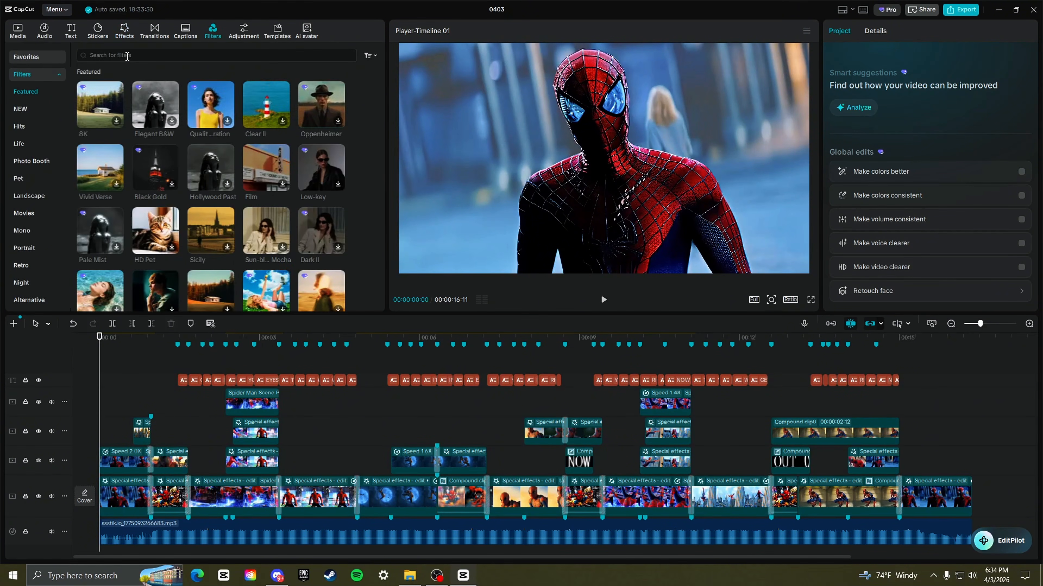
pyautogui.click(122, 57)
pyautogui.write('4k')
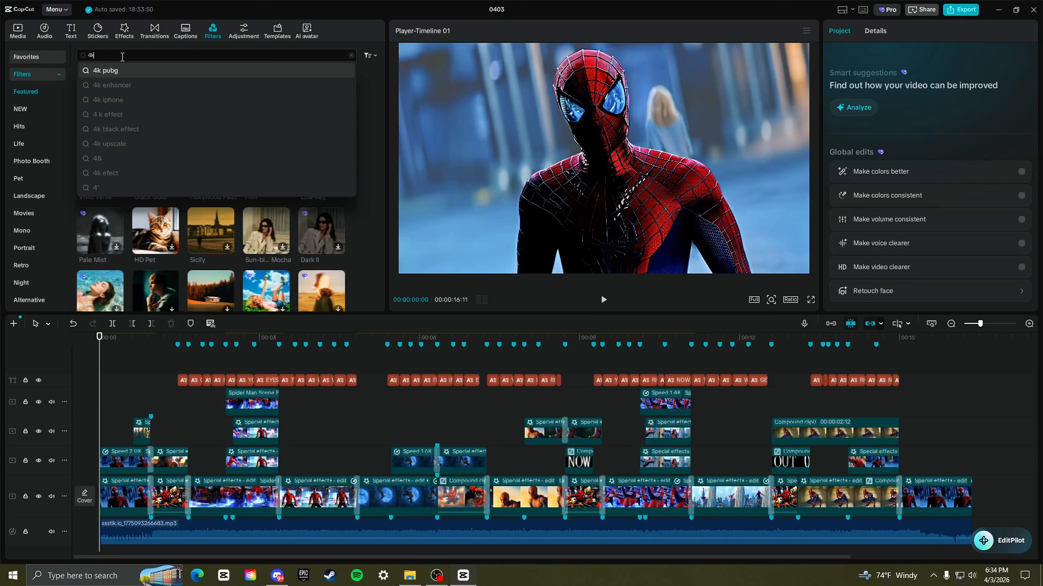
pyautogui.press('Return')
pyautogui.moveTo(100, 93); pyautogui.dragTo(969, 426)
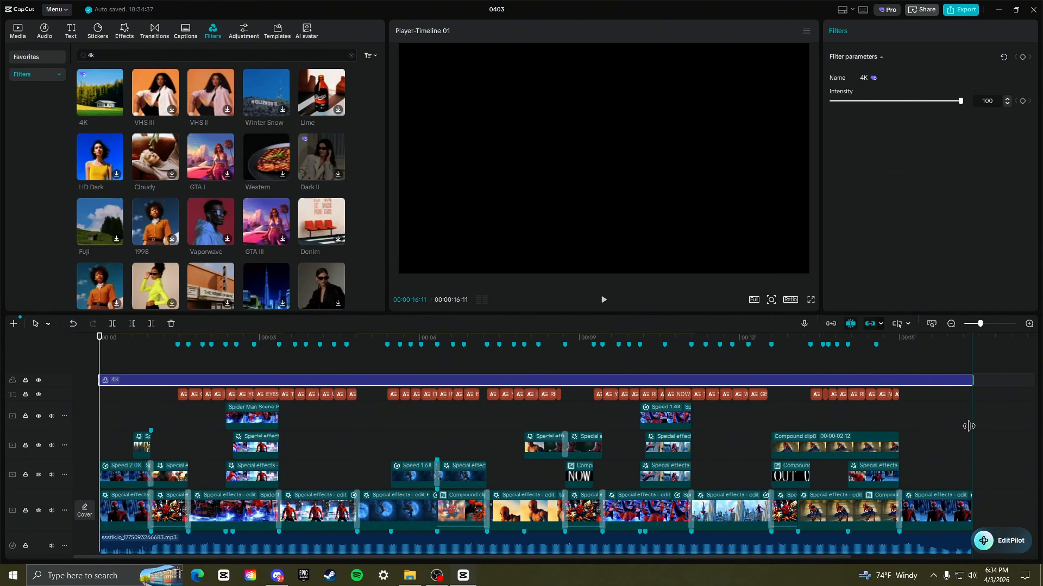
# - Place watermark2.mp4 at the start of the timeline beneath the 4K filter and scale it to 184%
pyautogui.click(16, 36)
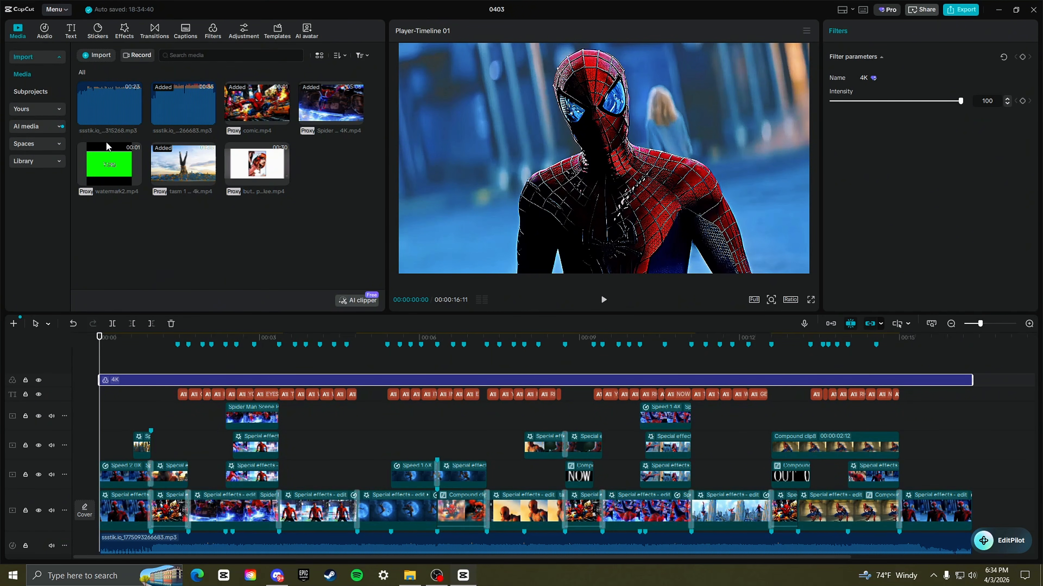
pyautogui.moveTo(107, 147); pyautogui.dragTo(111, 424)
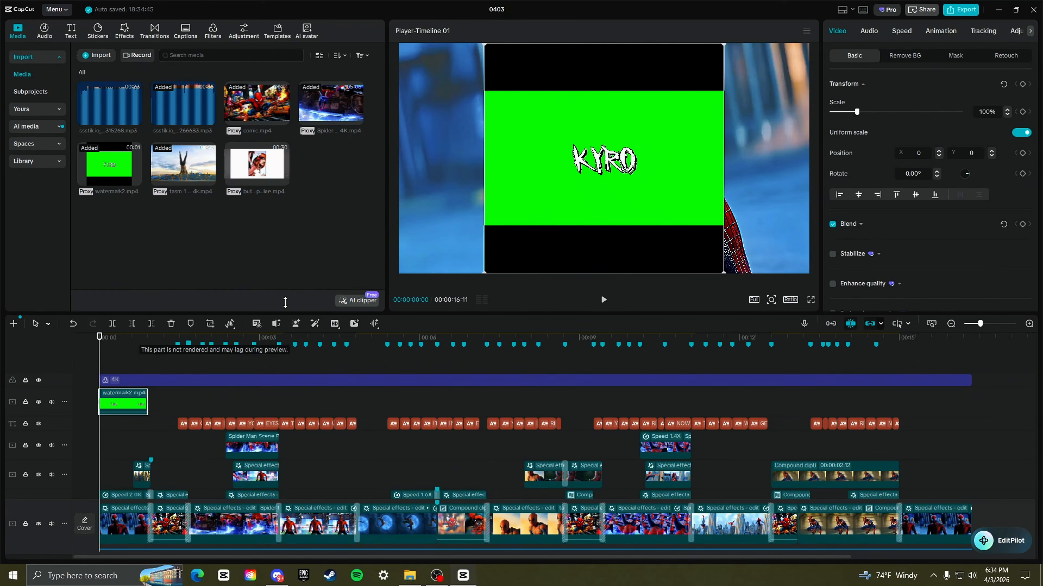
pyautogui.moveTo(726, 279); pyautogui.dragTo(825, 373)
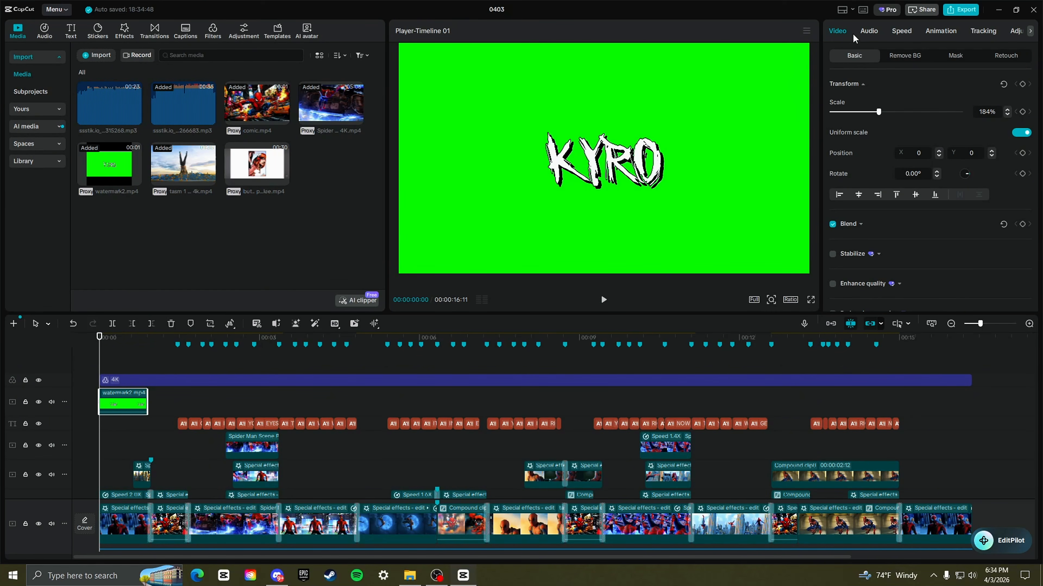
# - Slow the watermark clip to 0.10x and cover the rest of the edit with a copy trimmed at 00:00:16:11
pyautogui.click(899, 33)
pyautogui.moveTo(867, 101); pyautogui.dragTo(830, 100)
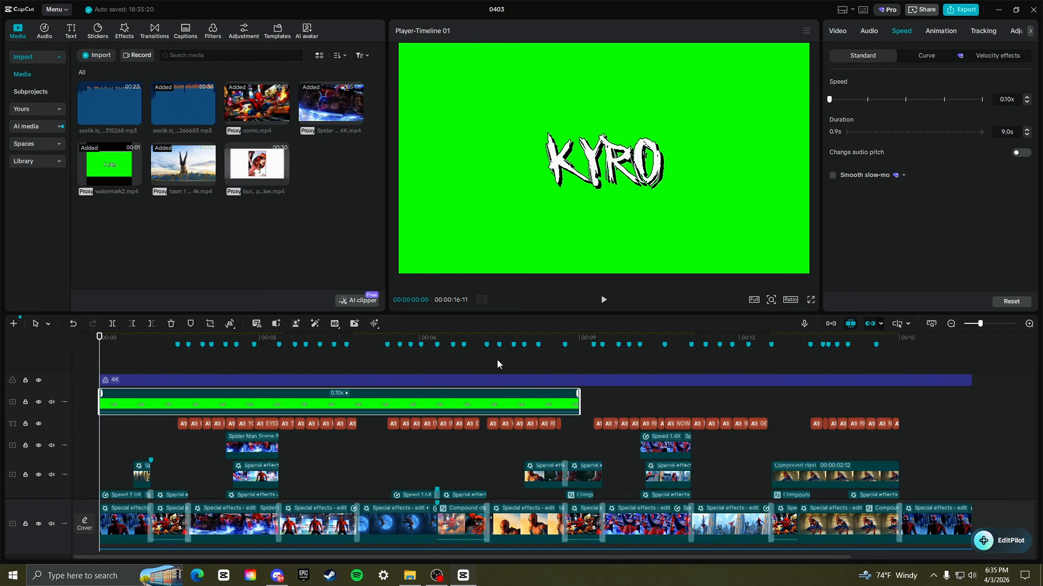
pyautogui.click(561, 353)
pyautogui.moveTo(574, 357); pyautogui.dragTo(974, 384)
pyautogui.click(569, 408)
pyautogui.hotkey('ctrl', 'c')
pyautogui.hotkey('ctrl', 'v')
pyautogui.hotkey('ctrl', 'b')
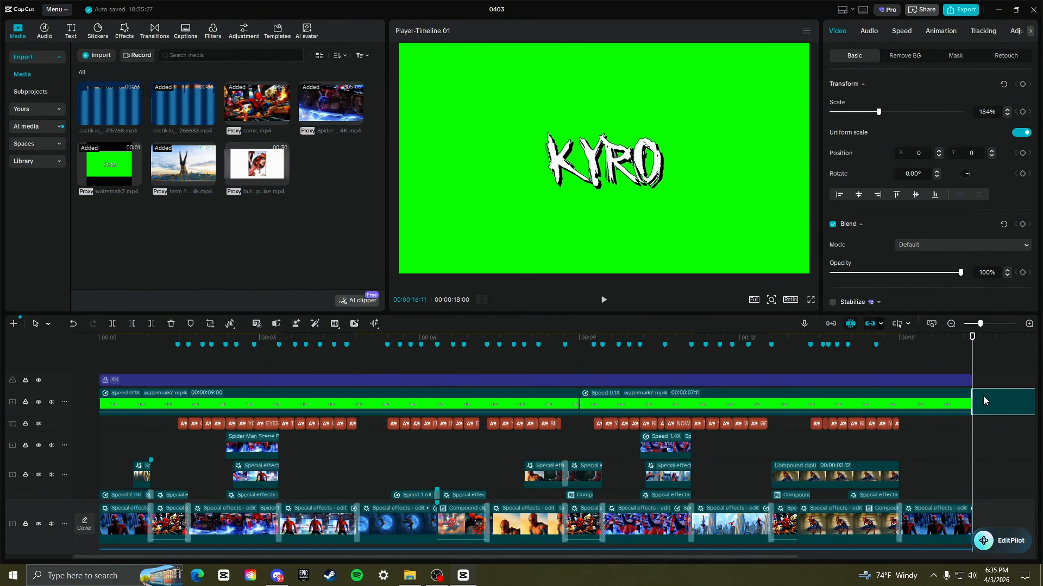
pyautogui.press('Delete')
# - Combine the two watermark clips into one compound clip
pyautogui.click(658, 401)
pyautogui.click(571, 404)
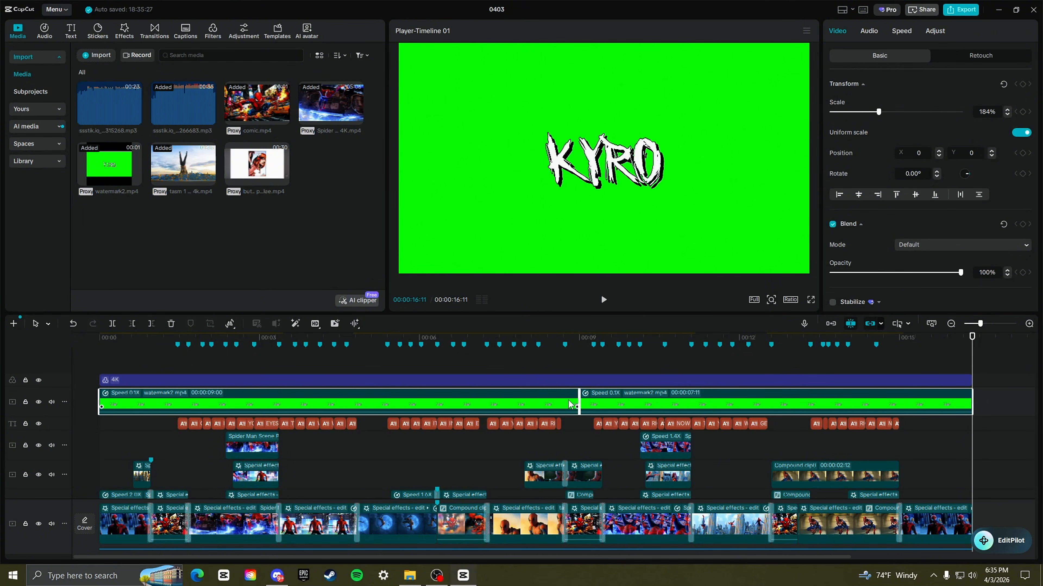
pyautogui.hotkey('alt', 'g')
# - Enable Chroma key on the watermark compound clip and pick its green background as the key color
pyautogui.click(102, 369)
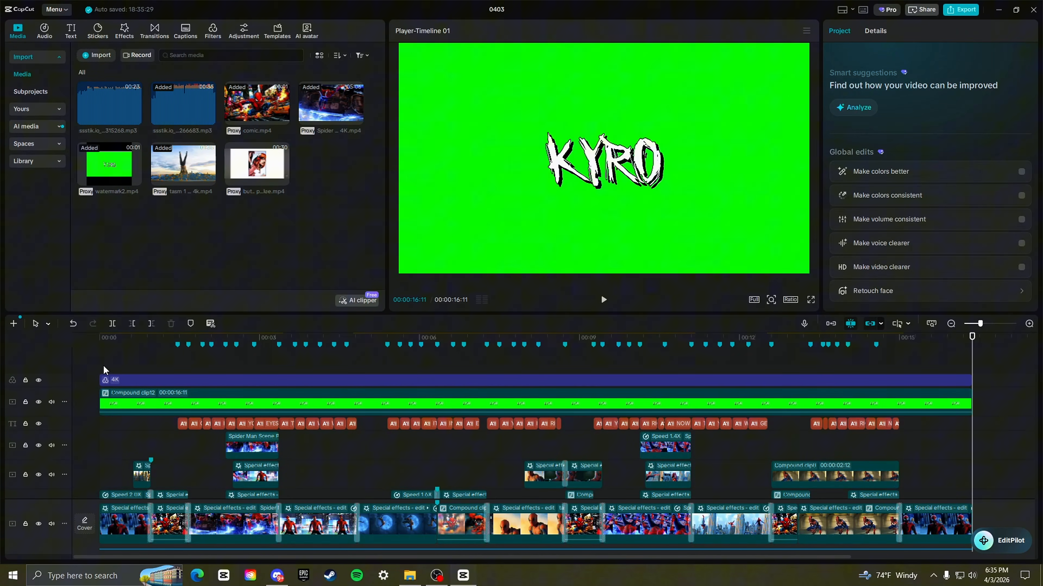
pyautogui.click(138, 404)
pyautogui.click(904, 55)
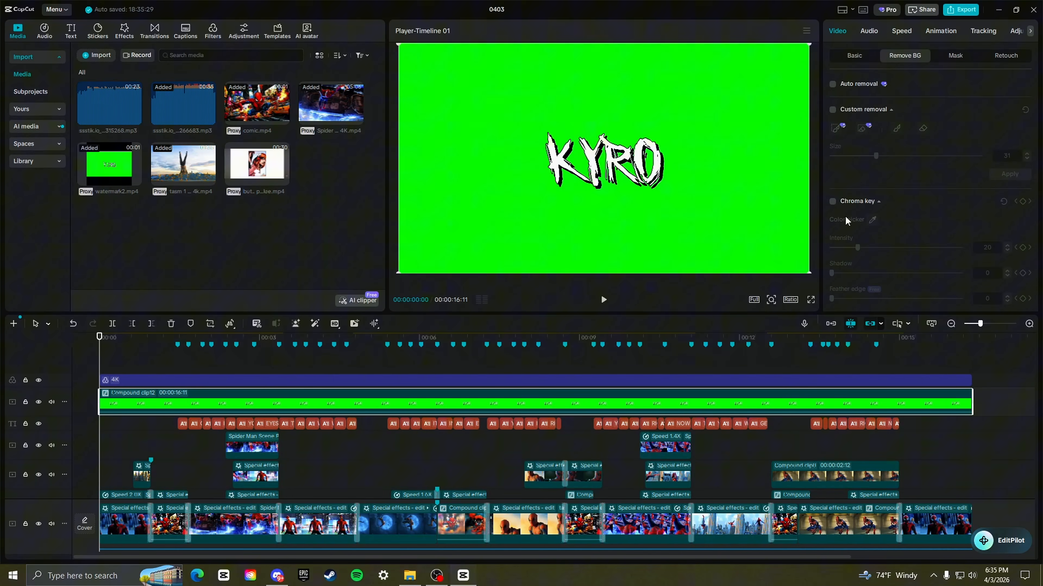
pyautogui.click(831, 201)
pyautogui.click(872, 220)
pyautogui.click(747, 211)
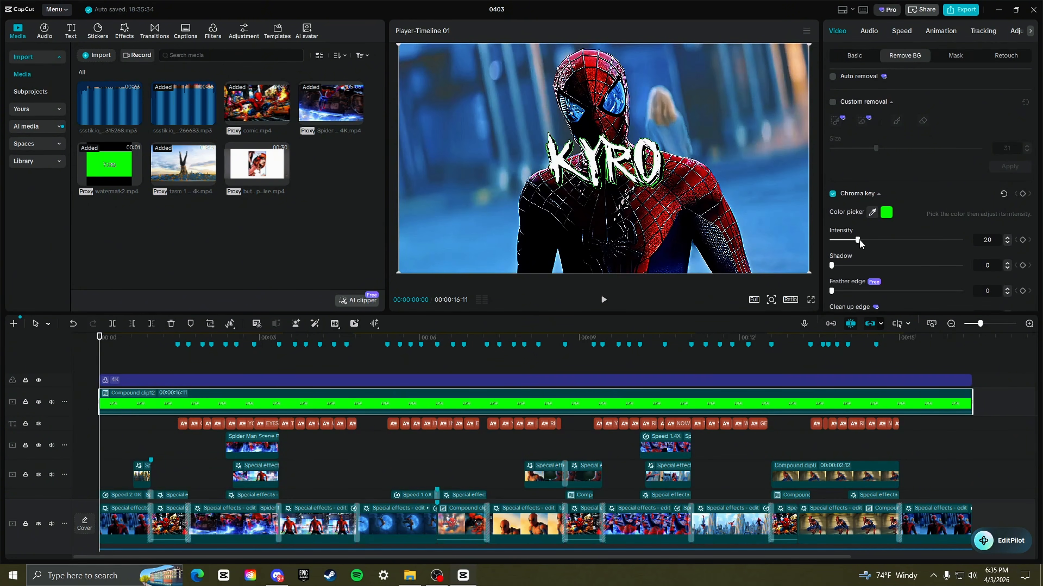
# - Set the watermark clip's chroma key intensity to 90 and blend it in Overlay mode at 90% opacity
pyautogui.moveTo(857, 241); pyautogui.dragTo(937, 240)
pyautogui.scroll(-2, 948, 242)
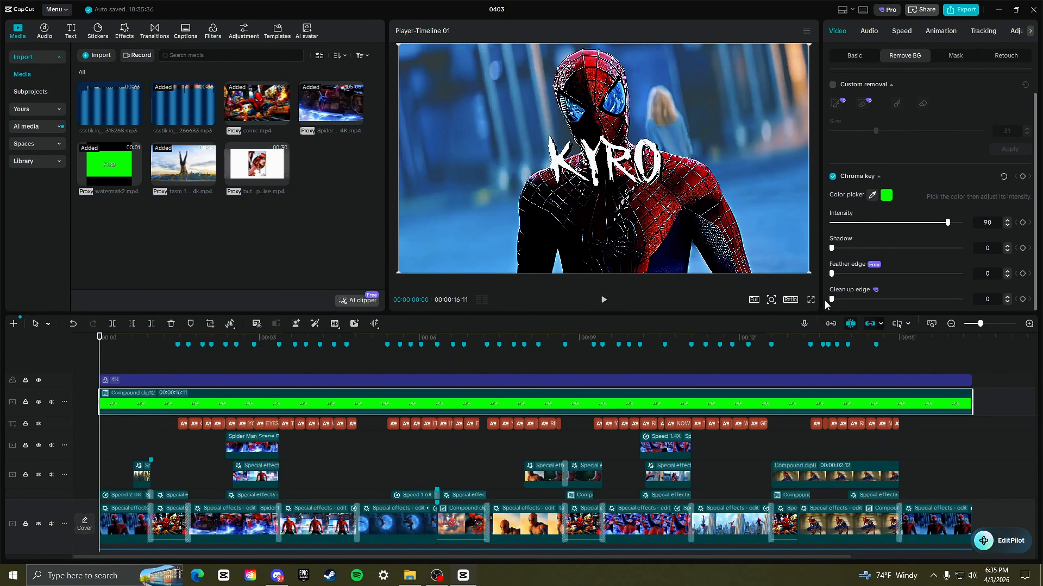
pyautogui.click(855, 56)
pyautogui.click(918, 246)
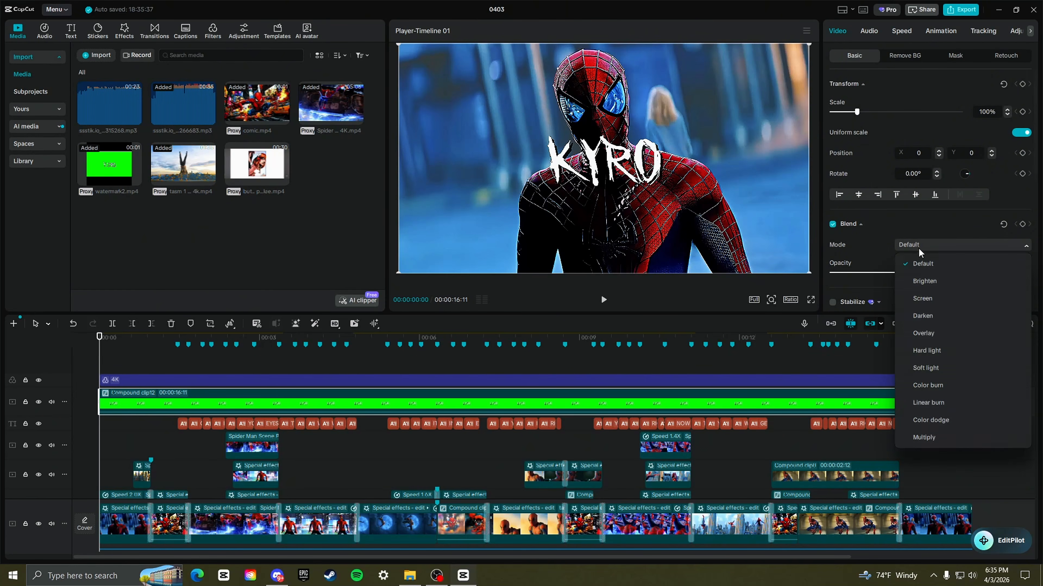
pyautogui.click(918, 339)
pyautogui.moveTo(956, 273); pyautogui.dragTo(950, 273)
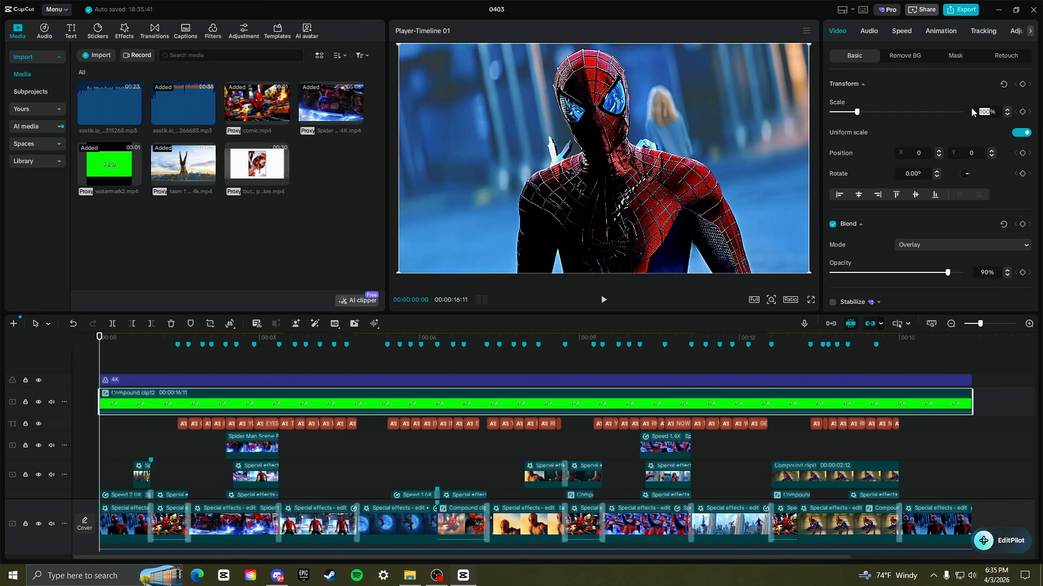
# - Scale the watermark to 50% and move it to the lower-left corner of the frame, at about X -1610, Y -925
pyautogui.write('50')
pyautogui.press('Return')
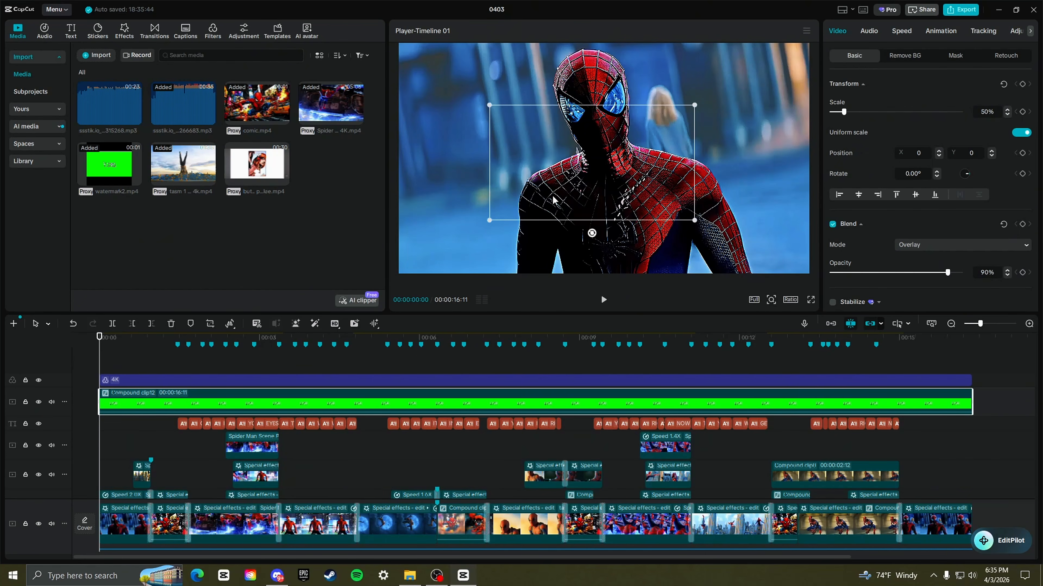
pyautogui.moveTo(553, 200); pyautogui.dragTo(396, 292)
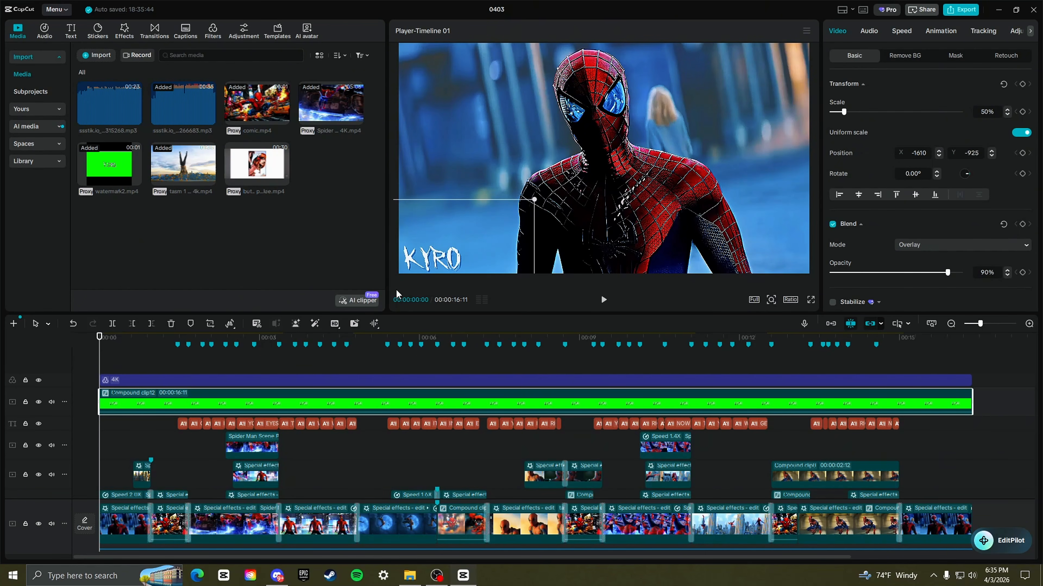
pyautogui.click(121, 364)
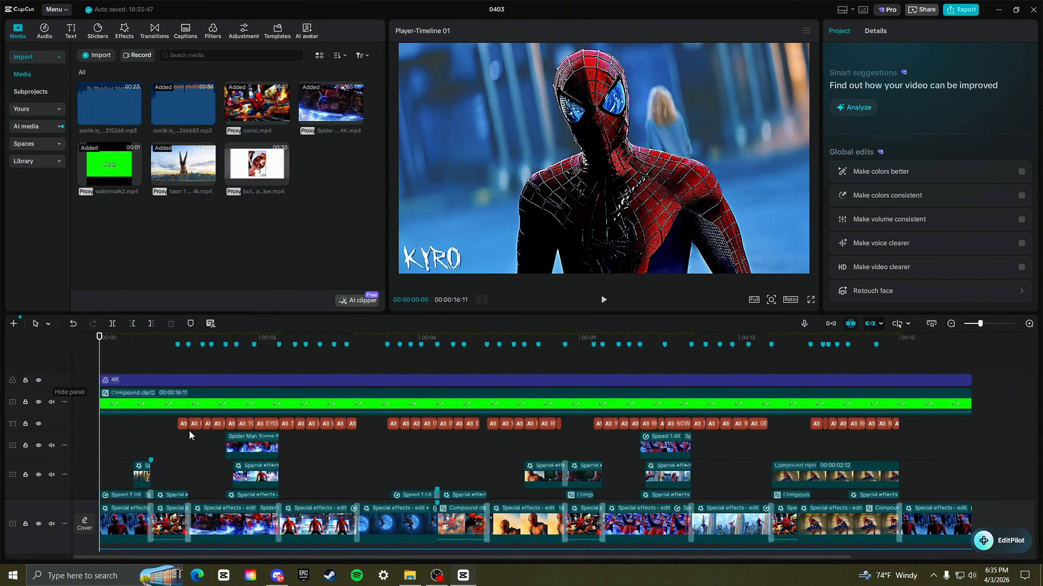
pyautogui.scroll(-3, 195, 438)
pyautogui.scroll(3, 195, 438)
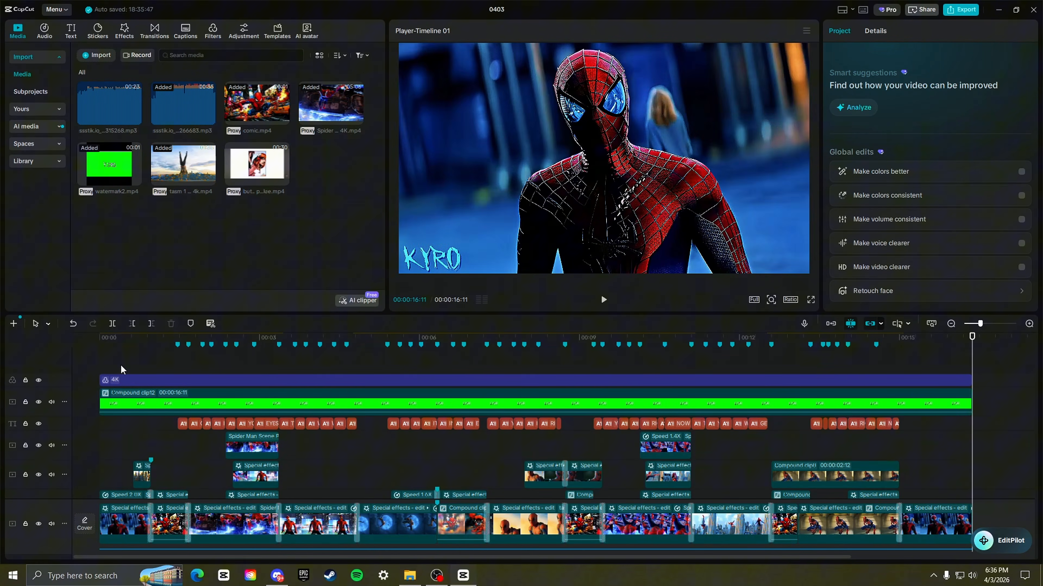
pyautogui.moveTo(121, 364); pyautogui.dragTo(62, 362)
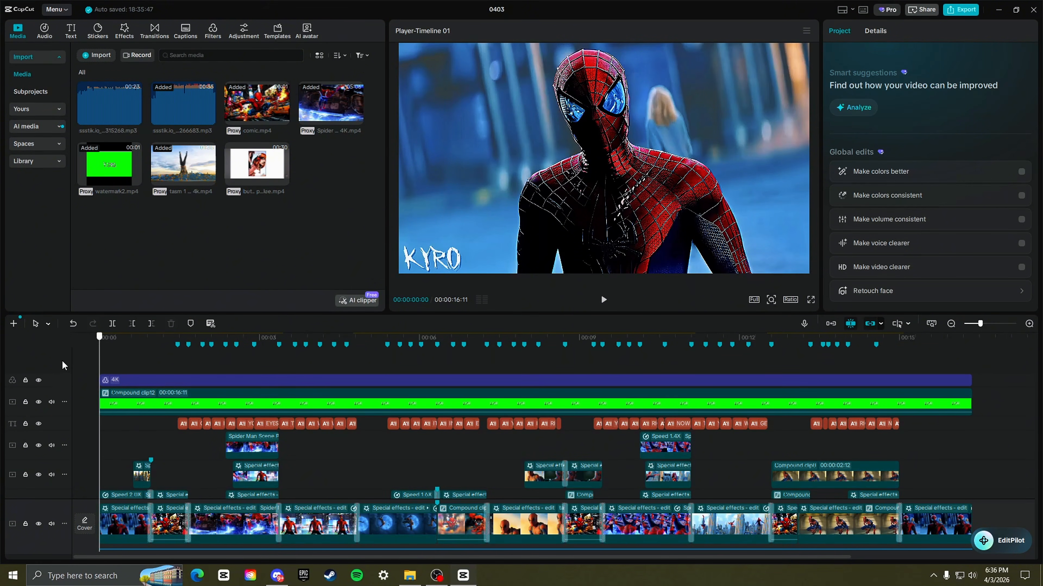
pyautogui.scroll(-3, 158, 384)
pyautogui.scroll(3, 158, 384)
pyautogui.click(858, 110)
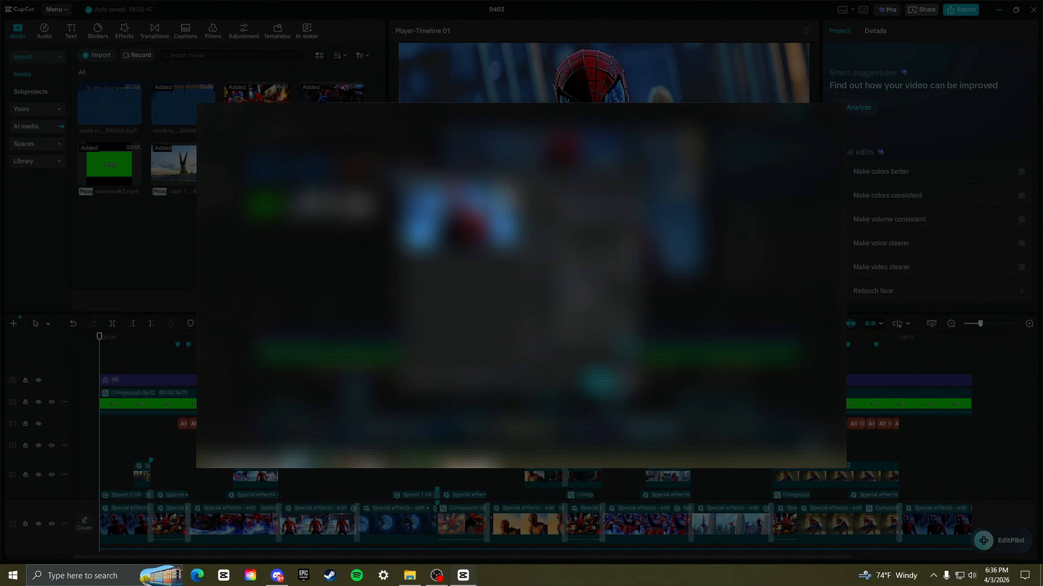
pyautogui.click(691, 448)
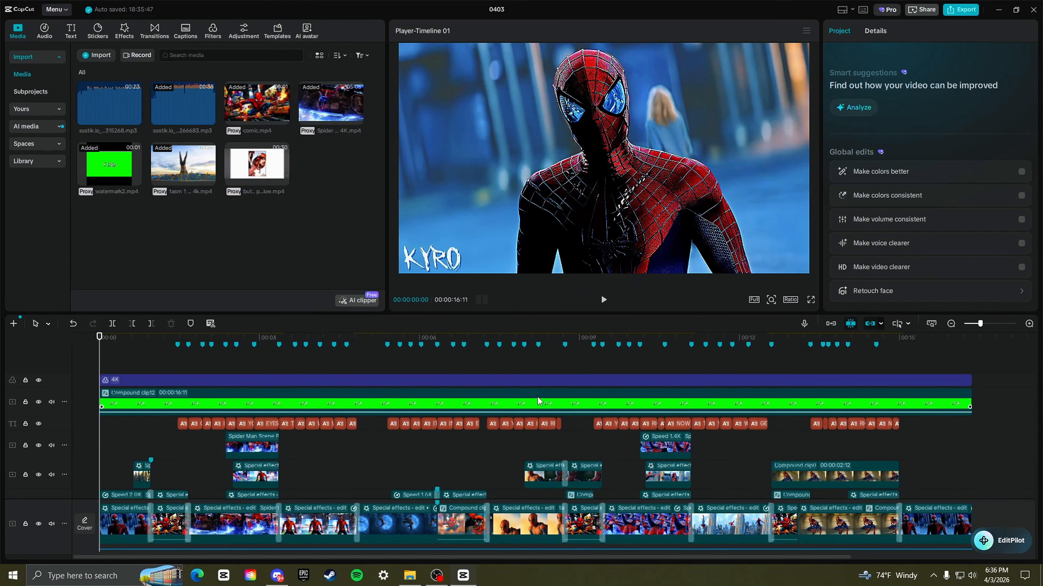